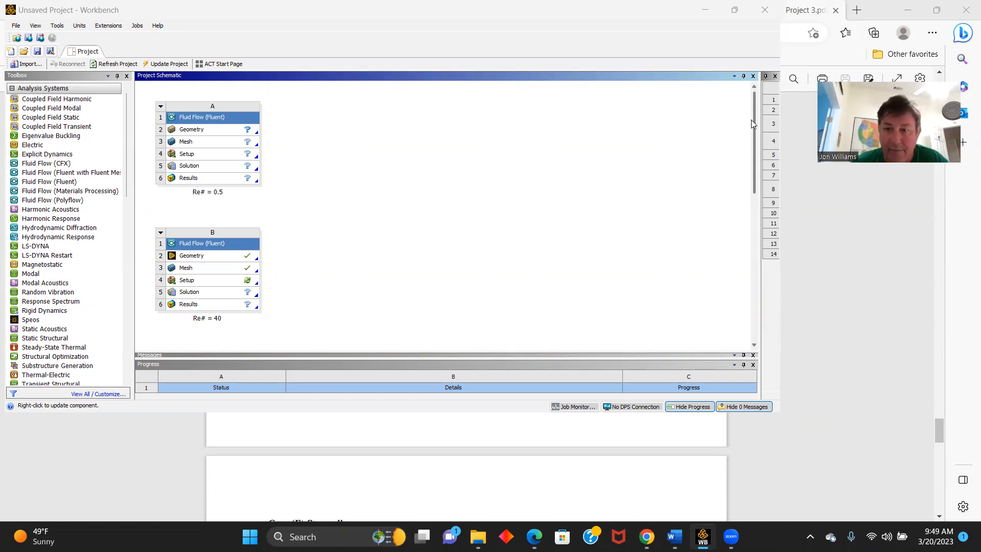
Step: Open a new DesignModeler geometry for the Fluid Flow (Fluent) system named Re# = 0.5
{"action": "left_click_drag", "start_coordinate": [755, 125], "coordinate": [750, 104]}
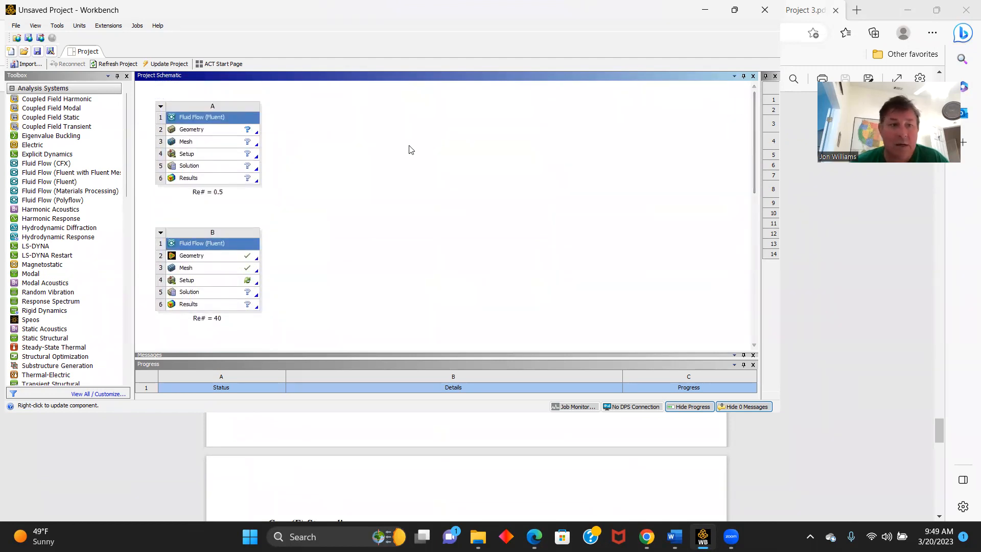
{"action": "right_click", "coordinate": [198, 132]}
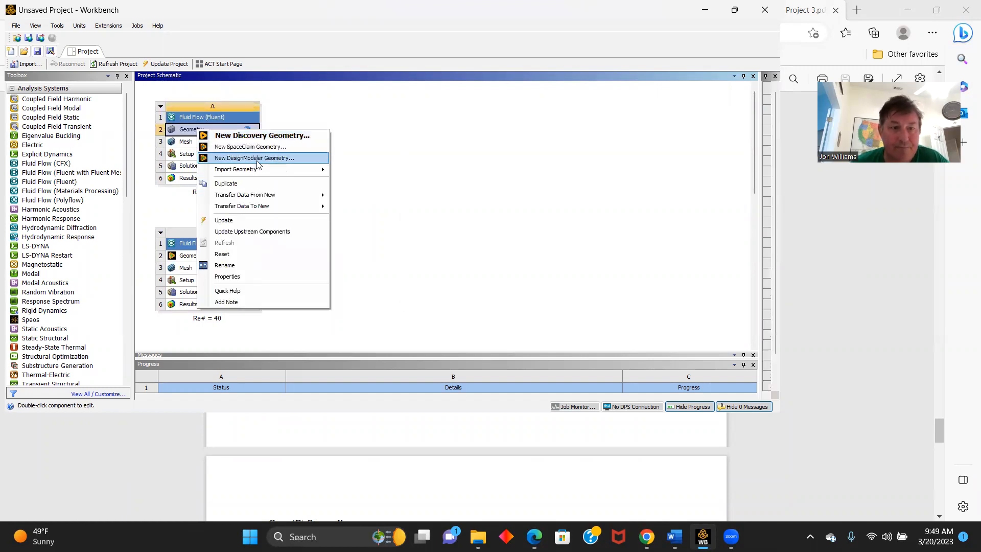
{"action": "left_click", "coordinate": [257, 159]}
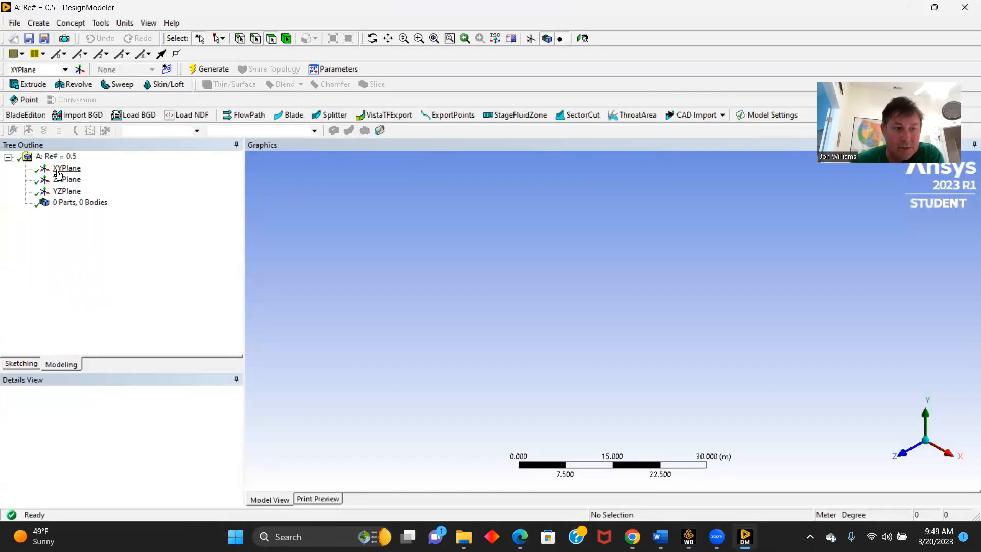
Step: Look straight at the XYPlane and sketch a circle about 6 m in diameter centred on the origin
{"action": "left_click", "coordinate": [59, 171]}
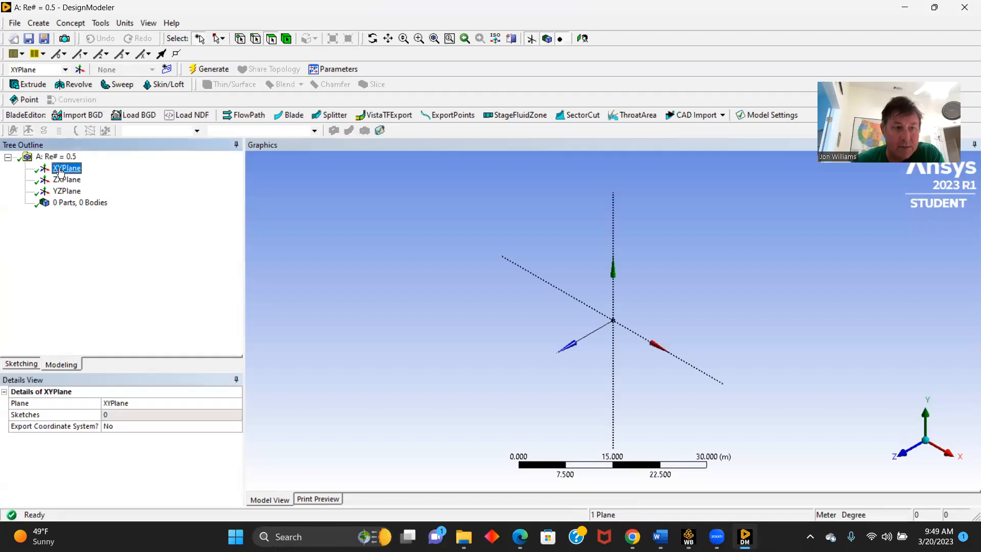
{"action": "left_click", "coordinate": [903, 452]}
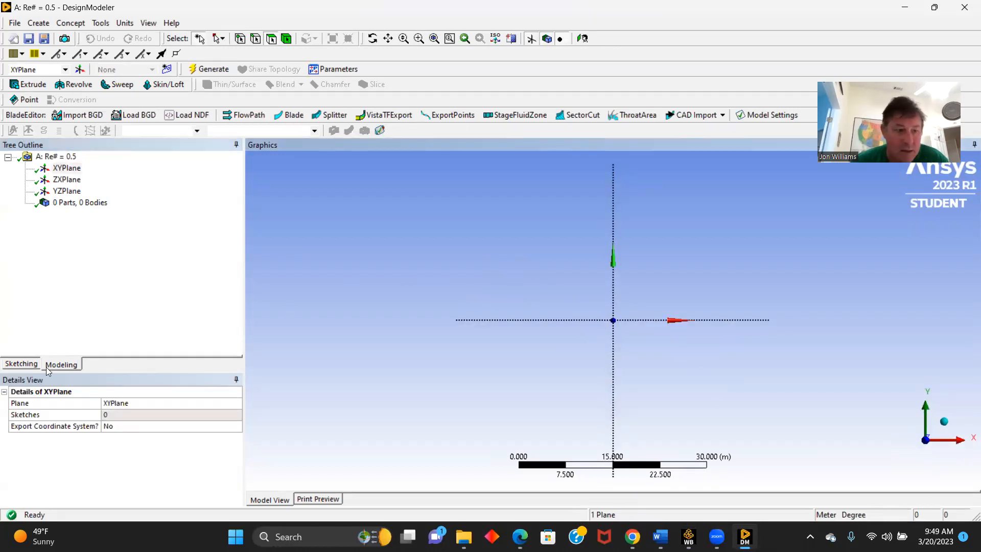
{"action": "left_click", "coordinate": [21, 365]}
{"action": "left_click", "coordinate": [27, 266]}
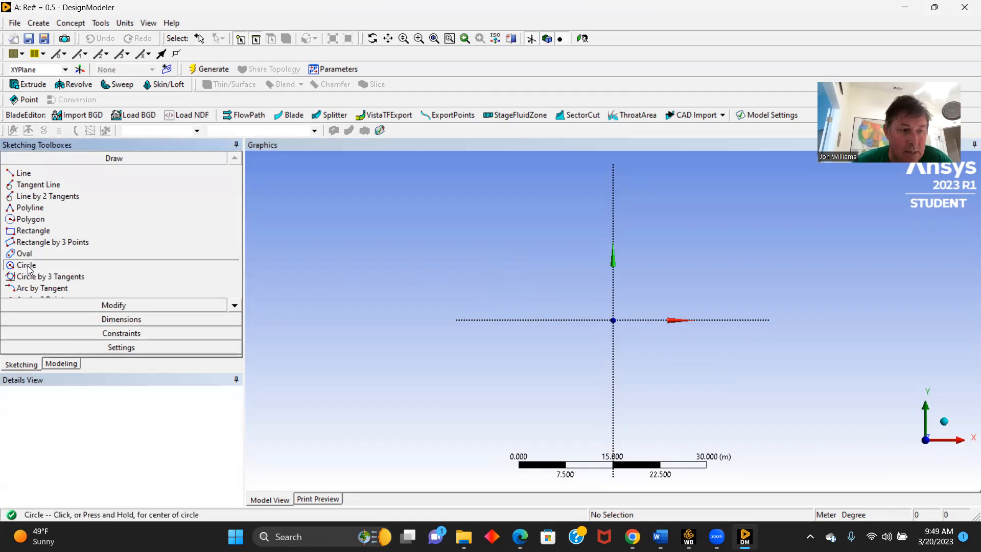
{"action": "left_click", "coordinate": [613, 320]}
{"action": "left_click", "coordinate": [632, 313]}
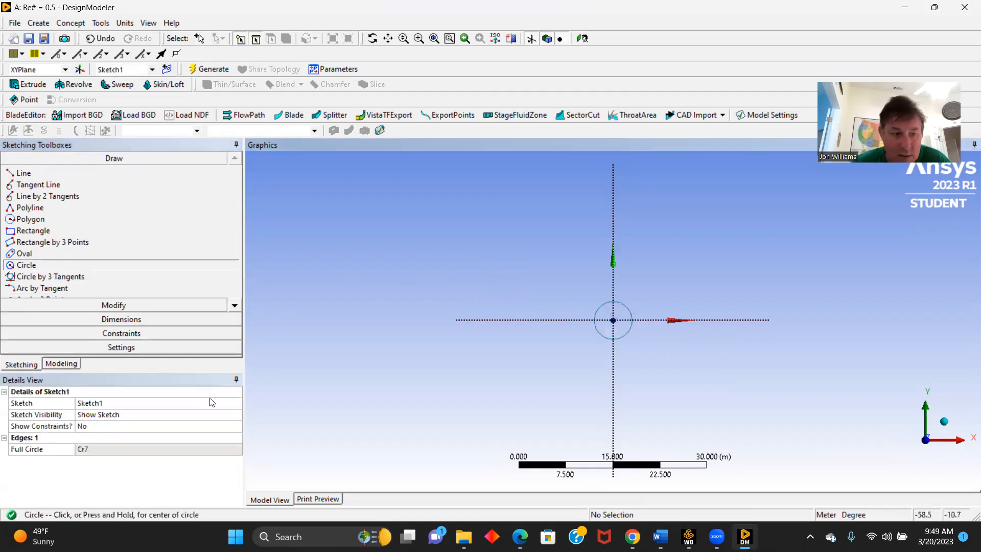
Step: Dimension the circle's diameter and set it to 1 m
{"action": "left_click", "coordinate": [122, 319]}
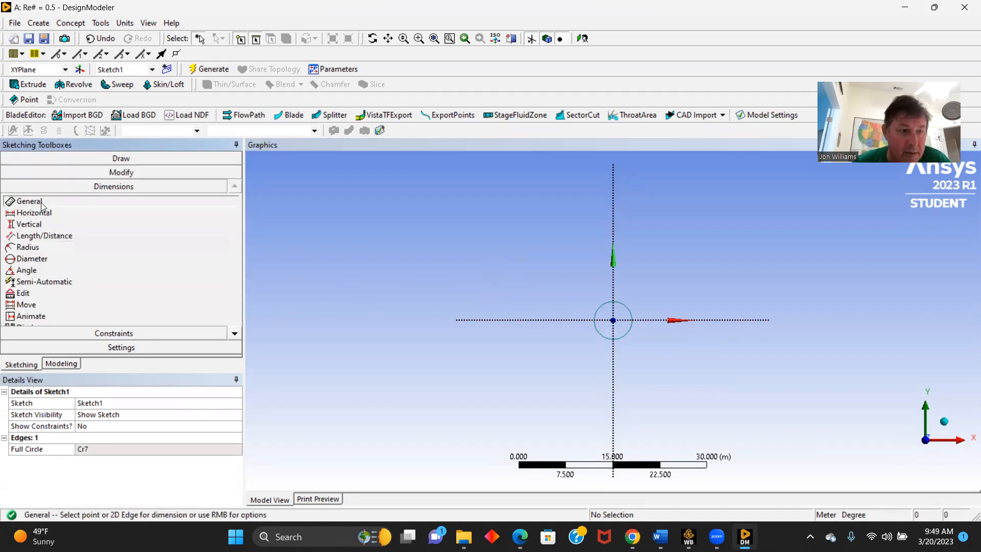
{"action": "left_click", "coordinate": [628, 308]}
{"action": "left_click", "coordinate": [673, 278]}
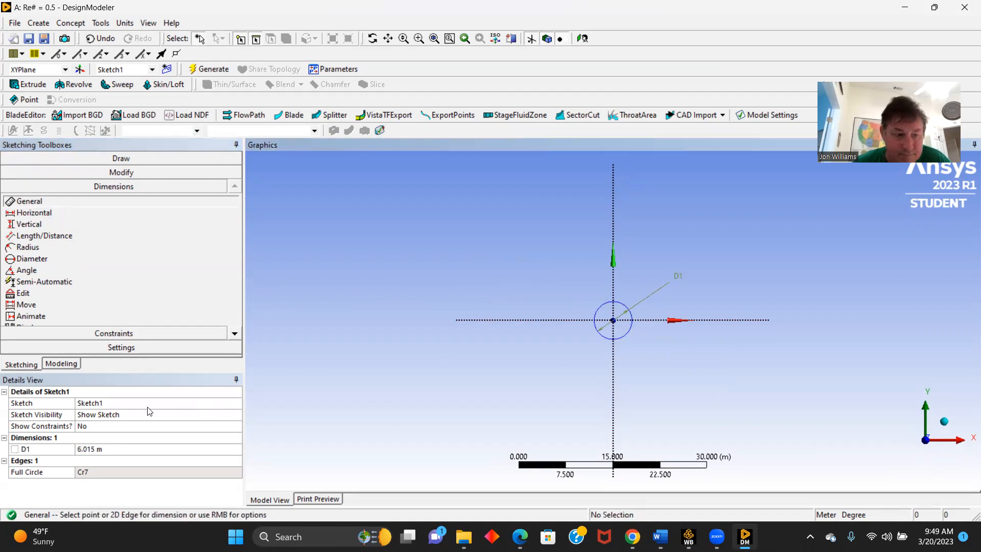
{"action": "left_click", "coordinate": [92, 453]}
{"action": "type", "text": "1"}
{"action": "key", "text": "Return"}
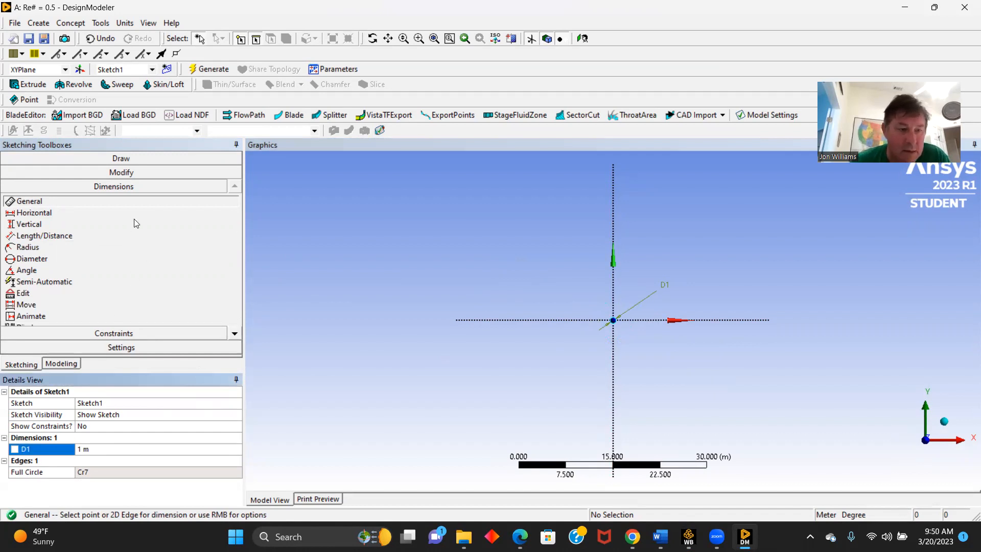
Step: Sketch two lines from the origin, one about 24.6 m up the Y axis and one about 24.7 m along the positive X axis
{"action": "left_click", "coordinate": [116, 160]}
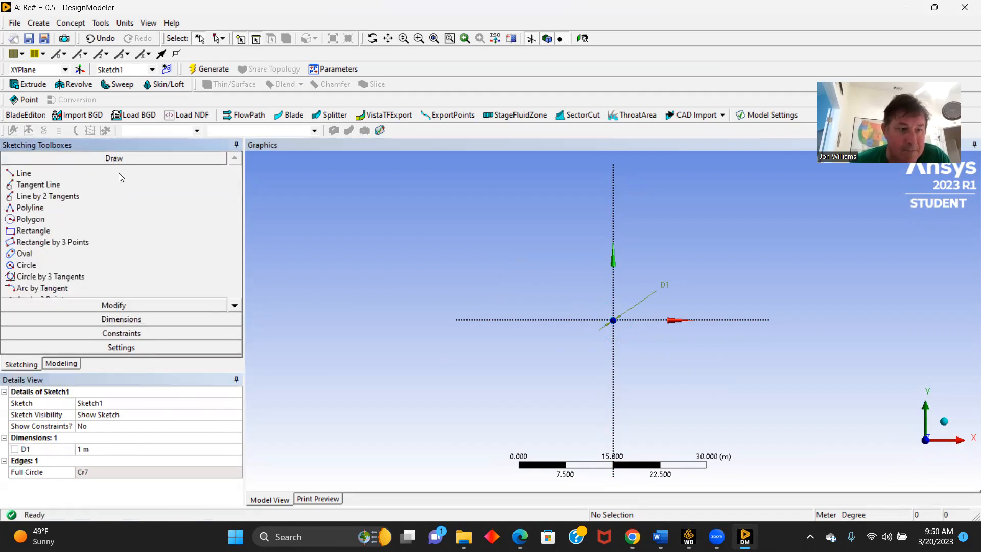
{"action": "left_click", "coordinate": [31, 176]}
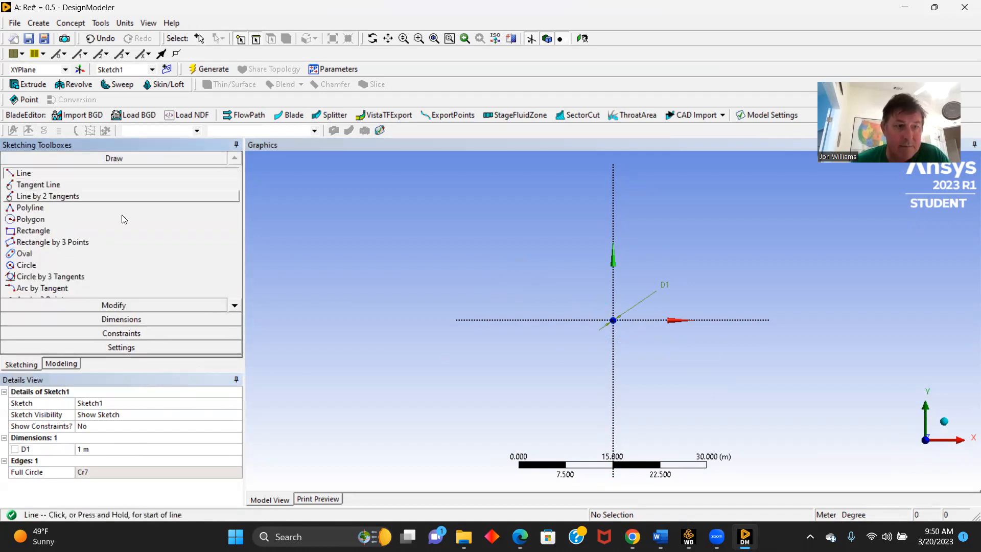
{"action": "left_click", "coordinate": [614, 319]}
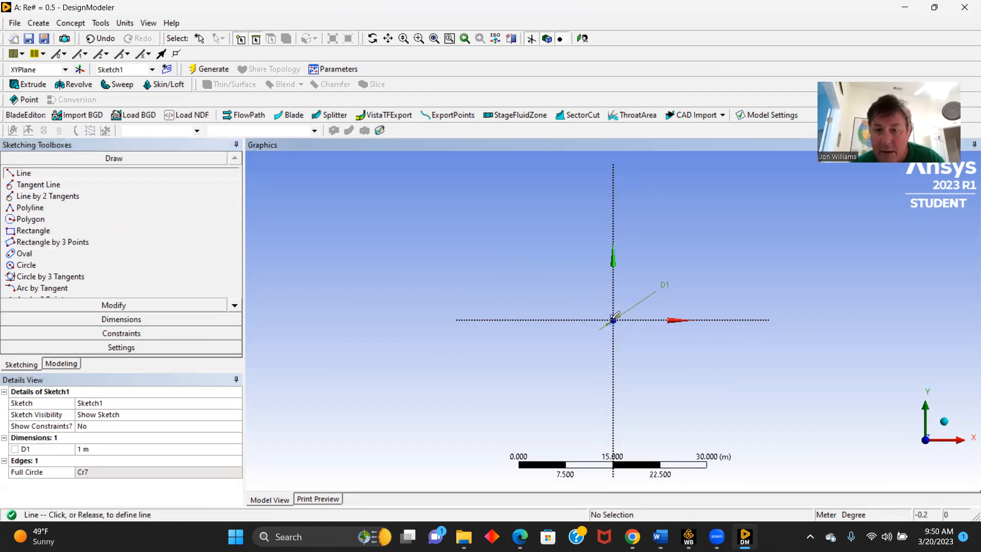
{"action": "left_click", "coordinate": [614, 166]}
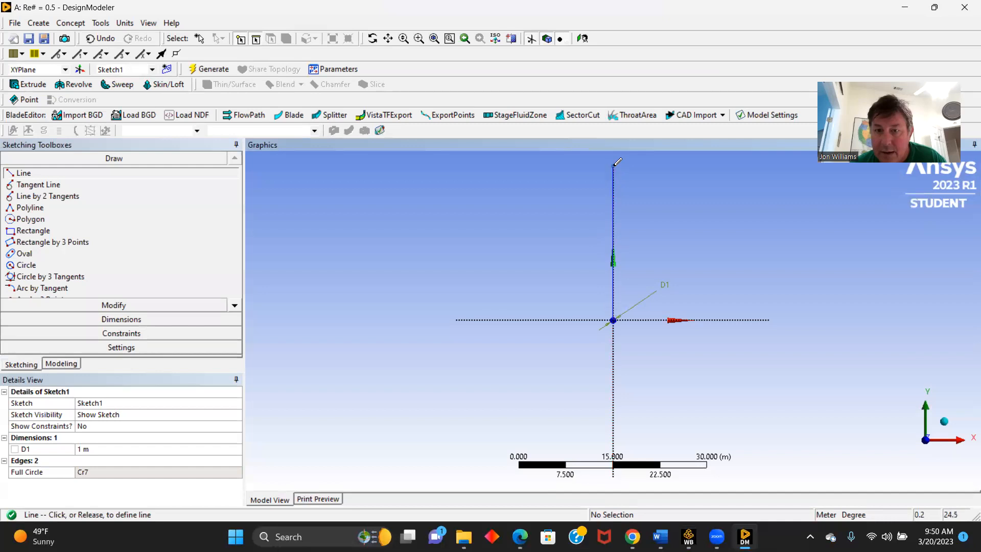
{"action": "left_click", "coordinate": [615, 318]}
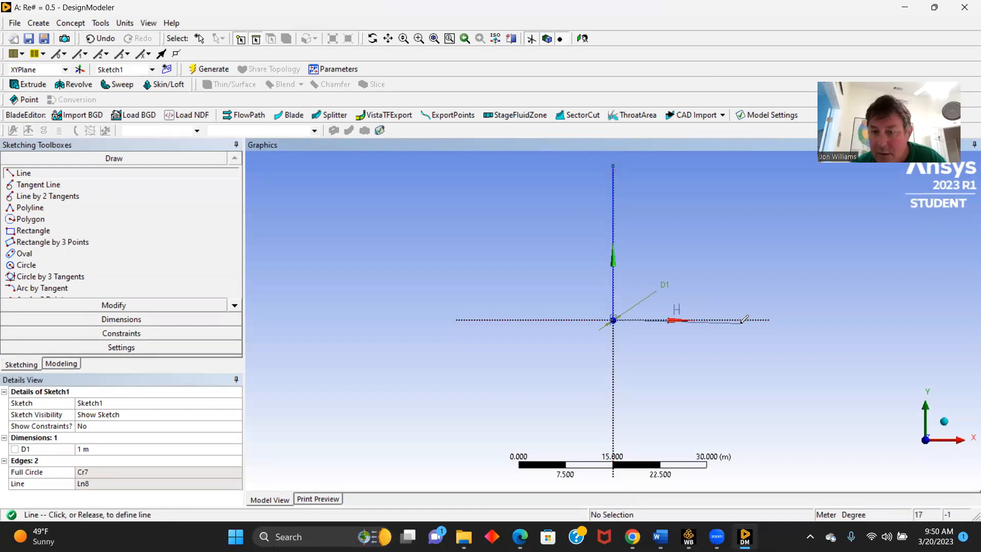
{"action": "left_click", "coordinate": [767, 319]}
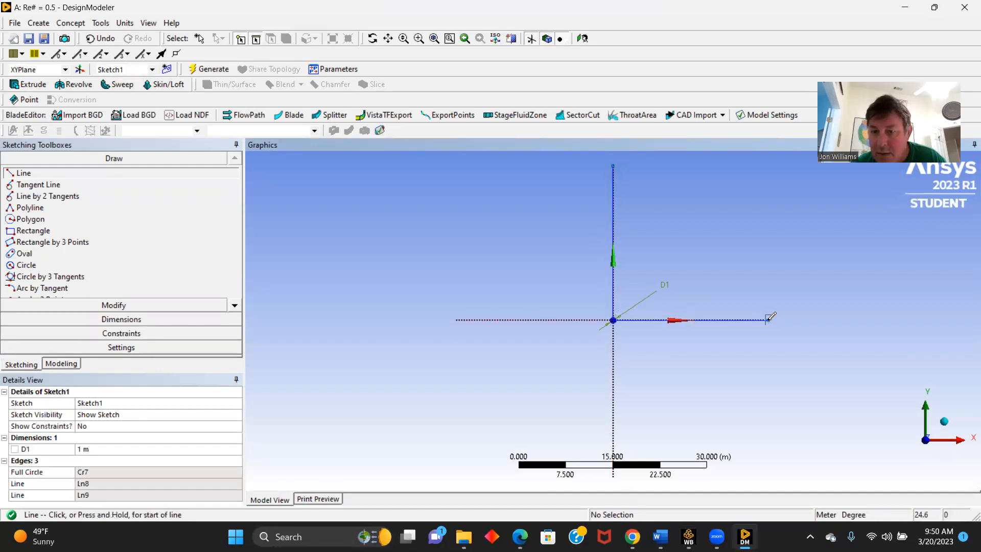
Step: Dimension the vertical line's length and set it to 25 m
{"action": "left_click", "coordinate": [129, 320]}
{"action": "left_click", "coordinate": [615, 238]}
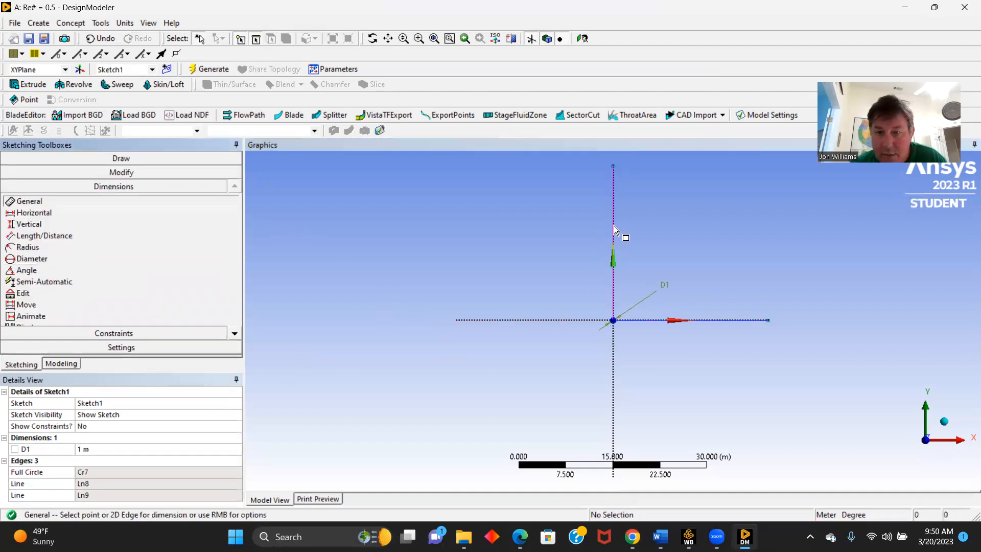
{"action": "left_click", "coordinate": [559, 240]}
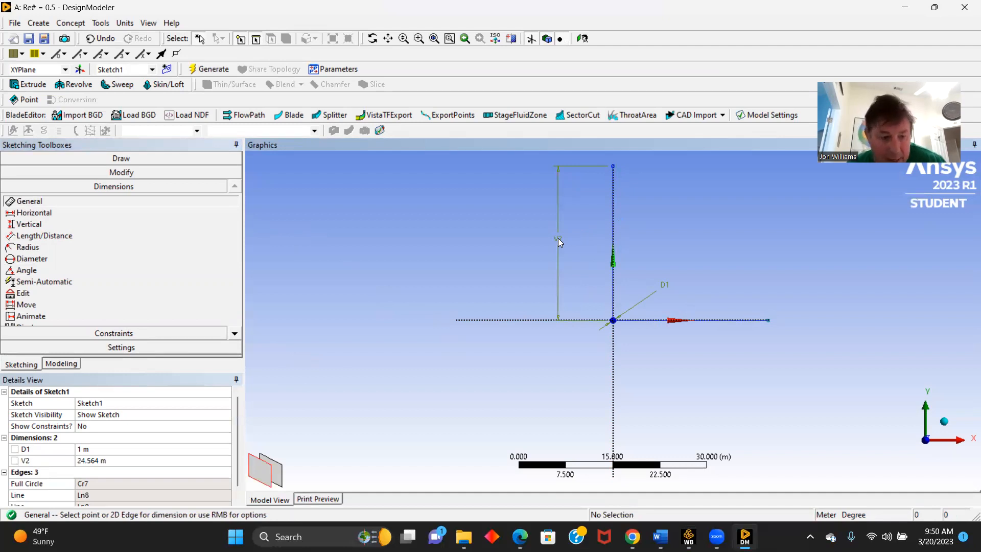
{"action": "left_click", "coordinate": [86, 462]}
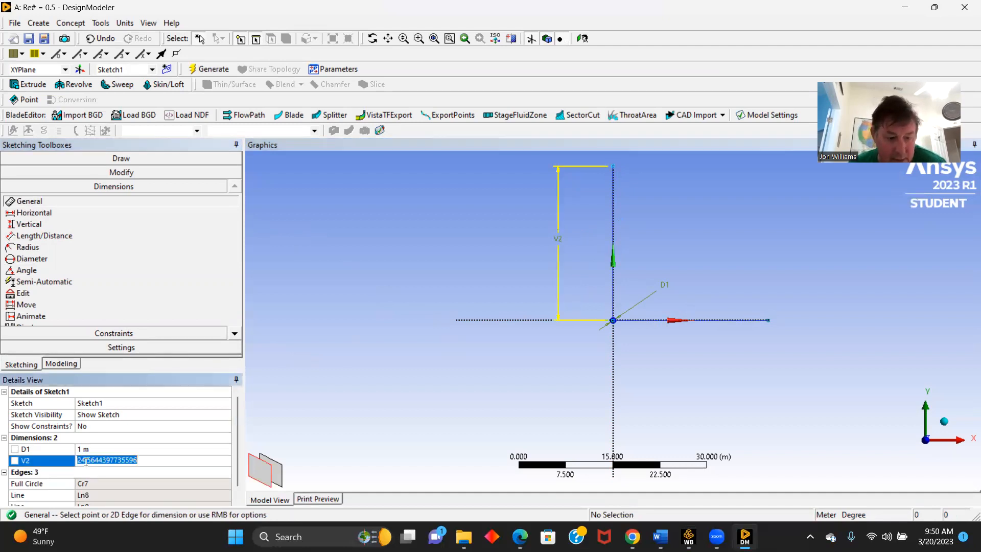
{"action": "type", "text": "25"}
{"action": "key", "text": "Return"}
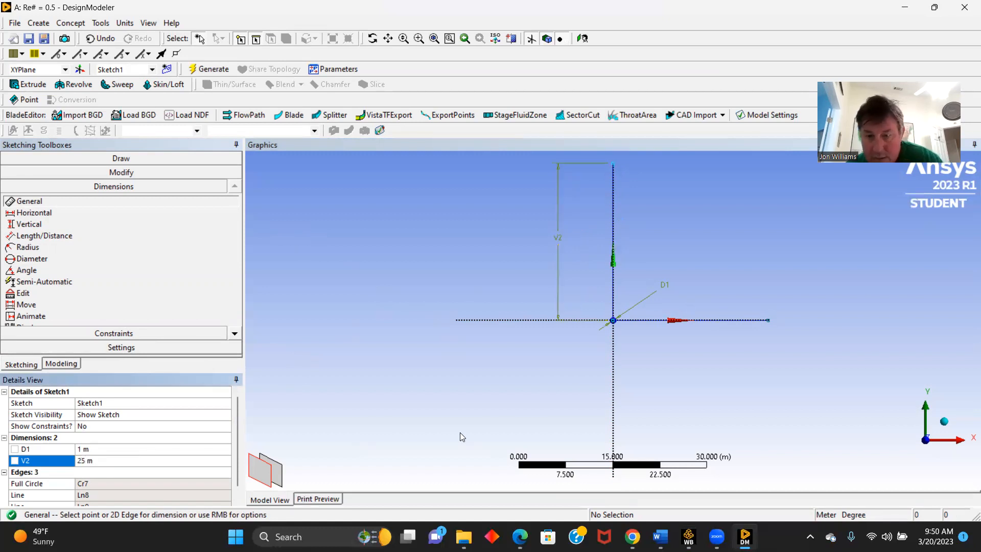
Step: Dimension the horizontal line's length and set it to 25 m
{"action": "left_click", "coordinate": [729, 324]}
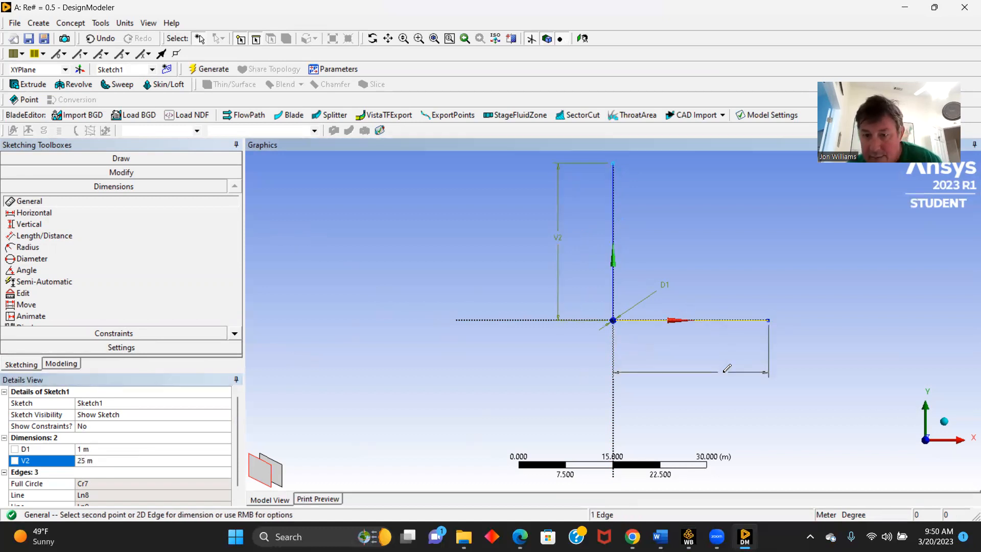
{"action": "left_click", "coordinate": [726, 373]}
{"action": "left_click", "coordinate": [105, 461]}
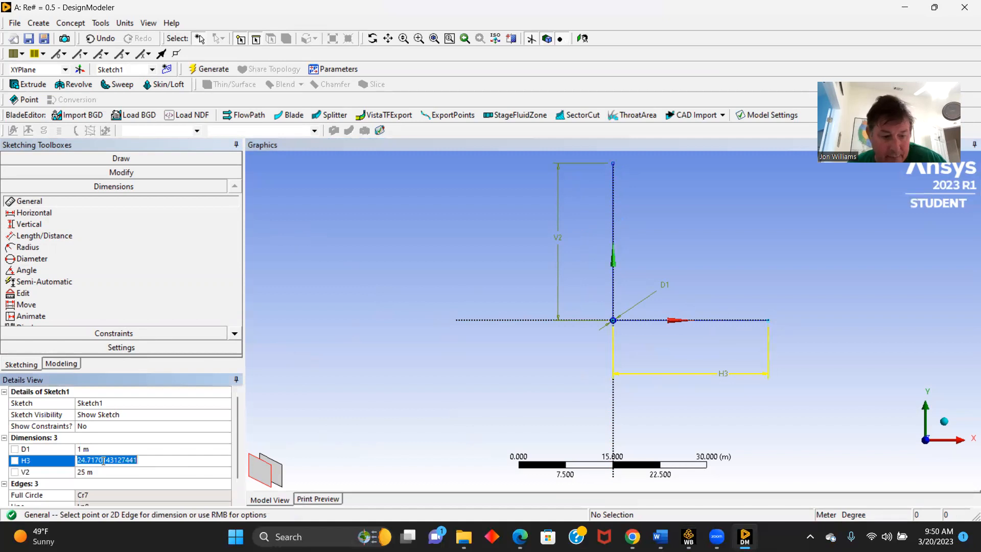
{"action": "type", "text": "25"}
{"action": "key", "text": "Return"}
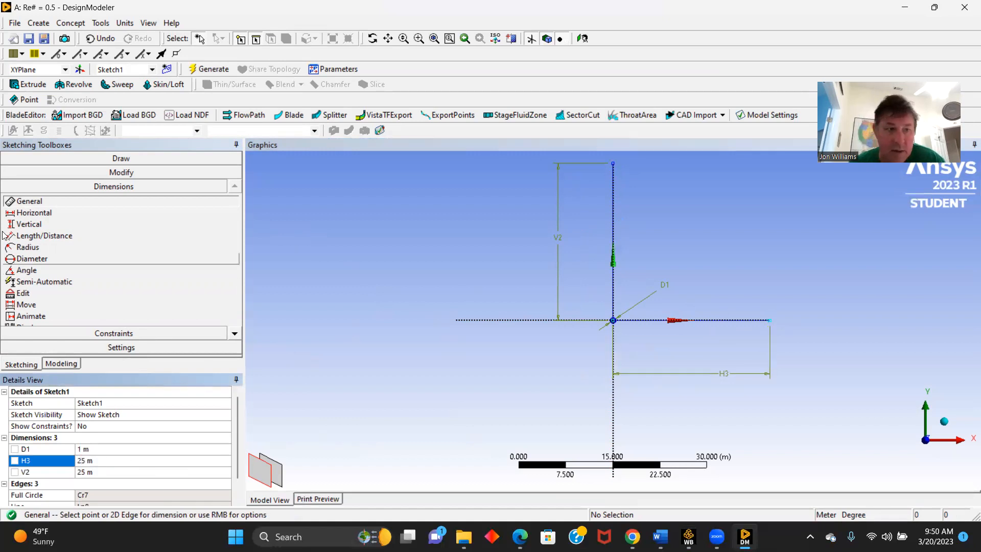
Step: Sketch a rectangle enclosing the circle and crossing both 25 m lines short of their outer ends
{"action": "left_click", "coordinate": [93, 160]}
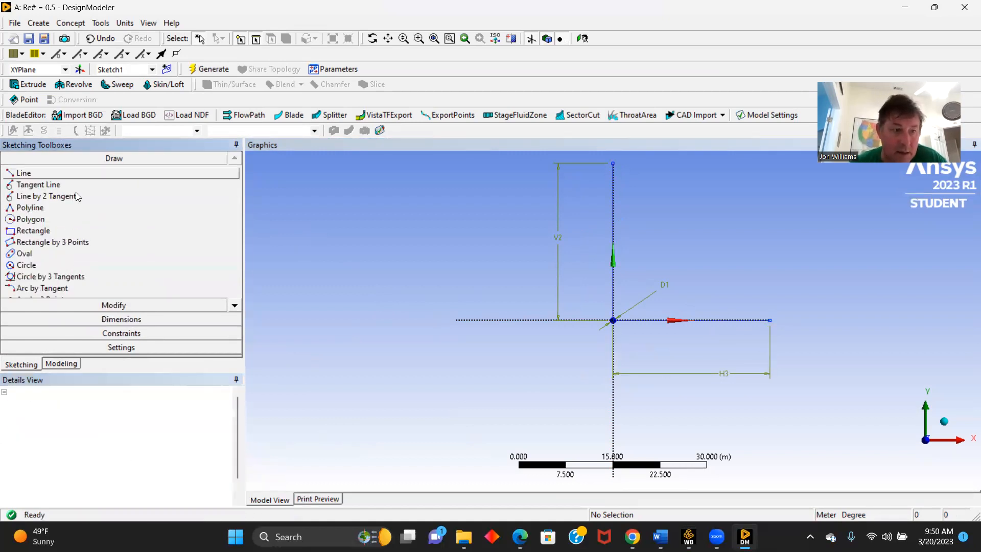
{"action": "left_click", "coordinate": [33, 231]}
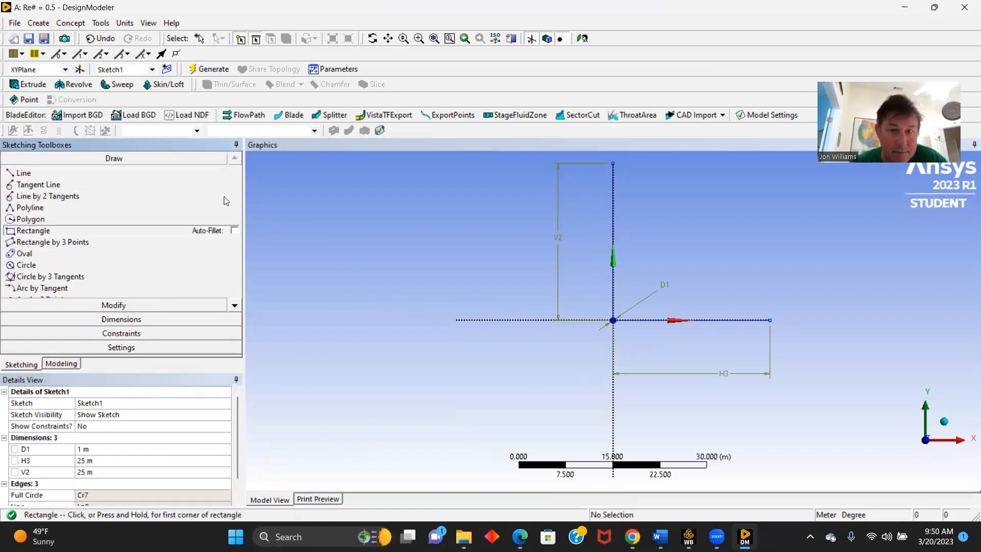
{"action": "left_click", "coordinate": [539, 182]}
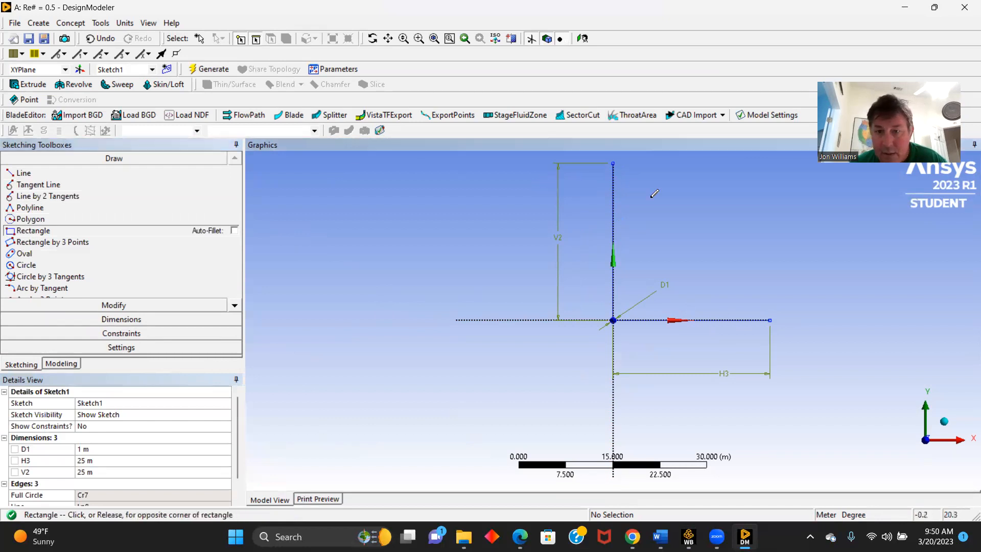
{"action": "left_click", "coordinate": [748, 433]}
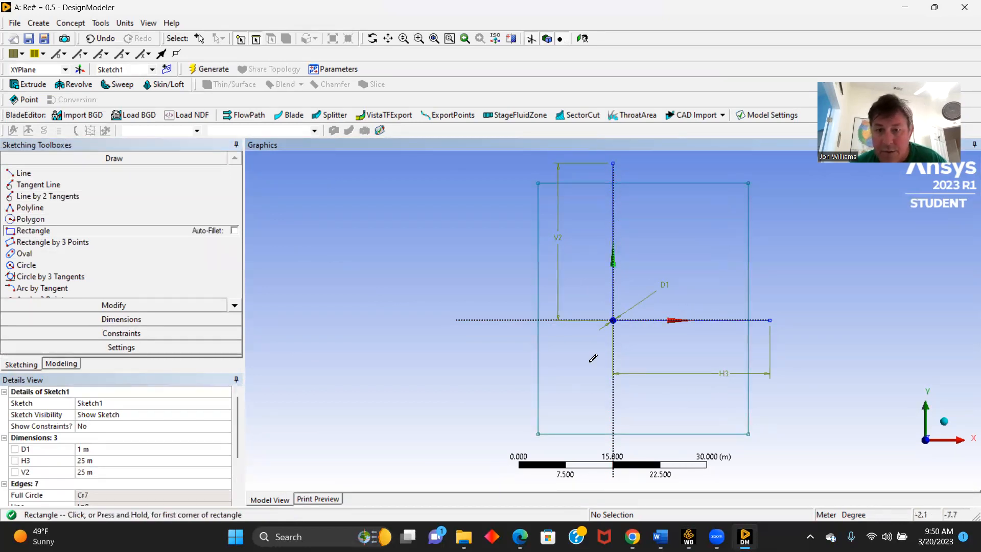
Step: Apply midpoint constraints tying the rectangle's upper edge to the vertical line's end and its right edge to the horizontal line's end
{"action": "left_click", "coordinate": [123, 335]}
{"action": "left_click", "coordinate": [31, 284]}
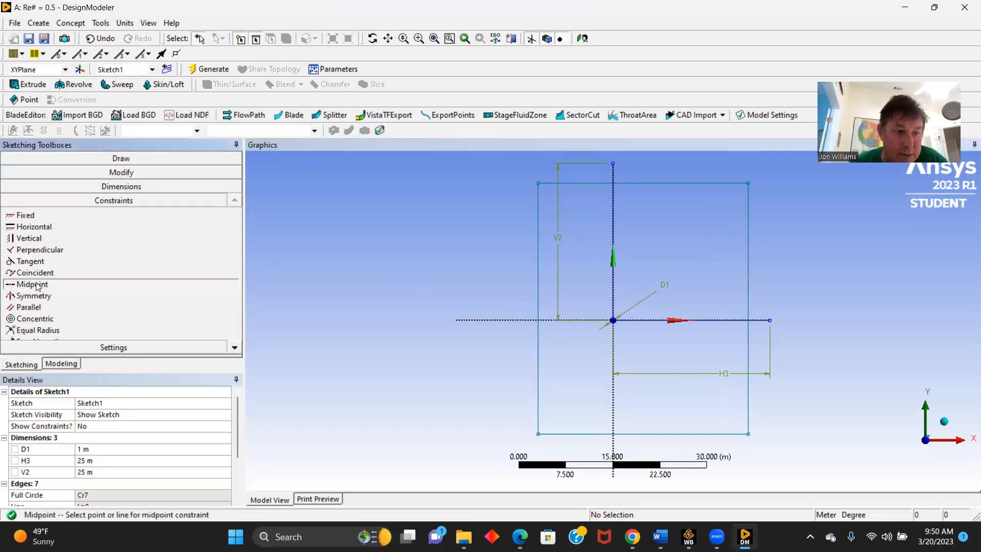
{"action": "left_click", "coordinate": [630, 182]}
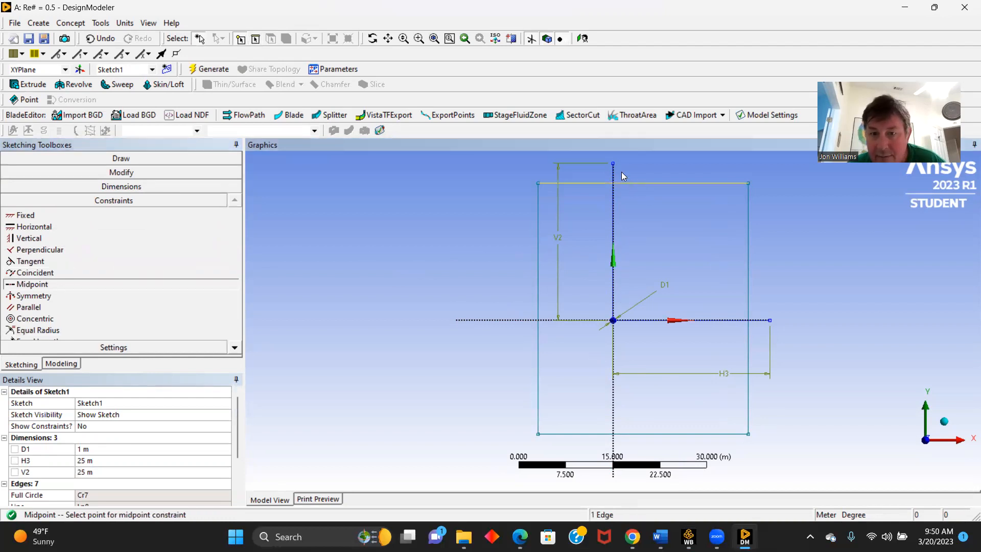
{"action": "left_click", "coordinate": [612, 163]}
{"action": "left_click", "coordinate": [687, 268]}
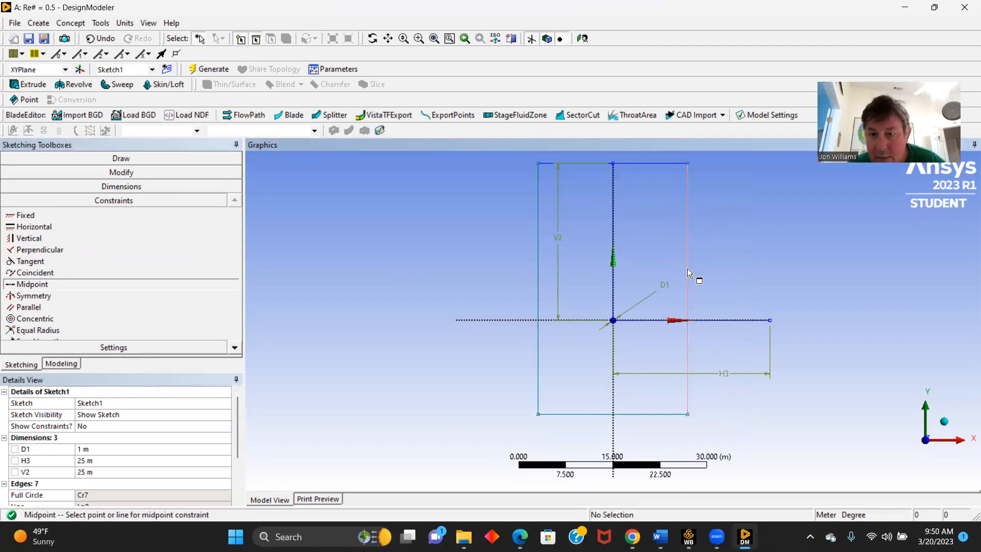
{"action": "left_click", "coordinate": [770, 320]}
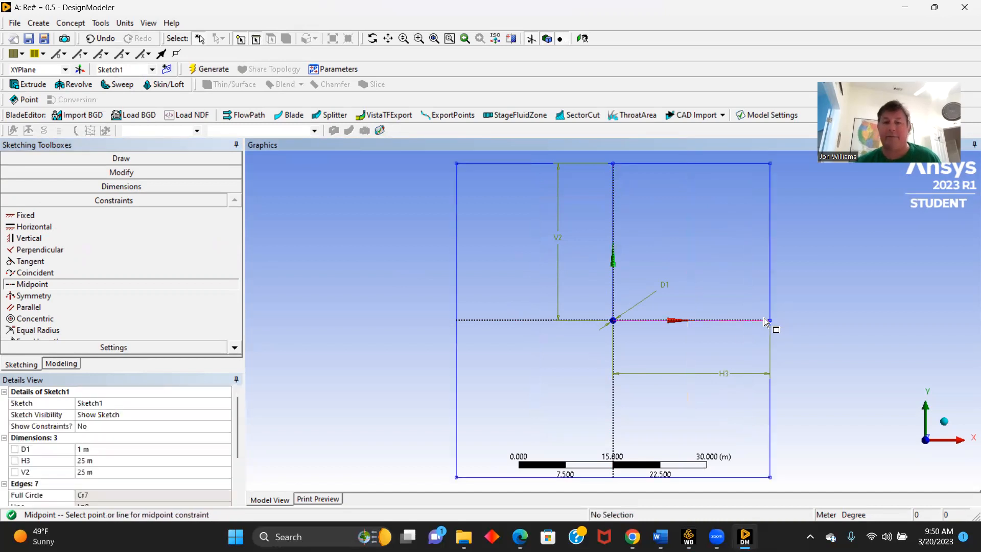
Step: Delete the vertical and horizontal 25 m guide lines inside the square
{"action": "left_click", "coordinate": [121, 158]}
{"action": "left_click", "coordinate": [616, 213]}
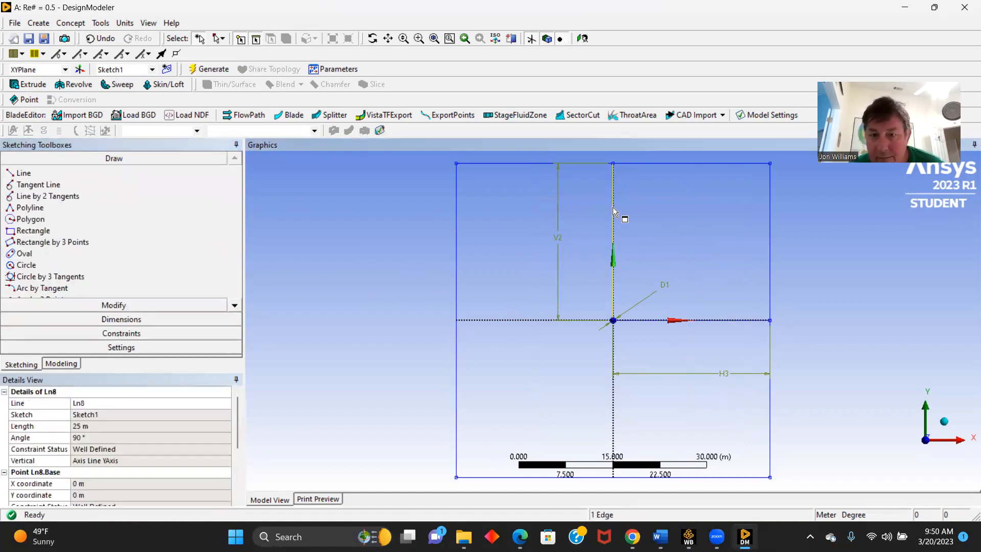
{"action": "left_click", "coordinate": [733, 328]}
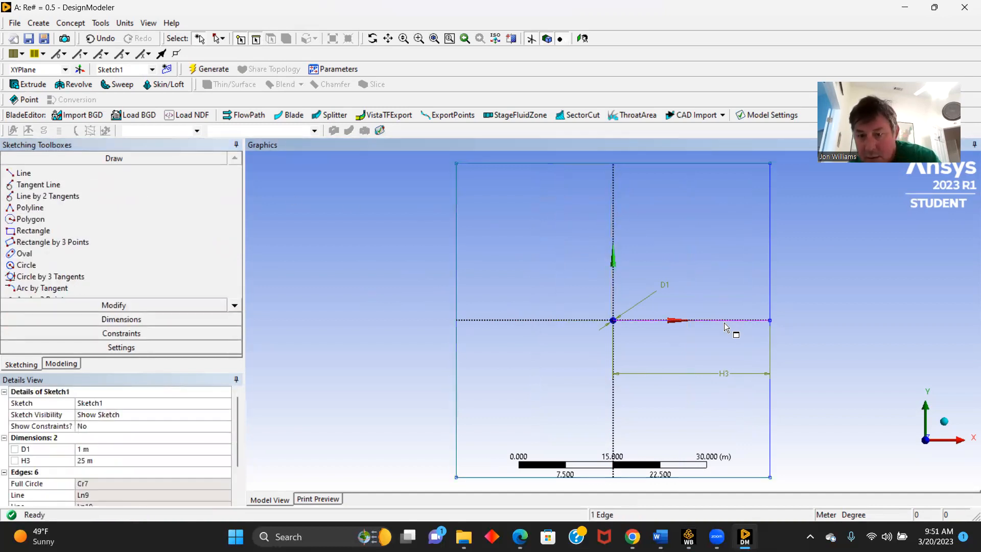
{"action": "left_click", "coordinate": [720, 320]}
{"action": "key", "text": "Delete"}
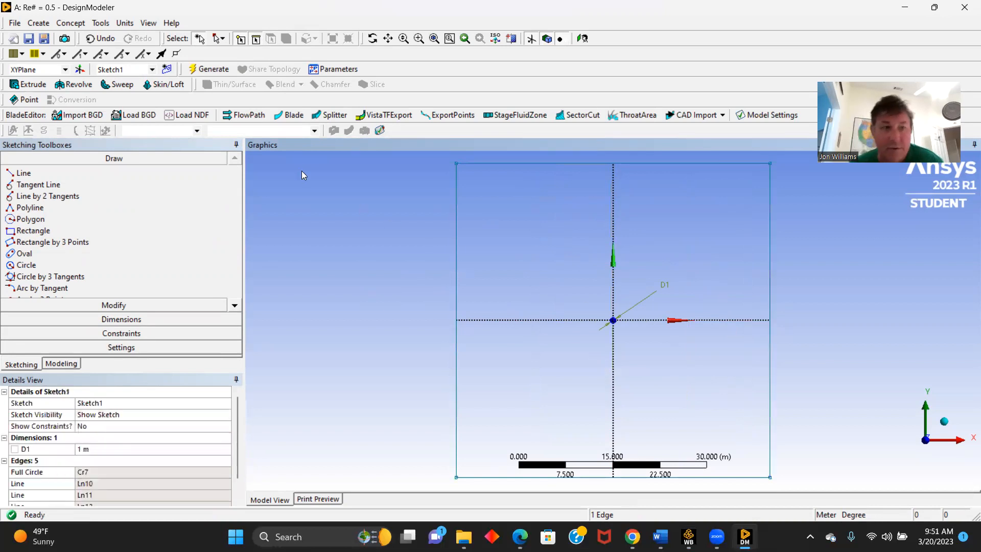
Step: Create a surface from the square-and-circle sketch as added material and generate the body with the circular hole
{"action": "left_click", "coordinate": [75, 24]}
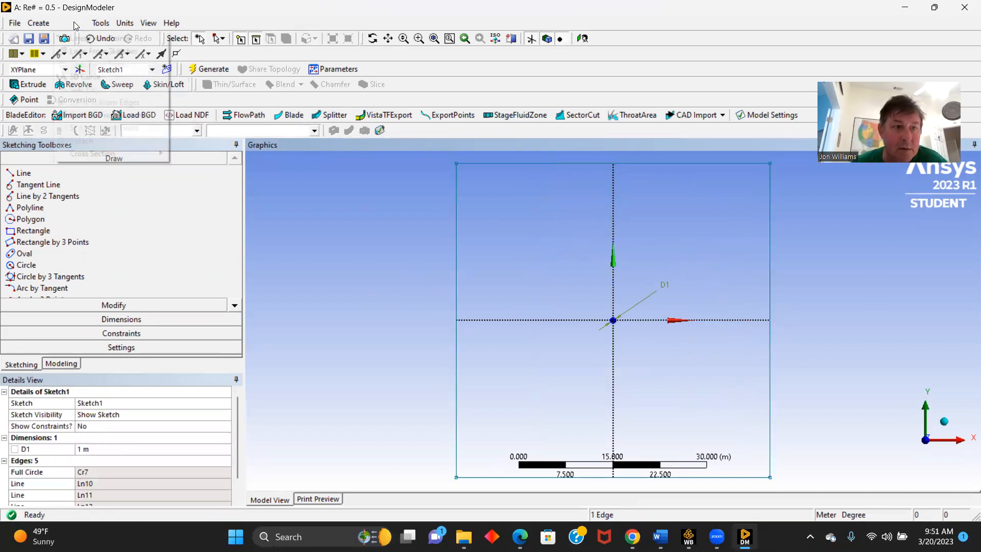
{"action": "left_click", "coordinate": [94, 114]}
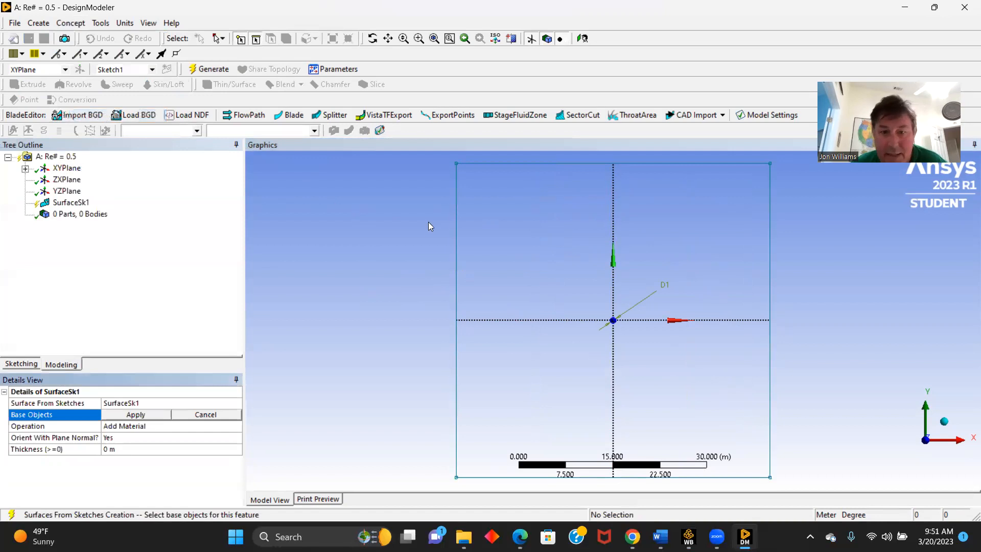
{"action": "left_click", "coordinate": [456, 253]}
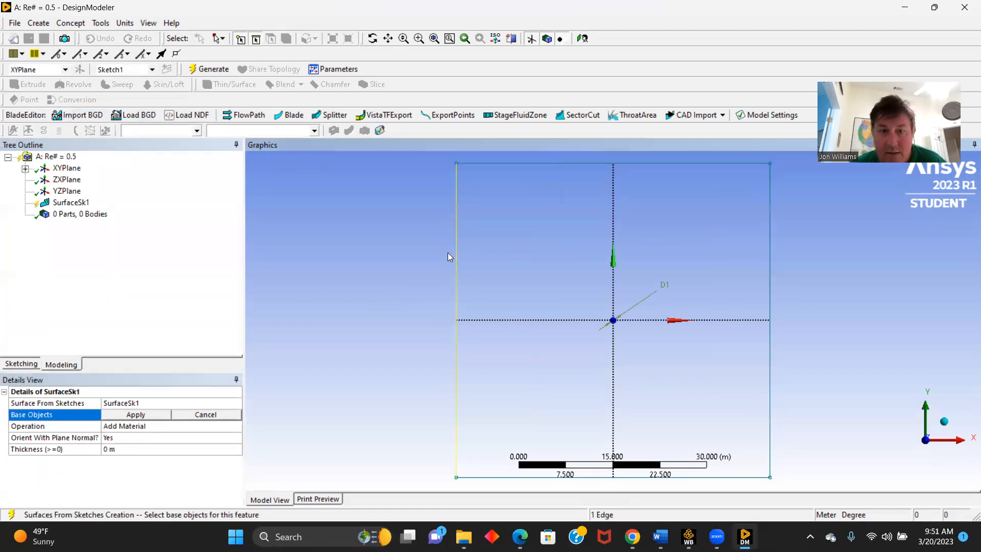
{"action": "left_click", "coordinate": [137, 415]}
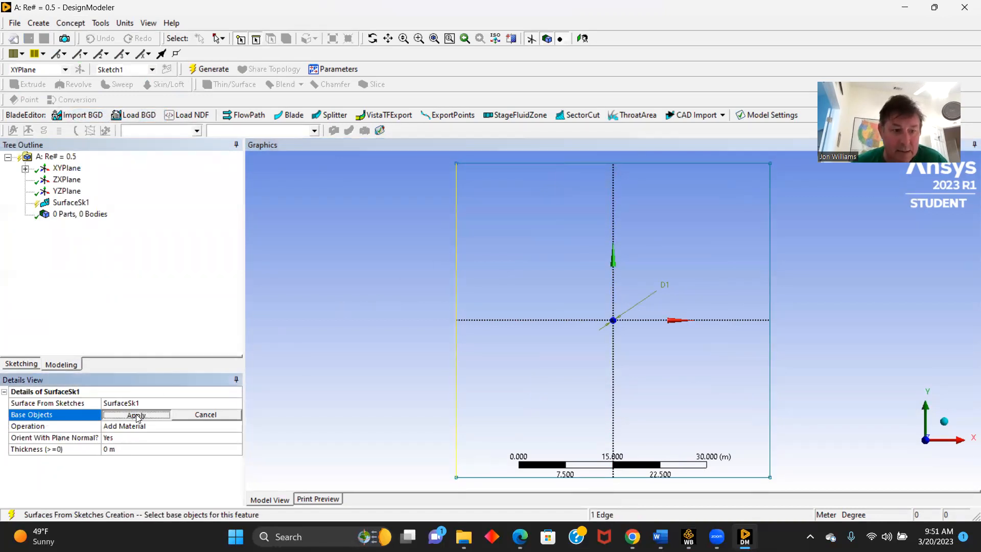
{"action": "left_click", "coordinate": [207, 69]}
{"action": "scroll", "coordinate": [701, 335], "scroll_direction": "up", "scroll_amount": 5}
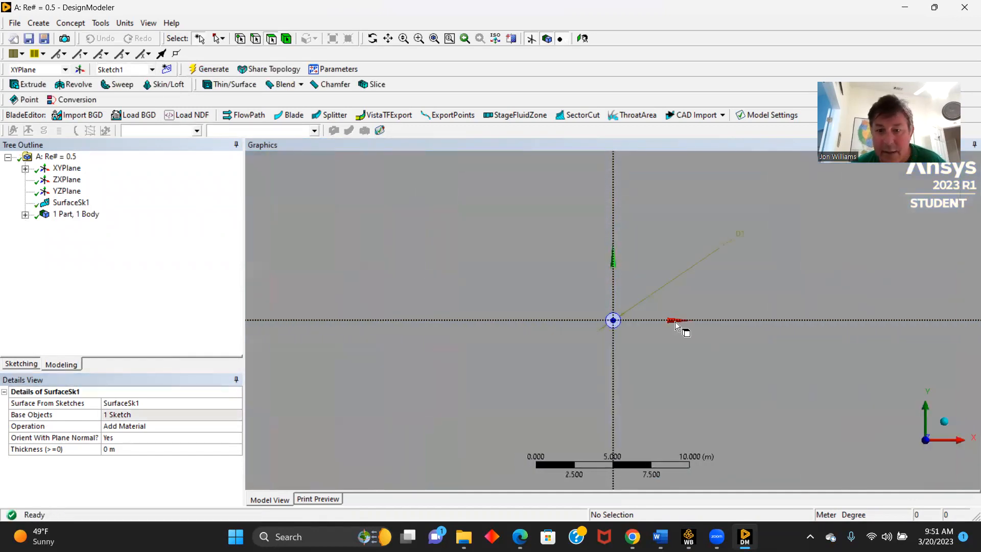
{"action": "scroll", "coordinate": [629, 321], "scroll_direction": "up", "scroll_amount": 4}
{"action": "scroll", "coordinate": [601, 310], "scroll_direction": "down", "scroll_amount": 3}
{"action": "scroll", "coordinate": [601, 311], "scroll_direction": "down", "scroll_amount": 1}
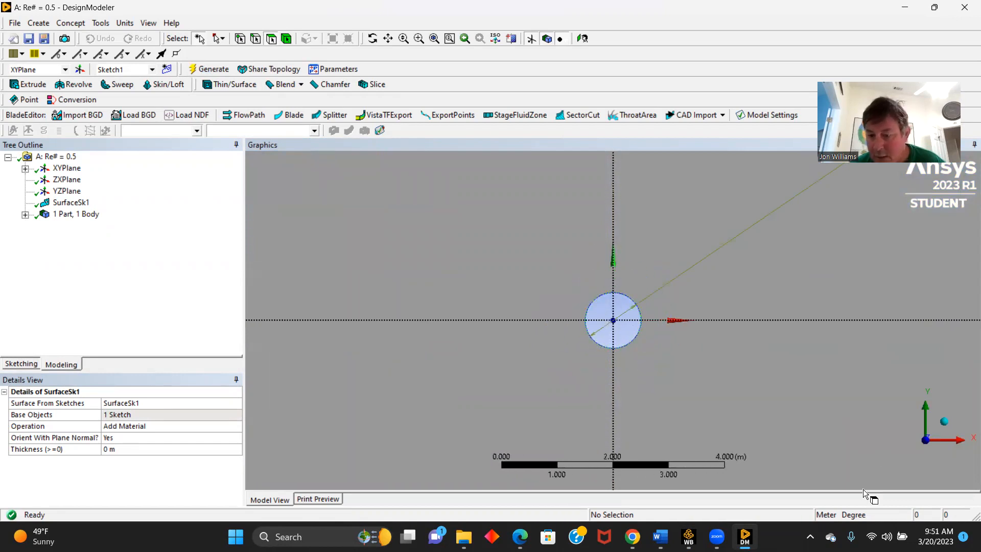
Step: Switch to Workbench, open the Mesh cell of the Re# = 0.5 system, and close the DesignModeler window
{"action": "mouse_move", "coordinate": [688, 537]}
{"action": "left_click", "coordinate": [694, 470]}
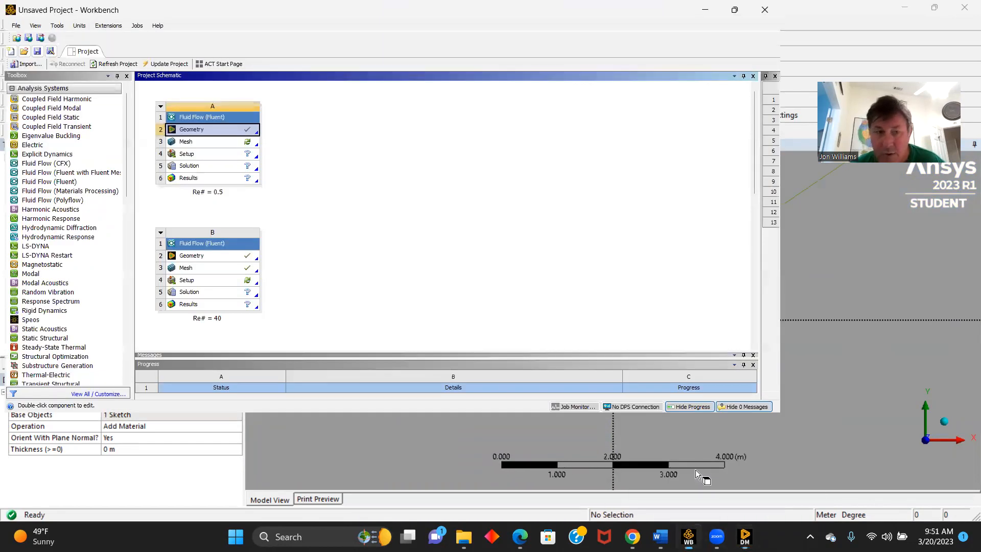
{"action": "double_click", "coordinate": [193, 144]}
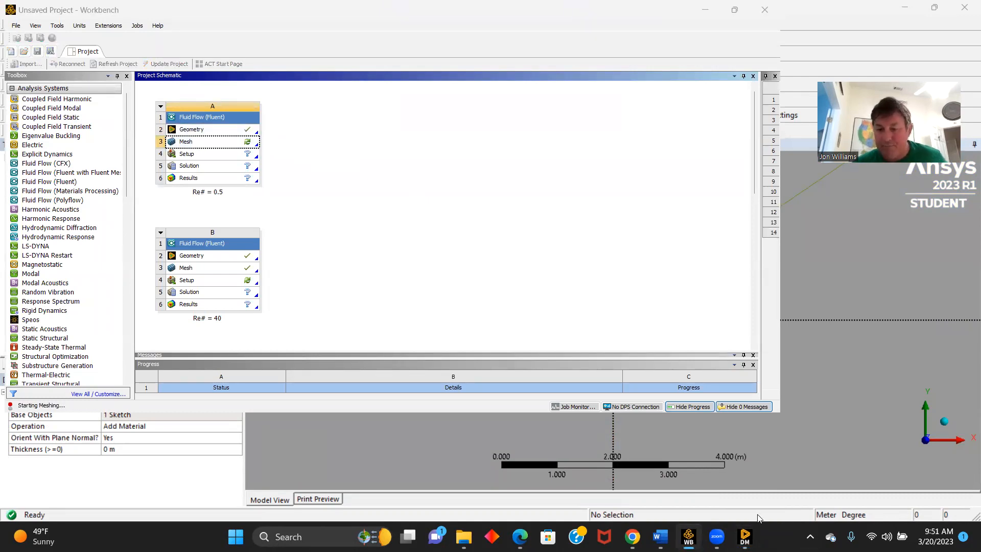
{"action": "mouse_move", "coordinate": [749, 535]}
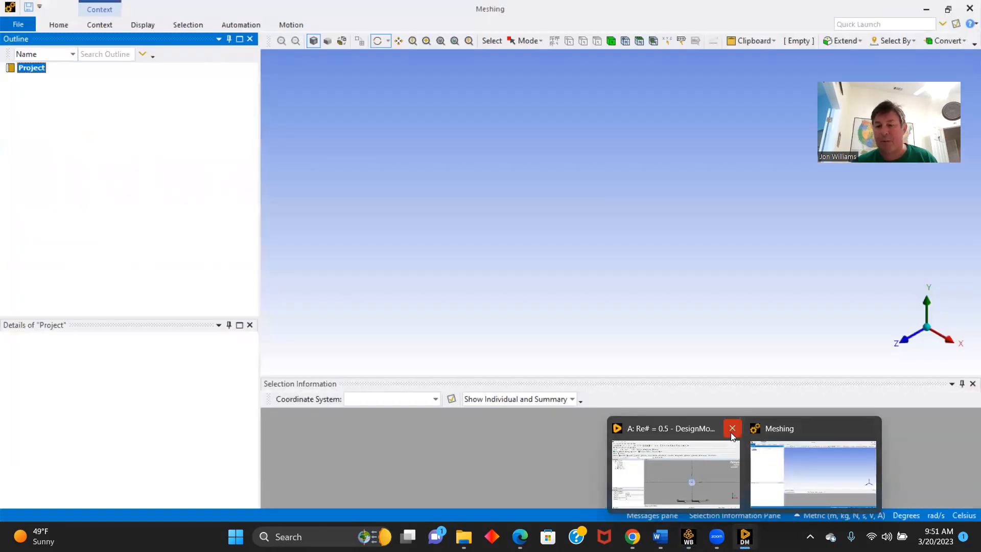
{"action": "mouse_move", "coordinate": [732, 431]}
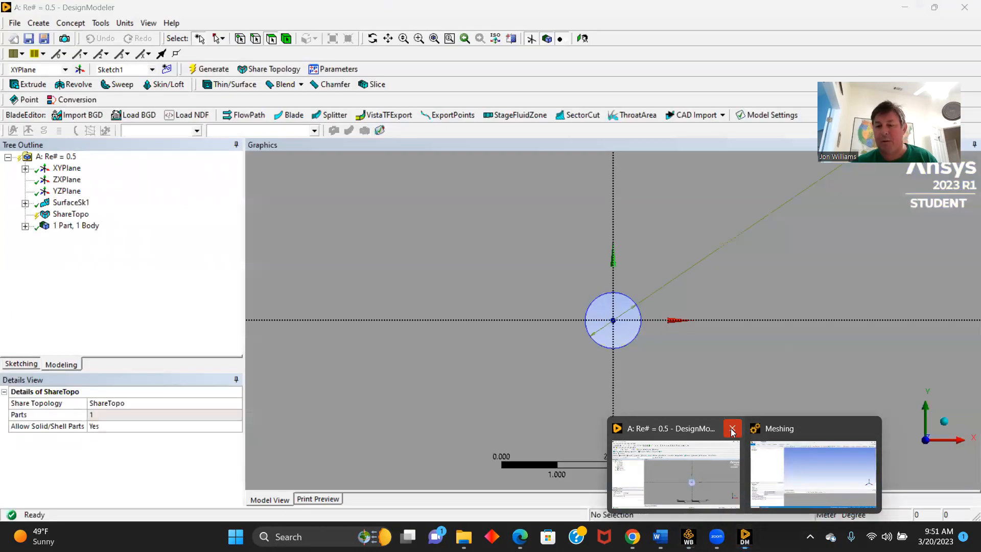
{"action": "left_click", "coordinate": [732, 429]}
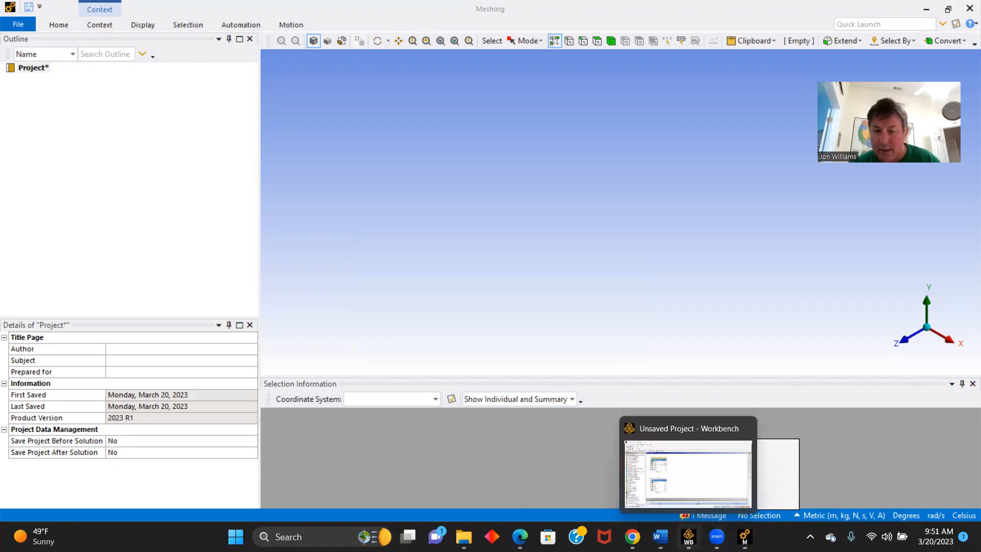
Step: Reopen the Re# = 0.5 Mesh cell from Workbench, switch to Meshing, and view the surface body square-on along Z
{"action": "left_click", "coordinate": [684, 470]}
{"action": "double_click", "coordinate": [196, 142]}
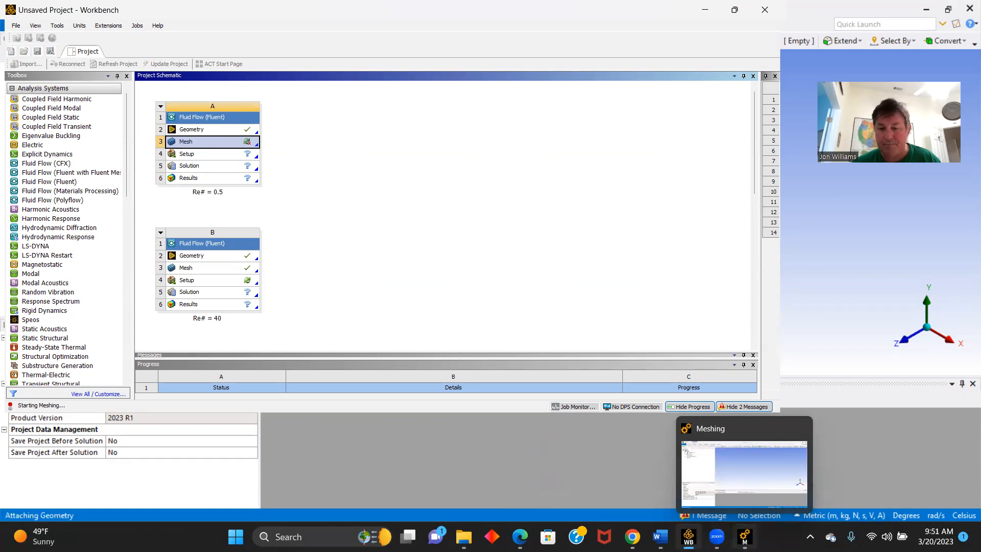
{"action": "left_click", "coordinate": [763, 485]}
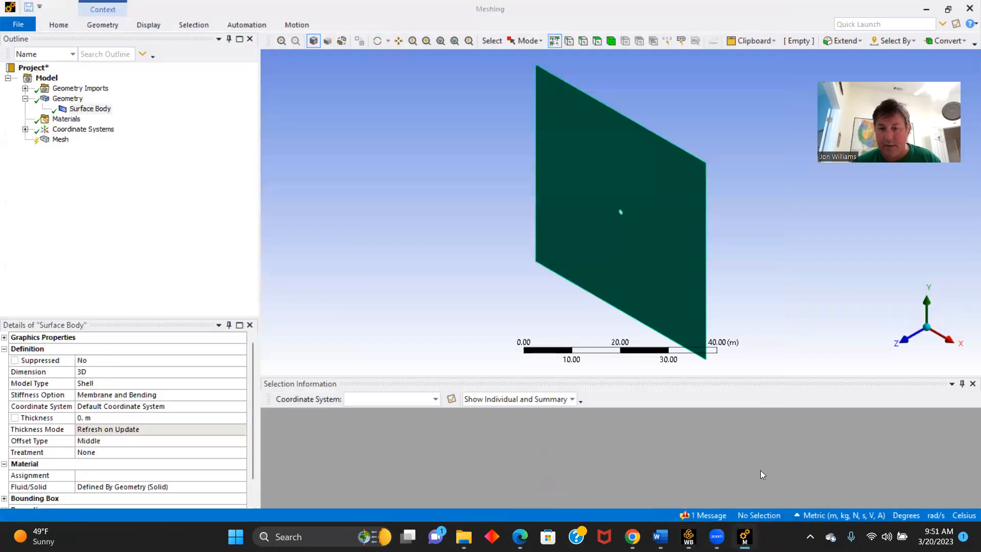
{"action": "left_click", "coordinate": [904, 338]}
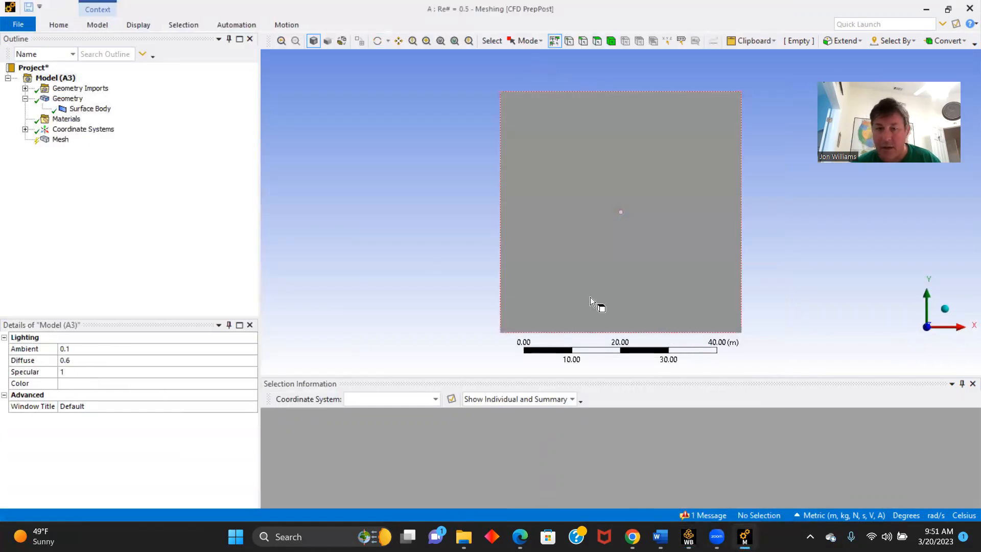
Step: Insert a mesh method scoped to the square surface body and set it to Triangles
{"action": "right_click", "coordinate": [61, 140]}
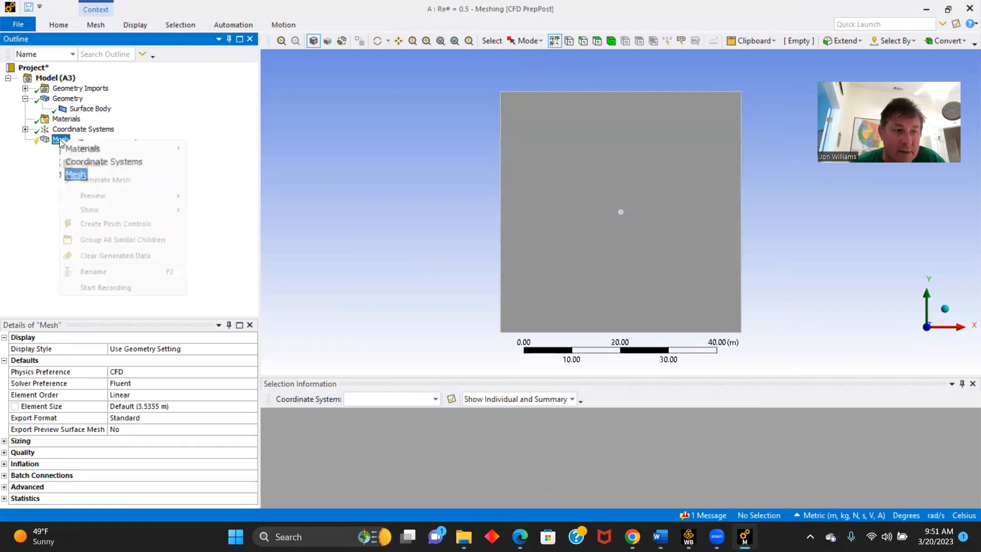
{"action": "mouse_move", "coordinate": [145, 148]}
{"action": "left_click", "coordinate": [214, 152]}
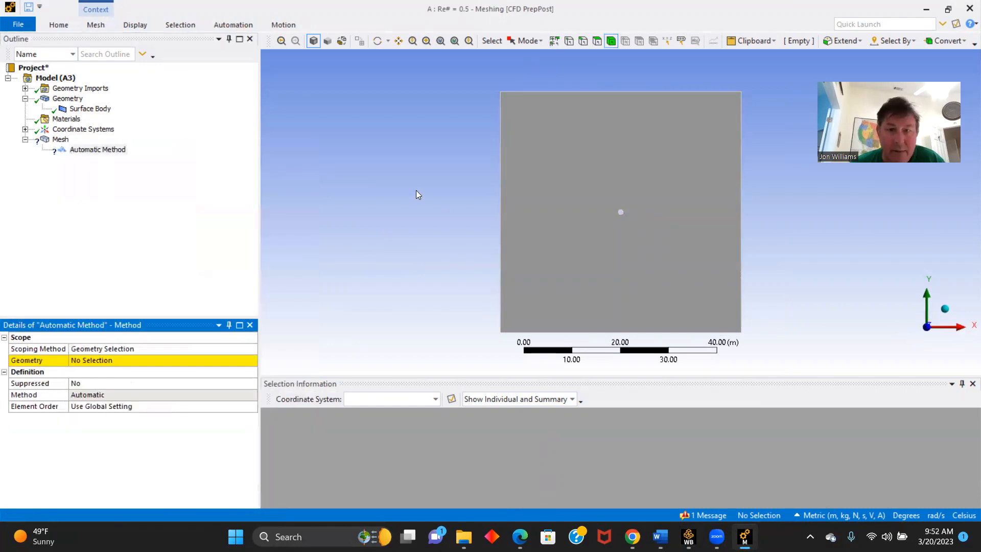
{"action": "left_click", "coordinate": [582, 211]}
{"action": "left_click", "coordinate": [127, 360]}
{"action": "left_click", "coordinate": [118, 360]}
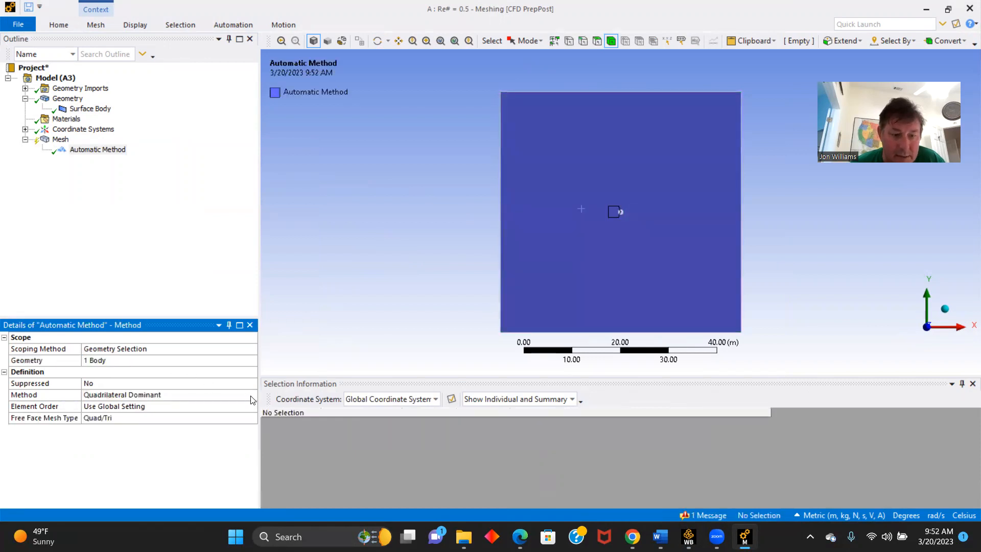
{"action": "left_click", "coordinate": [252, 398]}
{"action": "left_click", "coordinate": [251, 395]}
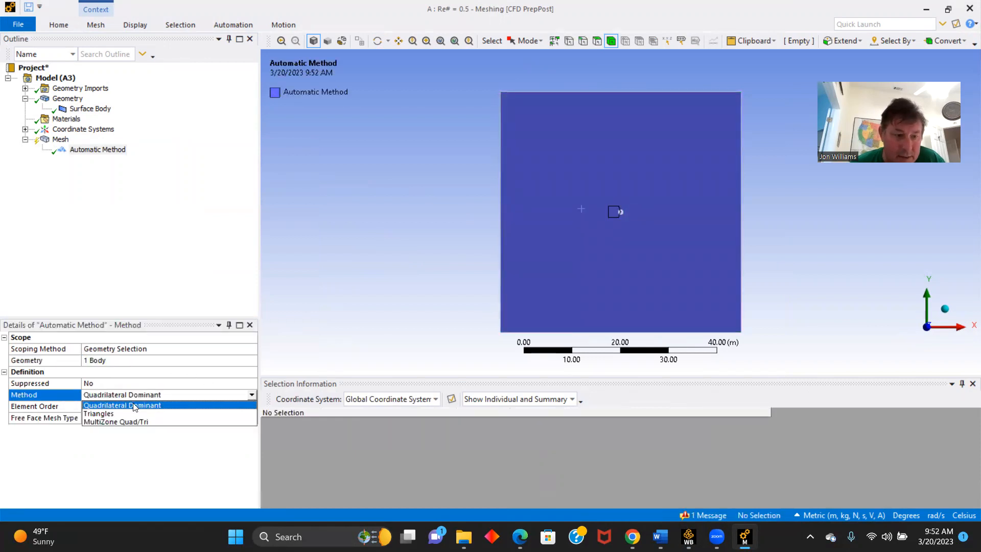
{"action": "left_click", "coordinate": [104, 415]}
Step: Generate the all-triangles mesh and display it on the surface body
{"action": "left_click", "coordinate": [53, 25]}
{"action": "left_click", "coordinate": [132, 56]}
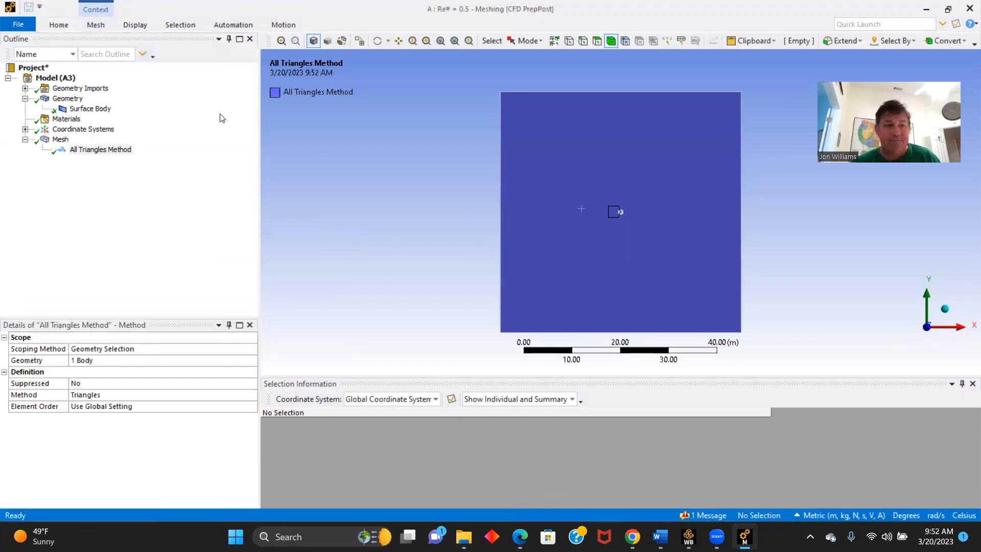
{"action": "left_click", "coordinate": [63, 140]}
Step: Insert a mesh sizing control scoped to the circular edge at the centre of the square
{"action": "right_click", "coordinate": [65, 141]}
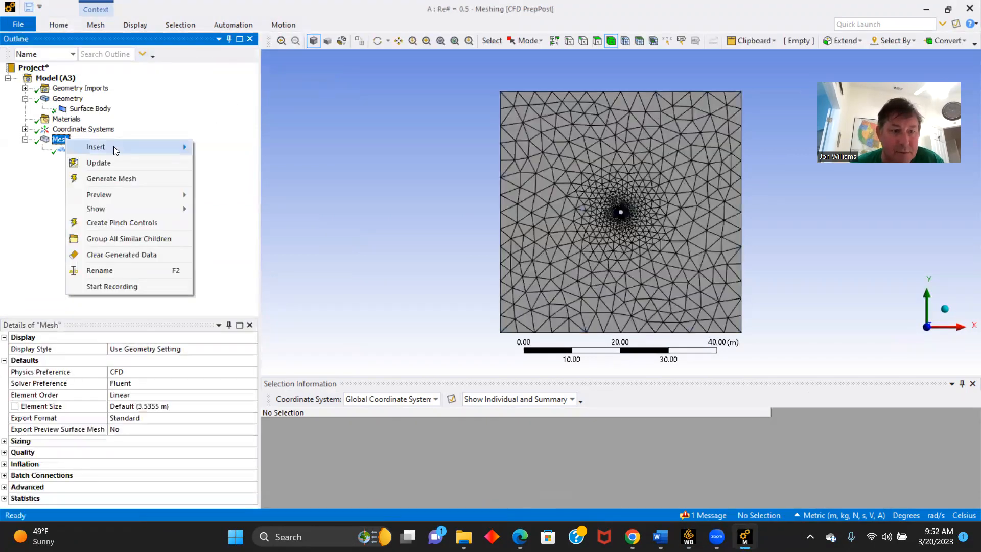
{"action": "mouse_move", "coordinate": [143, 148]}
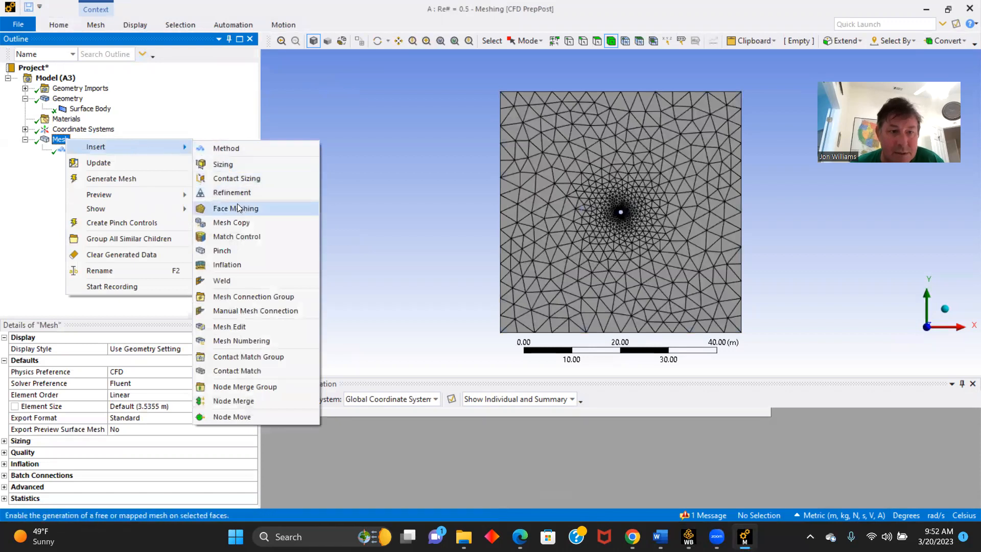
{"action": "left_click", "coordinate": [222, 164]}
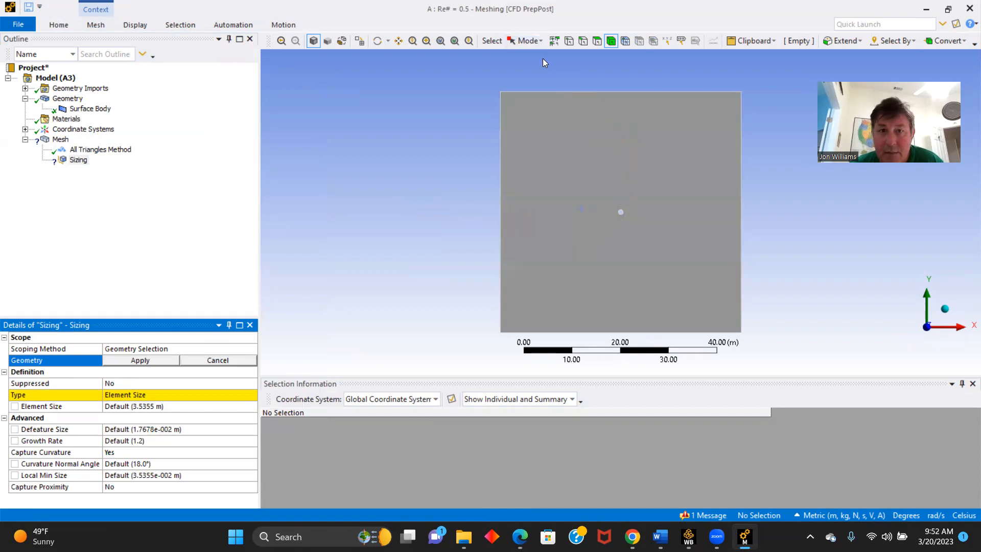
{"action": "left_click", "coordinate": [583, 41]}
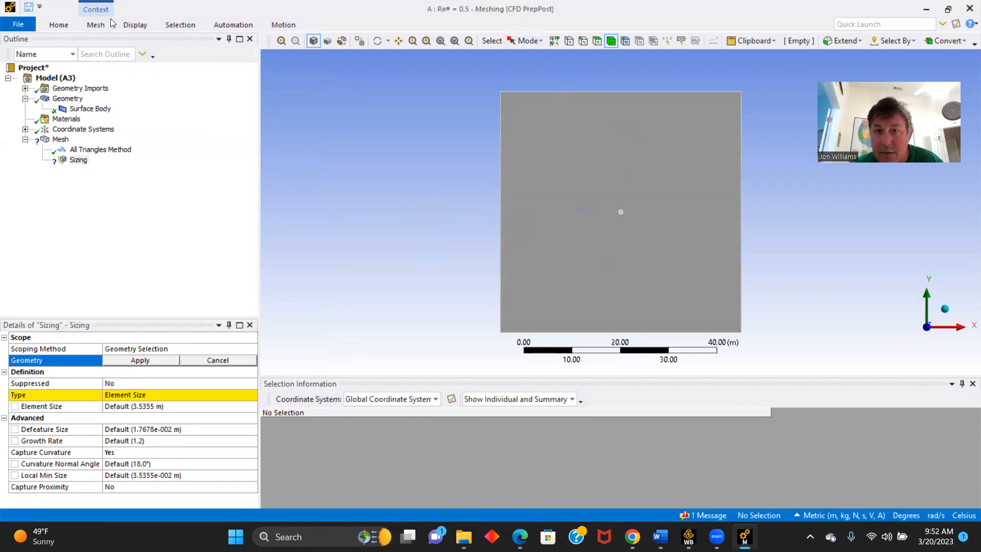
{"action": "scroll", "coordinate": [629, 197], "scroll_direction": "up", "scroll_amount": 5}
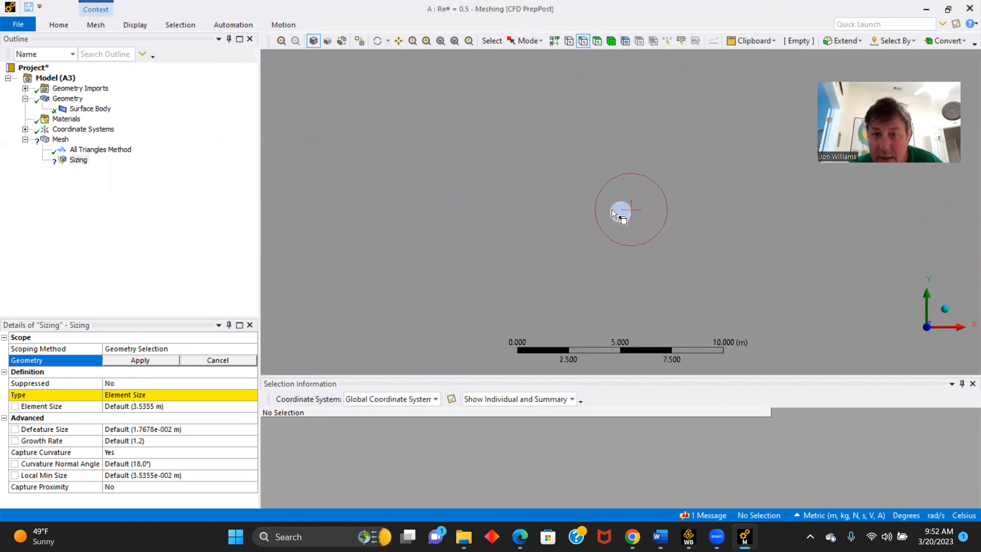
{"action": "scroll", "coordinate": [612, 220], "scroll_direction": "up", "scroll_amount": 3}
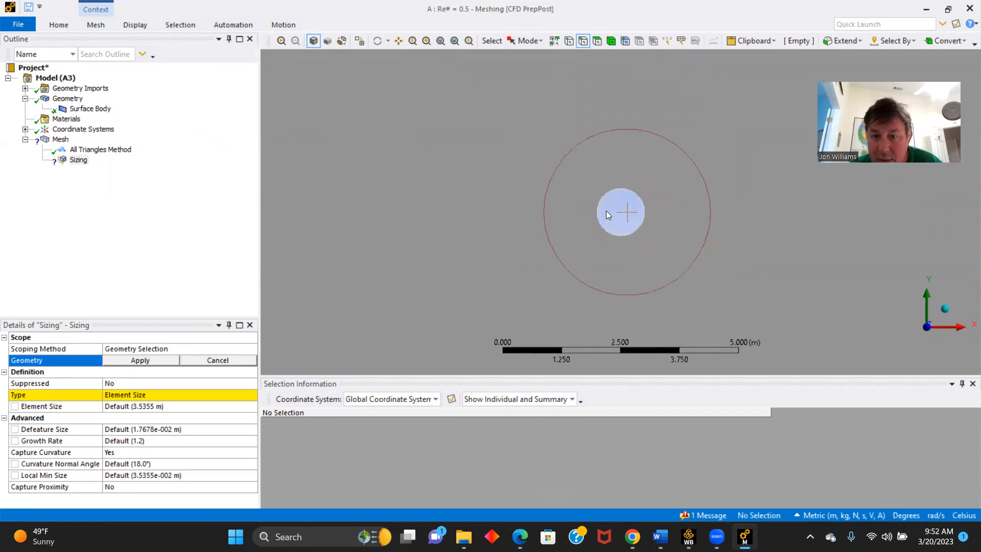
{"action": "left_click", "coordinate": [599, 202]}
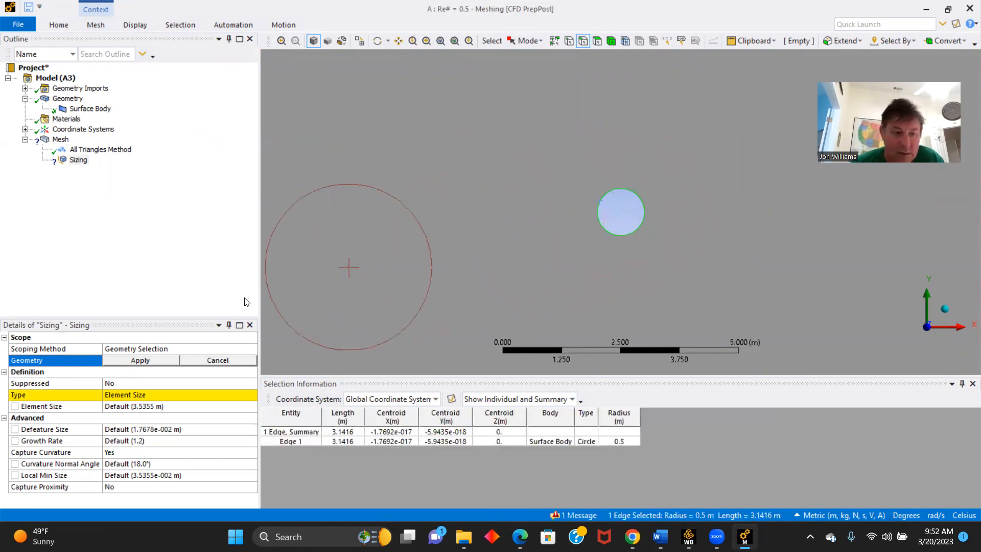
{"action": "left_click", "coordinate": [146, 361]}
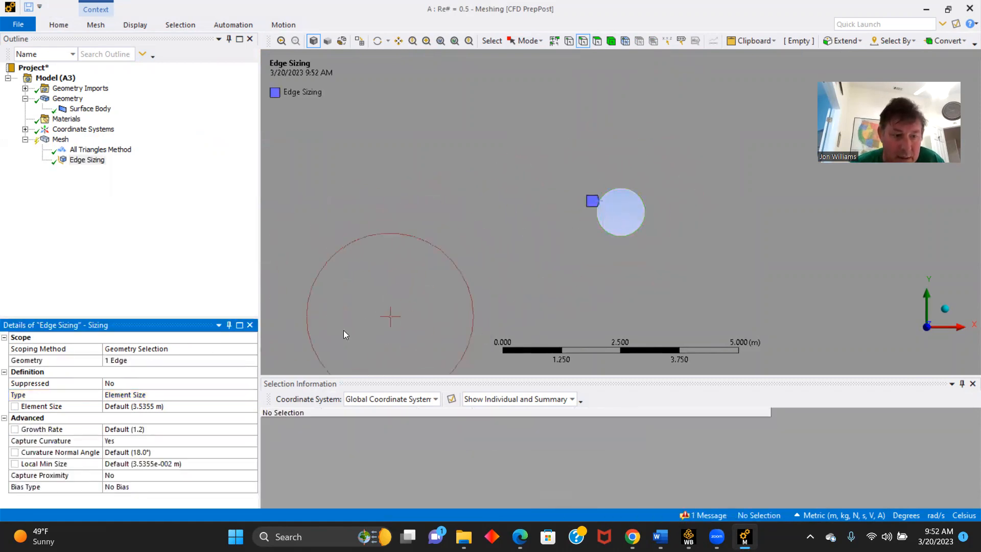
Step: Define the circle's edge sizing by Number of Divisions and set it to 200
{"action": "left_click", "coordinate": [253, 396]}
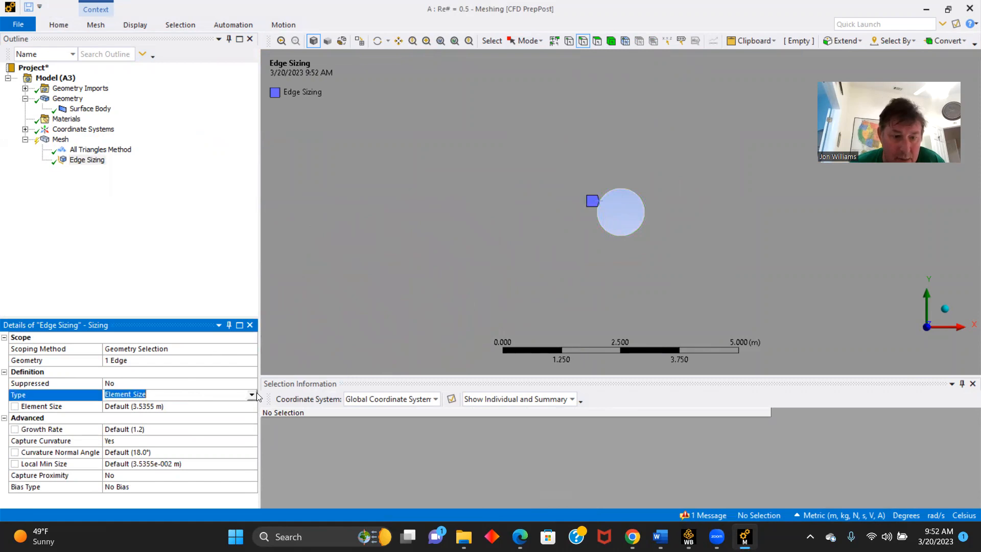
{"action": "left_click", "coordinate": [251, 395]}
{"action": "left_click", "coordinate": [157, 414]}
{"action": "left_click", "coordinate": [145, 408]}
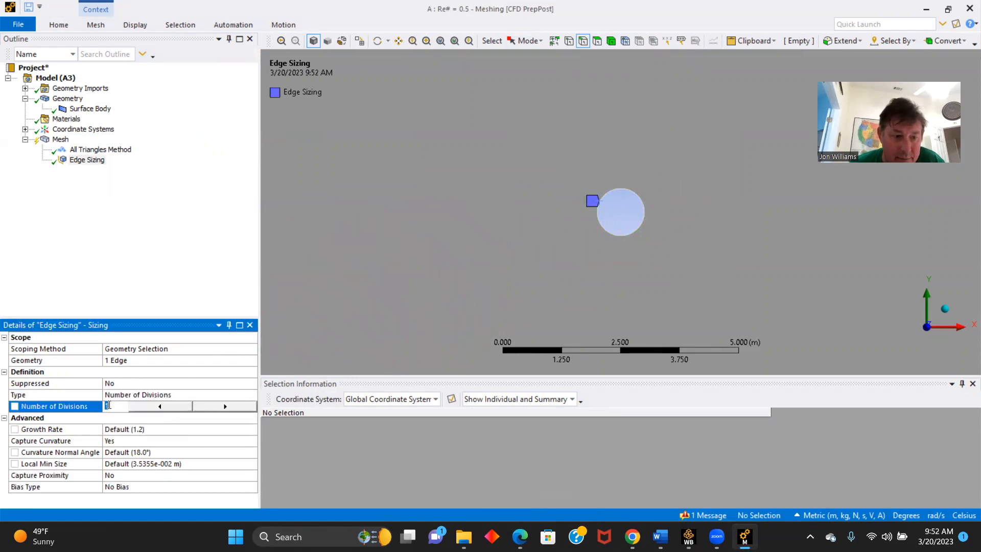
{"action": "type", "text": "00"}
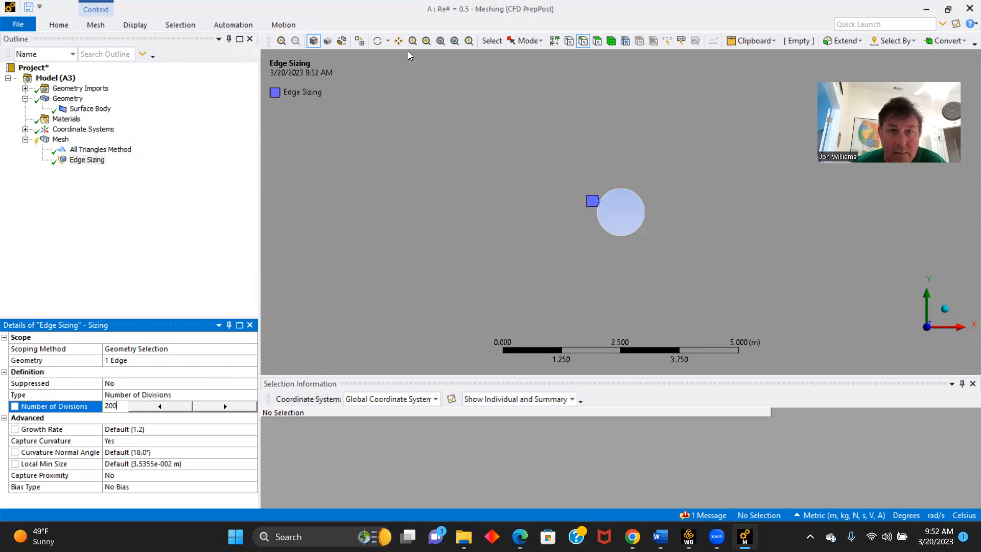
{"action": "key", "text": "Return"}
Step: Regenerate the mesh with the circle's edge sizing and display the refined result
{"action": "left_click", "coordinate": [59, 25]}
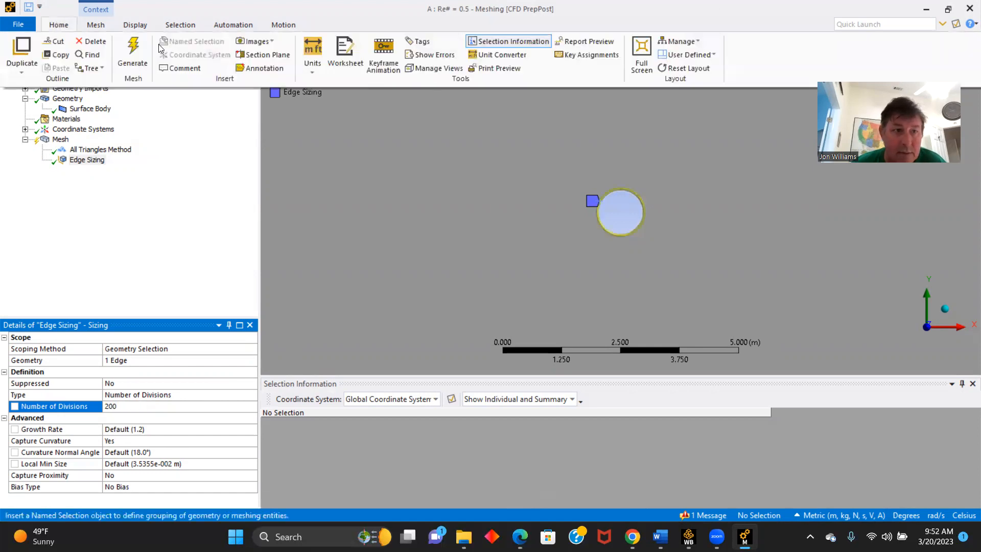
{"action": "left_click", "coordinate": [130, 54]}
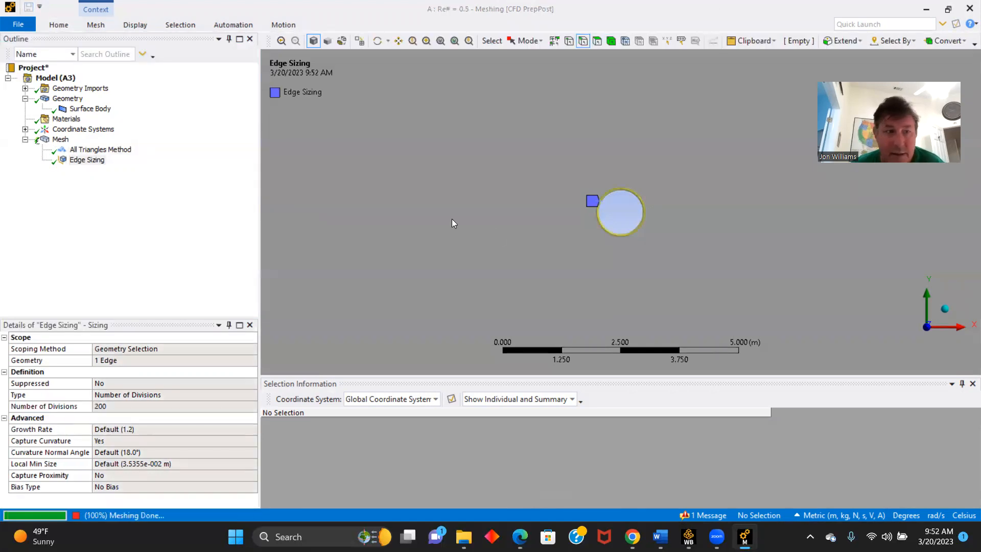
{"action": "scroll", "coordinate": [404, 197], "scroll_direction": "down", "scroll_amount": 4}
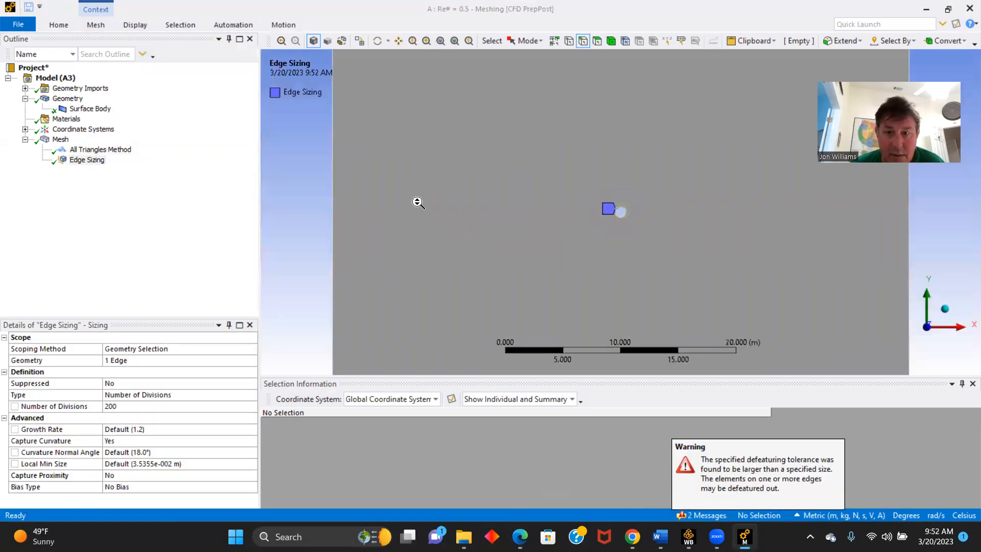
{"action": "left_click", "coordinate": [61, 139]}
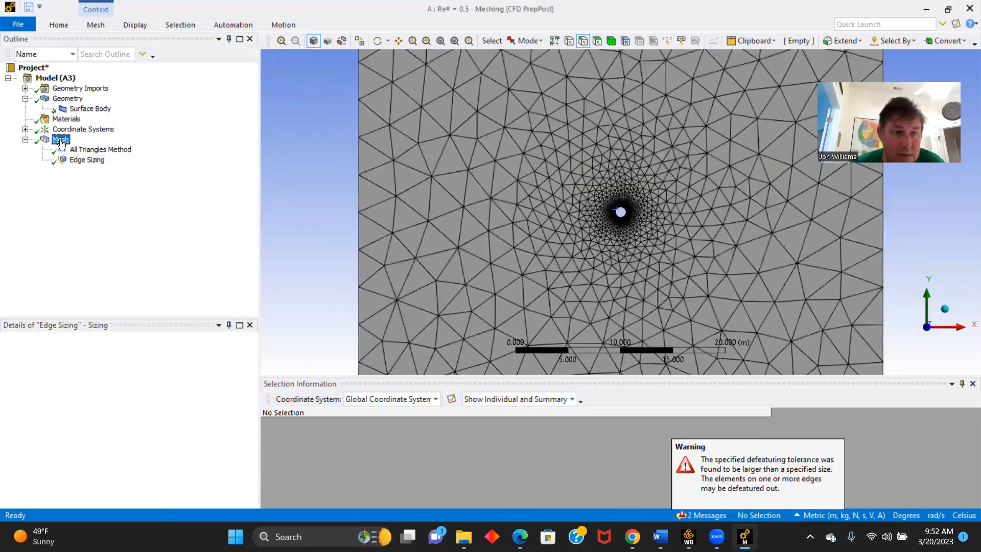
Step: Insert an inflation control in the mesh and scope its geometry to the square surface body's face
{"action": "right_click", "coordinate": [60, 140]}
{"action": "mouse_move", "coordinate": [111, 150]}
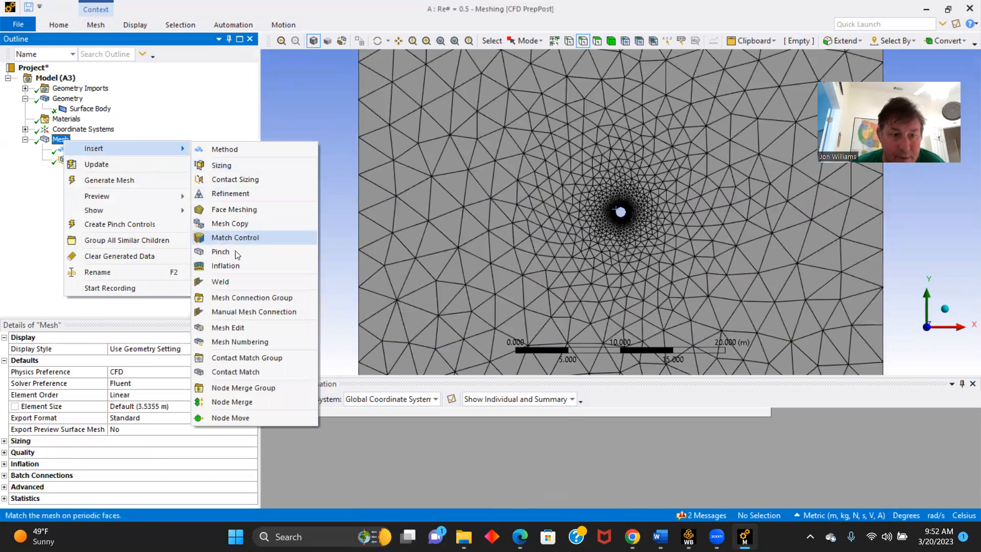
{"action": "left_click", "coordinate": [238, 265]}
{"action": "left_click", "coordinate": [555, 203]}
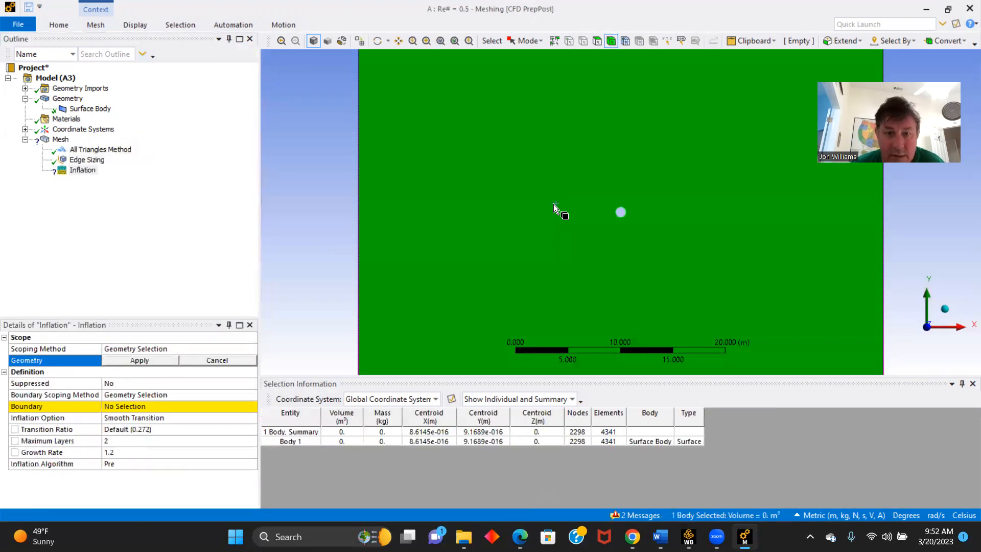
{"action": "left_click", "coordinate": [161, 360]}
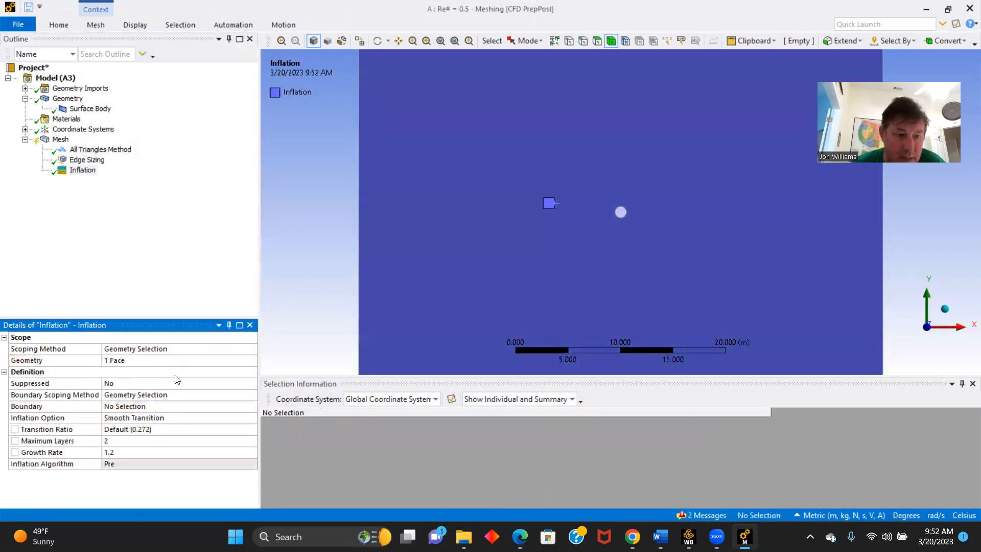
Step: Assign the circular edge at the centre of the square as the inflation boundary
{"action": "left_click", "coordinate": [218, 412]}
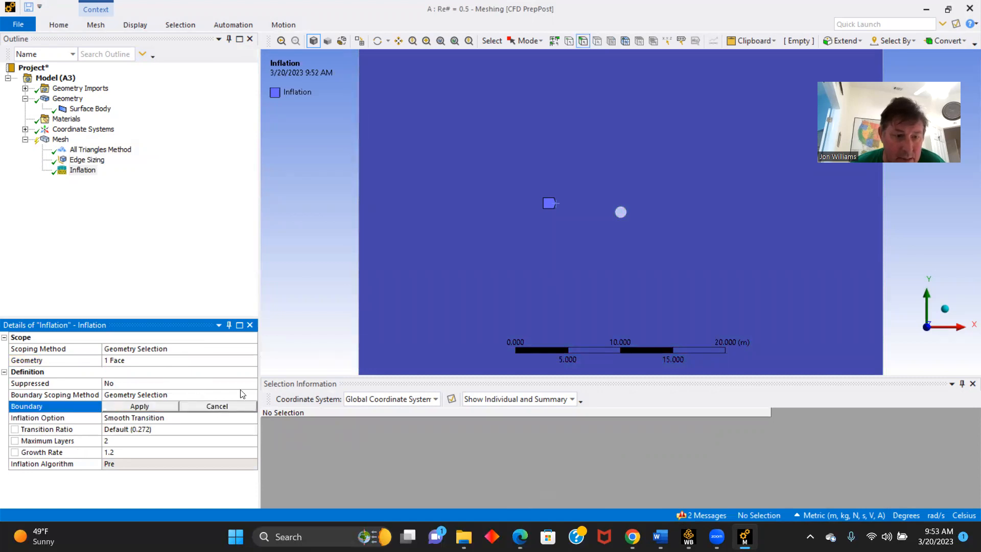
{"action": "scroll", "coordinate": [606, 255], "scroll_direction": "up", "scroll_amount": 3}
{"action": "scroll", "coordinate": [616, 249], "scroll_direction": "up", "scroll_amount": 2}
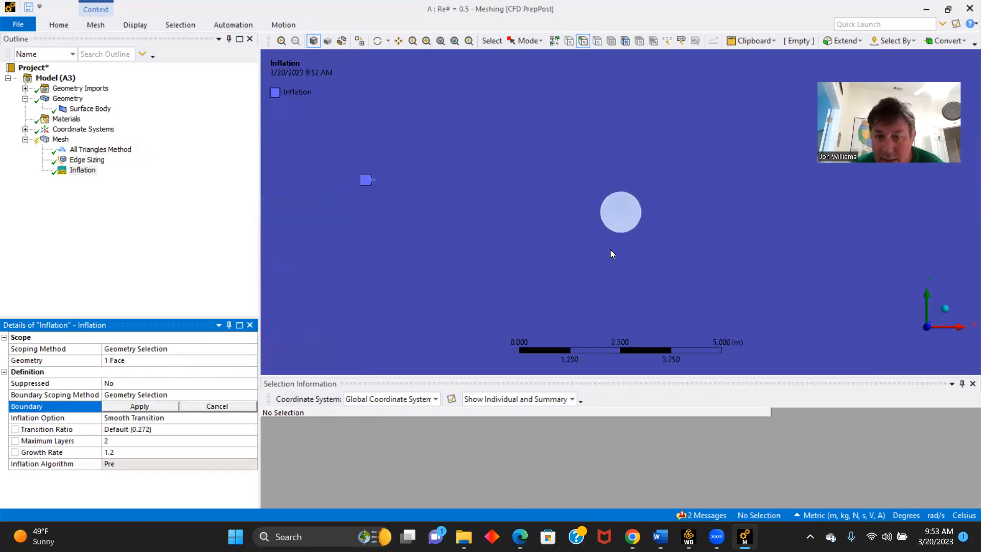
{"action": "left_click", "coordinate": [602, 217]}
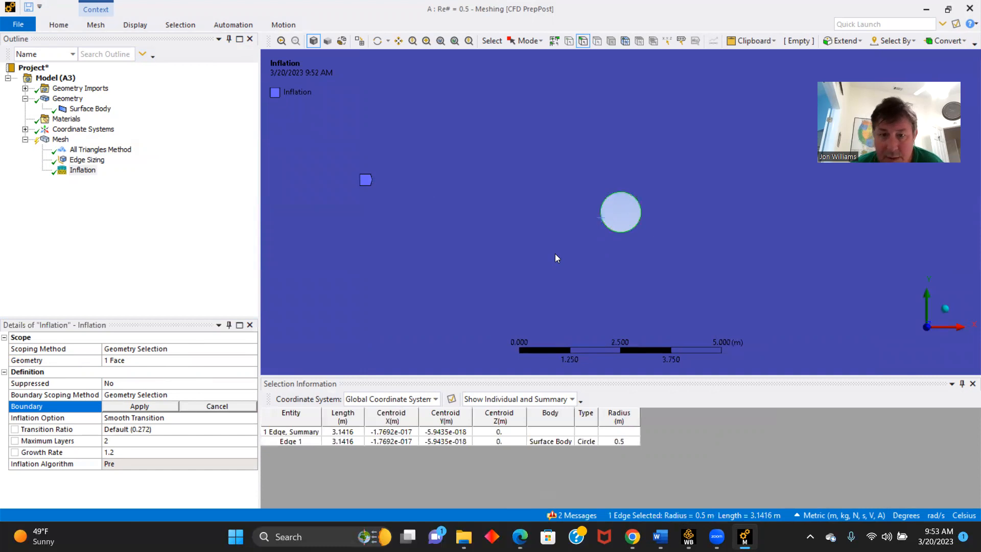
{"action": "left_click", "coordinate": [153, 407]}
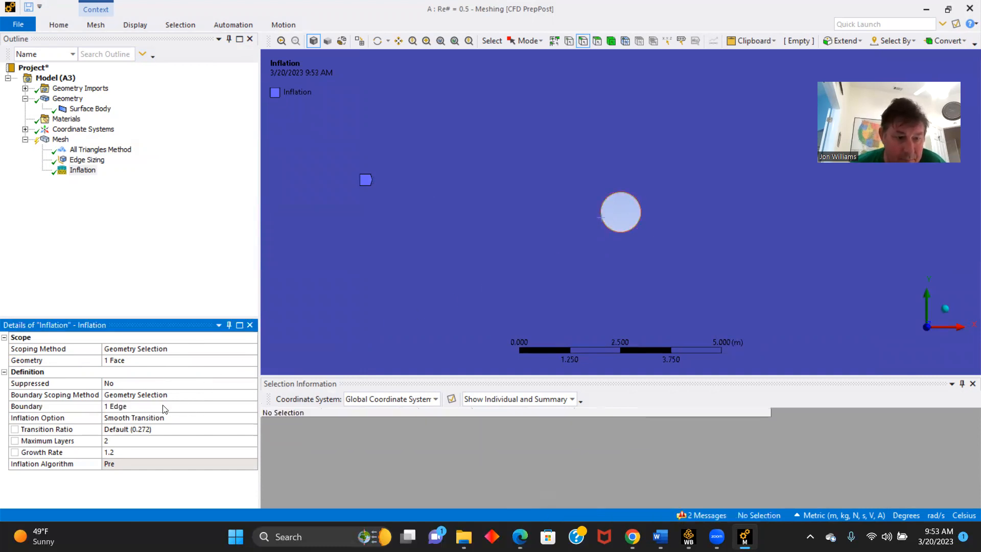
Step: Define the inflation by First Layer Thickness with a first layer height of 0.003 m and 65 maximum layers
{"action": "left_click", "coordinate": [243, 419]}
{"action": "left_click", "coordinate": [251, 418]}
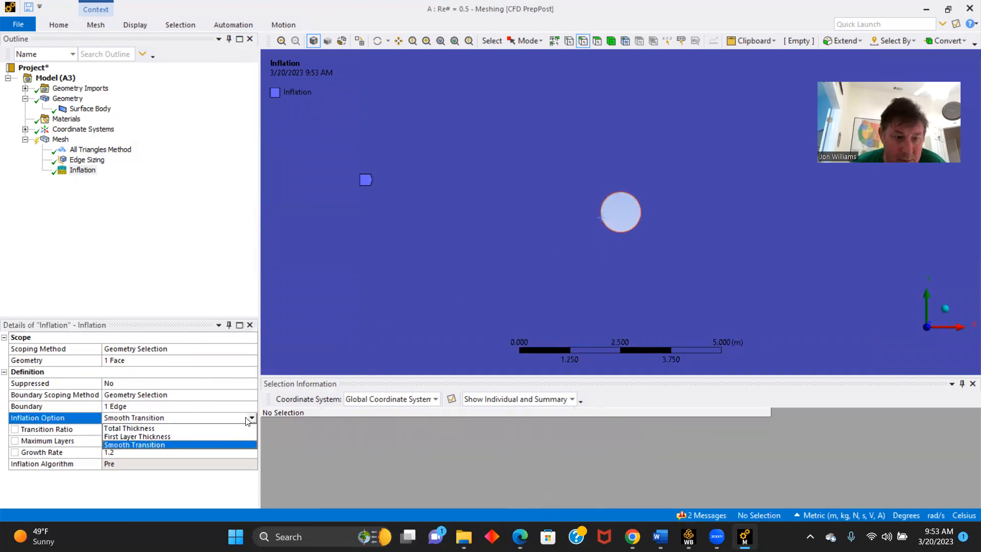
{"action": "left_click", "coordinate": [159, 440]}
{"action": "left_click", "coordinate": [134, 430]}
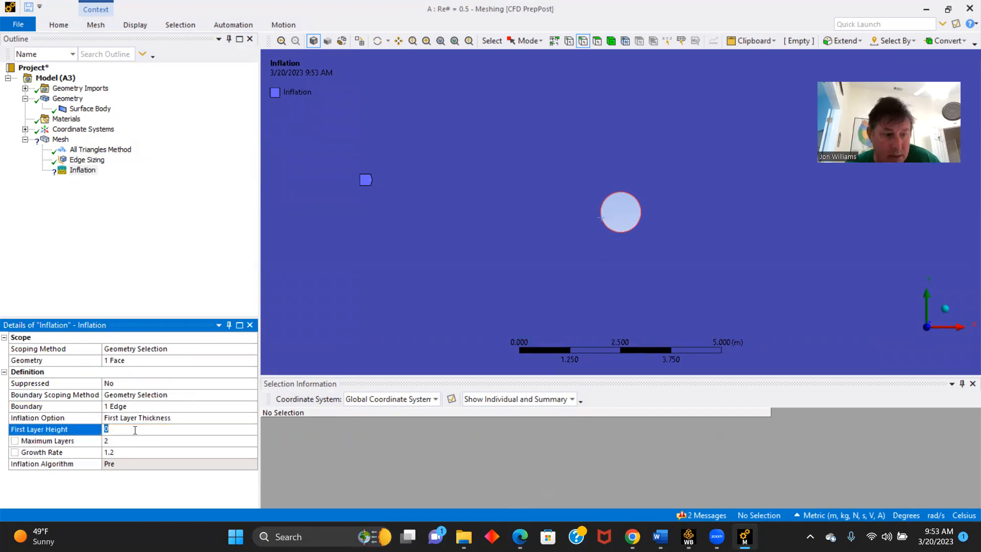
{"action": "type", "text": "0.003"}
{"action": "left_click", "coordinate": [108, 441]}
{"action": "type", "text": "65"}
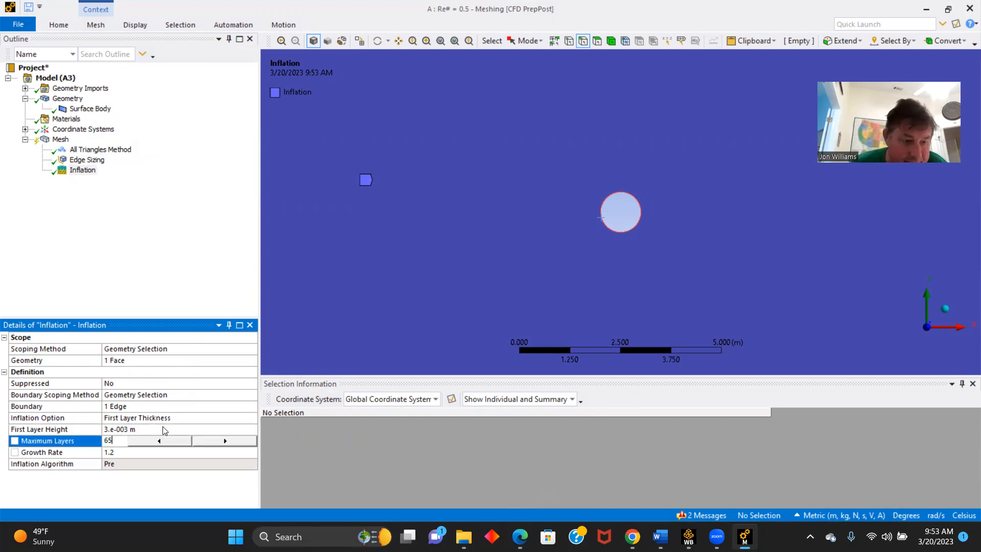
Step: Regenerate the mesh with the inflation layers around the circle and display it
{"action": "left_click", "coordinate": [63, 25]}
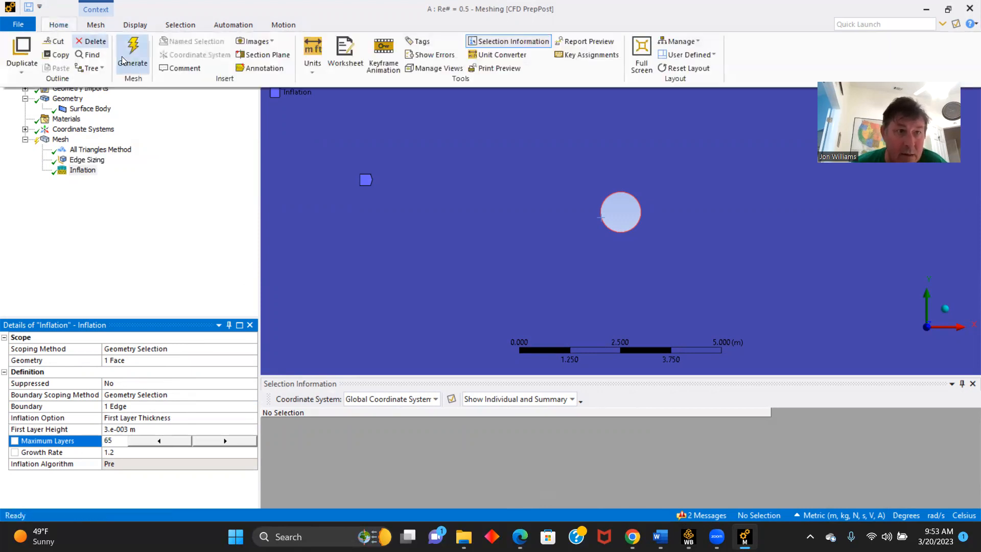
{"action": "left_click", "coordinate": [132, 56]}
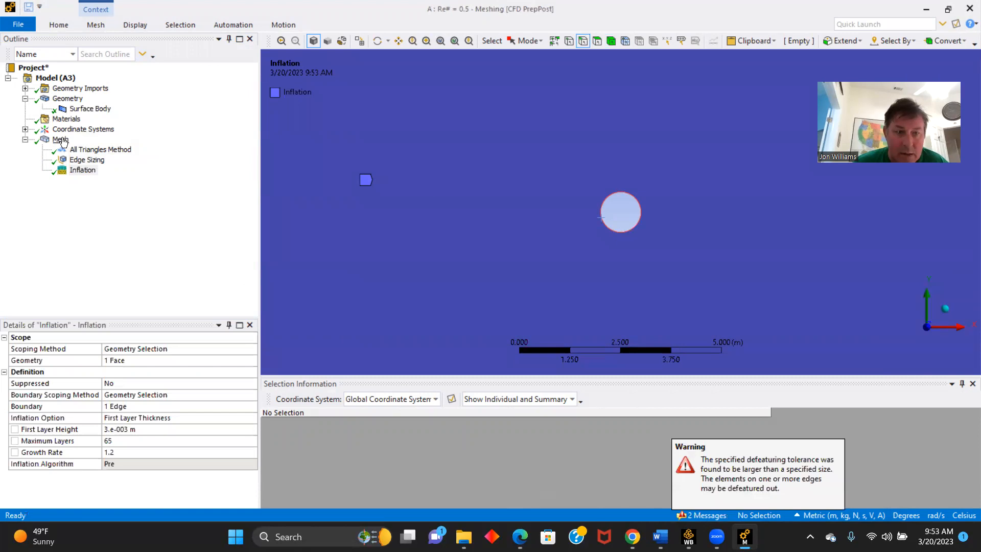
{"action": "left_click", "coordinate": [63, 141]}
{"action": "right_click", "coordinate": [63, 140]}
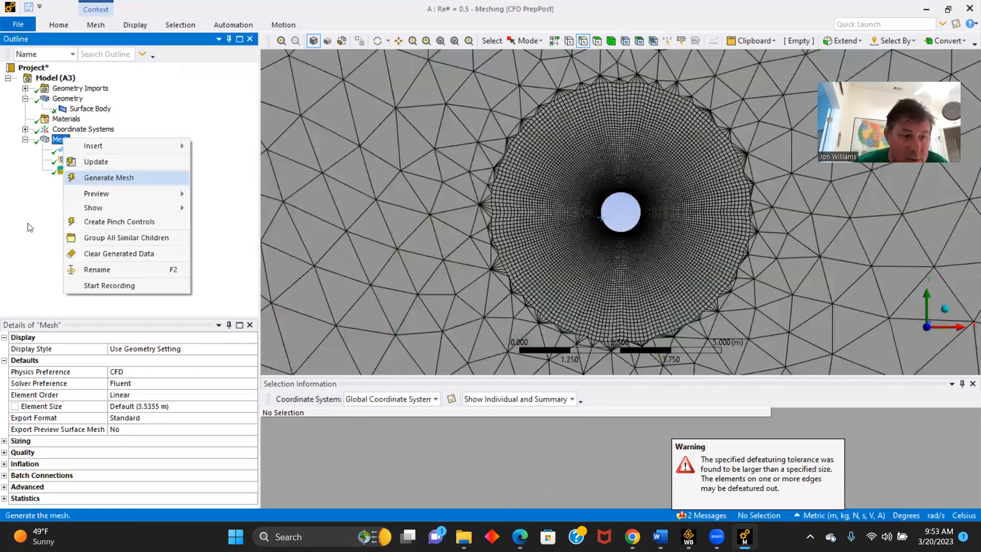
Step: Set the global mesh element size to 0.15 m and regenerate the mesh
{"action": "left_click", "coordinate": [156, 406]}
{"action": "left_click", "coordinate": [156, 404]}
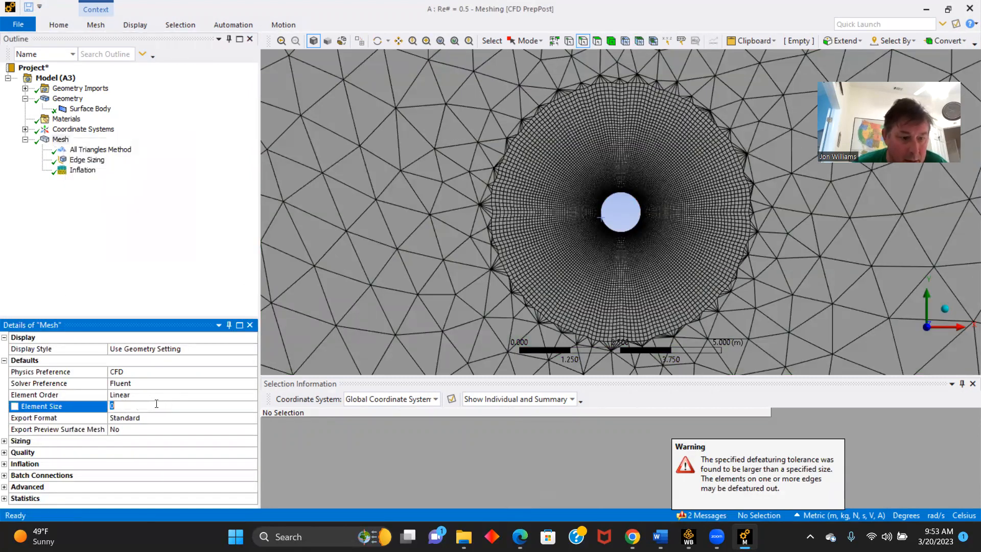
{"action": "type", "text": "0.15"}
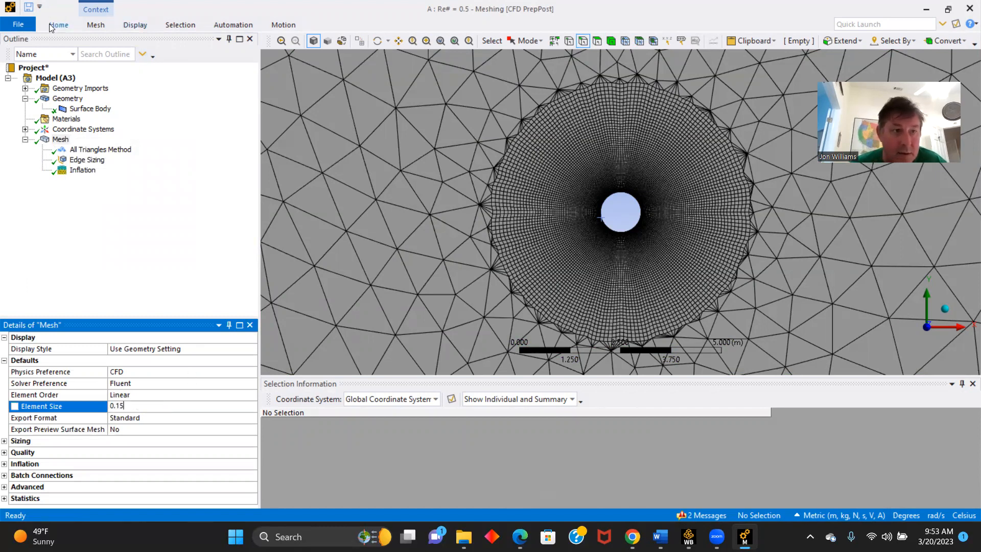
{"action": "left_click", "coordinate": [55, 25]}
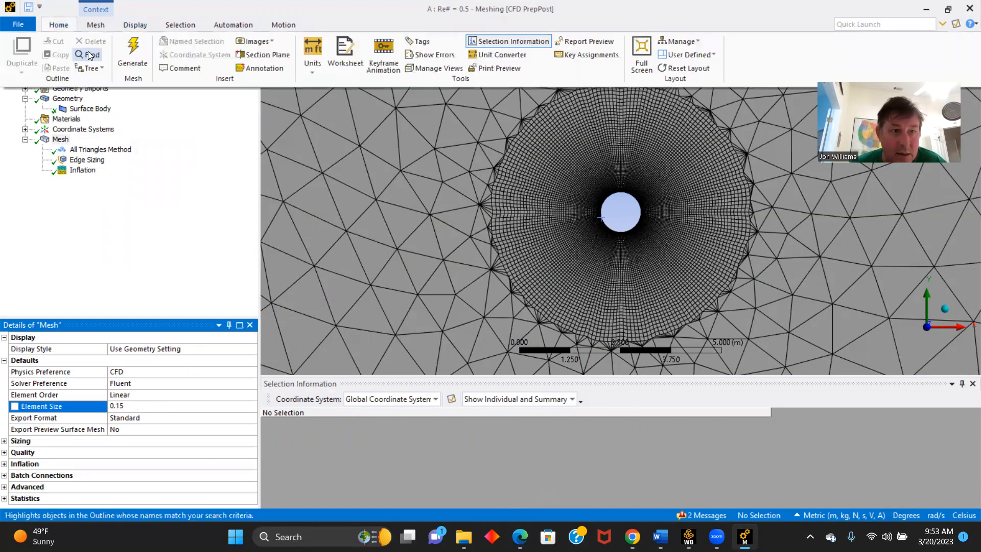
{"action": "left_click", "coordinate": [135, 56]}
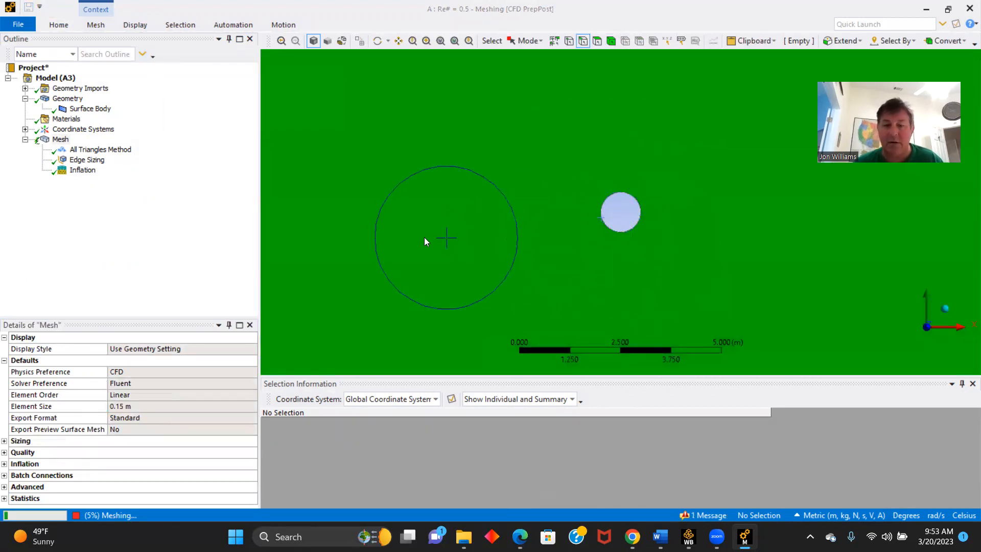
{"action": "scroll", "coordinate": [416, 226], "scroll_direction": "down", "scroll_amount": 1}
{"action": "scroll", "coordinate": [416, 226], "scroll_direction": "down", "scroll_amount": 3}
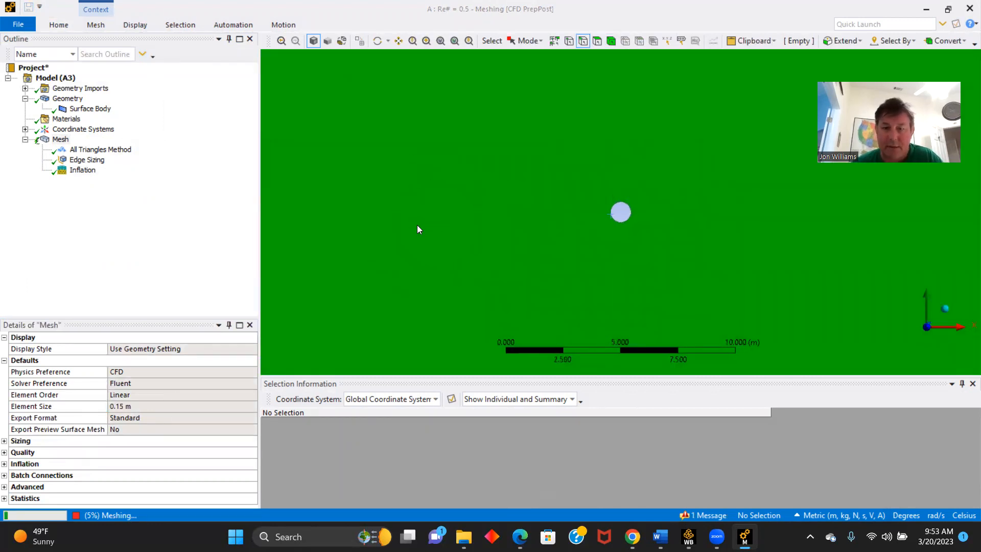
{"action": "scroll", "coordinate": [418, 229], "scroll_direction": "down", "scroll_amount": 1}
{"action": "scroll", "coordinate": [419, 235], "scroll_direction": "up", "scroll_amount": 1}
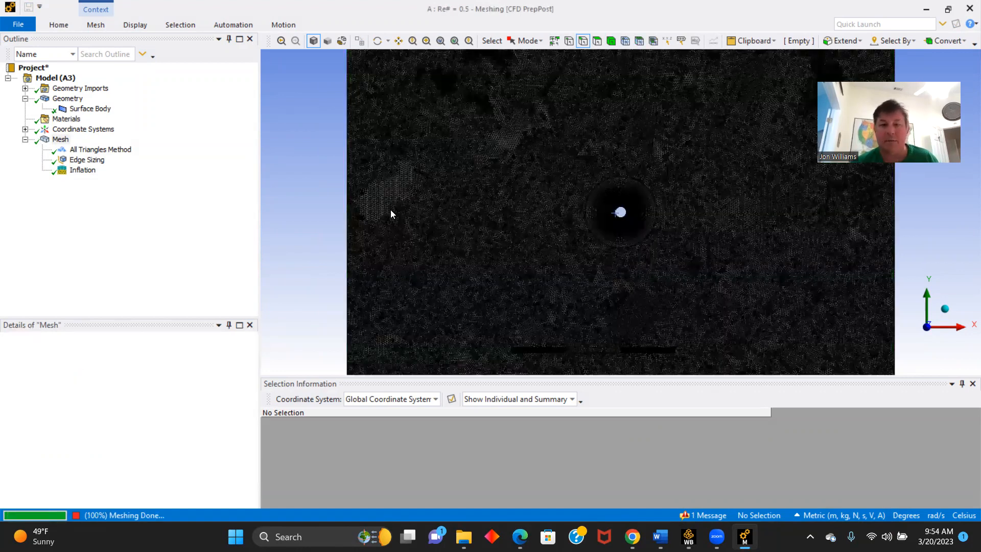
Step: Create a named selection called "Velocity Inlet" from the left edge of the square domain
{"action": "scroll", "coordinate": [481, 256], "scroll_direction": "up", "scroll_amount": 5}
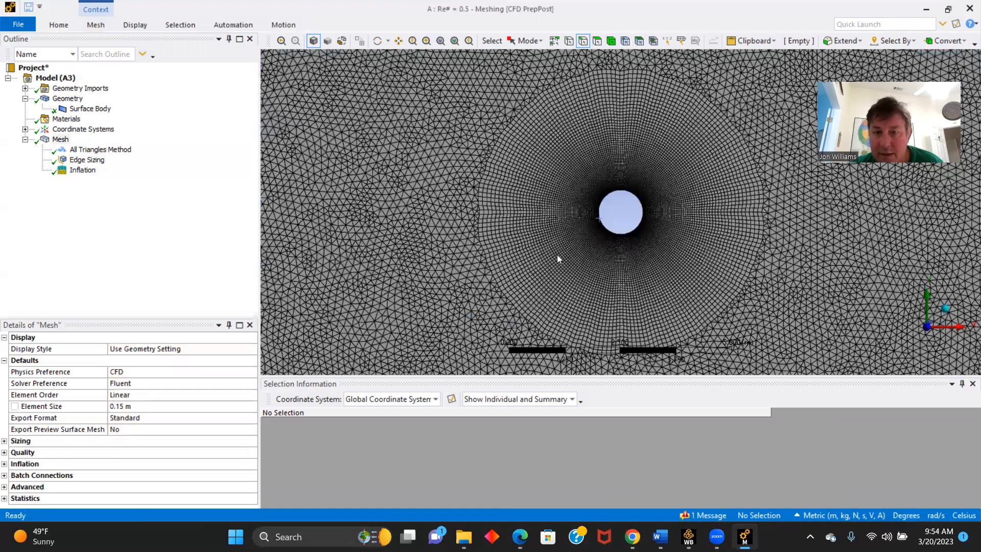
{"action": "scroll", "coordinate": [486, 230], "scroll_direction": "down", "scroll_amount": 1}
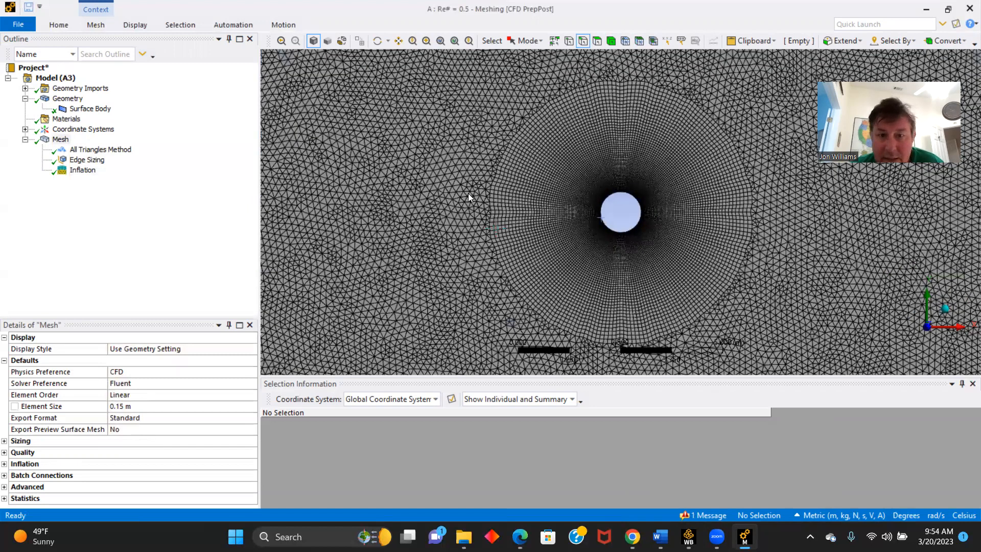
{"action": "scroll", "coordinate": [452, 200], "scroll_direction": "down", "scroll_amount": 5}
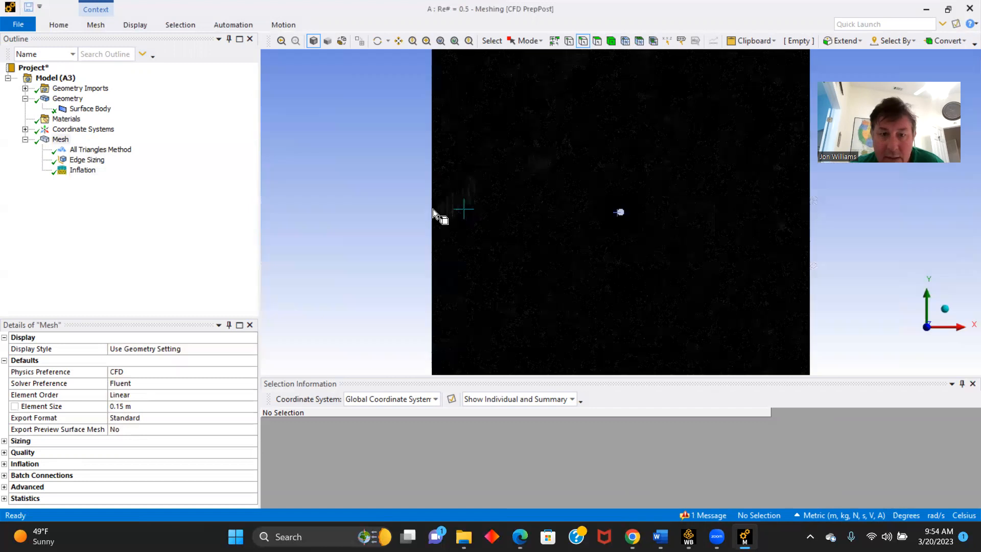
{"action": "left_click", "coordinate": [433, 209]}
{"action": "key", "text": "n"}
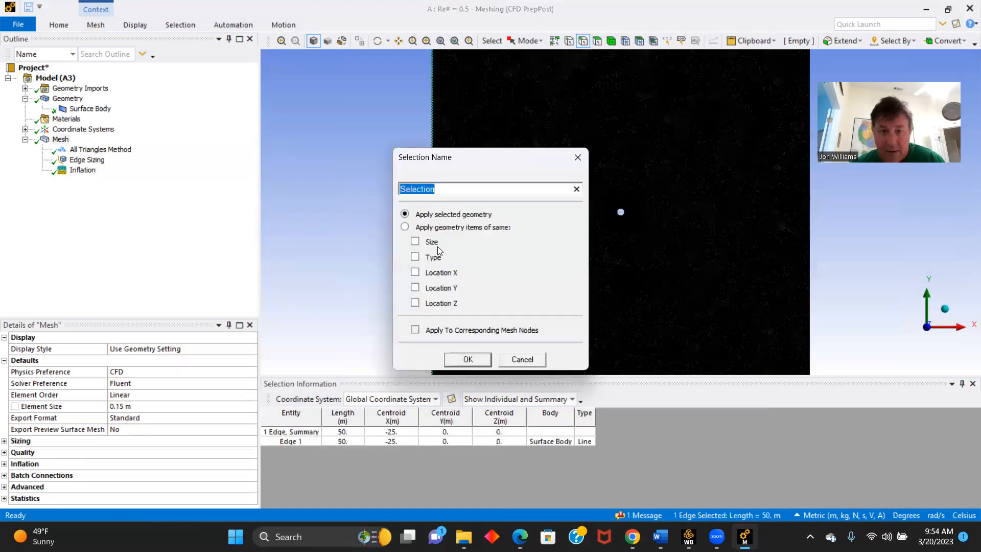
{"action": "type", "text": "Velocity"}
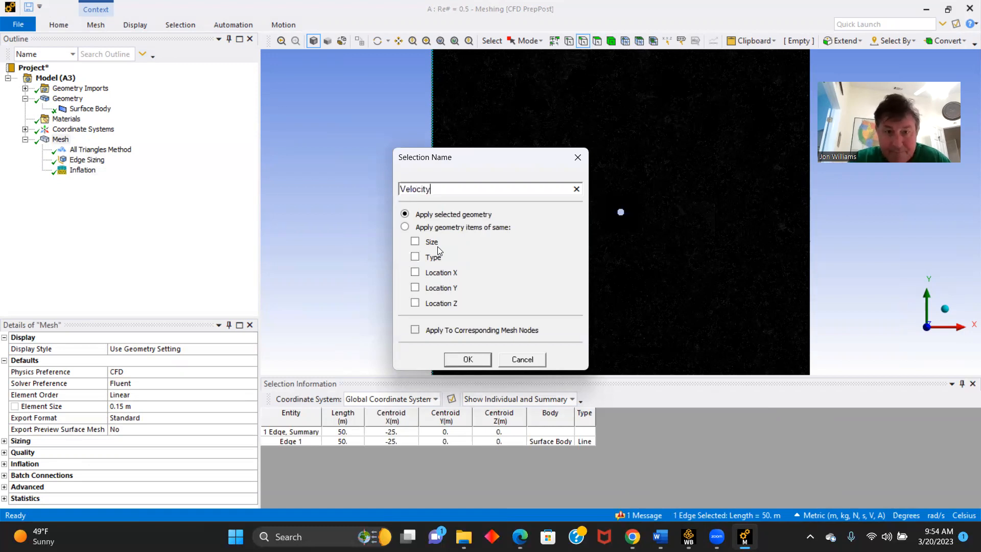
{"action": "type", "text": " Inlet"}
{"action": "key", "text": "Return"}
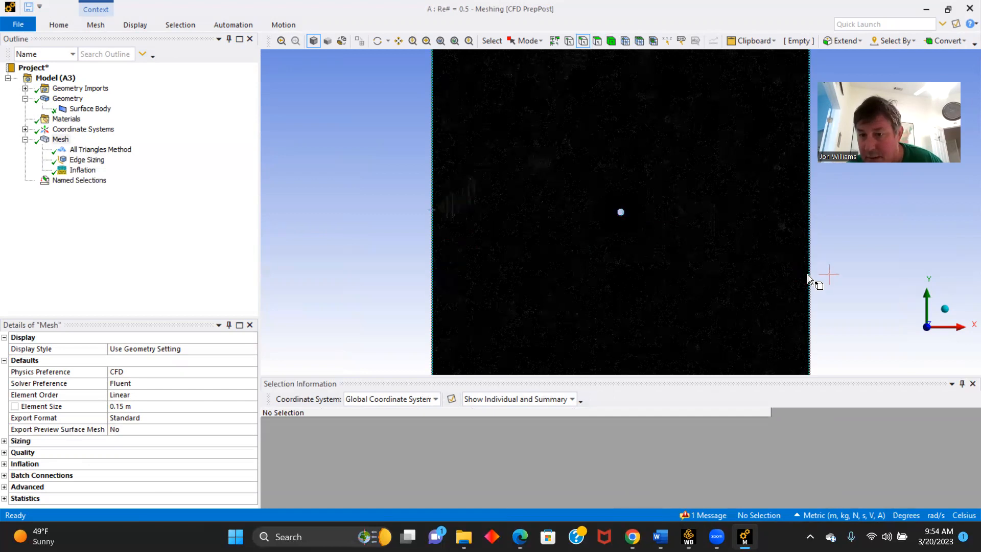
Step: Create a named selection called "Velocity Outlet" from the right edge of the square domain
{"action": "left_click", "coordinate": [812, 305]}
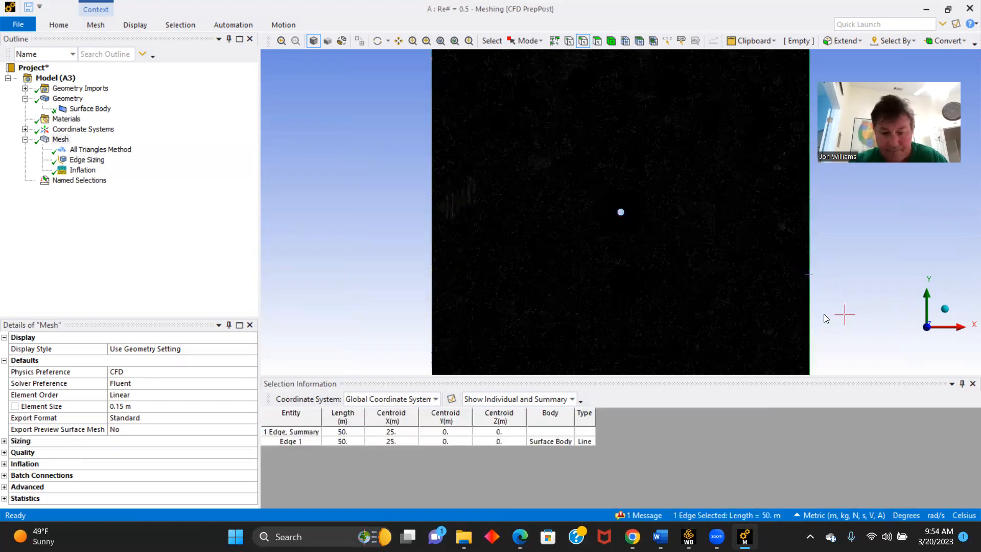
{"action": "key", "text": "n"}
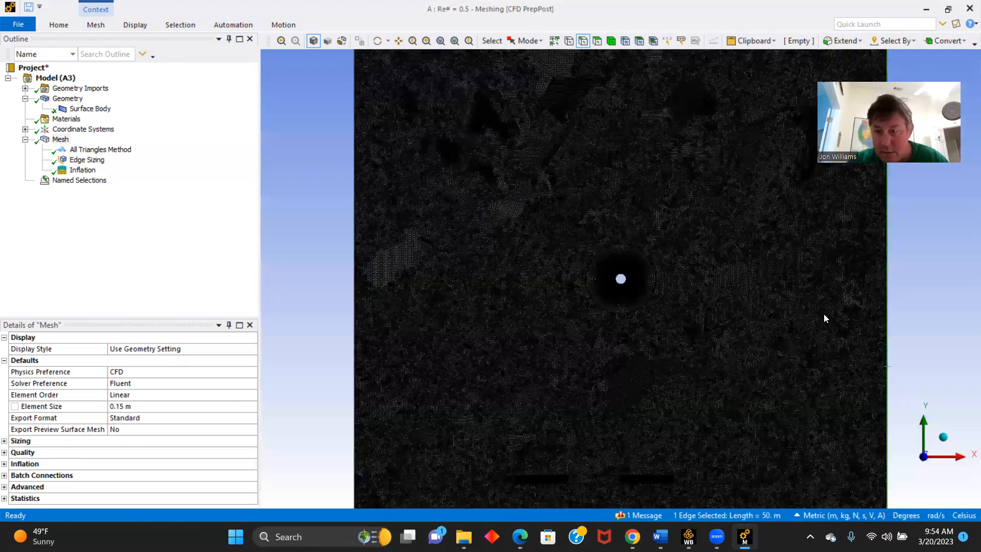
{"action": "scroll", "coordinate": [843, 338], "scroll_direction": "up", "scroll_amount": 1}
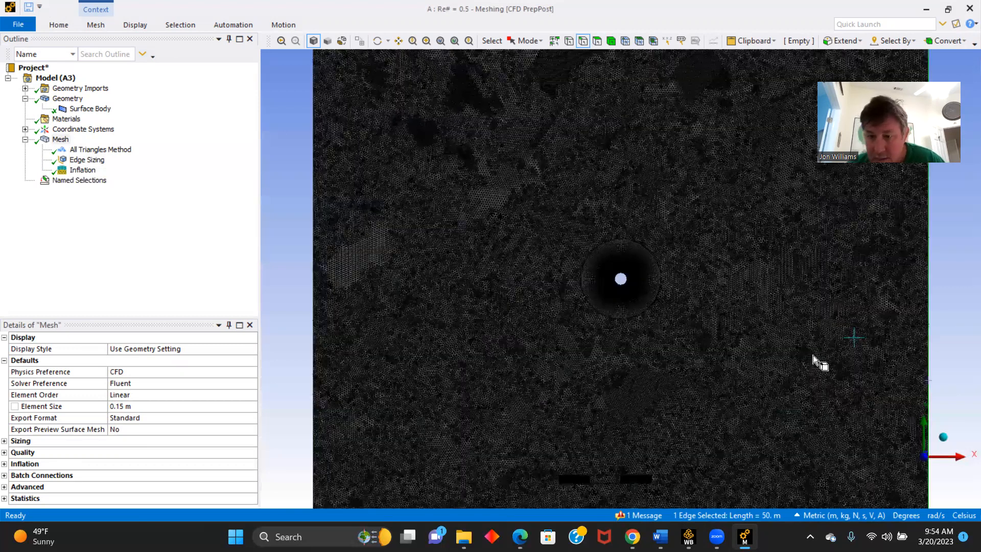
{"action": "scroll", "coordinate": [814, 355], "scroll_direction": "down", "scroll_amount": 3}
{"action": "type", "text": "nVelocity "}
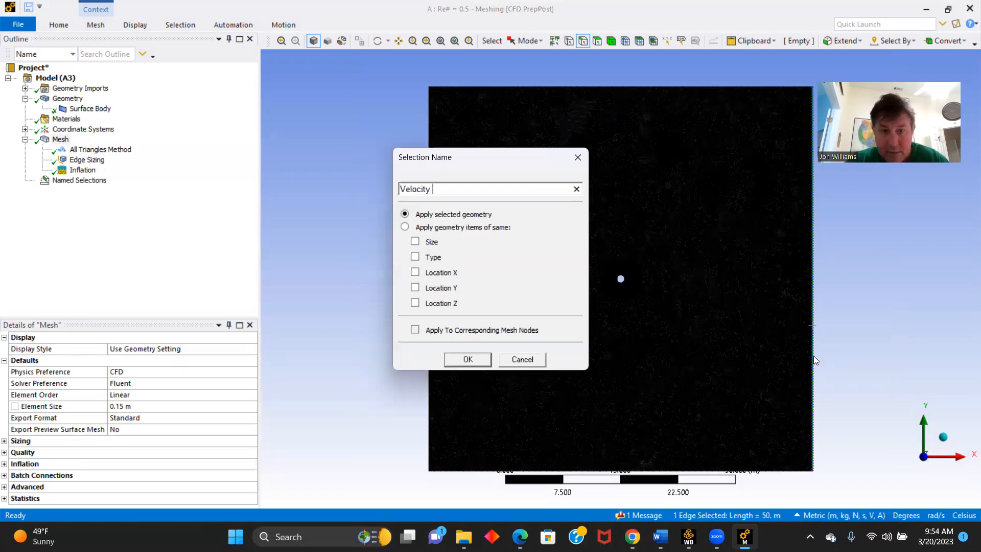
{"action": "type", "text": "Outlet"}
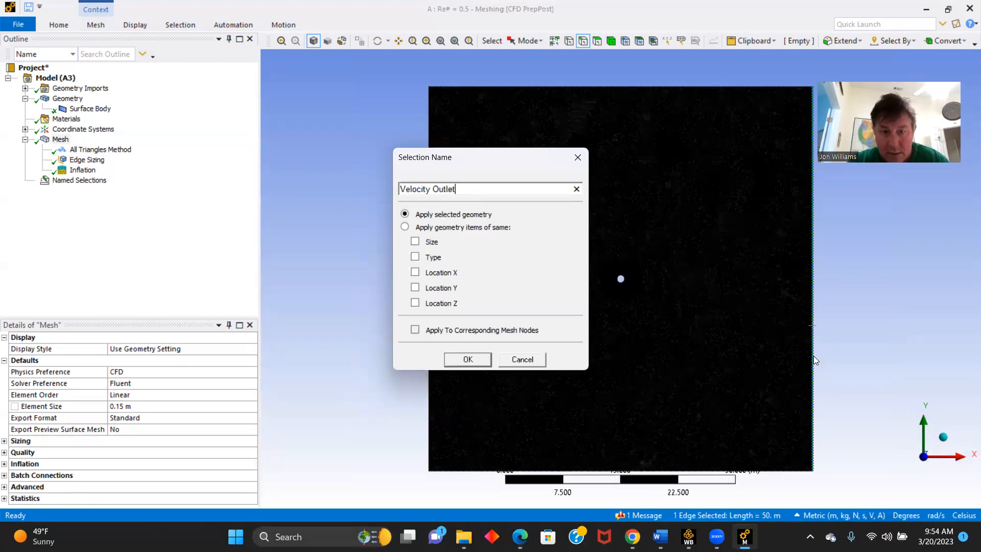
{"action": "key", "text": "Return"}
{"action": "left_click", "coordinate": [815, 358]}
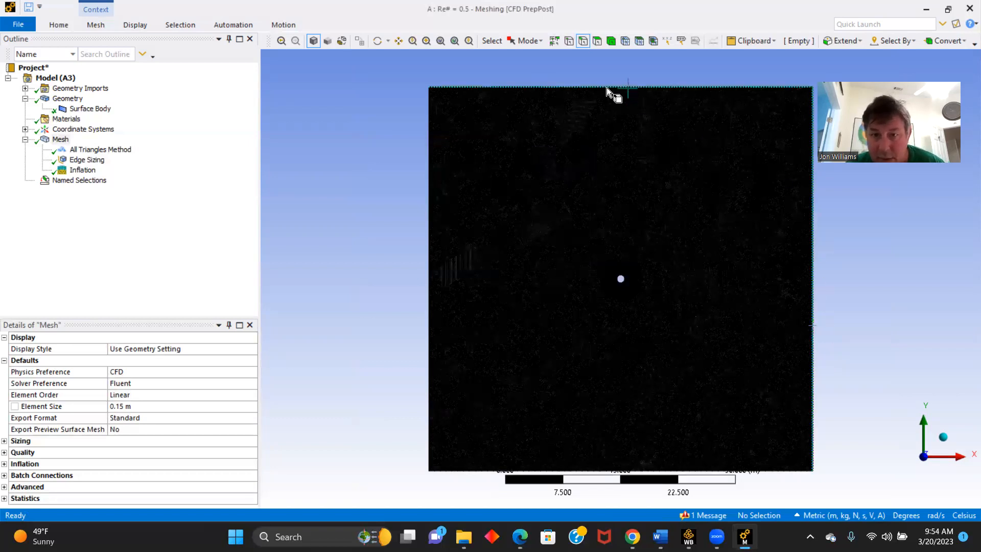
Step: Create a named selection called "Symmetry" from the top and bottom edges of the square domain
{"action": "left_click", "coordinate": [605, 88]}
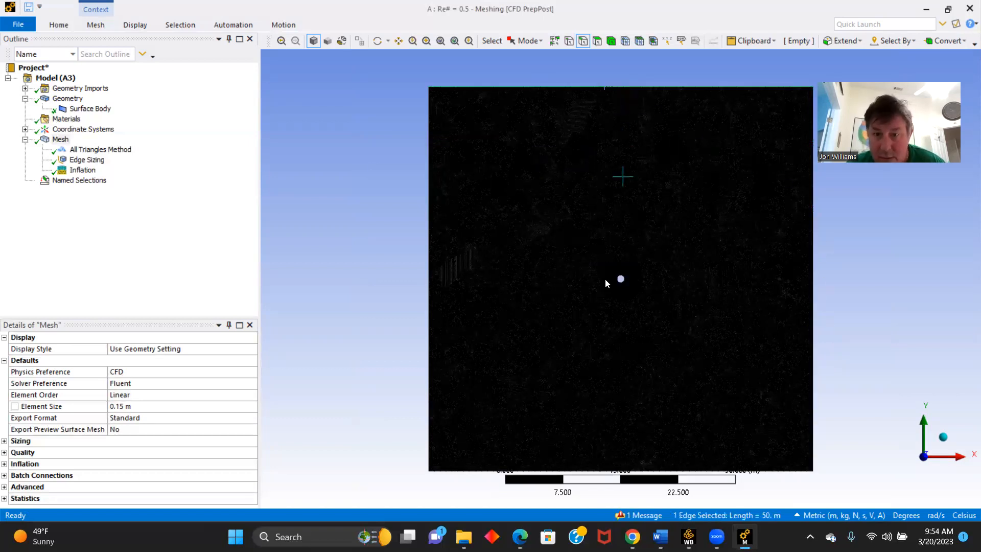
{"action": "left_click", "coordinate": [588, 471], "text": "ctrl"}
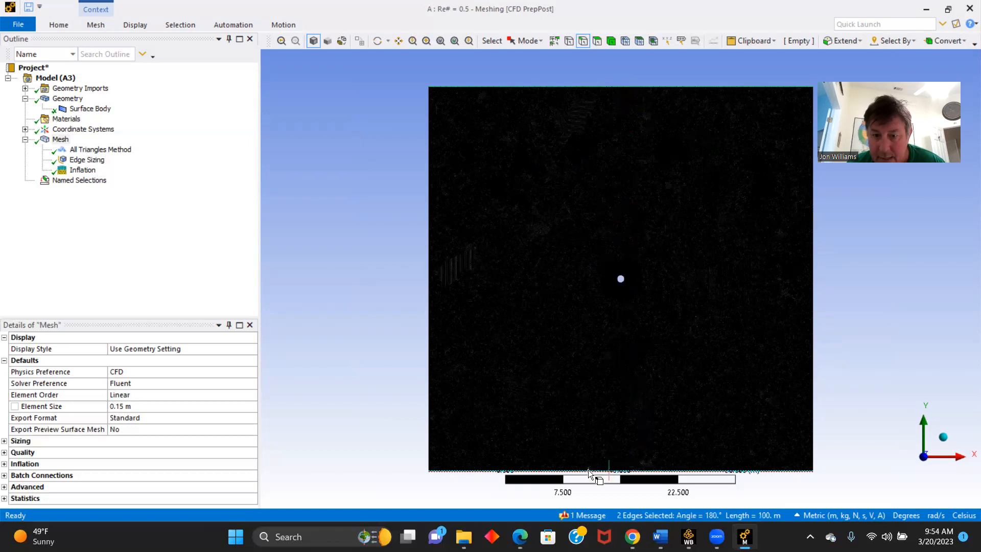
{"action": "type", "text": "n"}
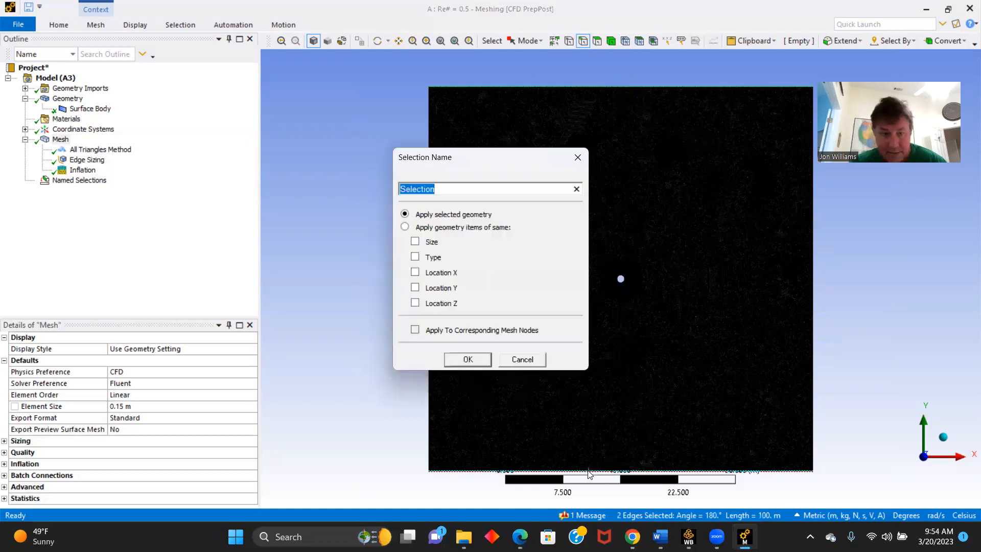
{"action": "type", "text": "Symme"}
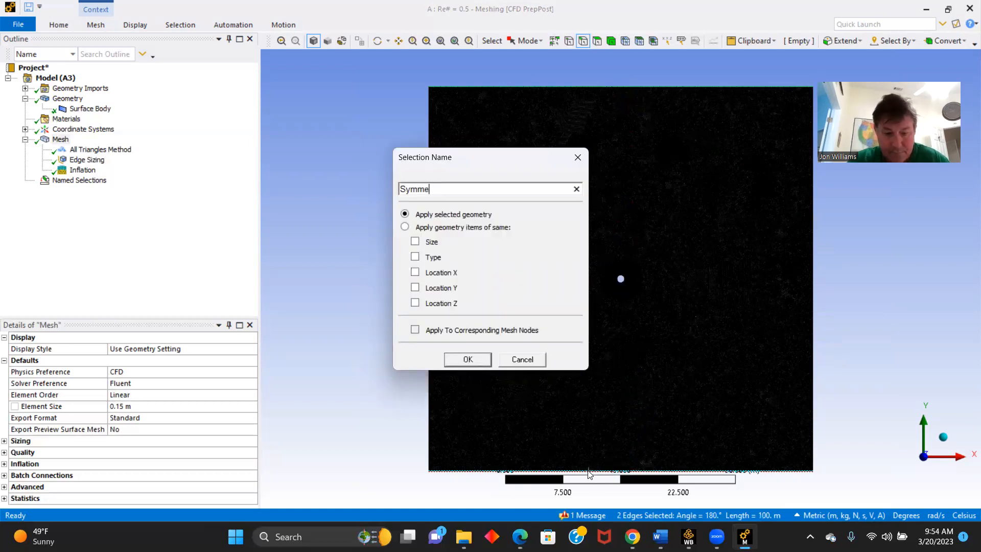
{"action": "type", "text": "try"}
{"action": "key", "text": "Return"}
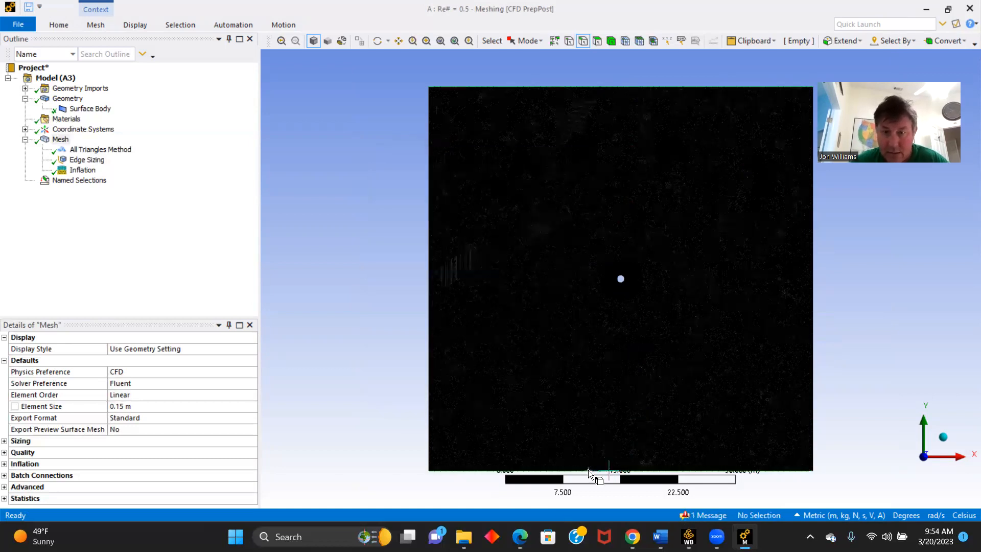
Step: Create a named selection called "Wall" from the edge of the circle at the domain's centre
{"action": "scroll", "coordinate": [665, 352], "scroll_direction": "up", "scroll_amount": 3}
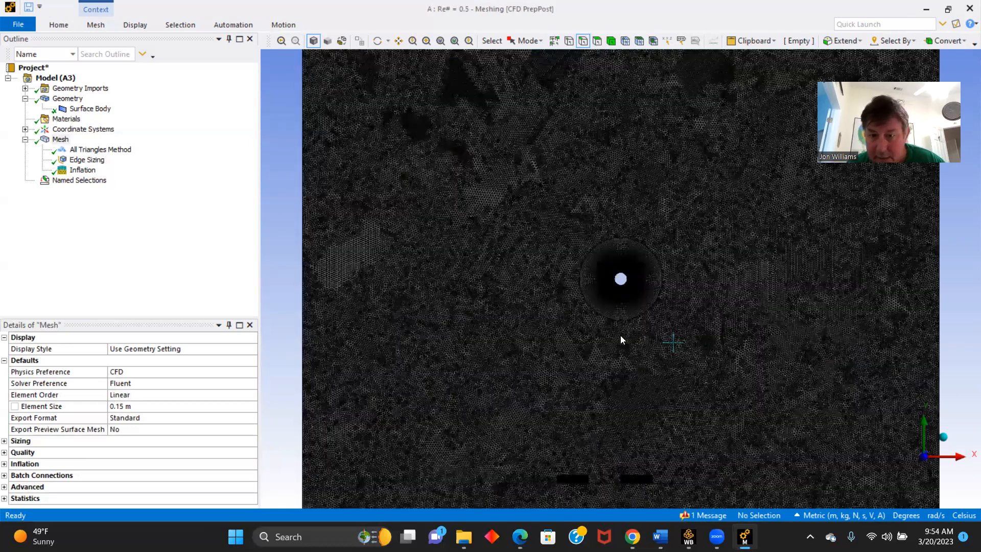
{"action": "scroll", "coordinate": [584, 269], "scroll_direction": "up", "scroll_amount": 5}
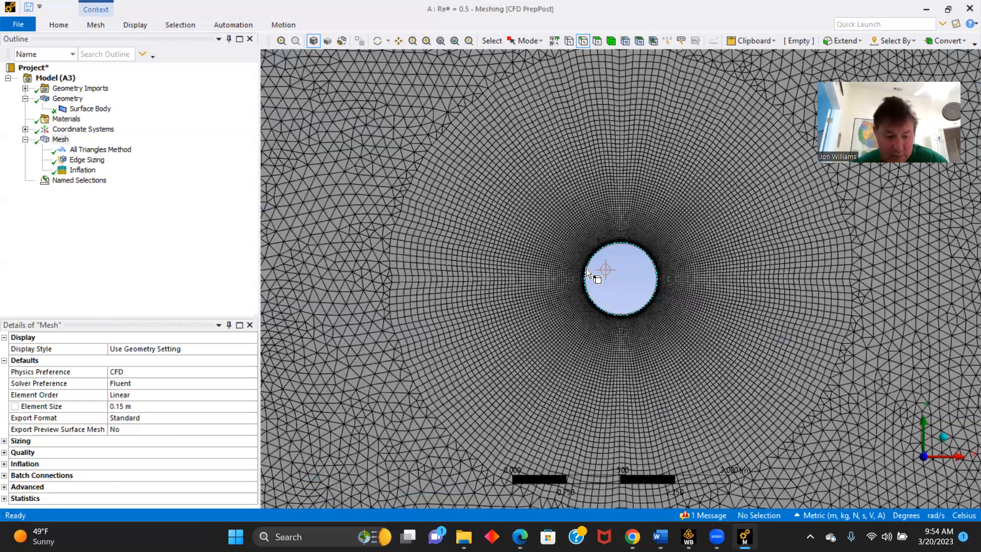
{"action": "left_click", "coordinate": [586, 269]}
{"action": "type", "text": "nWa"}
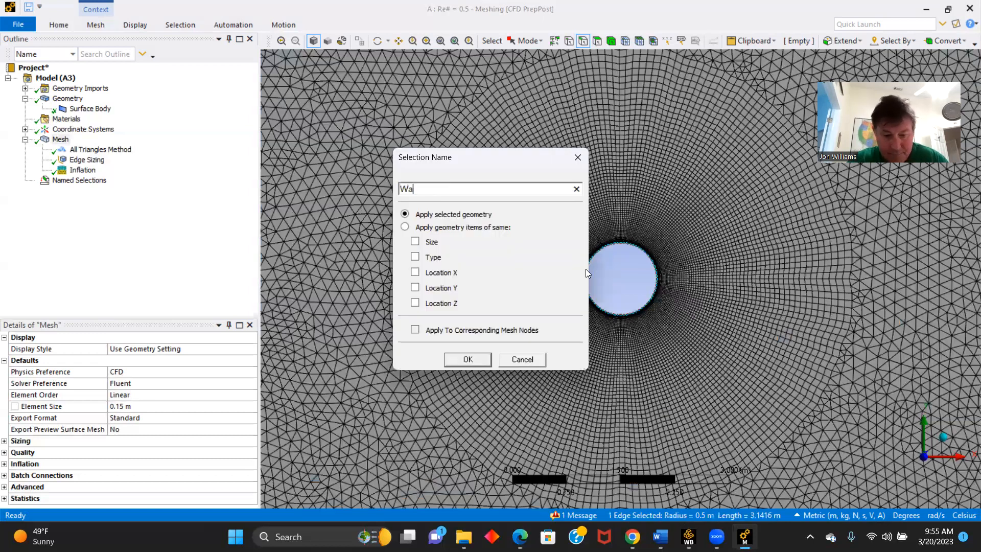
{"action": "type", "text": "ll"}
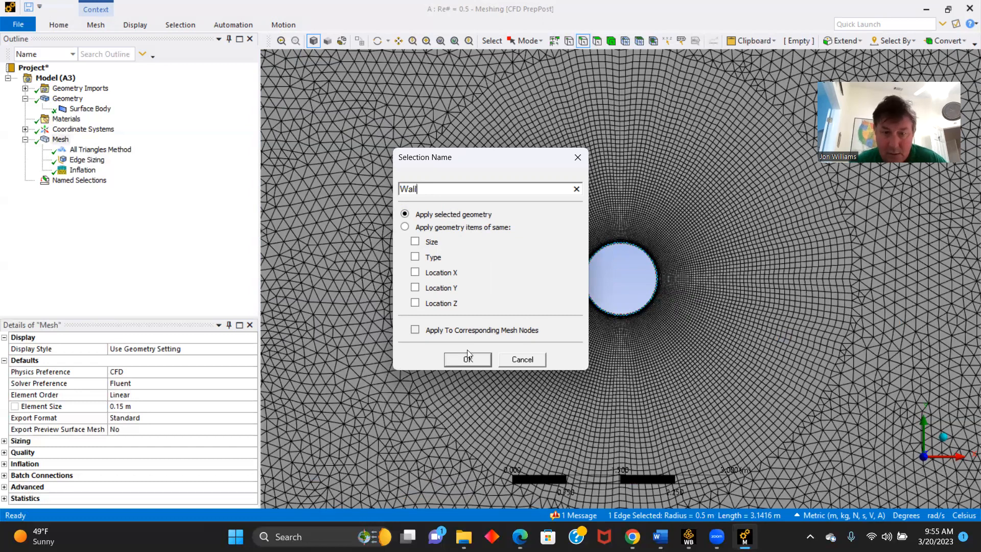
{"action": "left_click", "coordinate": [457, 360]}
Step: Close the Meshing window and open the Setup of the Re# = 0.5 system from Workbench
{"action": "scroll", "coordinate": [531, 392], "scroll_direction": "down", "scroll_amount": 1}
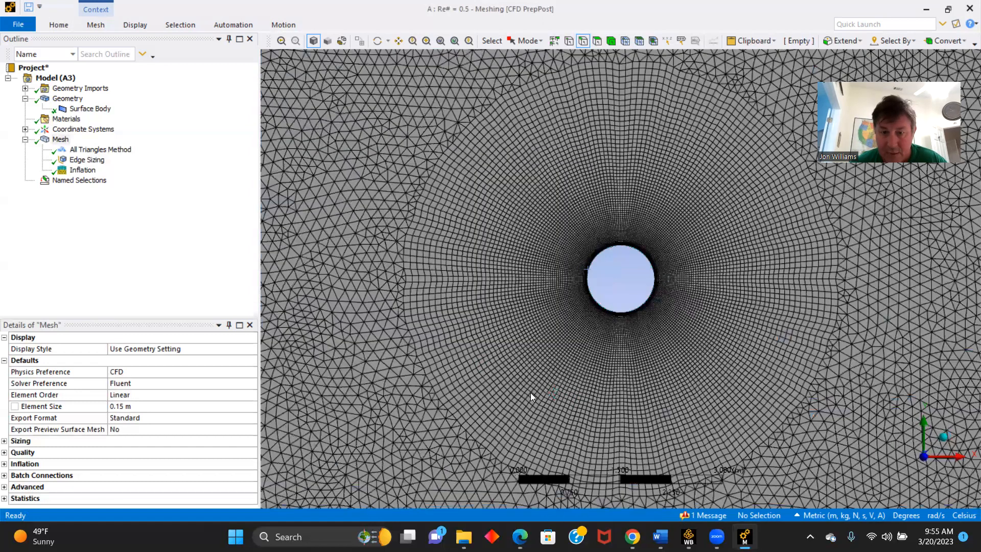
{"action": "scroll", "coordinate": [528, 396], "scroll_direction": "down", "scroll_amount": 5}
{"action": "mouse_move", "coordinate": [745, 536]}
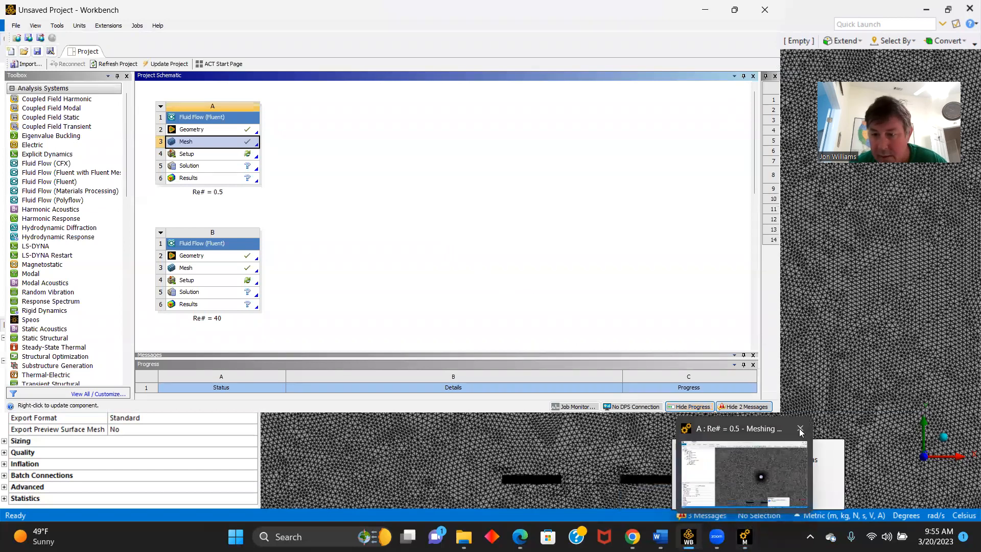
{"action": "left_click", "coordinate": [802, 429]}
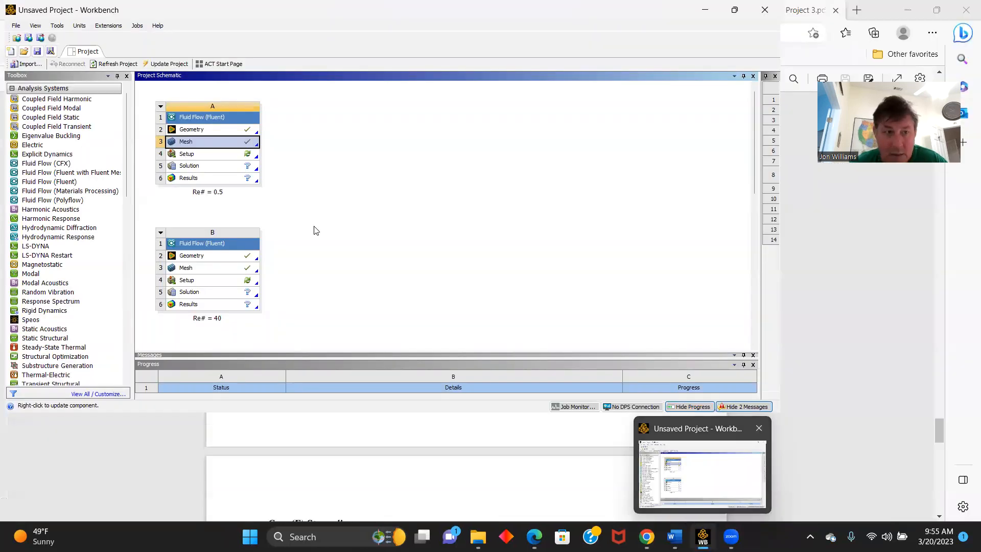
{"action": "left_click", "coordinate": [185, 156]}
{"action": "double_click", "coordinate": [185, 155]}
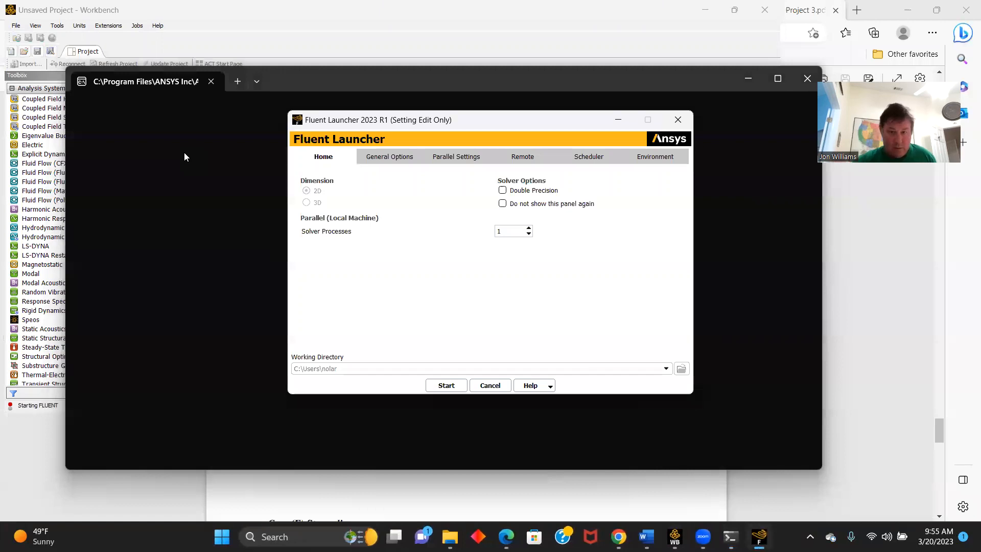
Step: Start Fluent with double precision enabled and 4 solver processes
{"action": "left_click", "coordinate": [503, 190]}
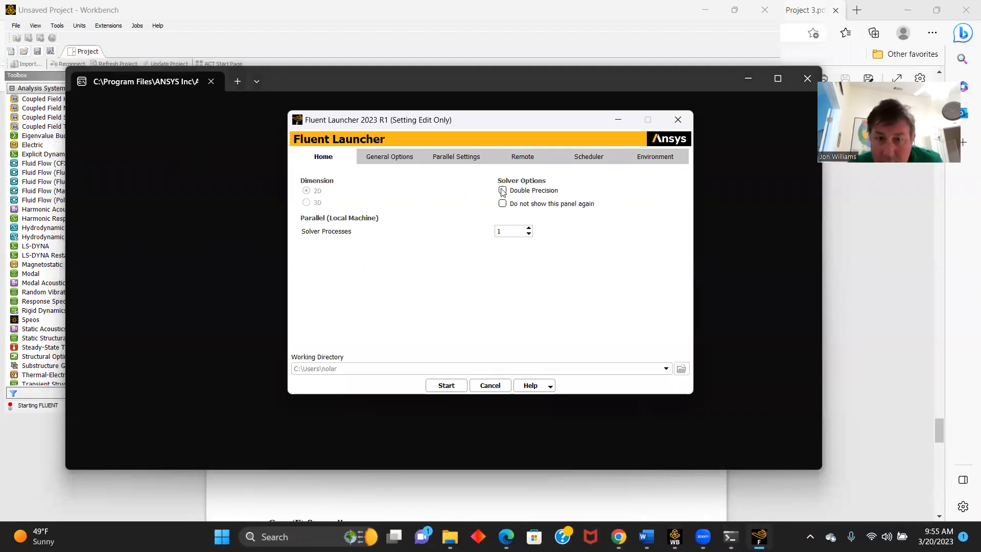
{"action": "left_click", "coordinate": [530, 228]}
{"action": "left_click", "coordinate": [529, 229]}
{"action": "left_click", "coordinate": [529, 228]}
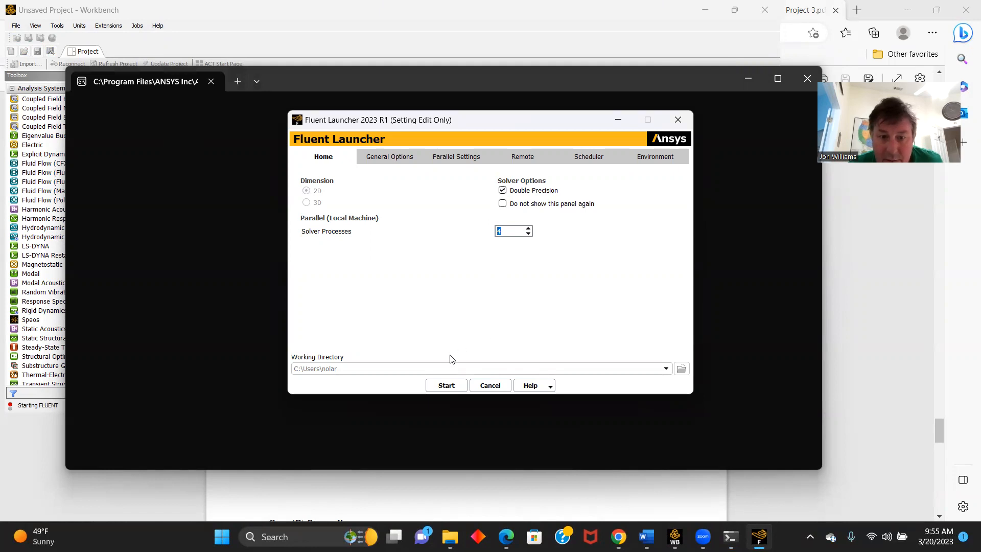
{"action": "left_click", "coordinate": [447, 386]}
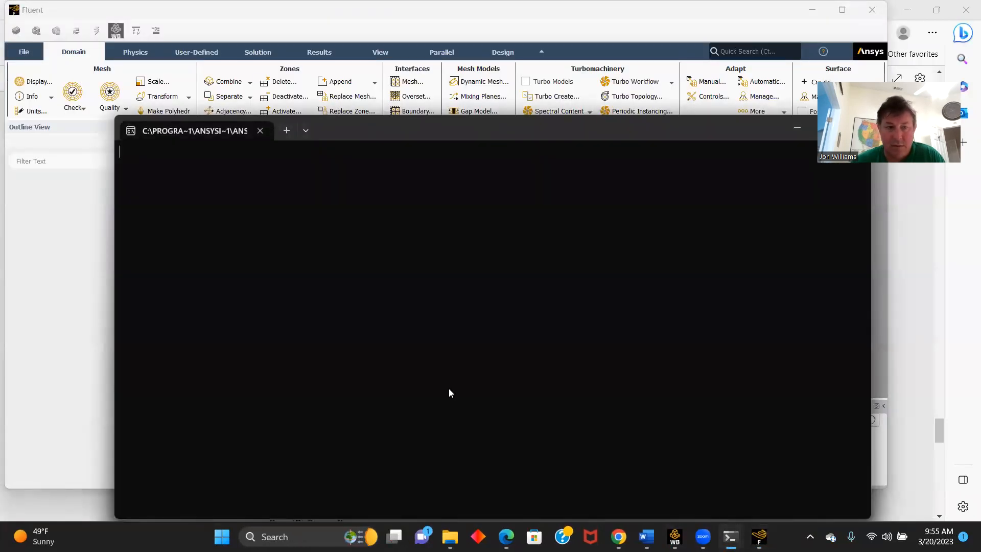
{"action": "left_click", "coordinate": [73, 348]}
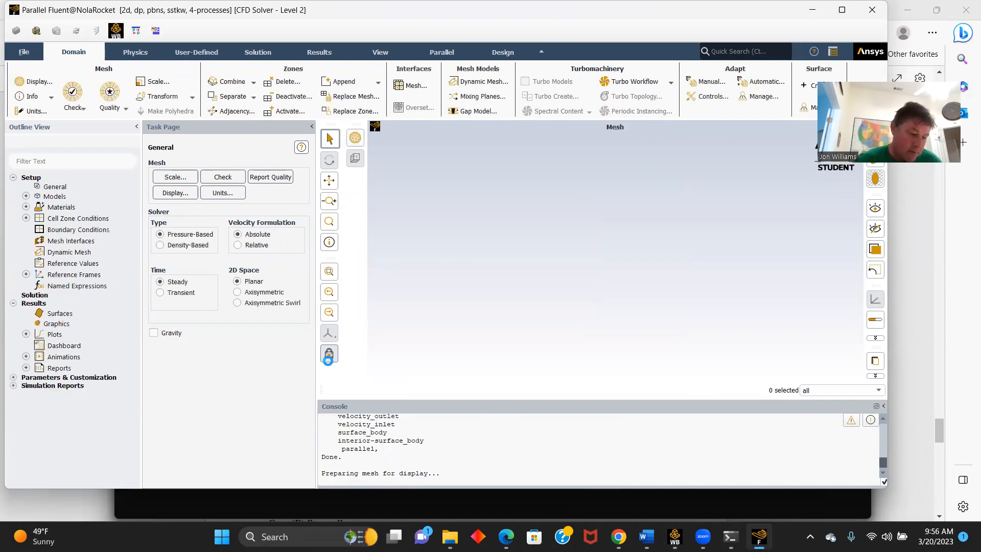
Step: Set the viscous model to Laminar
{"action": "left_click", "coordinate": [25, 196]}
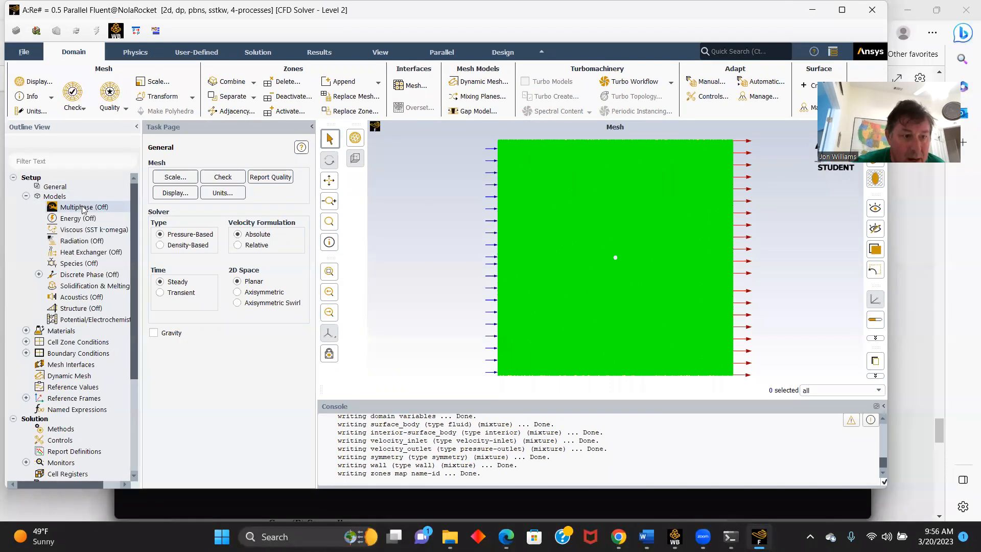
{"action": "right_click", "coordinate": [81, 233]}
{"action": "mouse_move", "coordinate": [105, 254]}
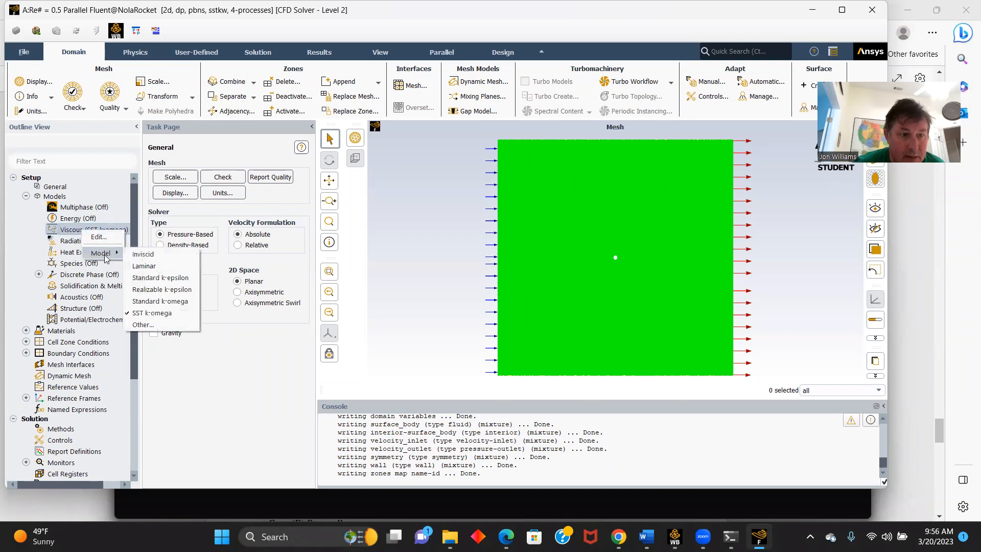
{"action": "left_click", "coordinate": [147, 266]}
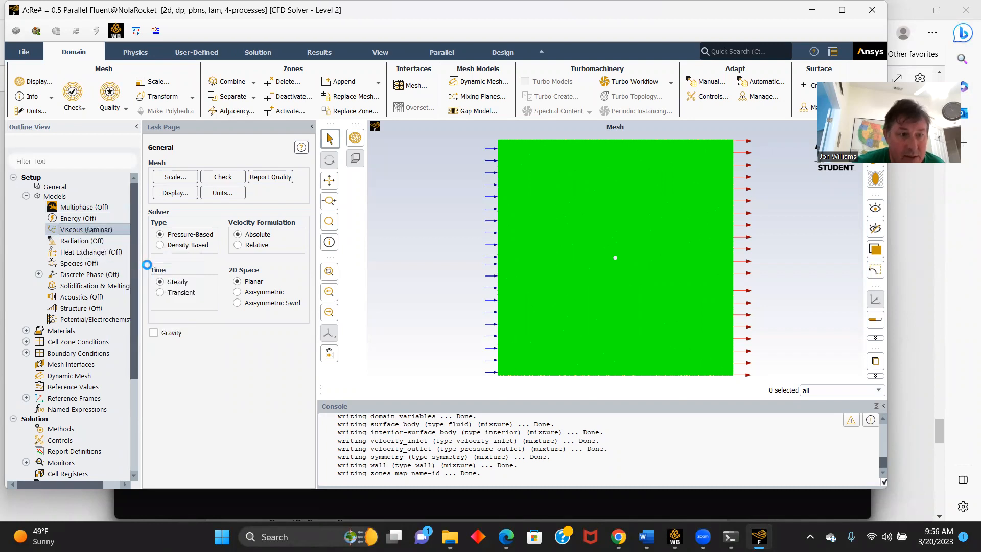
Step: Set the fluid material air to a constant density of 1 kg/m³ and a constant viscosity of 0.05 kg/(m s)
{"action": "scroll", "coordinate": [92, 255], "scroll_direction": "down", "scroll_amount": 2}
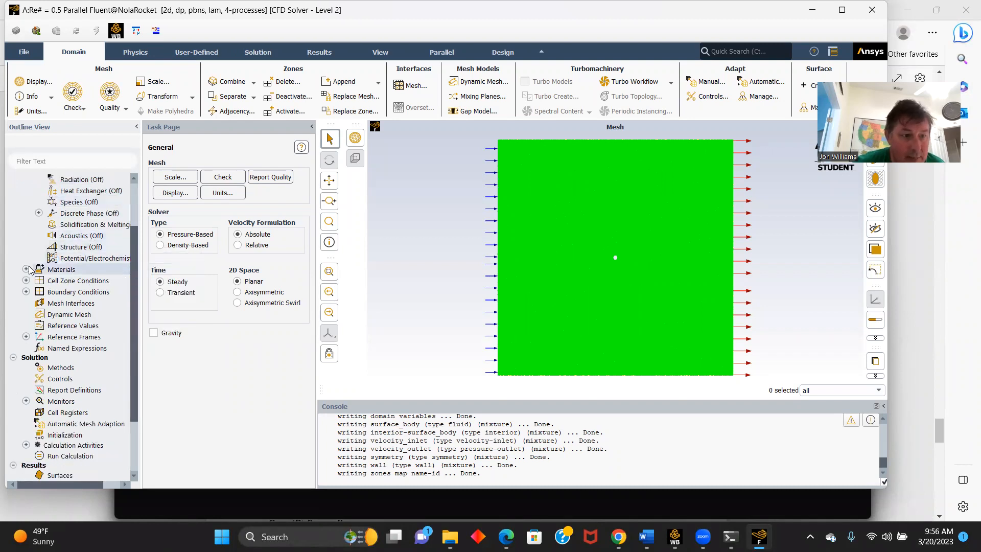
{"action": "left_click", "coordinate": [26, 269]}
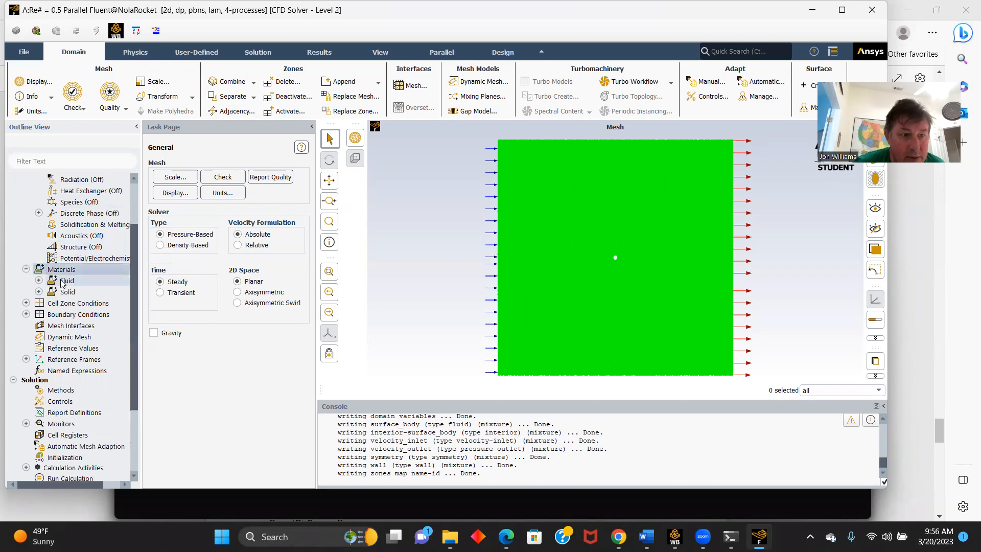
{"action": "left_click", "coordinate": [39, 280]}
{"action": "double_click", "coordinate": [76, 291]}
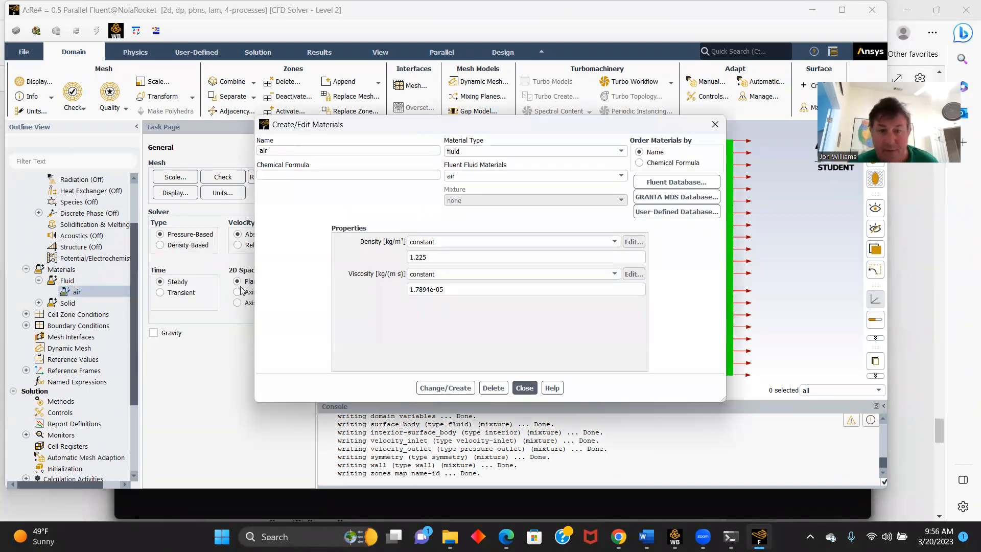
{"action": "left_click", "coordinate": [447, 291]}
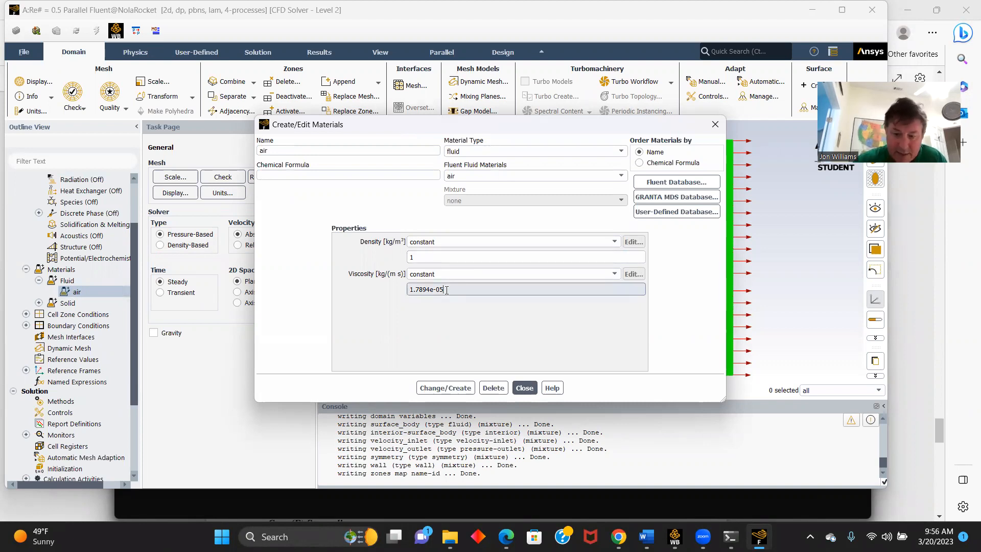
{"action": "key", "text": "BackSpace"}
{"action": "key", "text": "BackSpace"}
{"action": "key", "text": "BackSpace"}
{"action": "key", "text": "BackSpace"}
{"action": "key", "text": "BackSpace"}
{"action": "key", "text": "BackSpace"}
{"action": "key", "text": "BackSpace"}
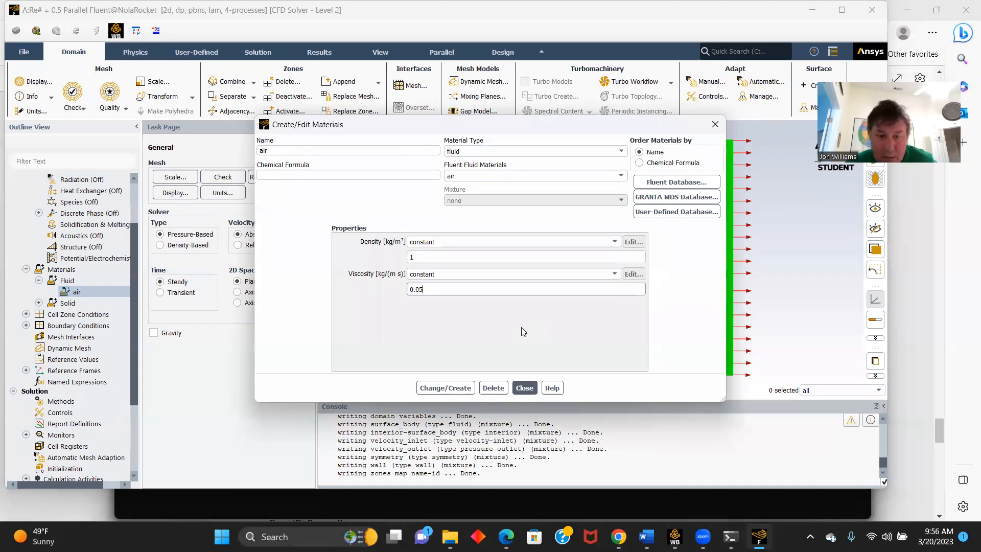
{"action": "left_click", "coordinate": [443, 388]}
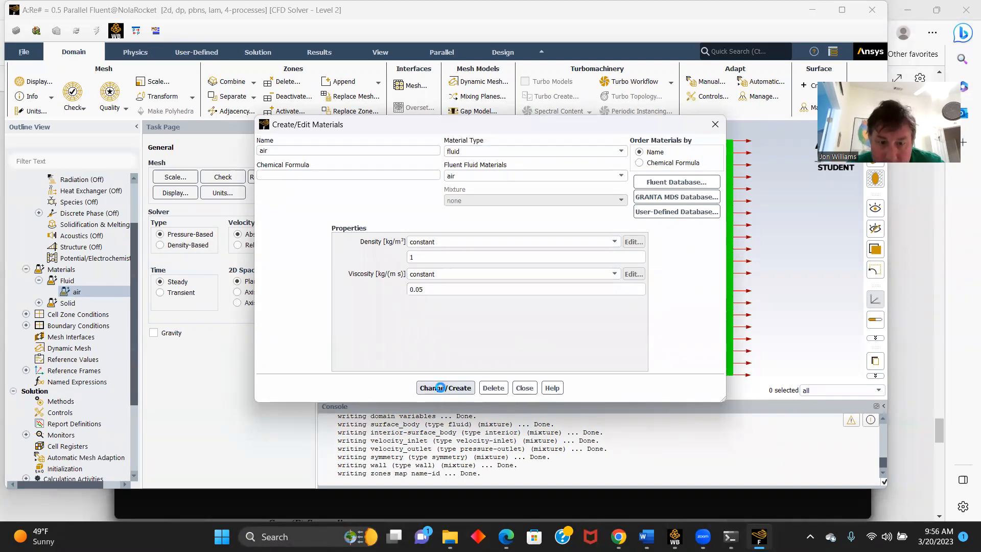
{"action": "left_click", "coordinate": [526, 390]}
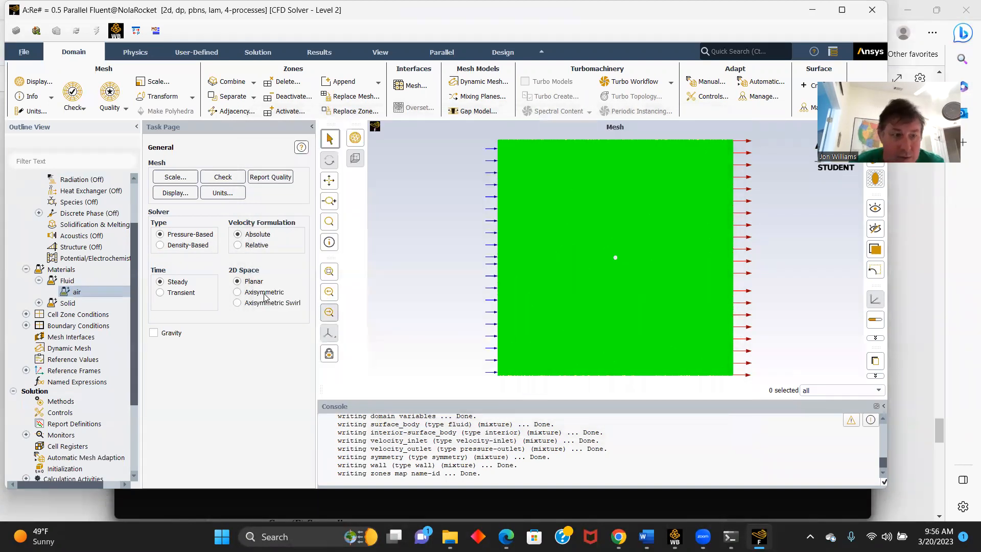
Step: Set the velocity magnitude of the velocity_inlet boundary condition to 0.025 m/s
{"action": "left_click", "coordinate": [94, 326]}
{"action": "double_click", "coordinate": [93, 326]}
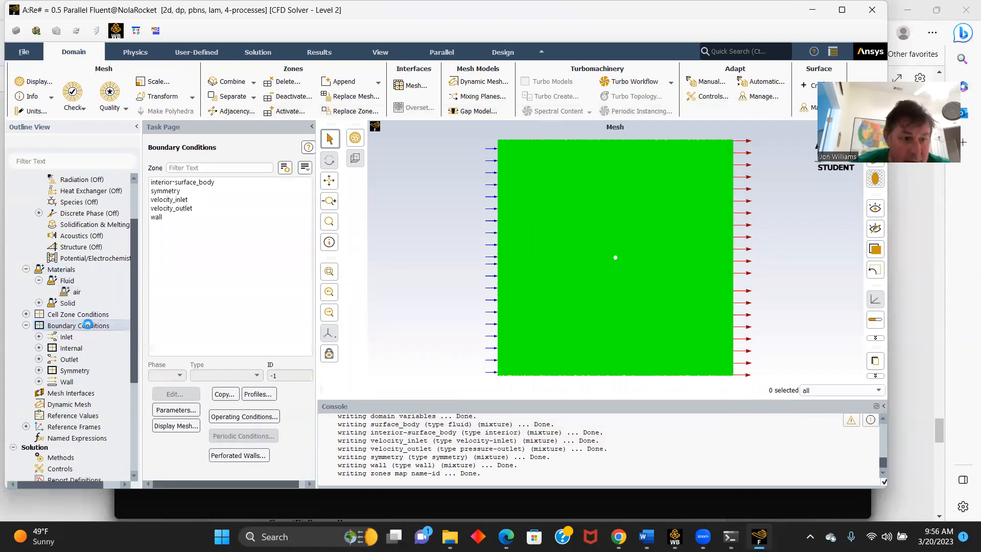
{"action": "left_click", "coordinate": [185, 201]}
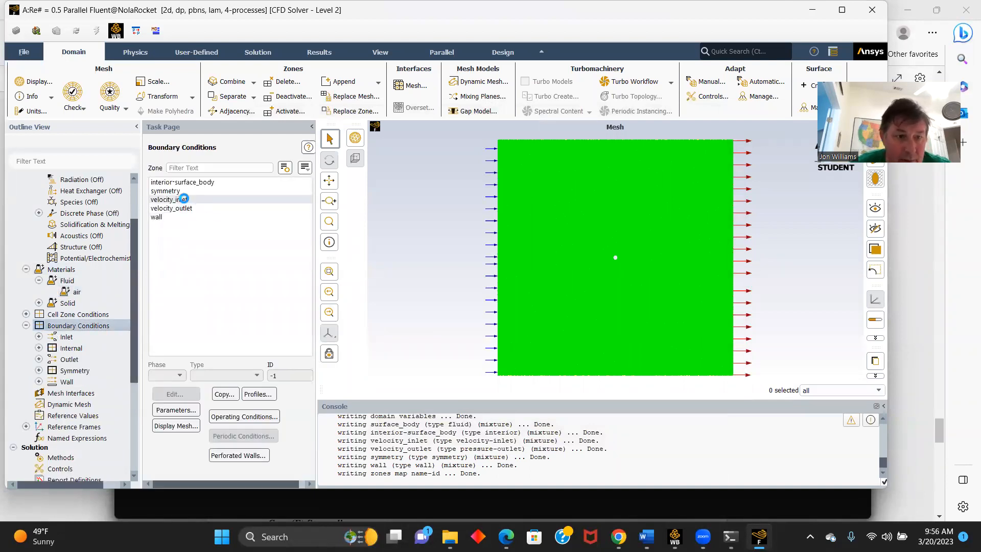
{"action": "left_click", "coordinate": [173, 395]}
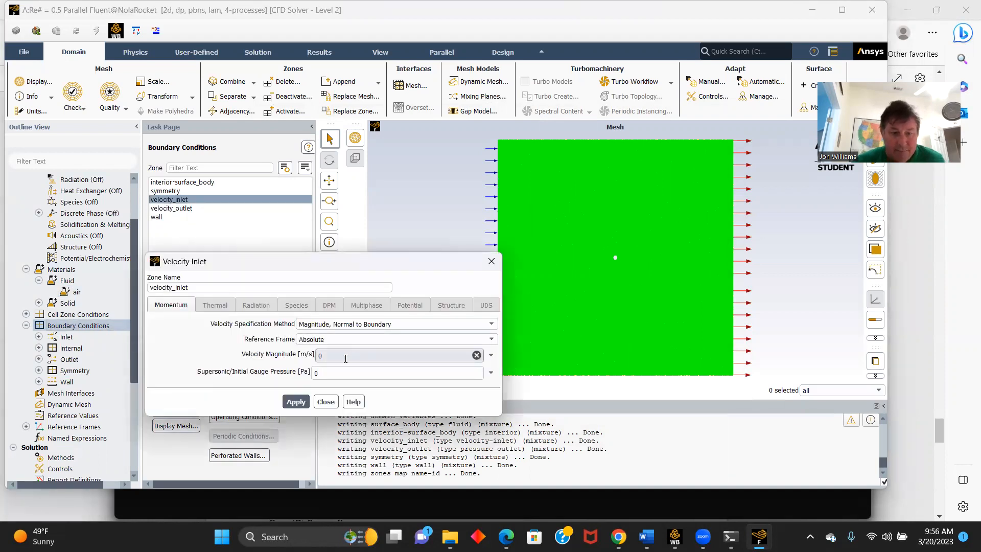
{"action": "key", "text": "BackSpace"}
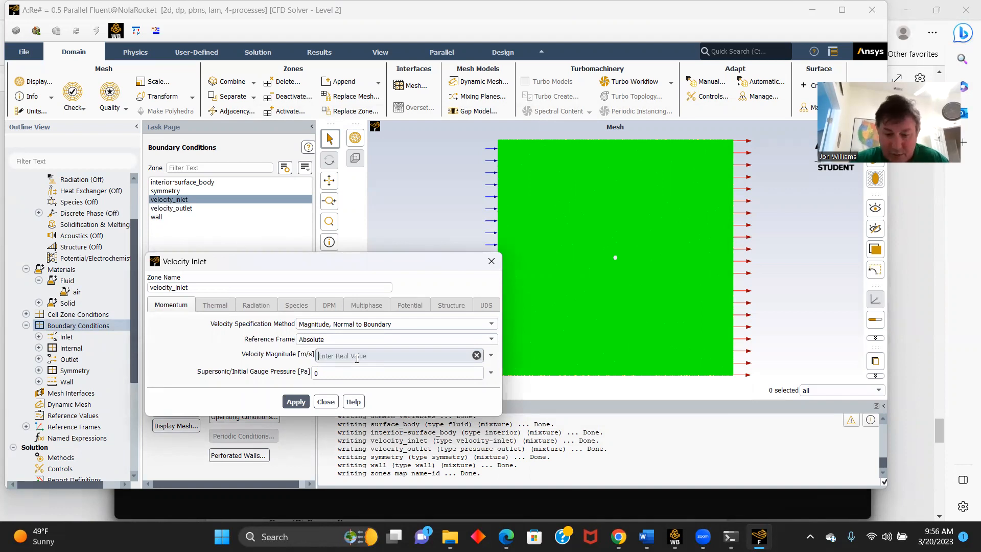
{"action": "type", "text": "0.025"}
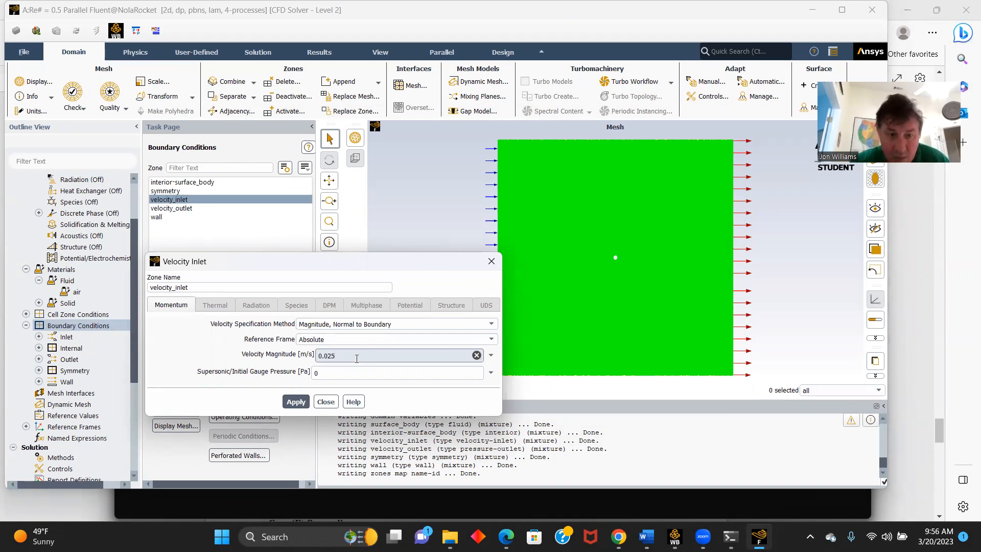
{"action": "left_click", "coordinate": [296, 403]}
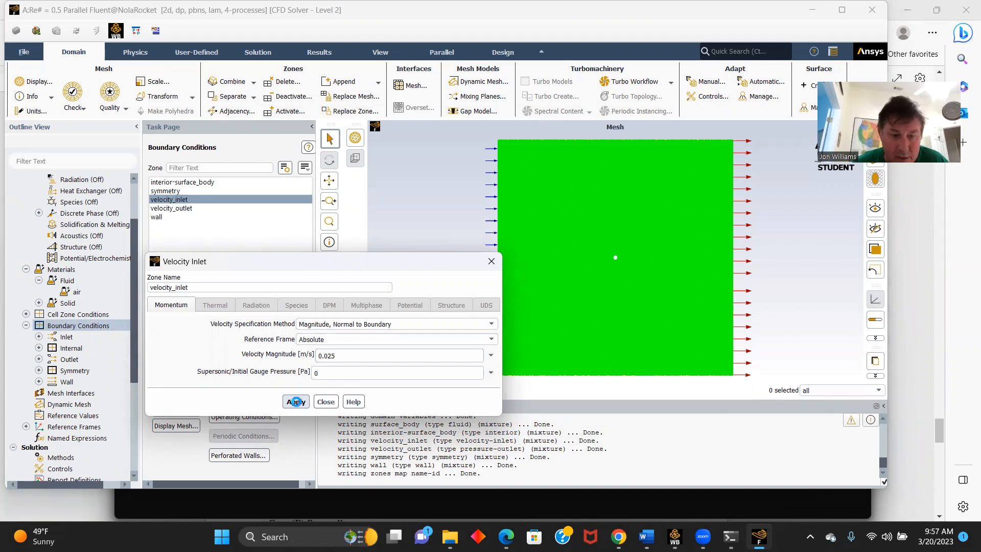
{"action": "left_click", "coordinate": [326, 402]}
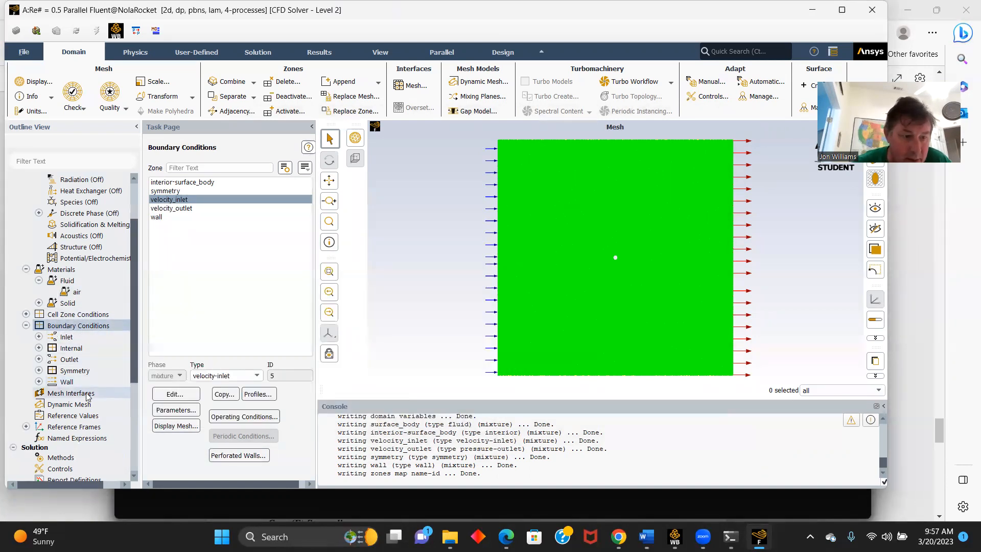
{"action": "scroll", "coordinate": [83, 383], "scroll_direction": "down", "scroll_amount": 1}
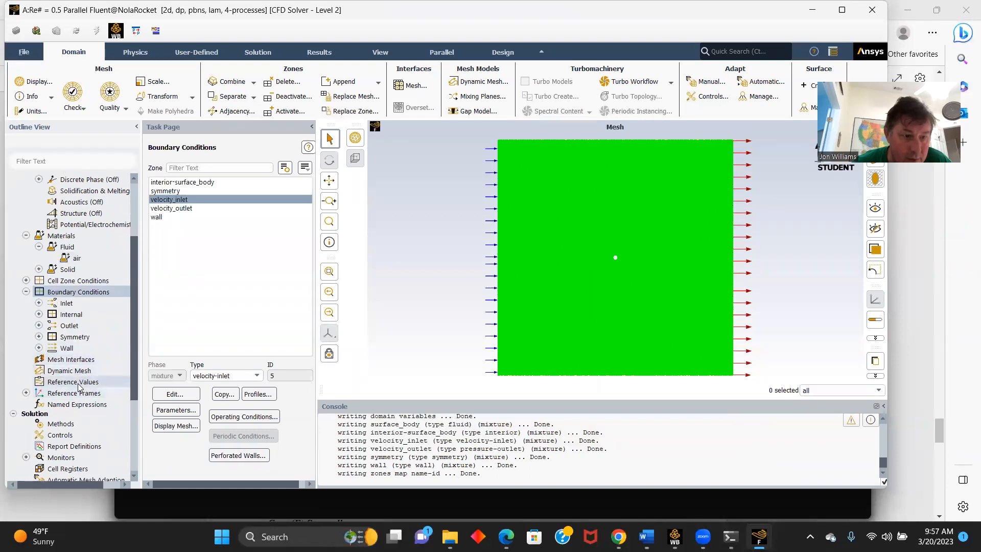
Step: Compute the reference values from the velocity_inlet boundary
{"action": "left_click", "coordinate": [79, 386]}
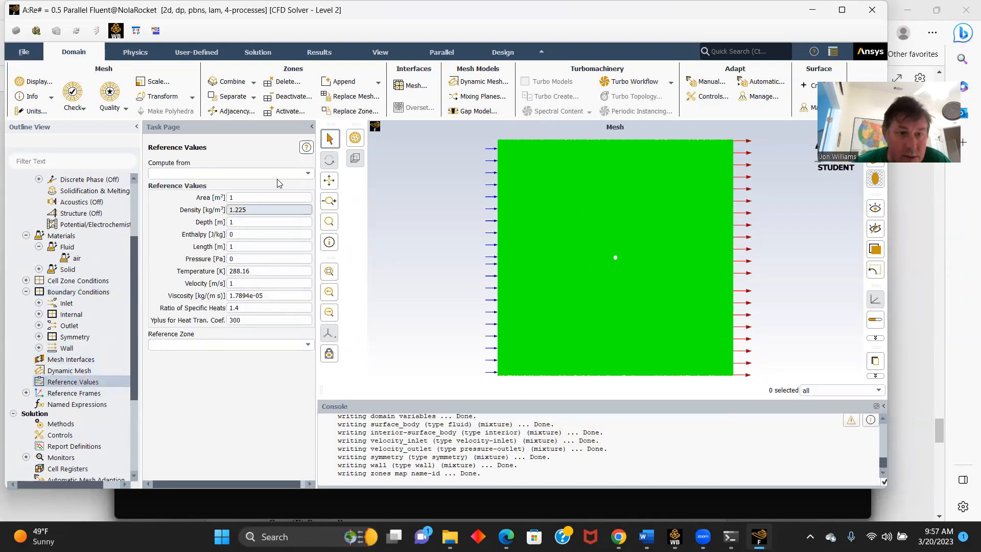
{"action": "left_click", "coordinate": [308, 175]}
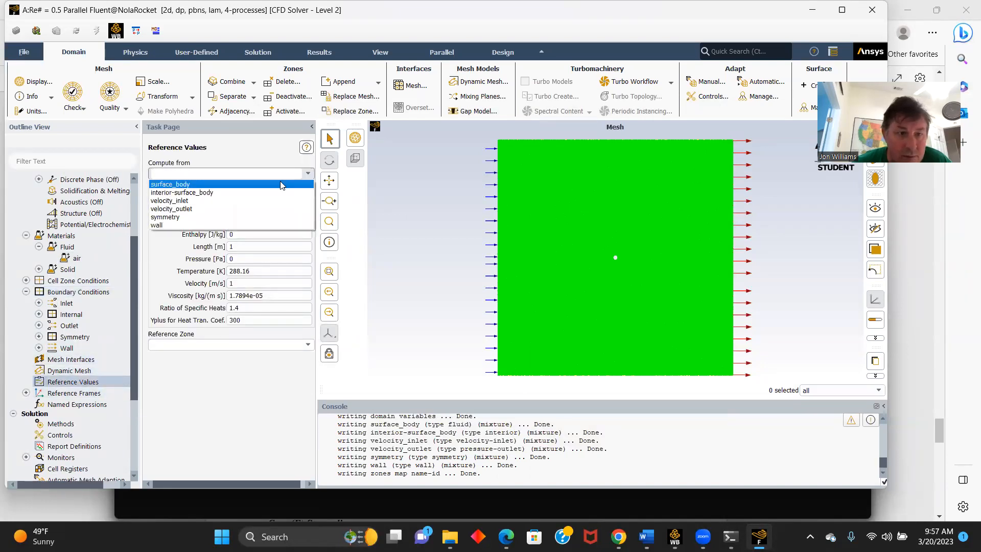
{"action": "left_click", "coordinate": [179, 203]}
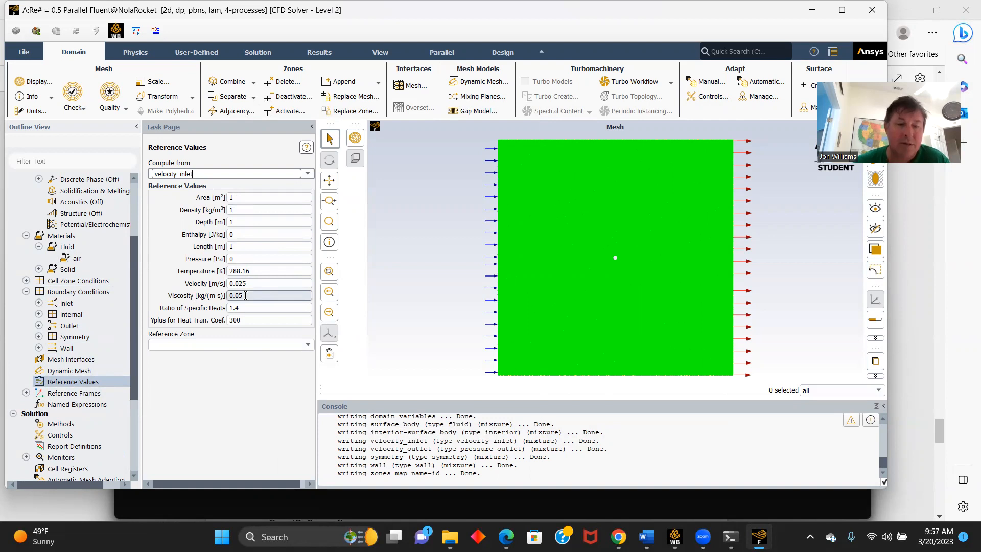
Step: Create a drag coefficient report definition for the wall zone with a report file, a report plot and printing to the console
{"action": "scroll", "coordinate": [86, 370], "scroll_direction": "down", "scroll_amount": 1}
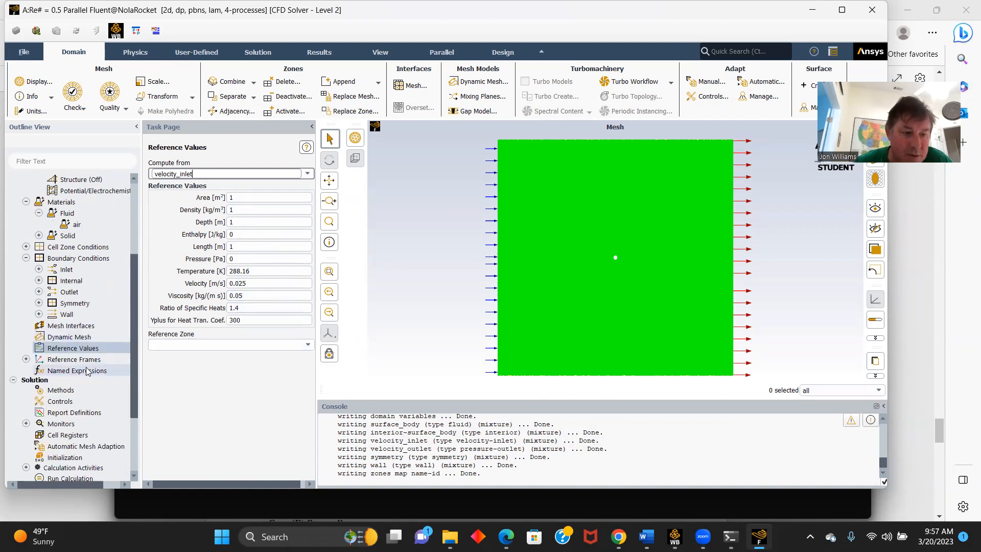
{"action": "left_click", "coordinate": [61, 390]}
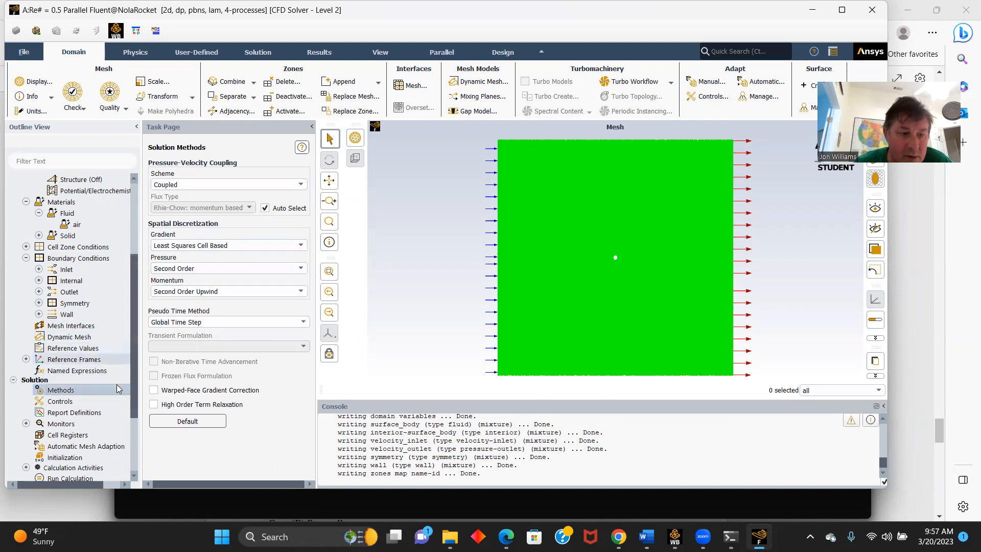
{"action": "double_click", "coordinate": [75, 414]}
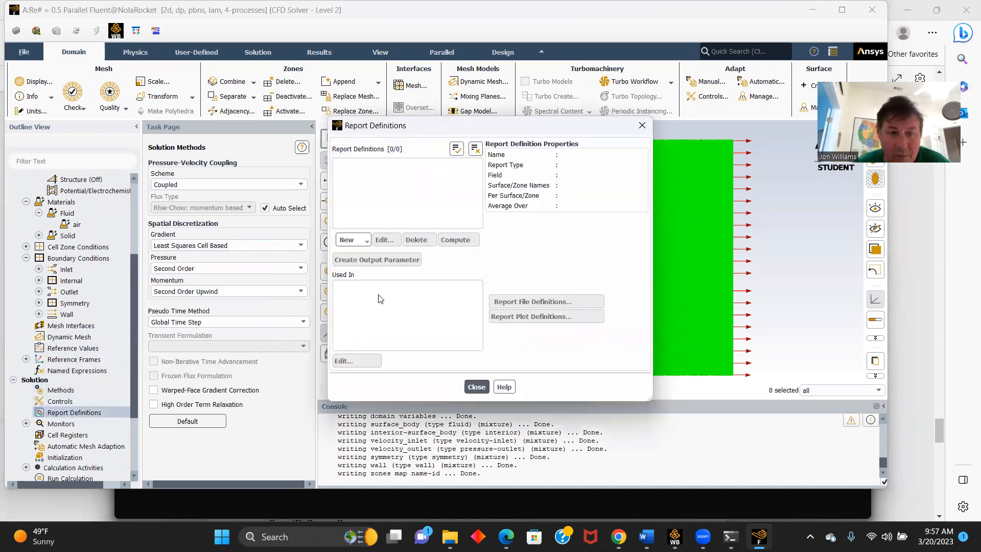
{"action": "left_click", "coordinate": [348, 240]}
{"action": "mouse_move", "coordinate": [375, 279]}
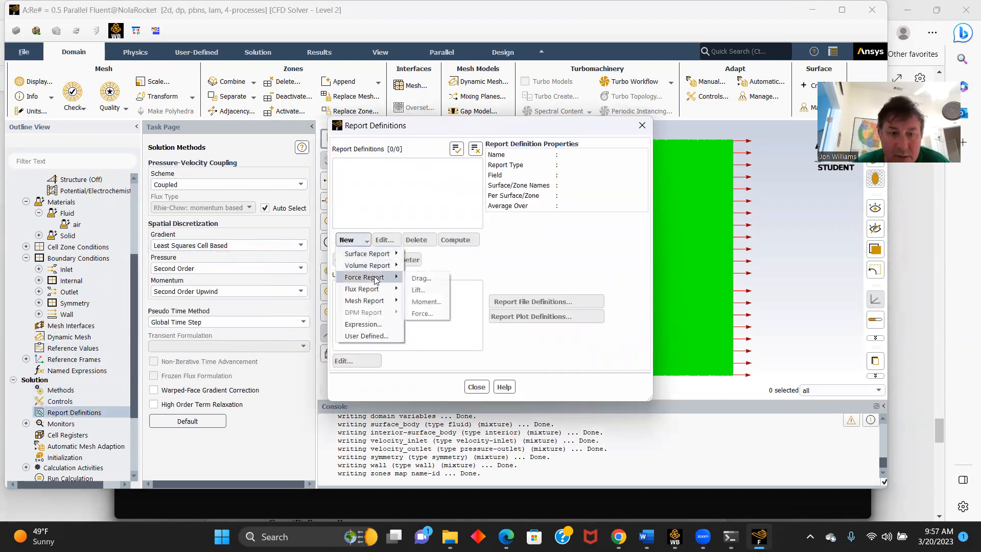
{"action": "left_click", "coordinate": [420, 278]}
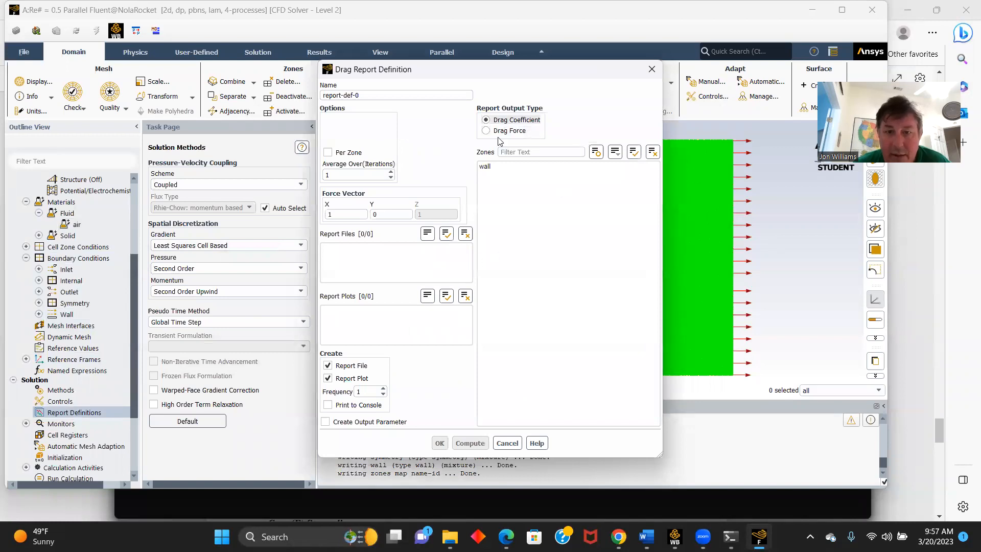
{"action": "left_click", "coordinate": [485, 167]}
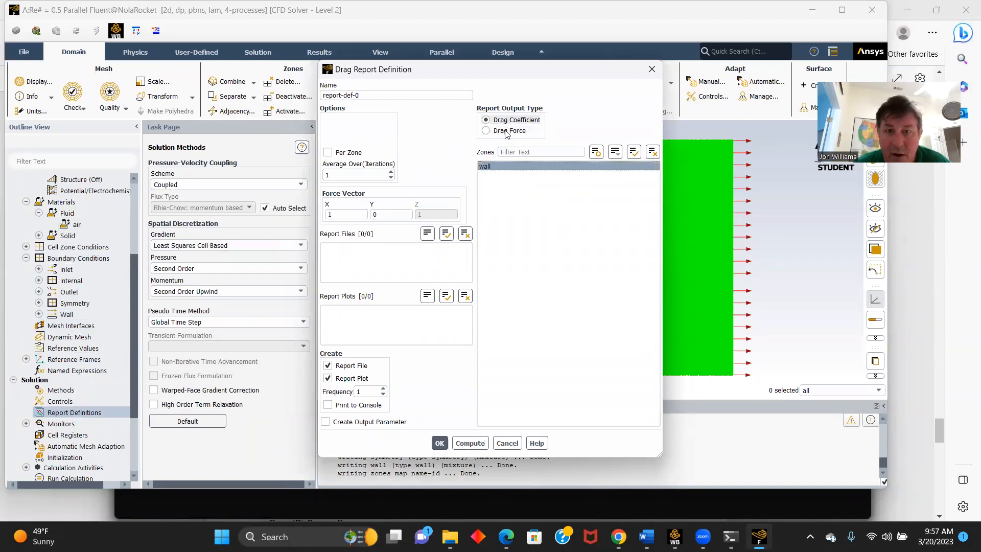
{"action": "left_click", "coordinate": [328, 404]}
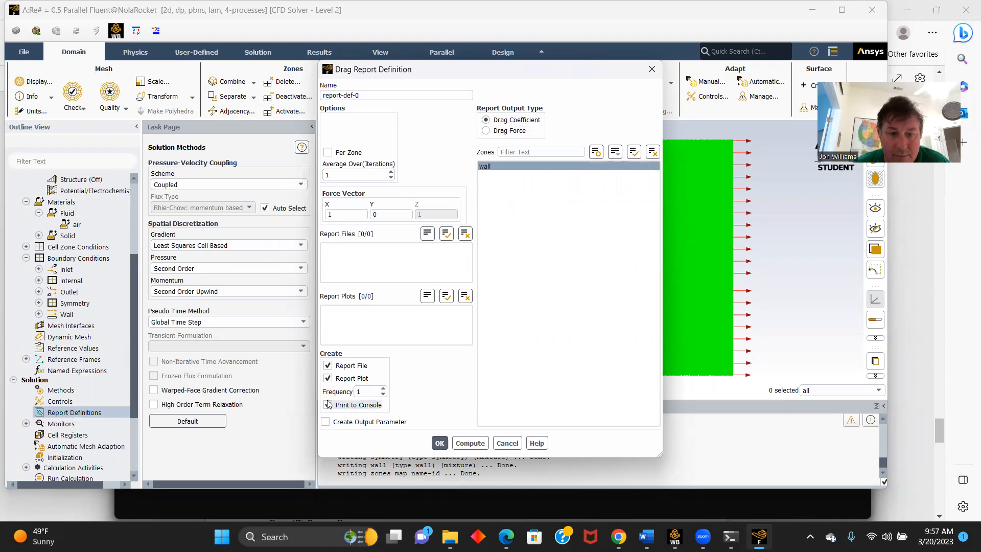
{"action": "left_click", "coordinate": [440, 444]}
{"action": "left_click", "coordinate": [476, 387]}
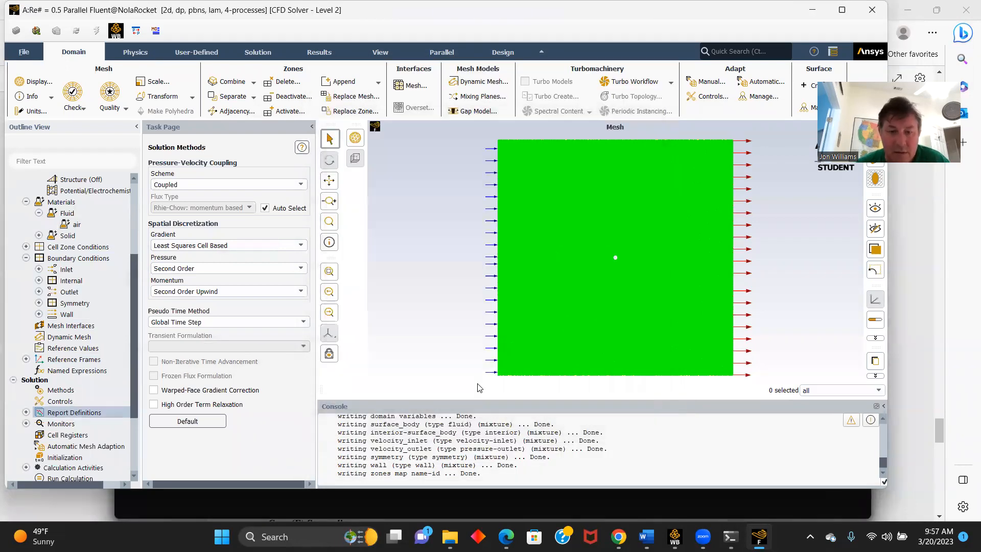
Step: Set the hybrid initialization to 25 iterations and initialize the solution
{"action": "left_click", "coordinate": [26, 412]}
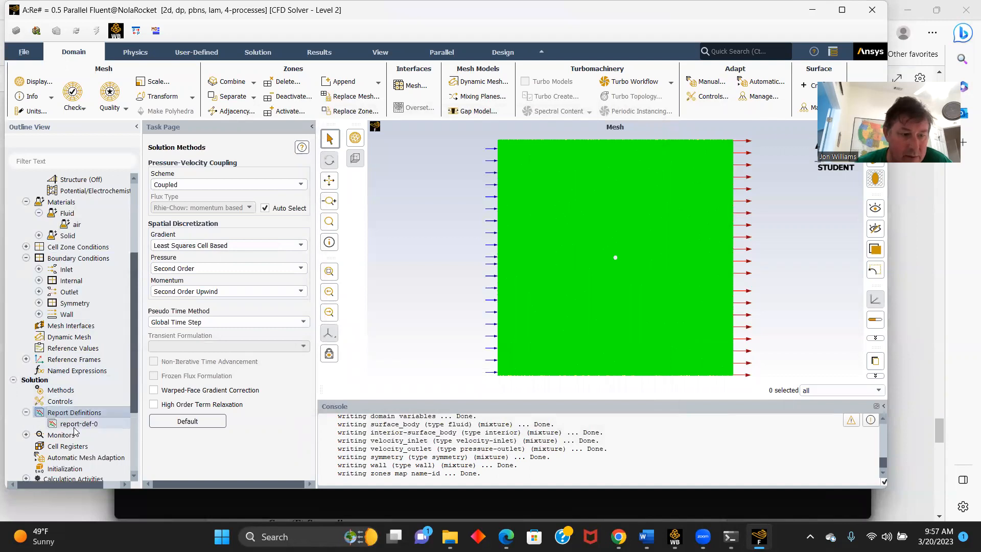
{"action": "scroll", "coordinate": [132, 388], "scroll_direction": "down", "scroll_amount": 2}
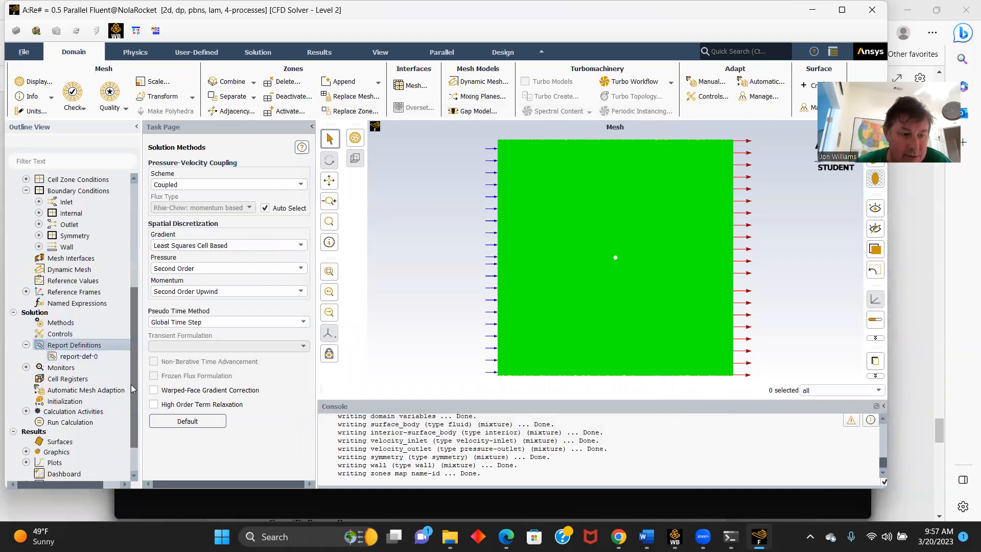
{"action": "left_click", "coordinate": [65, 401]}
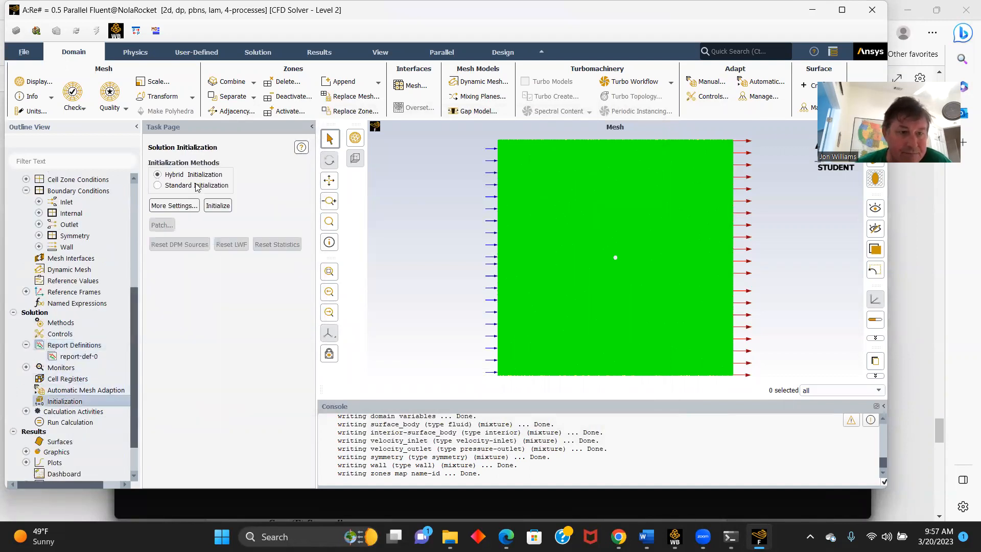
{"action": "left_click", "coordinate": [188, 206]}
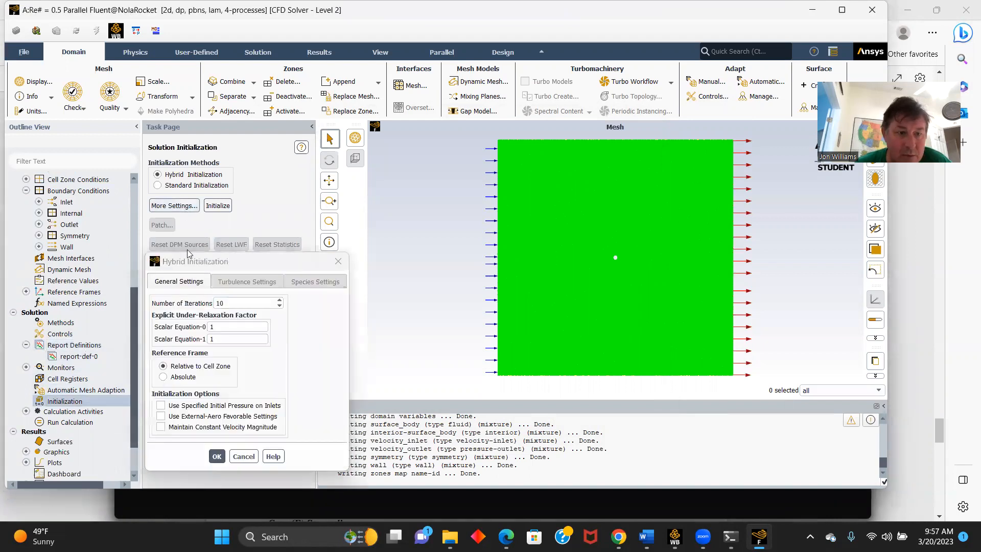
{"action": "left_click", "coordinate": [224, 302]}
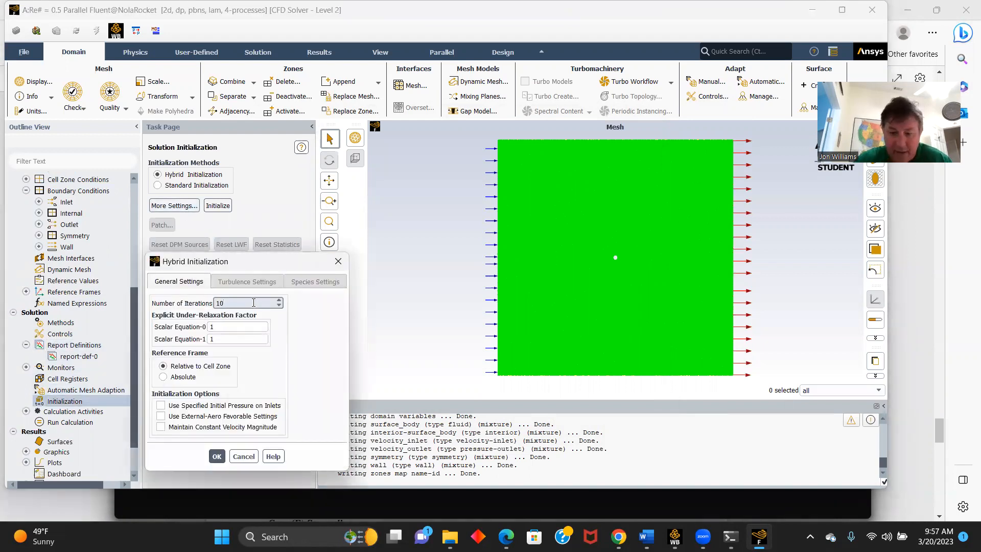
{"action": "type", "text": "25"}
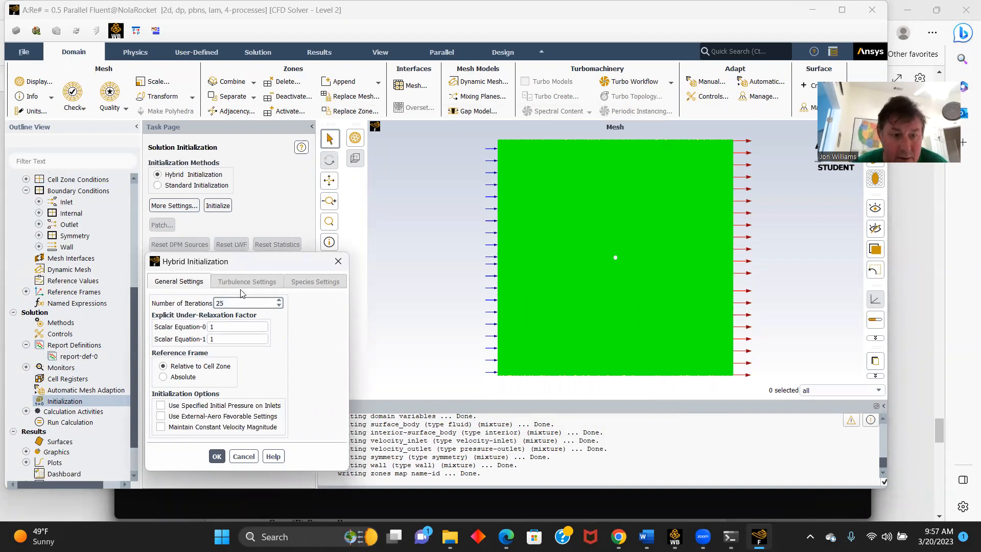
{"action": "left_click", "coordinate": [217, 456]}
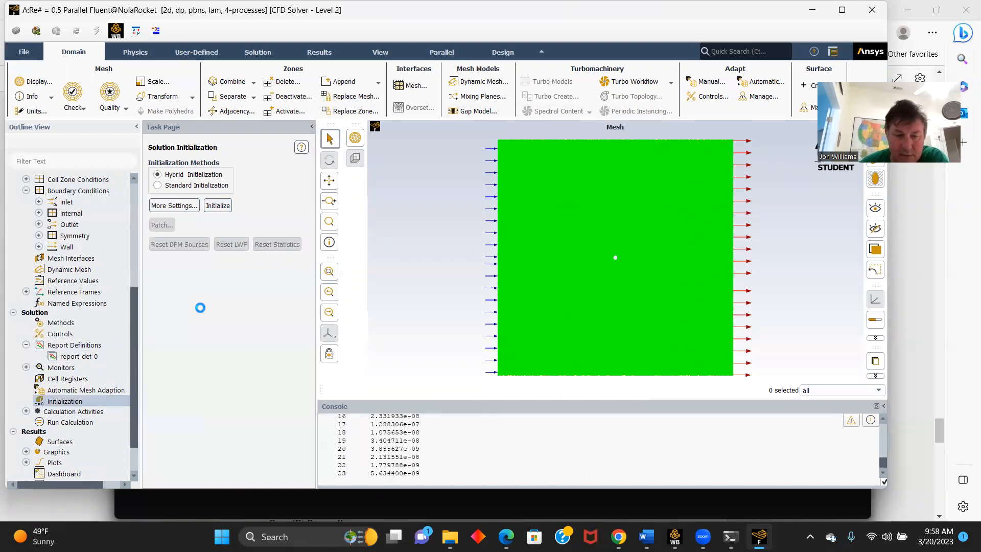
Step: Run the calculation with 500 iterations and dismiss the completion notice
{"action": "left_click", "coordinate": [68, 424]}
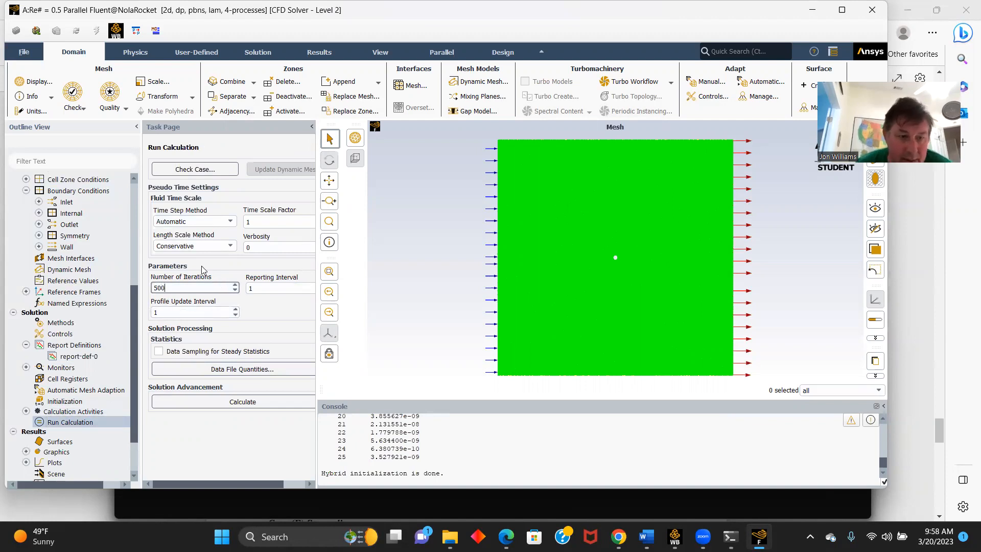
{"action": "left_click", "coordinate": [244, 403]}
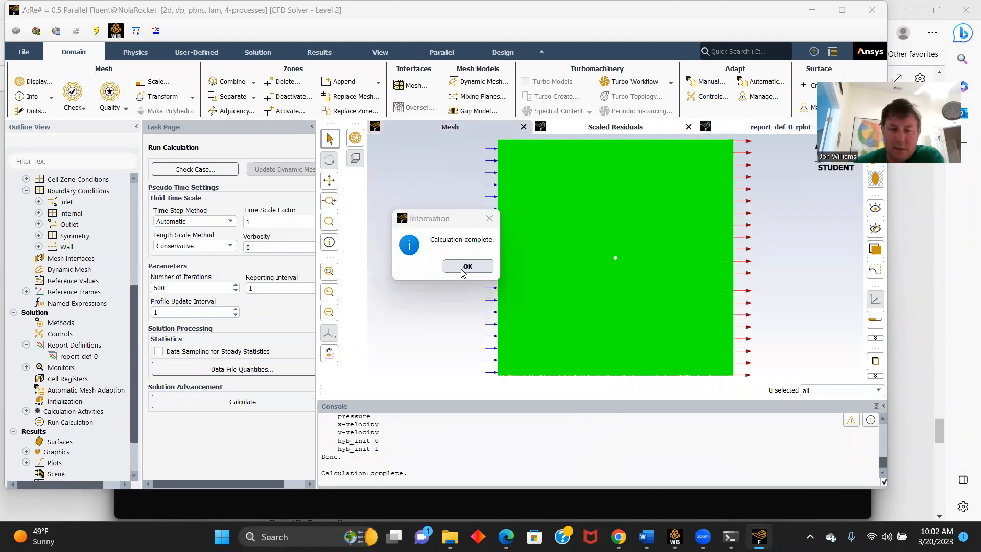
{"action": "left_click", "coordinate": [468, 266]}
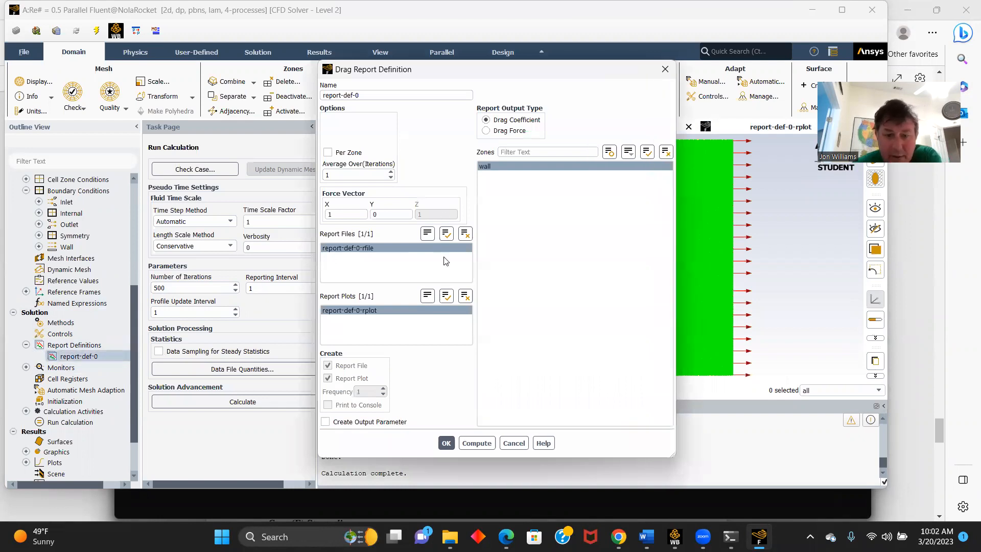
Step: Compute the wall's drag coefficient from the report-def-0 drag report and read it in the console
{"action": "left_click", "coordinate": [480, 445]}
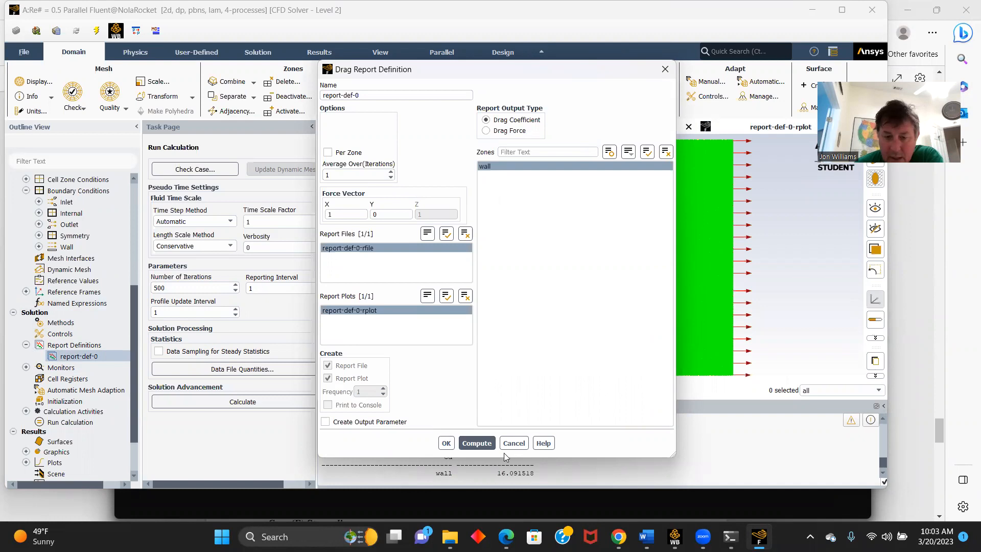
{"action": "left_click", "coordinate": [445, 444]}
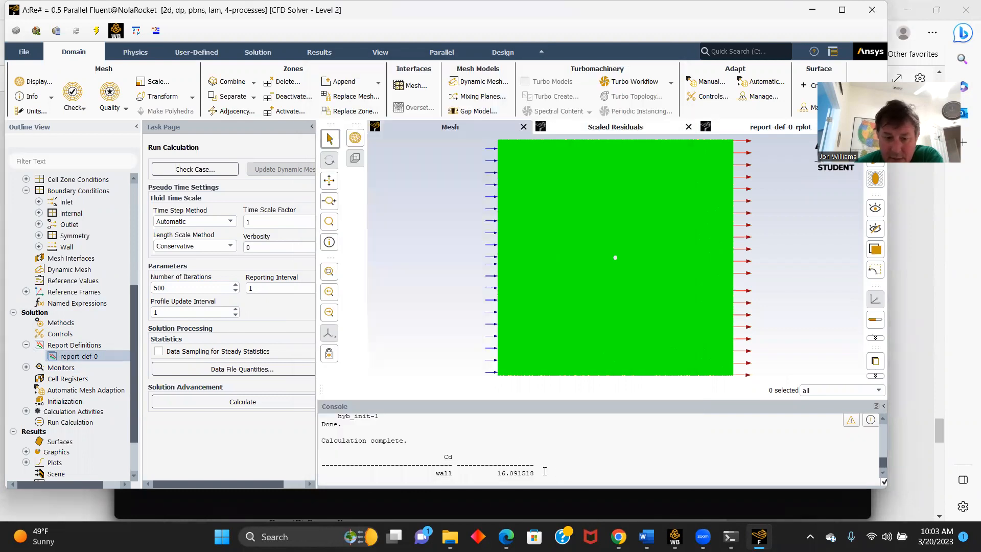
{"action": "left_click_drag", "start_coordinate": [539, 472], "coordinate": [488, 473]}
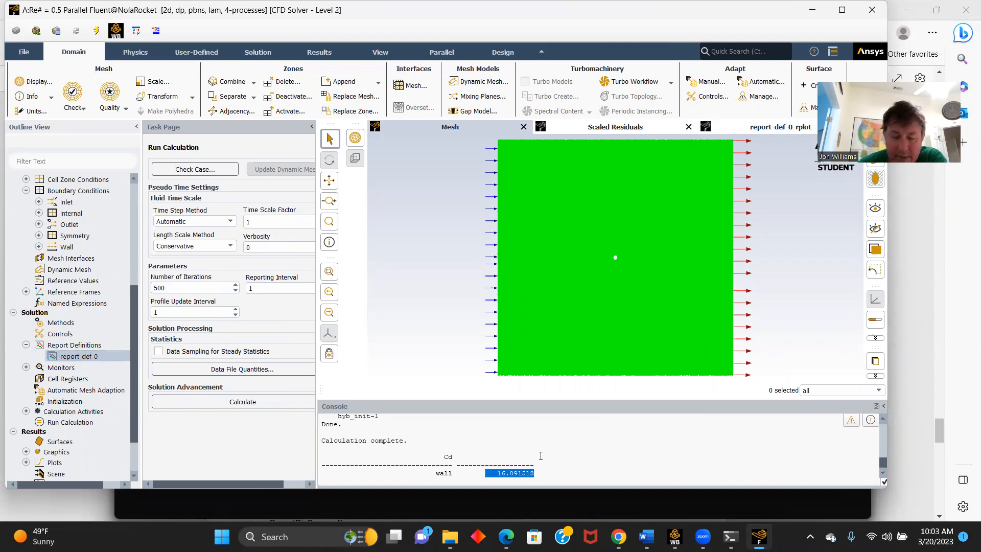
Step: Print the force report for the wall zone along direction vector X 1, Y 0 and read the net total force
{"action": "scroll", "coordinate": [134, 377], "scroll_direction": "down", "scroll_amount": 2}
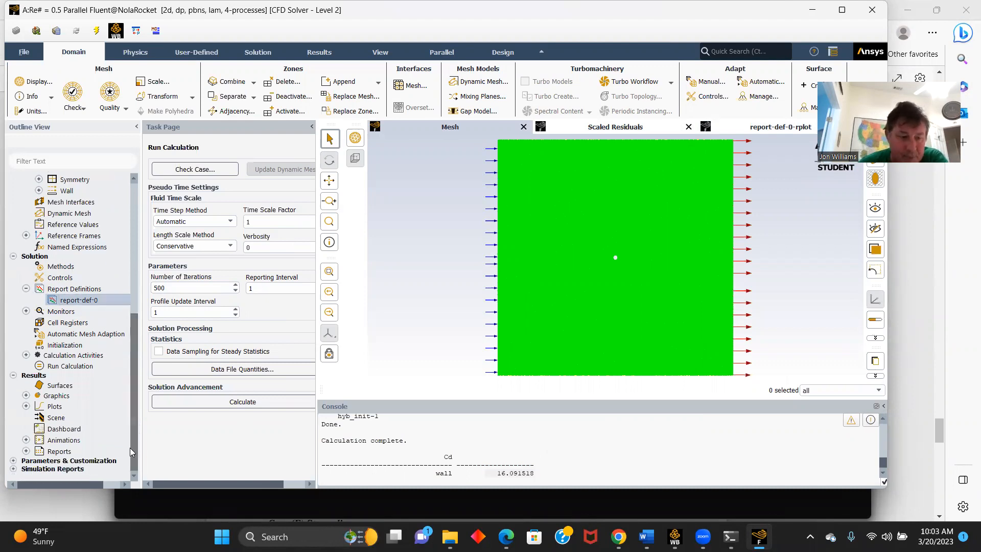
{"action": "left_click", "coordinate": [26, 452]}
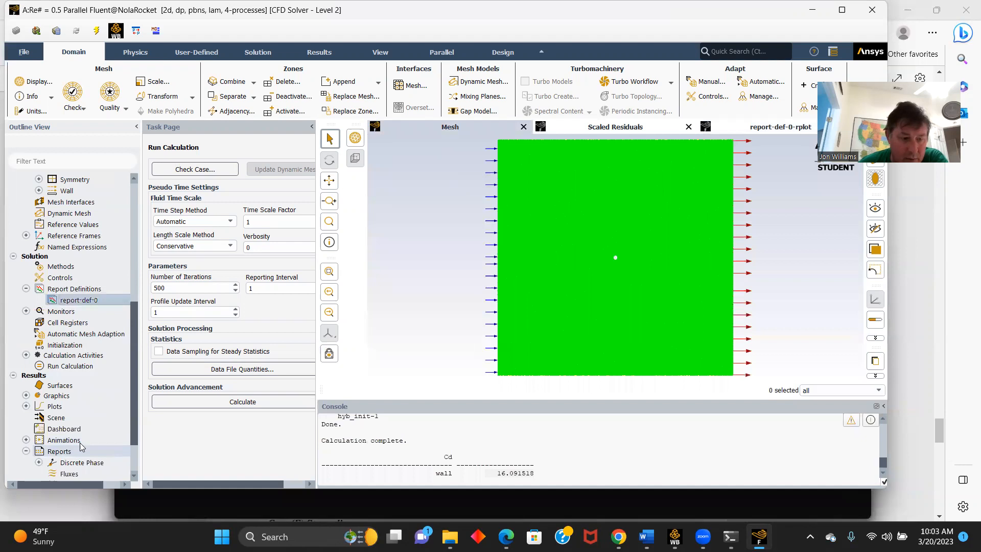
{"action": "scroll", "coordinate": [88, 440], "scroll_direction": "down", "scroll_amount": 2}
{"action": "scroll", "coordinate": [88, 441], "scroll_direction": "down", "scroll_amount": 1}
{"action": "double_click", "coordinate": [70, 428]}
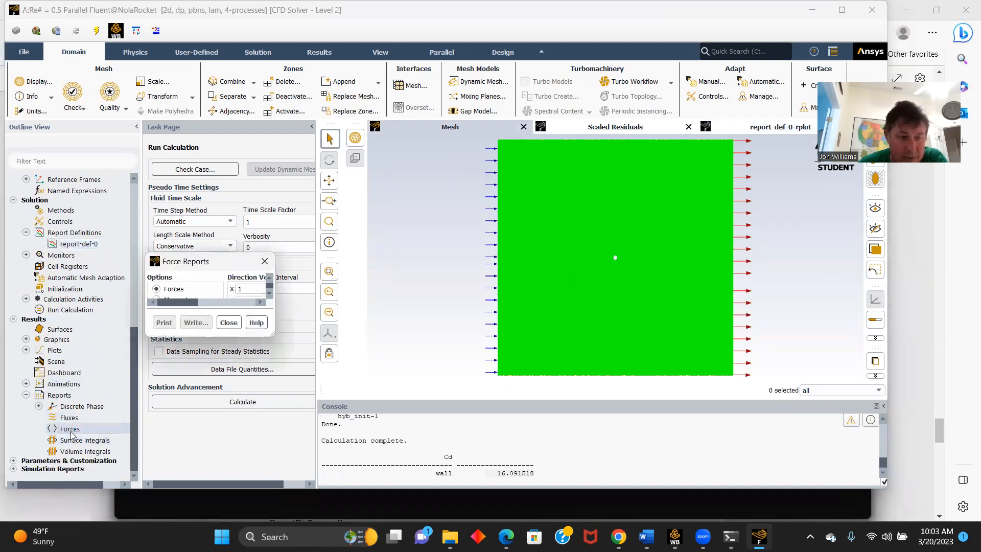
{"action": "left_click", "coordinate": [296, 297]}
{"action": "left_click", "coordinate": [244, 419]}
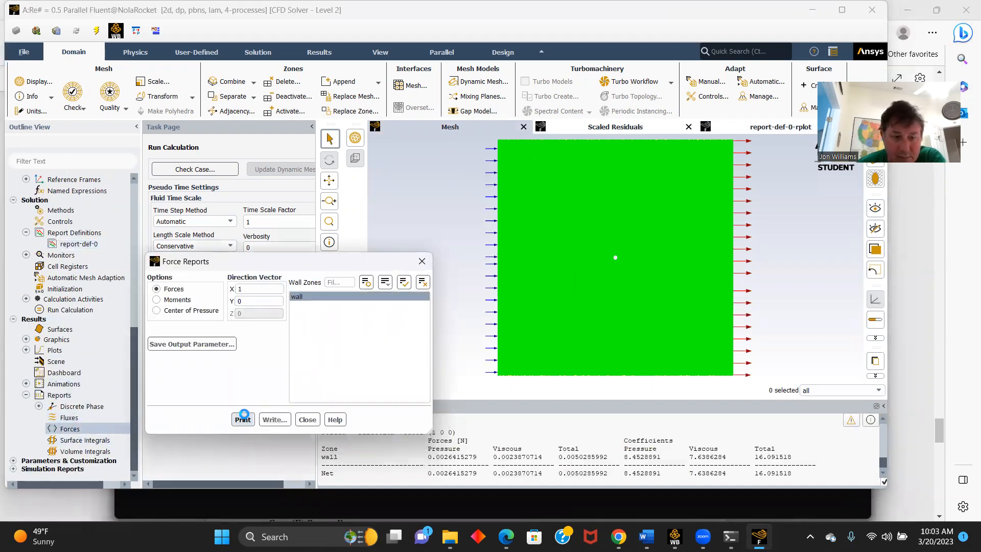
{"action": "left_click", "coordinate": [307, 420]}
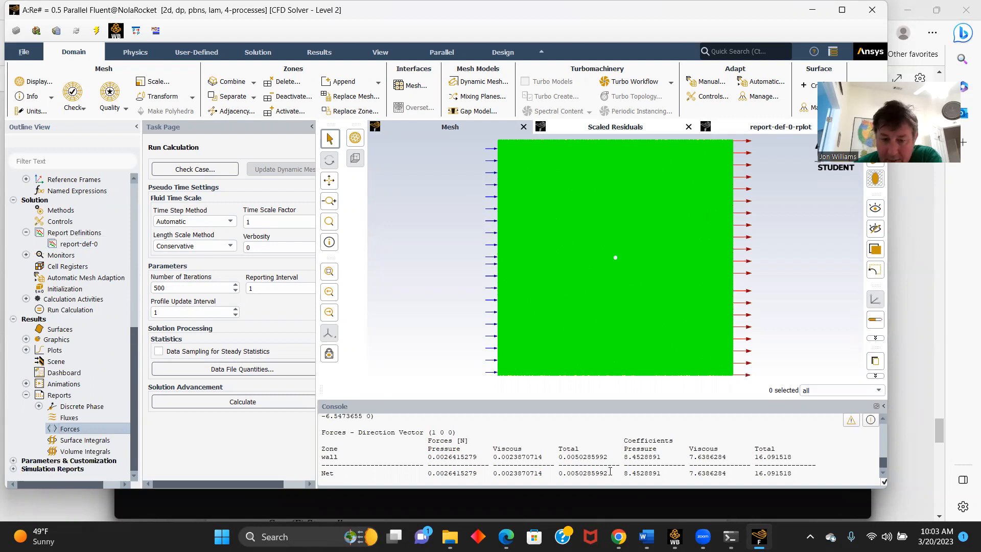
{"action": "left_click_drag", "start_coordinate": [609, 471], "coordinate": [545, 474]}
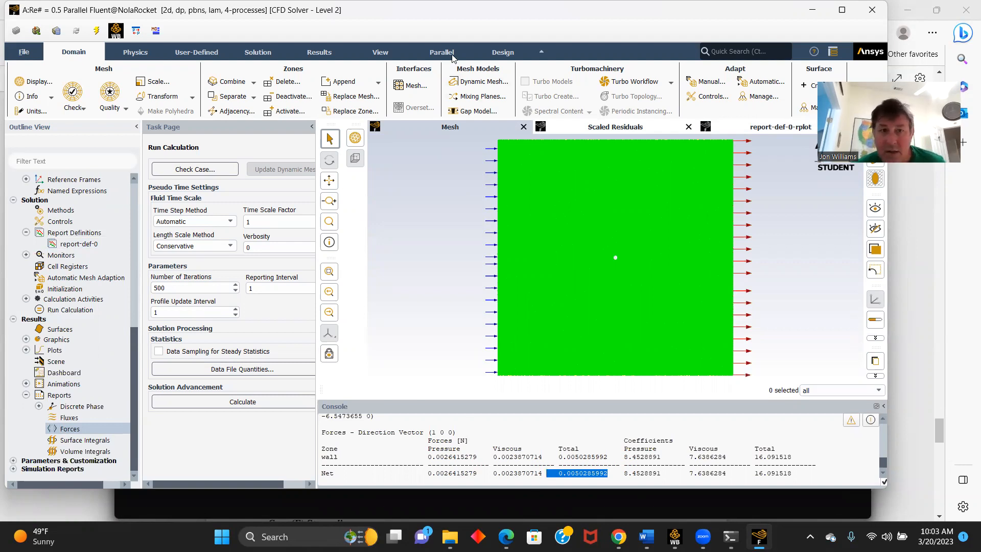
Step: Quit Fluent and open the Results of the Re# = 0.5 system from Workbench in CFD-Post
{"action": "left_click", "coordinate": [872, 9]}
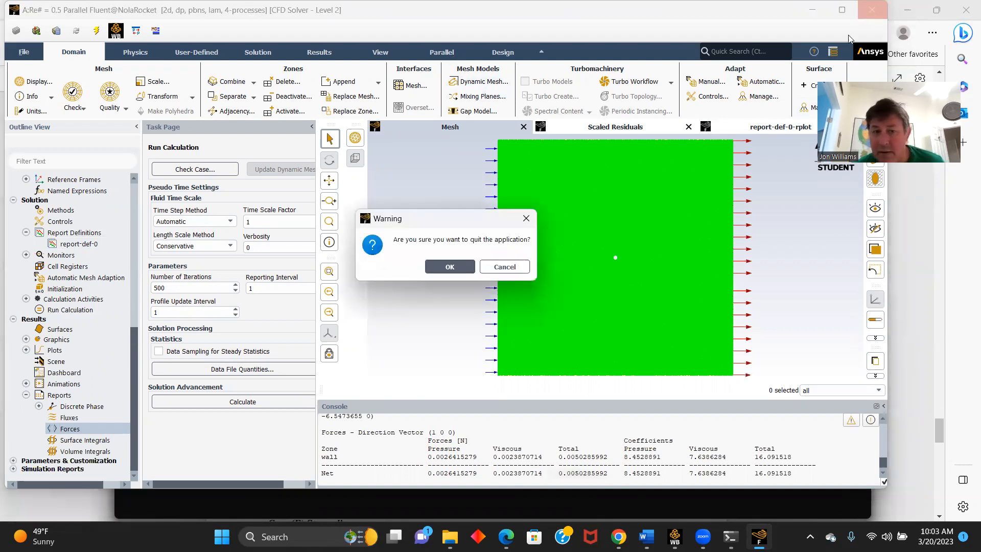
{"action": "left_click", "coordinate": [450, 267]}
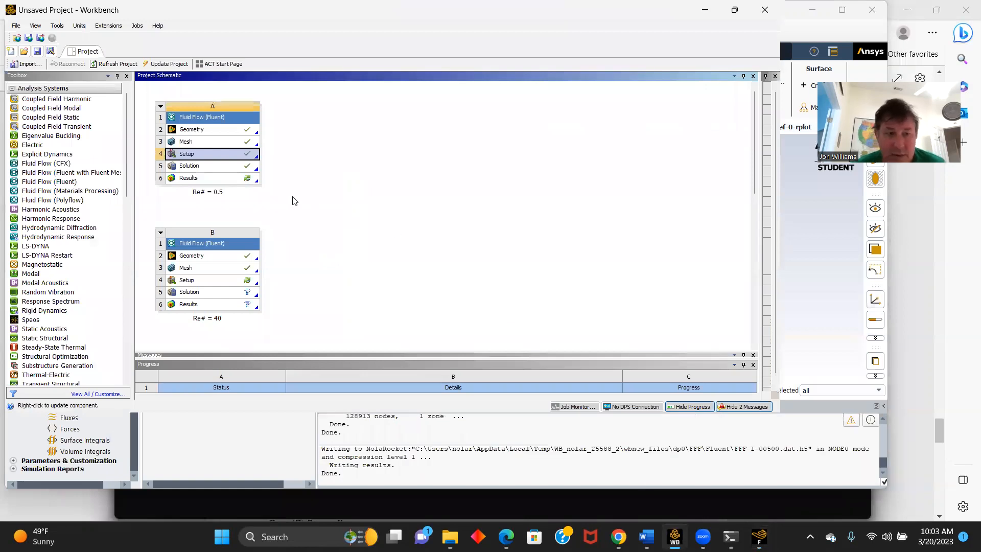
{"action": "double_click", "coordinate": [191, 179]}
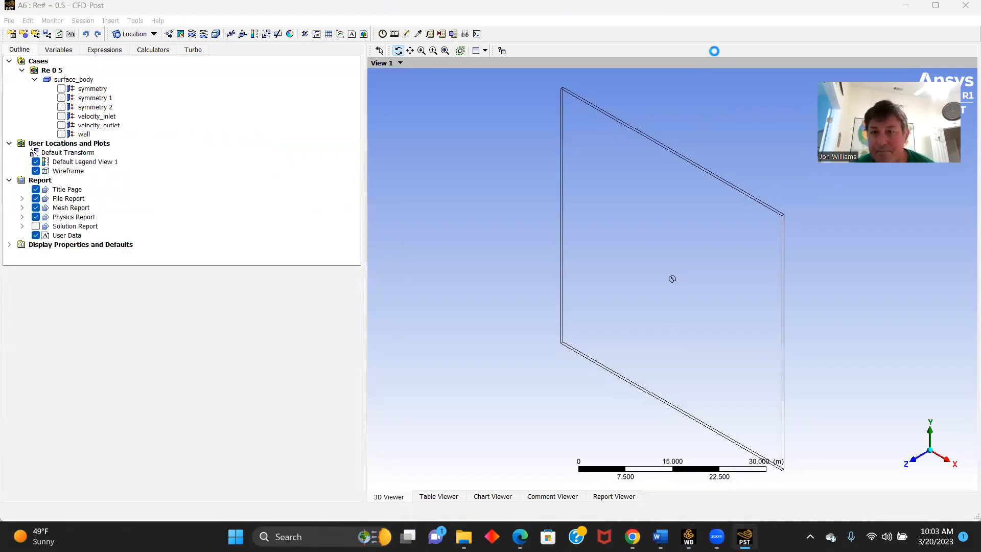
Step: View the domain in the XY plane and plot 3D velocity streamlines from velocity_inlet with 500 equally spaced points
{"action": "left_click", "coordinate": [920, 467]}
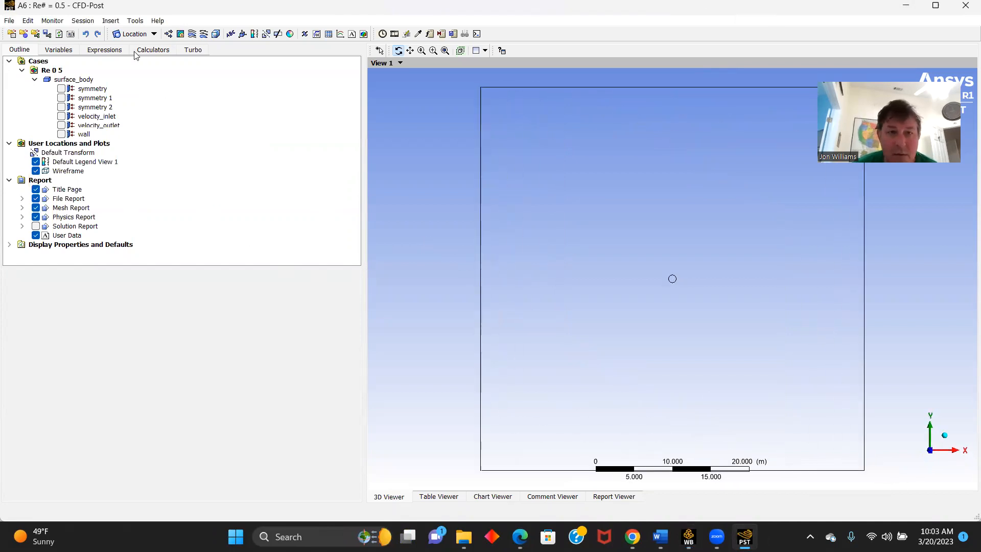
{"action": "left_click", "coordinate": [192, 34]}
{"action": "left_click", "coordinate": [228, 81]}
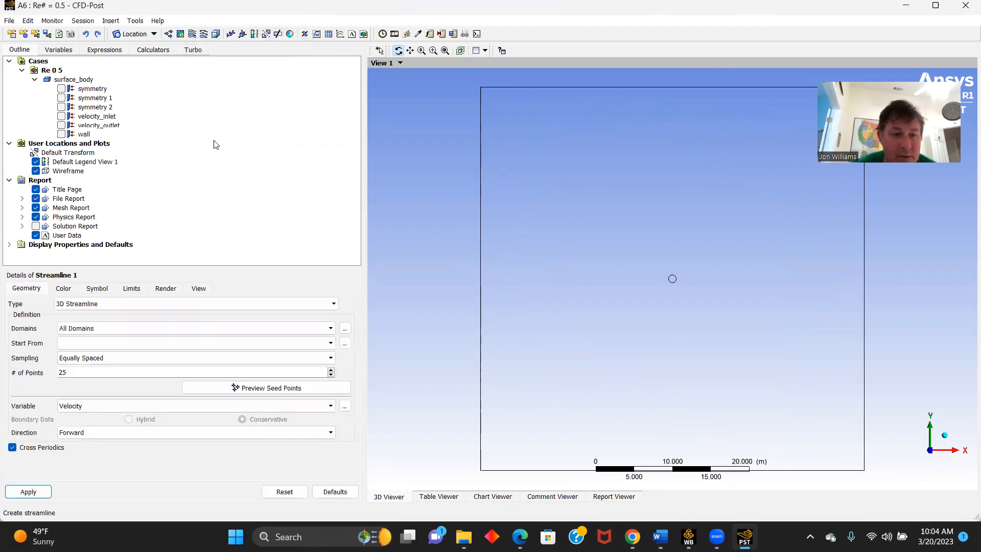
{"action": "left_click", "coordinate": [327, 343]}
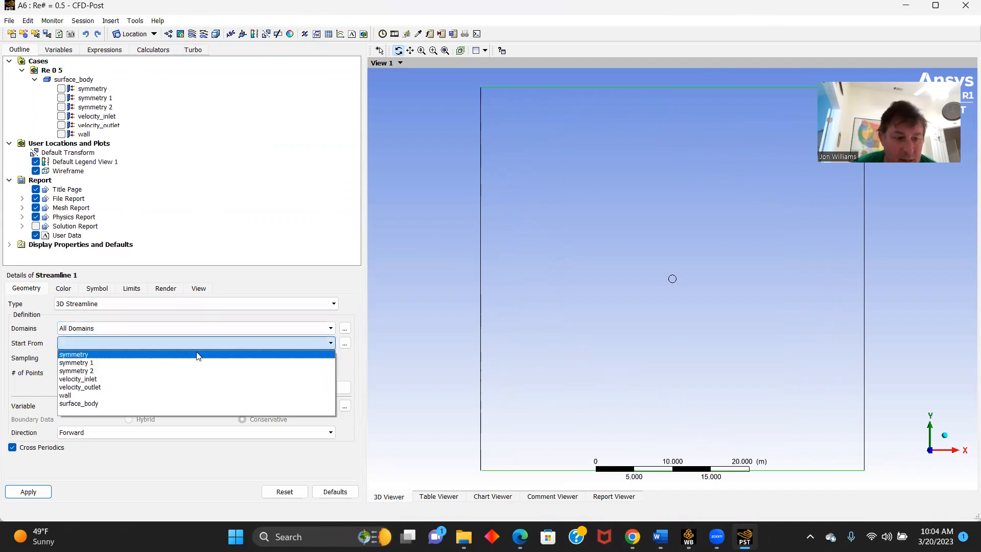
{"action": "left_click", "coordinate": [102, 379]}
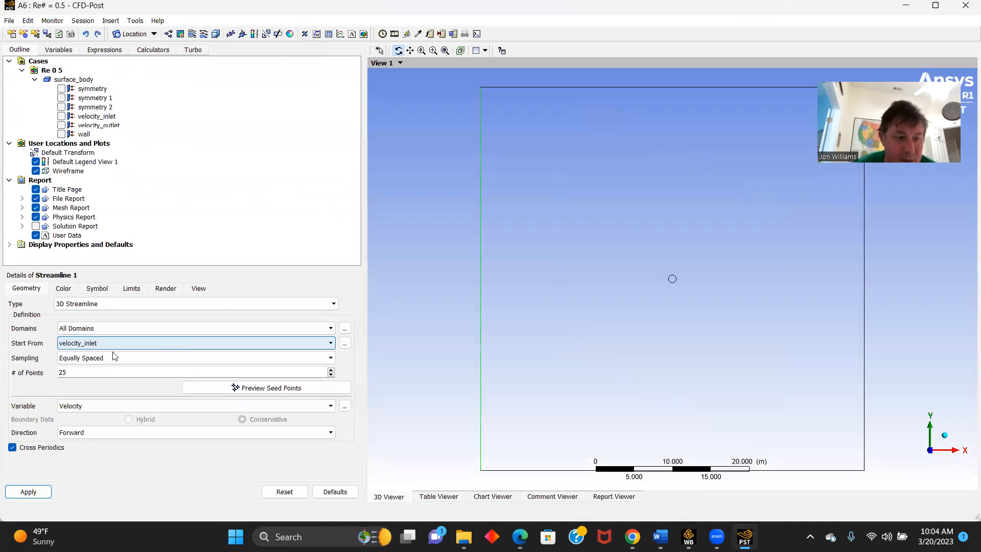
{"action": "key", "text": "BackSpace"}
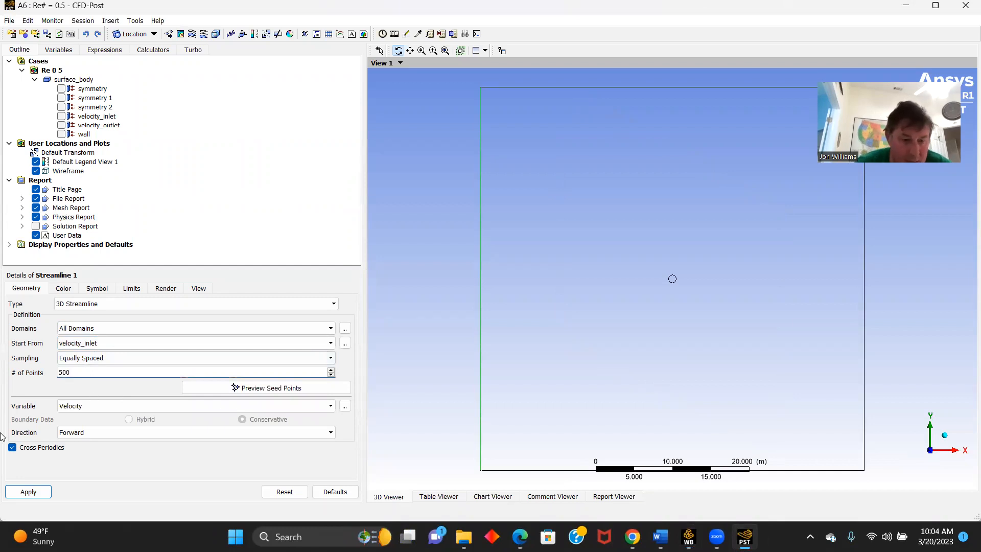
{"action": "left_click", "coordinate": [22, 491]}
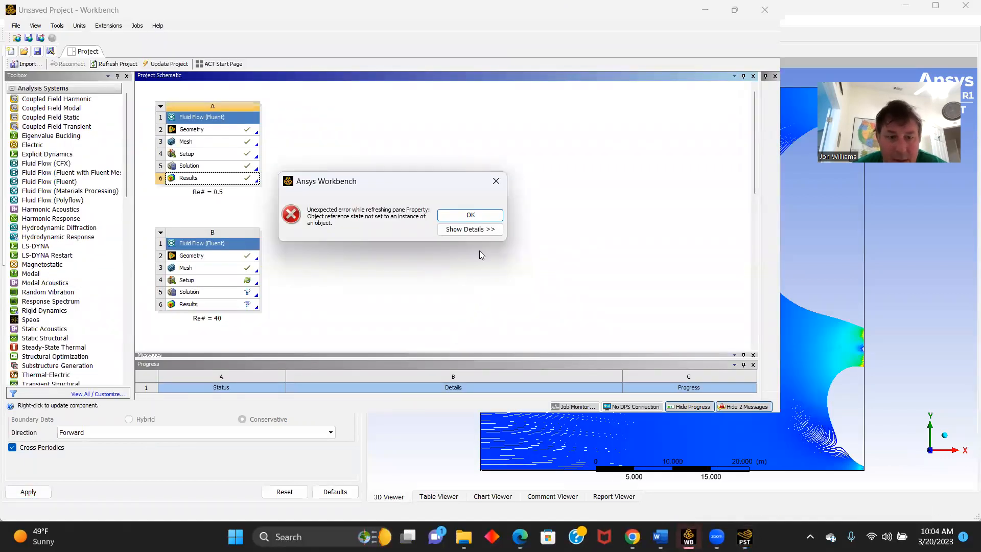
Step: Dismiss the Workbench error, return to CFD-Post and examine the streamlines around the circle up close
{"action": "left_click", "coordinate": [468, 216]}
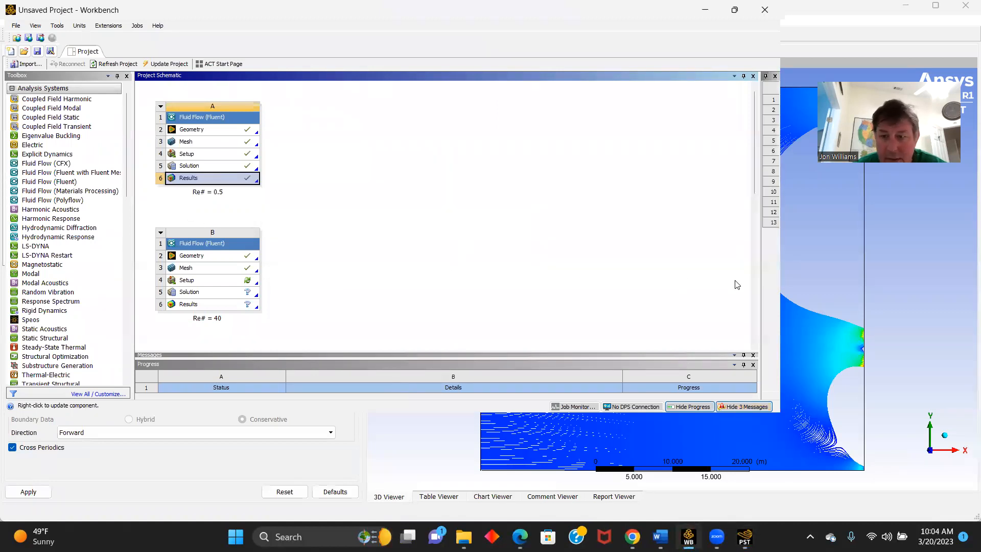
{"action": "left_click", "coordinate": [813, 246]}
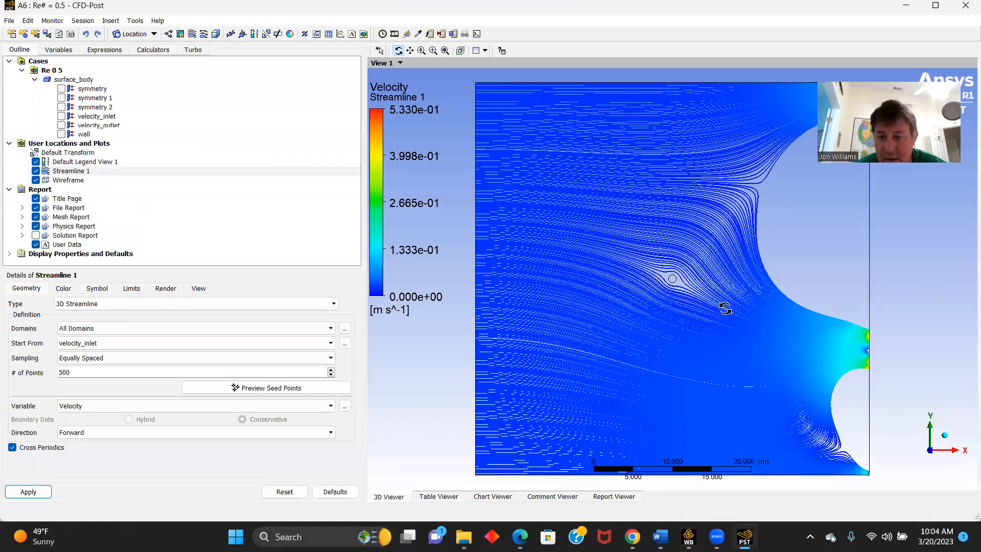
{"action": "scroll", "coordinate": [679, 305], "scroll_direction": "up", "scroll_amount": 3}
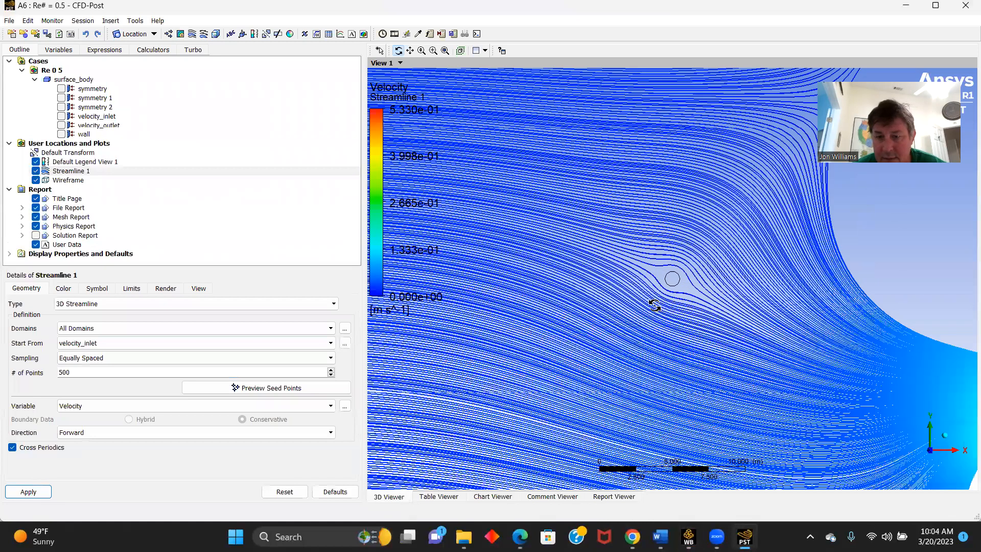
{"action": "scroll", "coordinate": [636, 300], "scroll_direction": "up", "scroll_amount": 3}
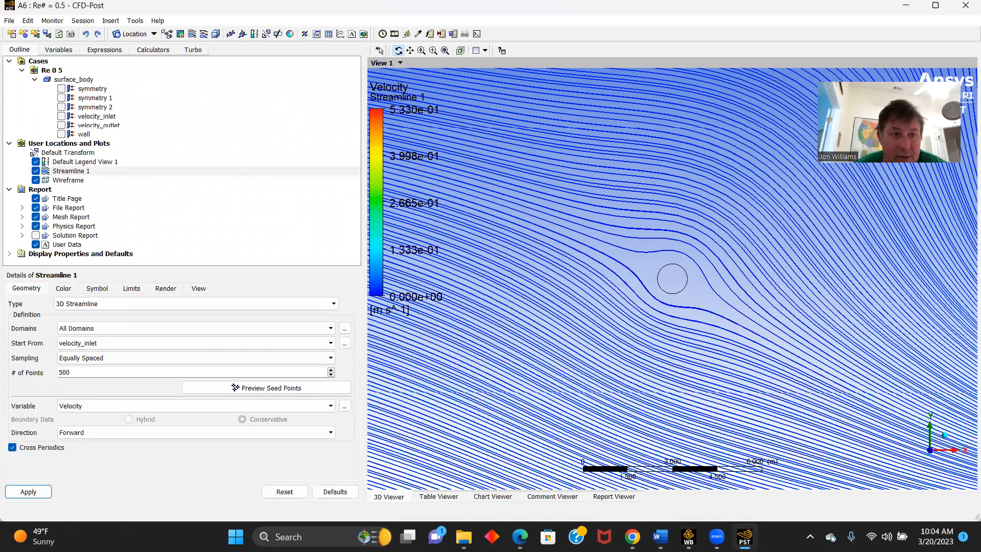
Step: Create a velocity vector plot on symmetry 1 with vertex sampling and a reduction factor of 1.0
{"action": "left_click", "coordinate": [168, 35]}
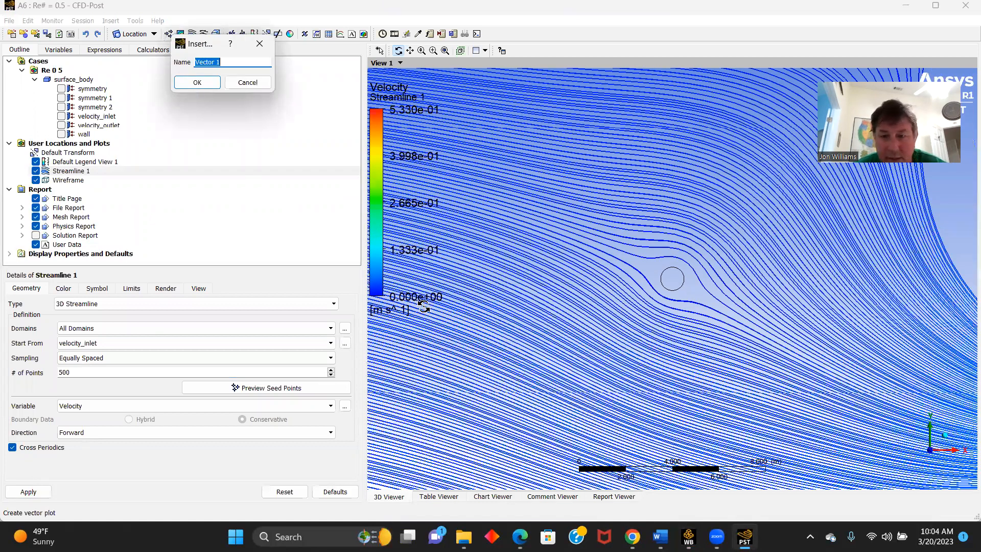
{"action": "key", "text": "Return"}
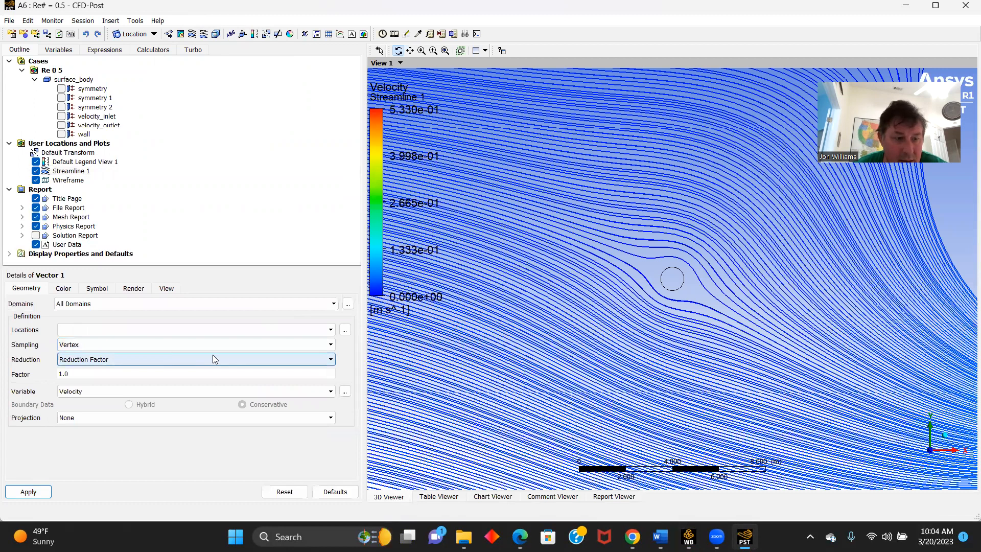
{"action": "left_click", "coordinate": [330, 330]}
{"action": "left_click", "coordinate": [79, 350]}
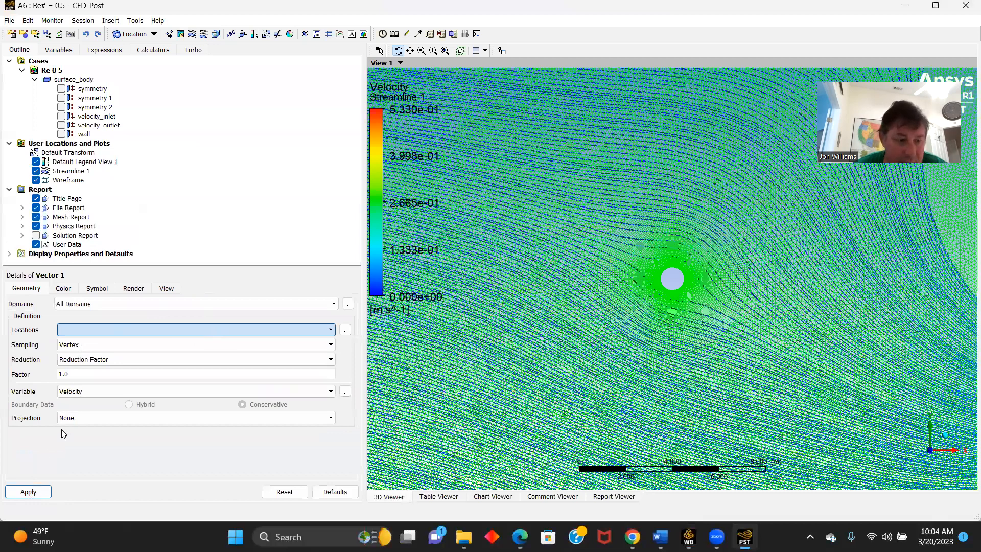
{"action": "left_click", "coordinate": [28, 491]}
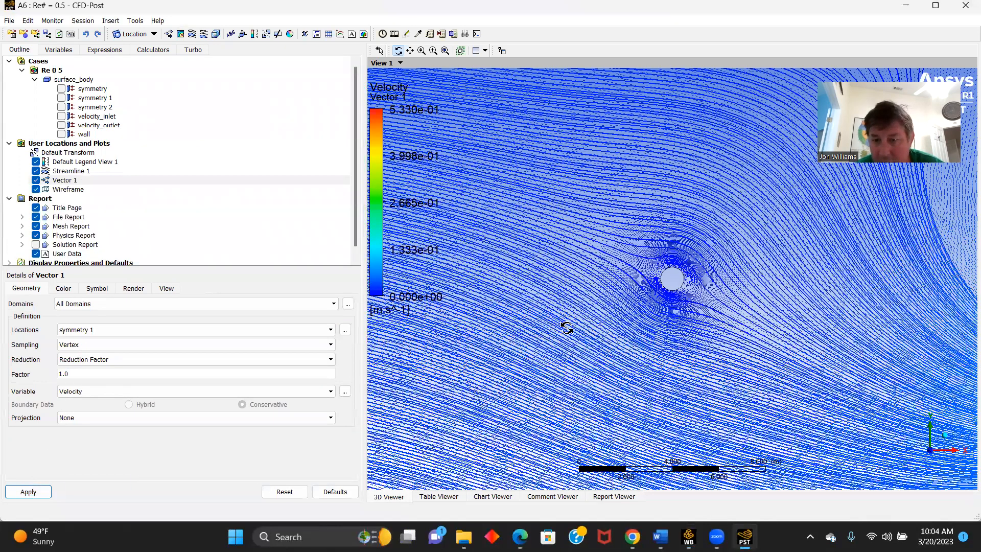
Step: Examine the velocity vectors and streamlines close to the circle's wall and in the surrounding flow
{"action": "scroll", "coordinate": [567, 328], "scroll_direction": "up", "scroll_amount": 5}
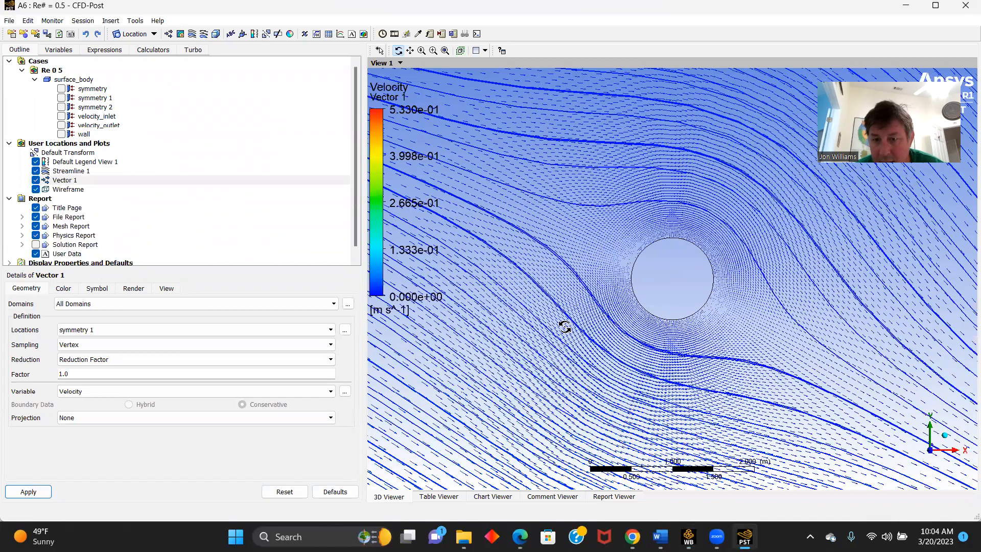
{"action": "scroll", "coordinate": [564, 325], "scroll_direction": "up", "scroll_amount": 3}
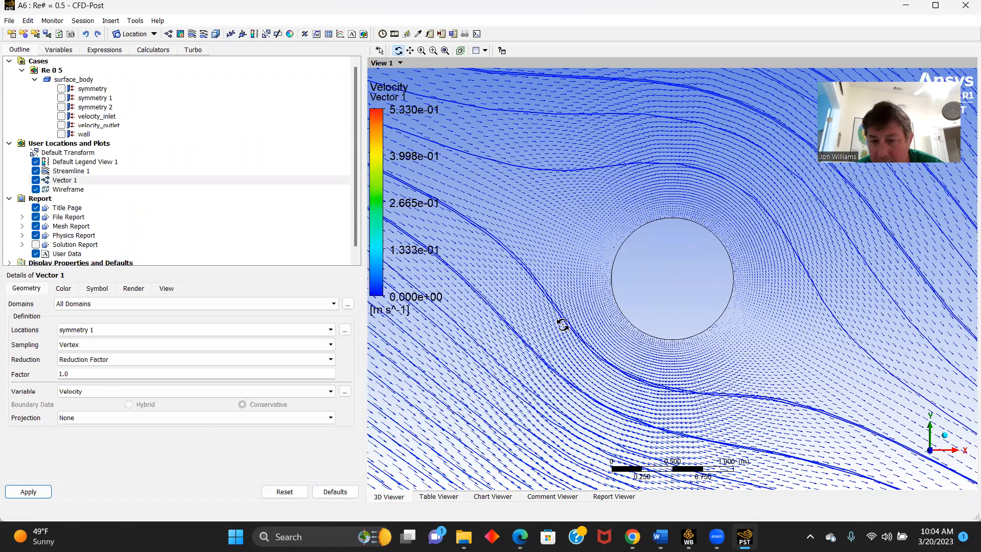
{"action": "scroll", "coordinate": [563, 324], "scroll_direction": "down", "scroll_amount": 5}
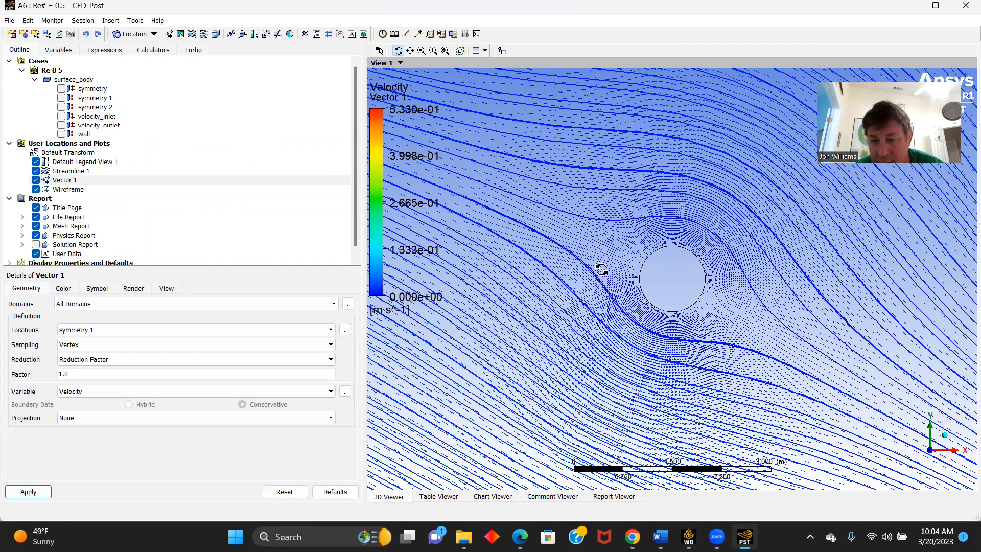
{"action": "scroll", "coordinate": [597, 288], "scroll_direction": "down", "scroll_amount": 1}
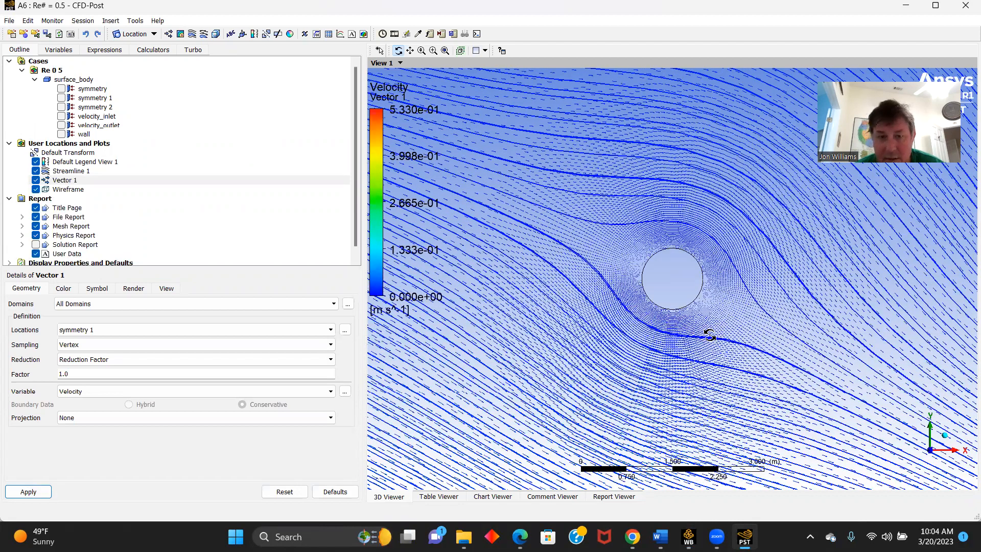
{"action": "scroll", "coordinate": [441, 225], "scroll_direction": "down", "scroll_amount": 2}
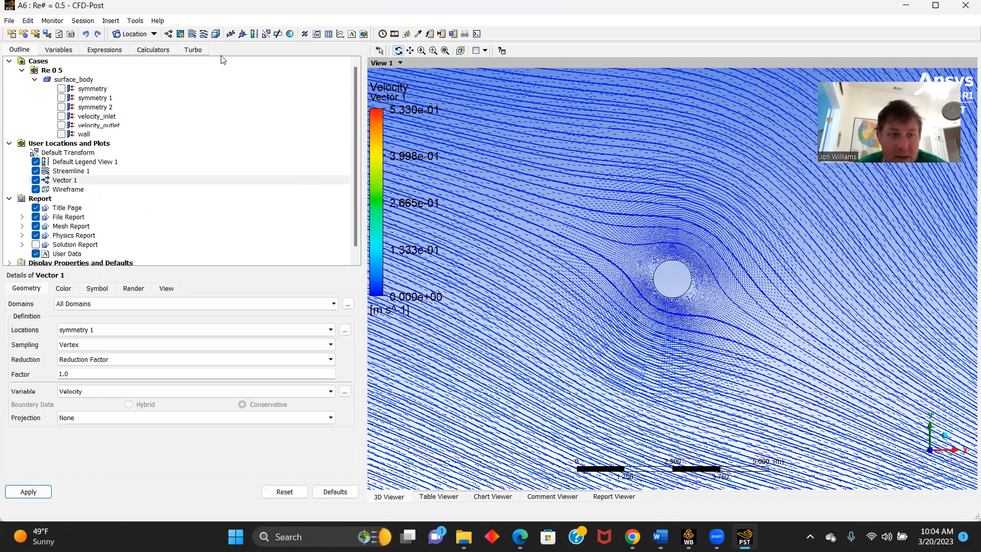
Step: Hide the vector and streamline plots and create a velocity contour on symmetry 1 with 750 contours and global range
{"action": "left_click", "coordinate": [36, 180]}
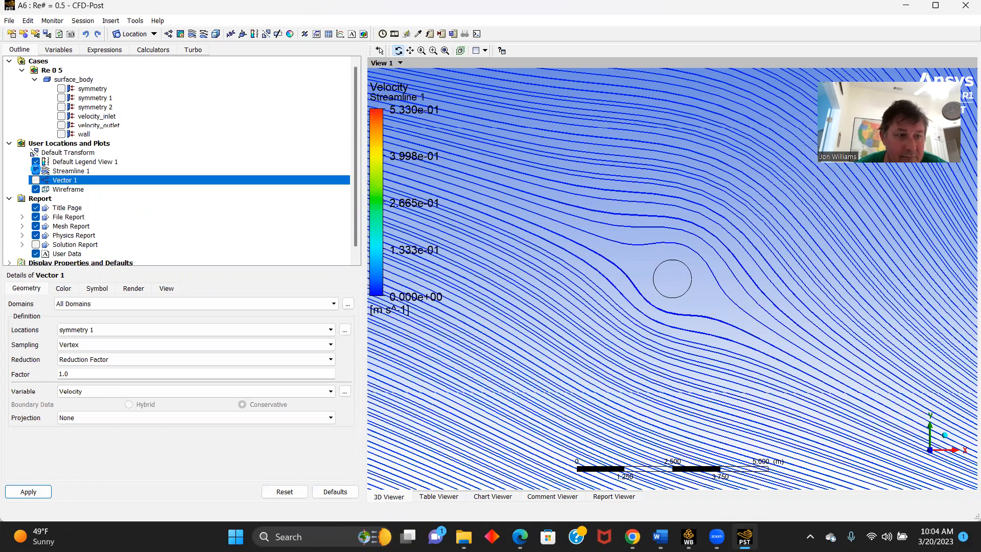
{"action": "left_click", "coordinate": [180, 34]}
{"action": "left_click", "coordinate": [212, 85]}
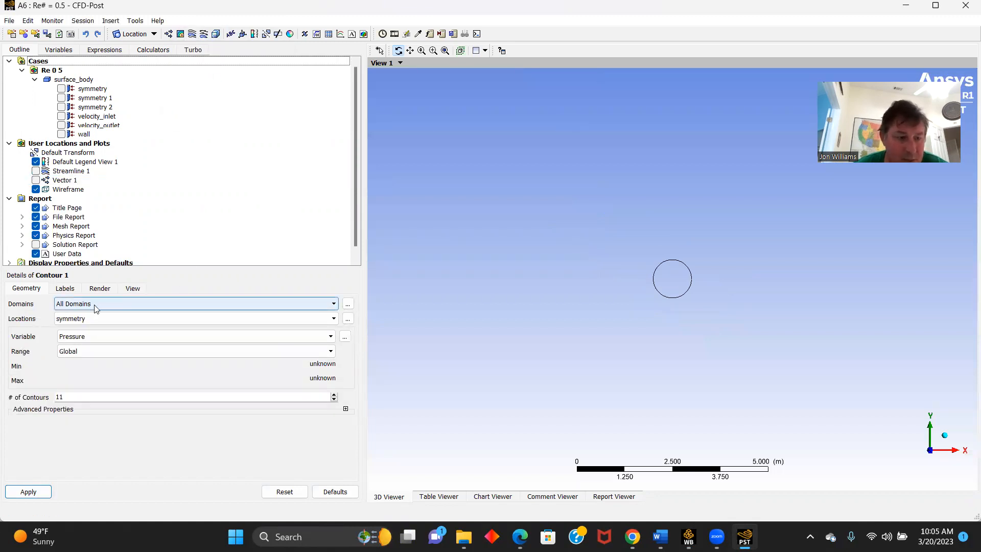
{"action": "left_click", "coordinate": [333, 319]}
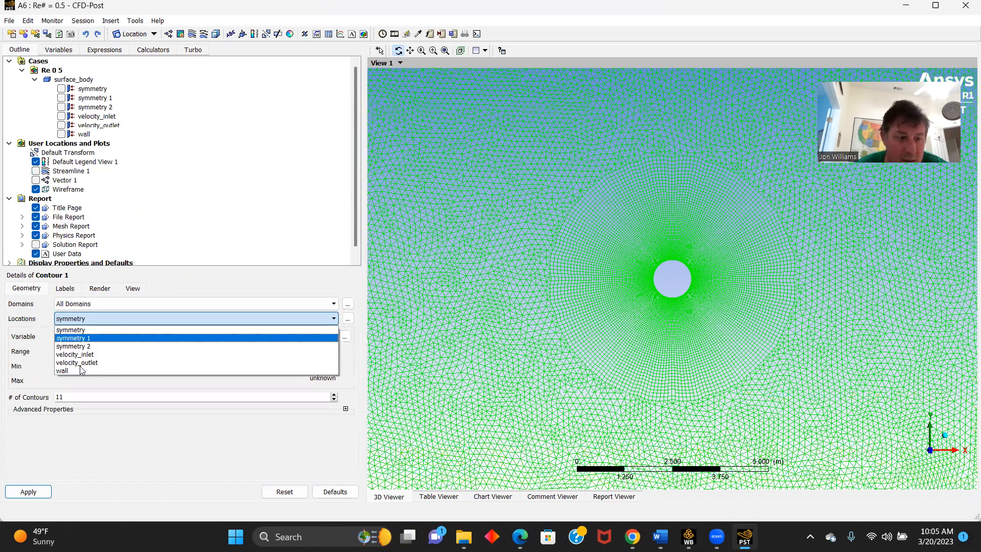
{"action": "key", "text": "Return"}
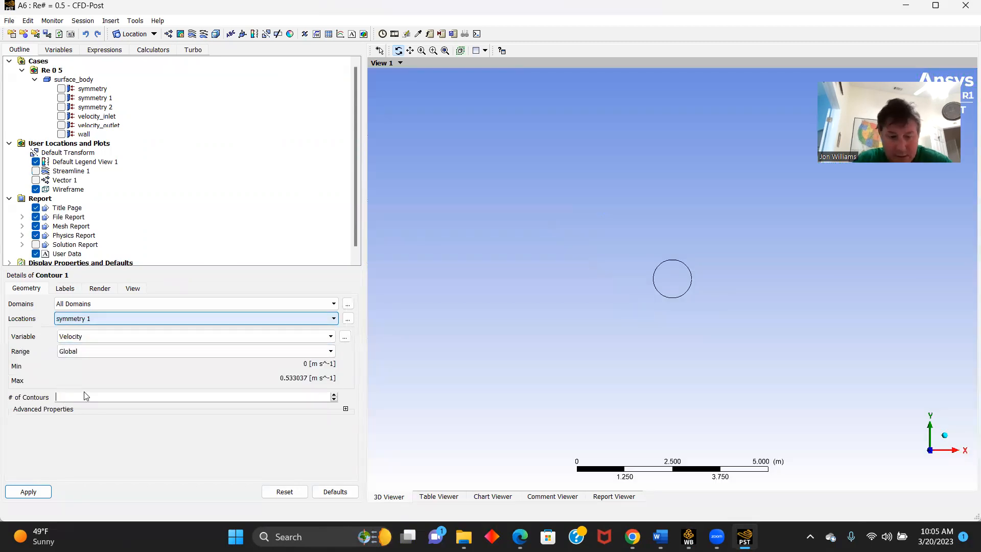
{"action": "left_click", "coordinate": [29, 491]}
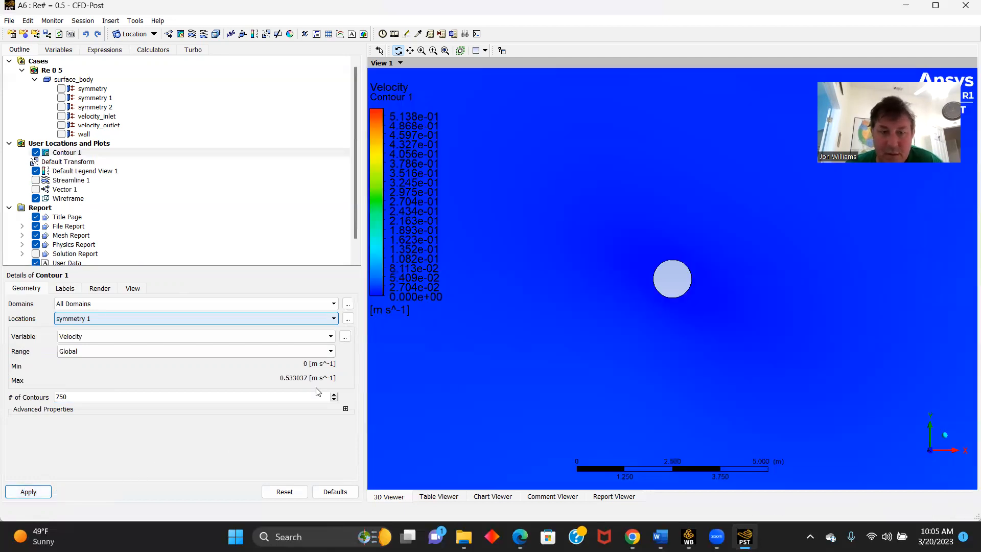
Step: Inspect the velocity contour across the domain, then switch it to Pressure and inspect the field around the circle
{"action": "scroll", "coordinate": [510, 350], "scroll_direction": "down", "scroll_amount": 3}
{"action": "scroll", "coordinate": [514, 347], "scroll_direction": "down", "scroll_amount": 5}
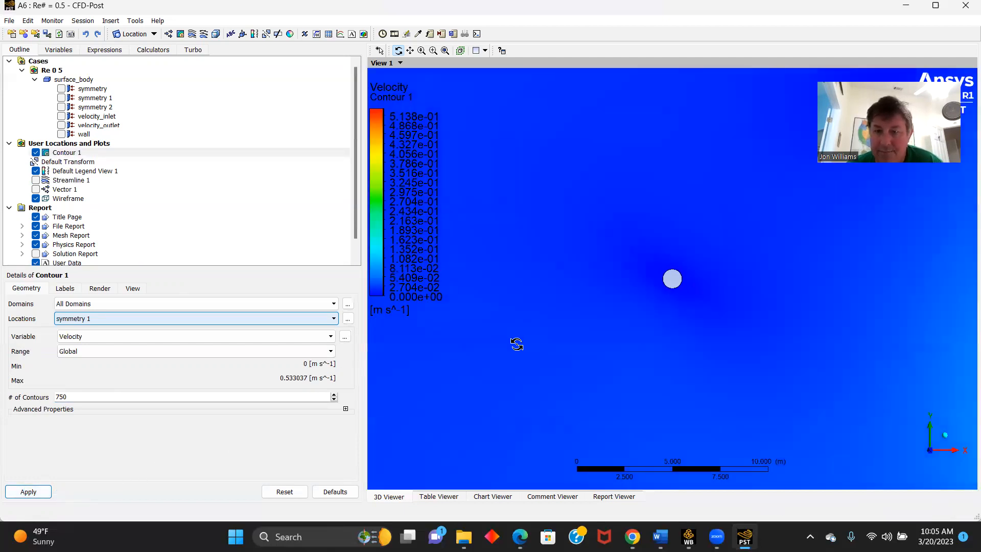
{"action": "scroll", "coordinate": [515, 347], "scroll_direction": "up", "scroll_amount": 1}
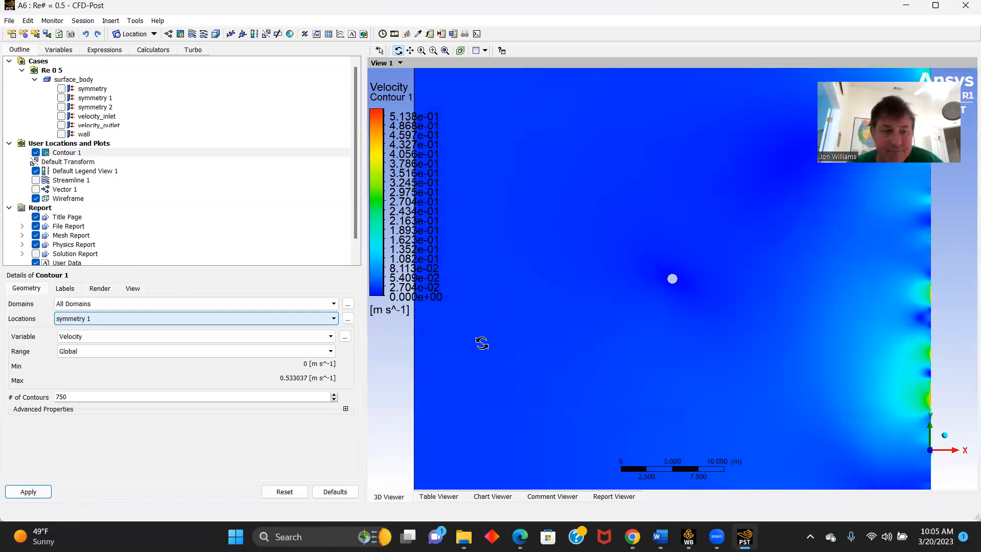
{"action": "left_click", "coordinate": [330, 337]}
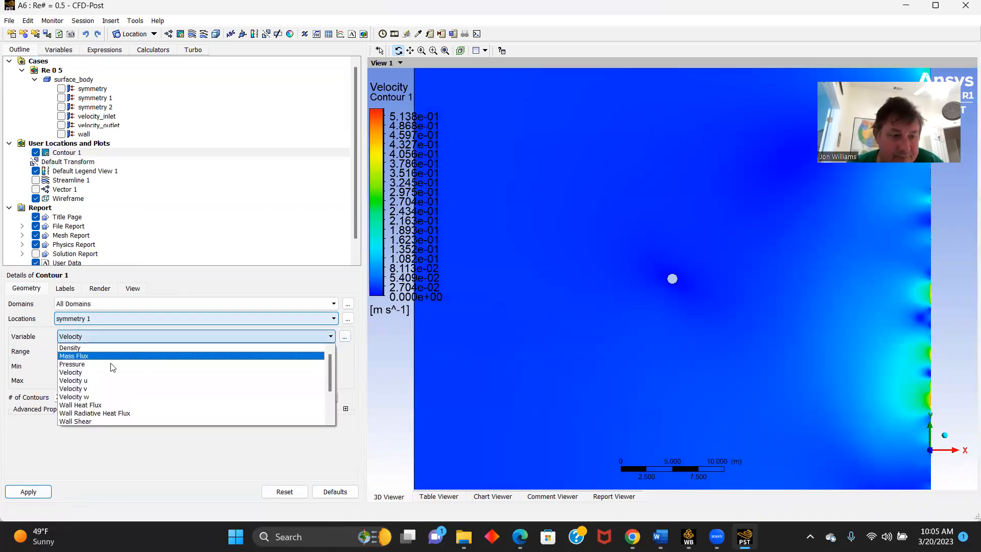
{"action": "left_click", "coordinate": [74, 364]}
{"action": "left_click", "coordinate": [29, 491]}
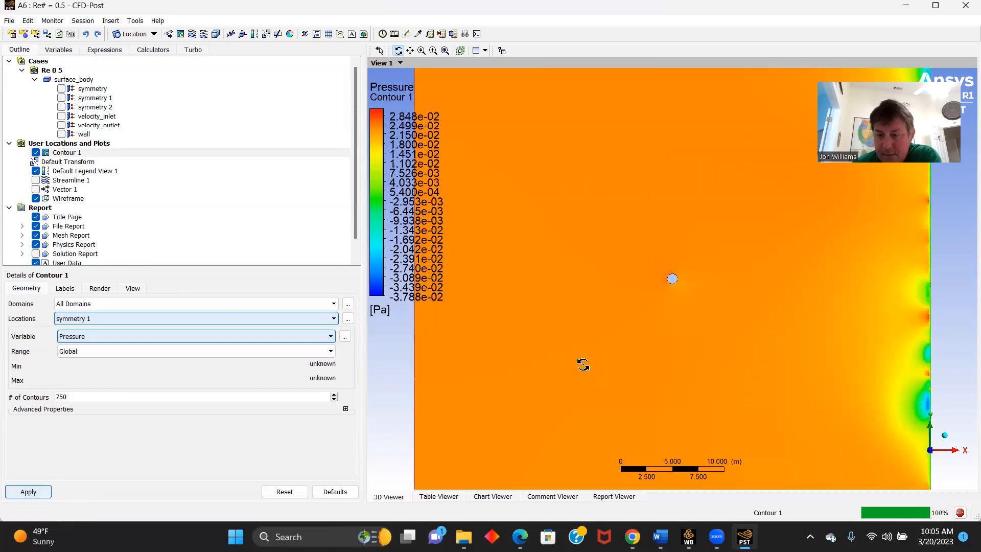
{"action": "scroll", "coordinate": [673, 286], "scroll_direction": "up", "scroll_amount": 5}
{"action": "scroll", "coordinate": [673, 287], "scroll_direction": "down", "scroll_amount": 4}
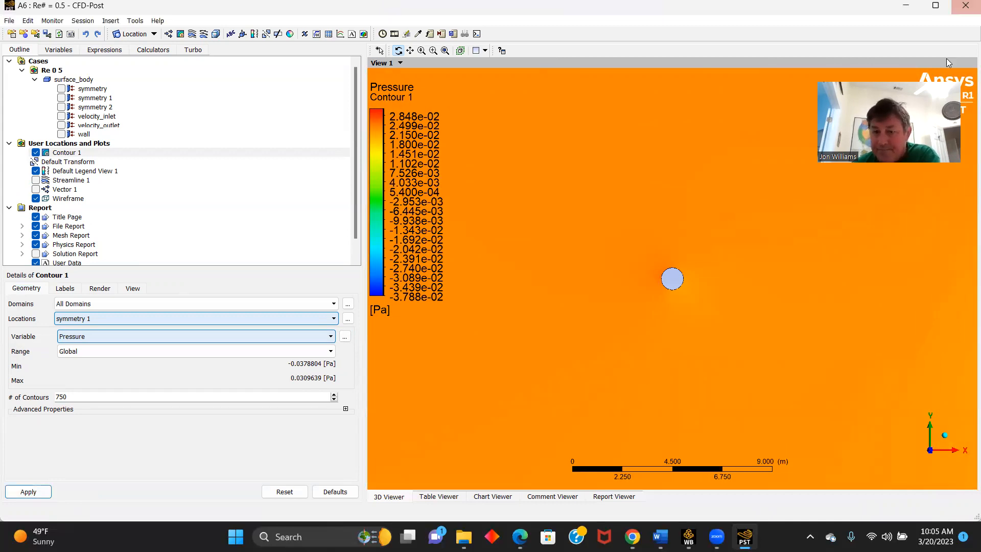
Step: Close CFD-Post and launch Fluent from the Setup of the Re# = 40 system with double precision and 4 solver processes
{"action": "left_click", "coordinate": [745, 536]}
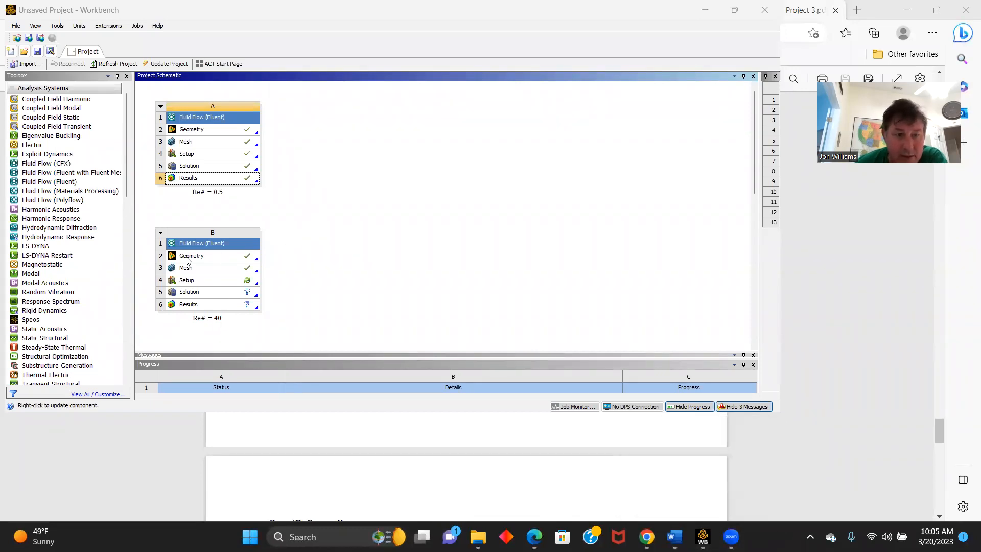
{"action": "double_click", "coordinate": [203, 283]}
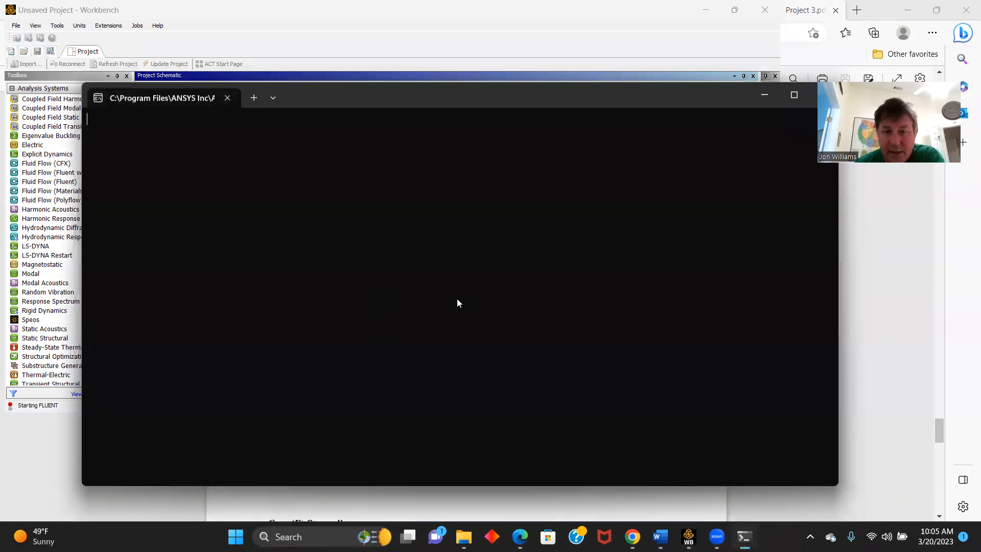
{"action": "left_click", "coordinate": [502, 190]}
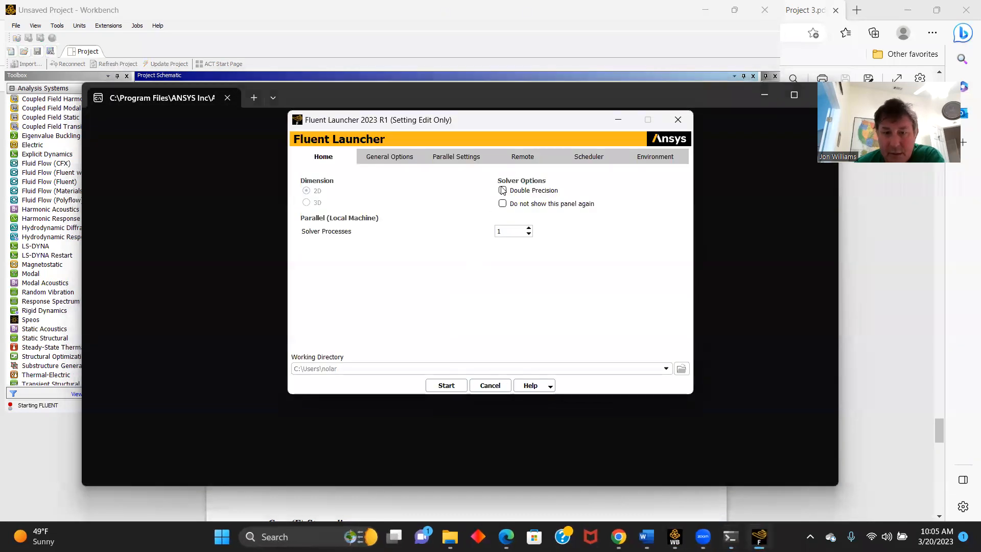
{"action": "left_click", "coordinate": [529, 228]}
{"action": "left_click", "coordinate": [446, 385]}
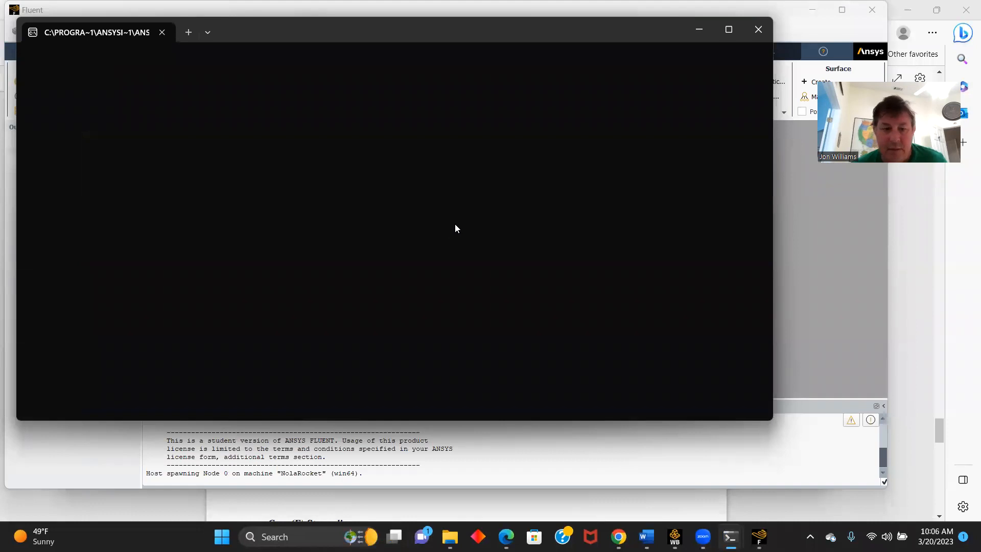
{"action": "left_click", "coordinate": [553, 453]}
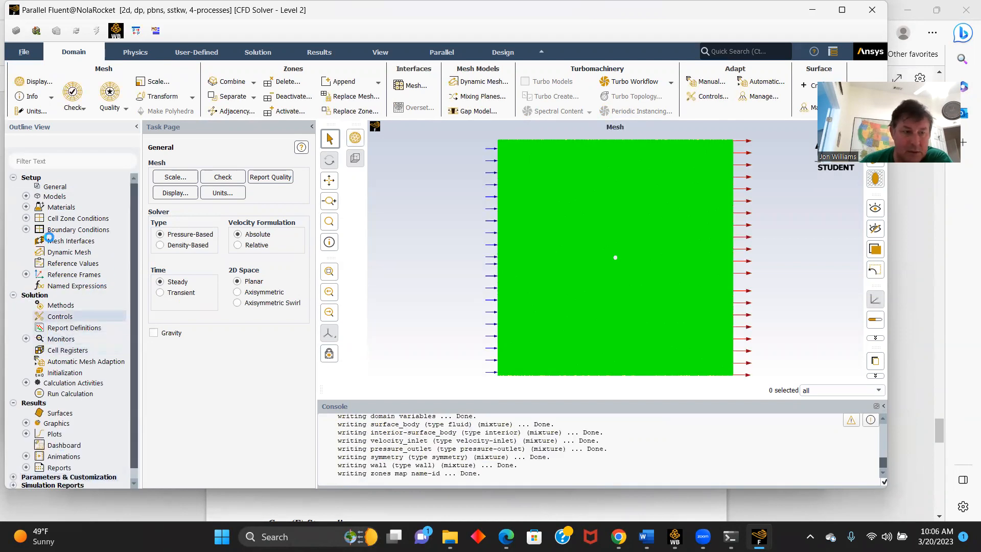
Step: Set the viscous model to Laminar
{"action": "left_click", "coordinate": [25, 196]}
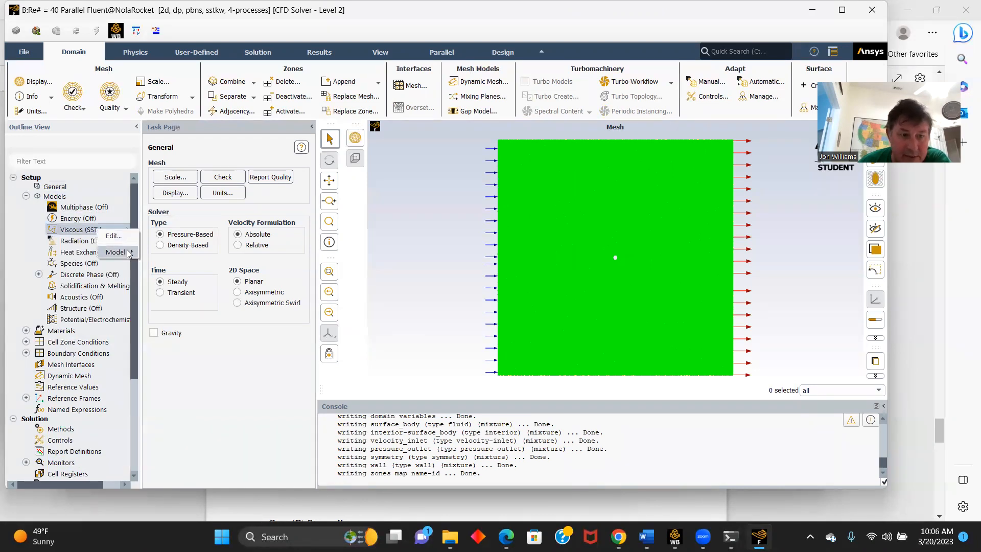
{"action": "mouse_move", "coordinate": [128, 254]}
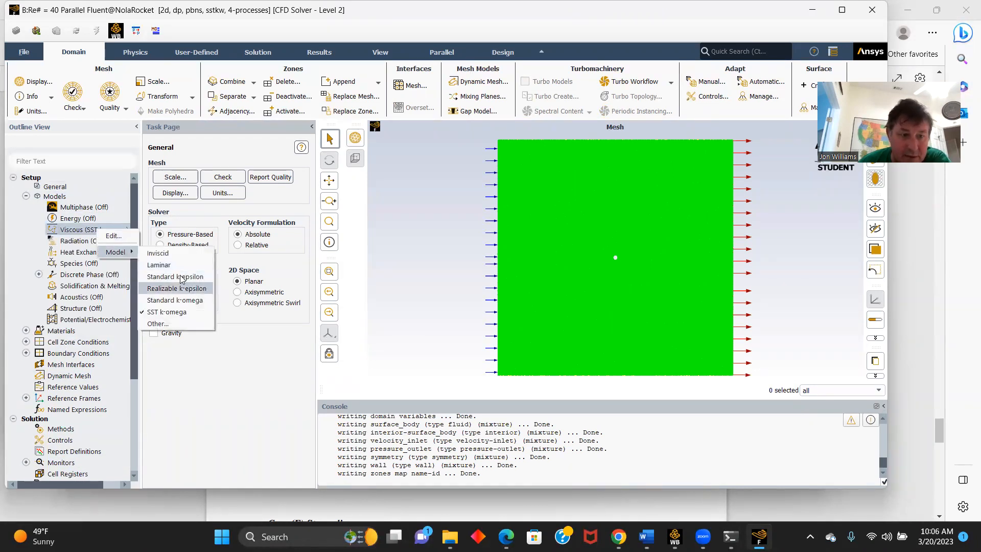
{"action": "left_click", "coordinate": [163, 265]}
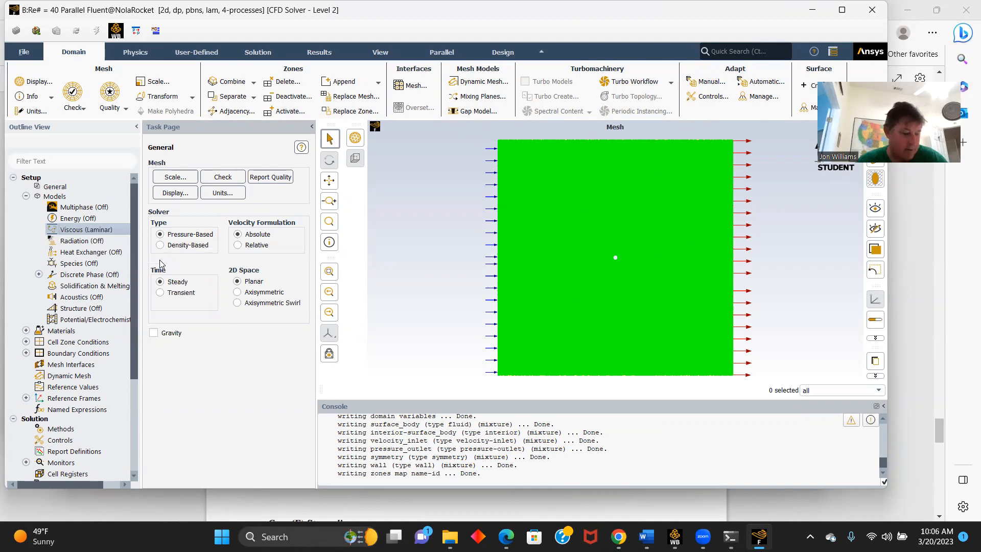
Step: Set the fluid material air to a constant density of 1 kg/m³ and a viscosity of 0.5 kg/(m s)
{"action": "left_click", "coordinate": [26, 331]}
{"action": "left_click", "coordinate": [39, 342]}
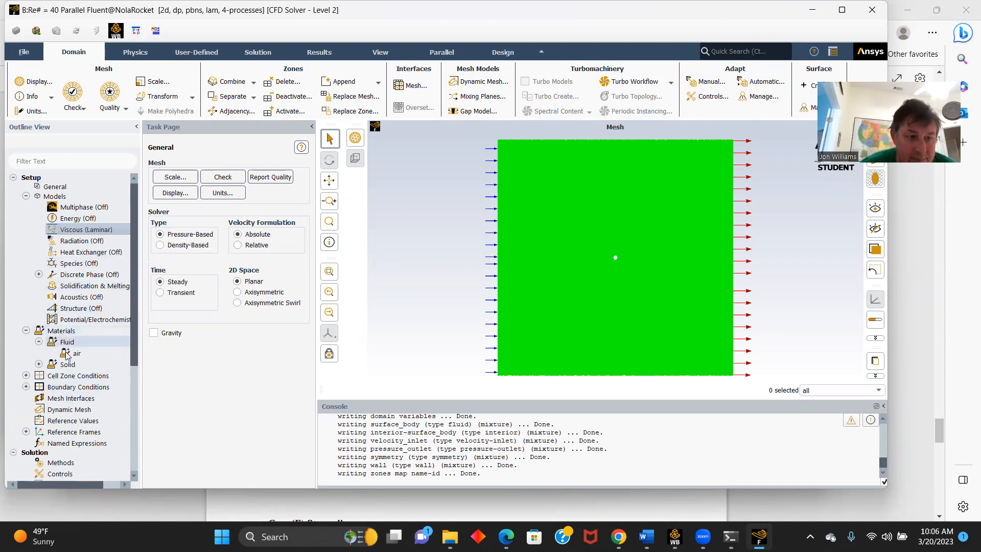
{"action": "double_click", "coordinate": [76, 353]}
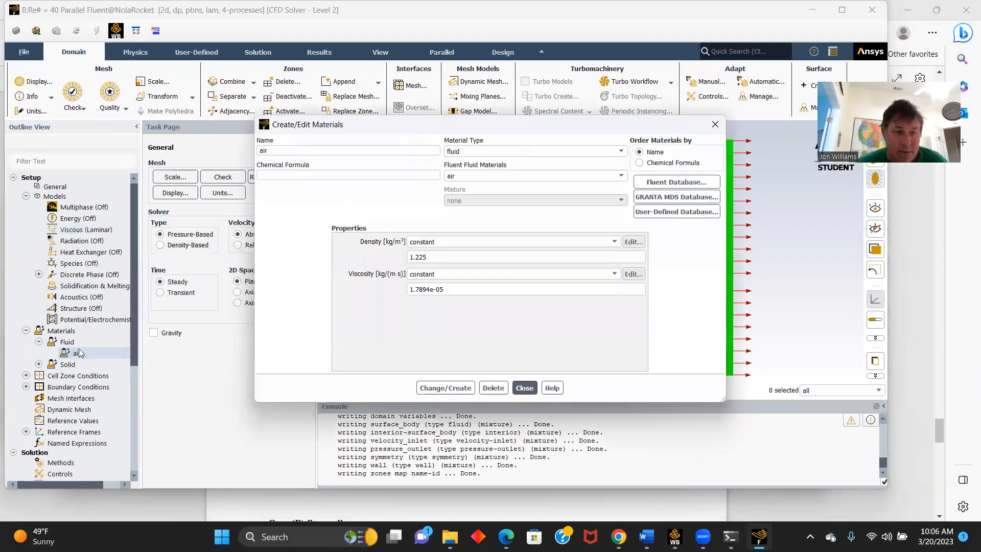
{"action": "left_click", "coordinate": [448, 288]}
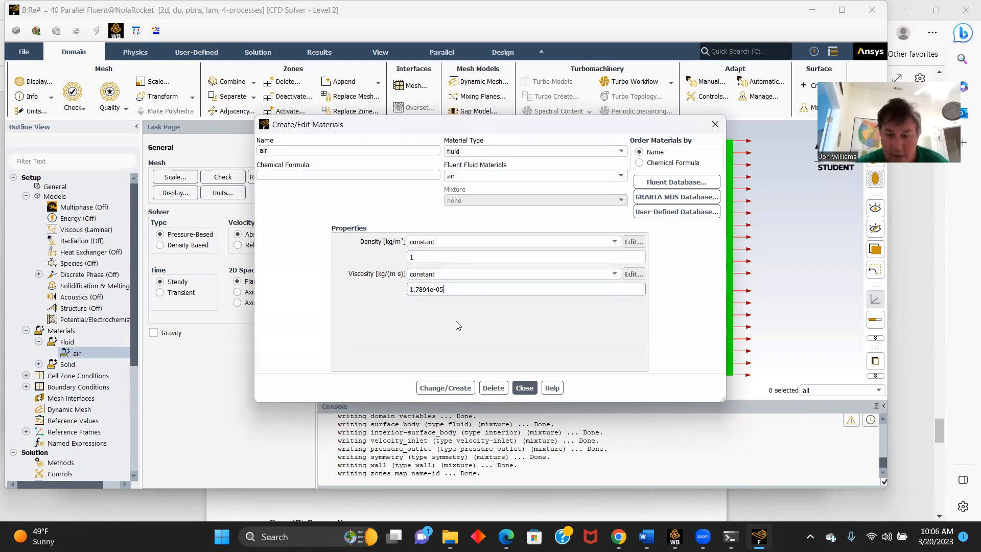
{"action": "key", "text": "BackSpace"}
{"action": "key", "text": "BackSpace"}
{"action": "key", "text": "BackSpace"}
{"action": "key", "text": "BackSpace"}
{"action": "key", "text": "BackSpace"}
{"action": "key", "text": "BackSpace"}
{"action": "key", "text": "BackSpace"}
{"action": "key", "text": "BackSpace"}
{"action": "key", "text": "BackSpace"}
{"action": "key", "text": "BackSpace"}
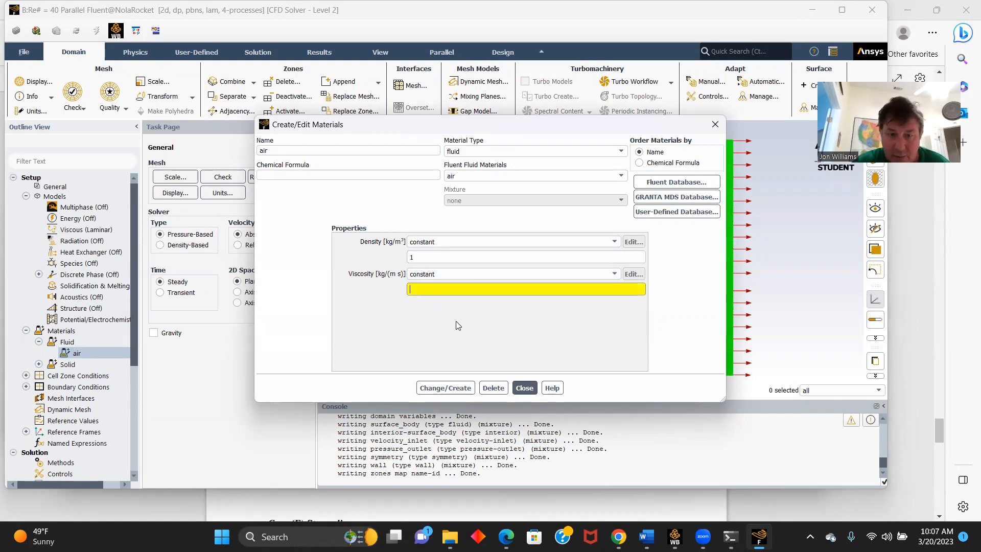
{"action": "type", "text": "0.5"}
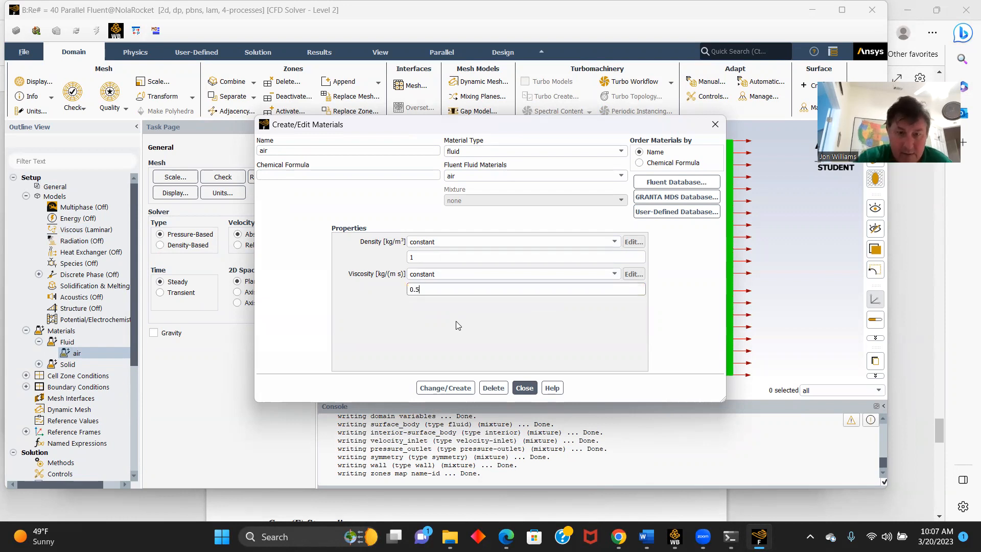
{"action": "left_click", "coordinate": [468, 389]}
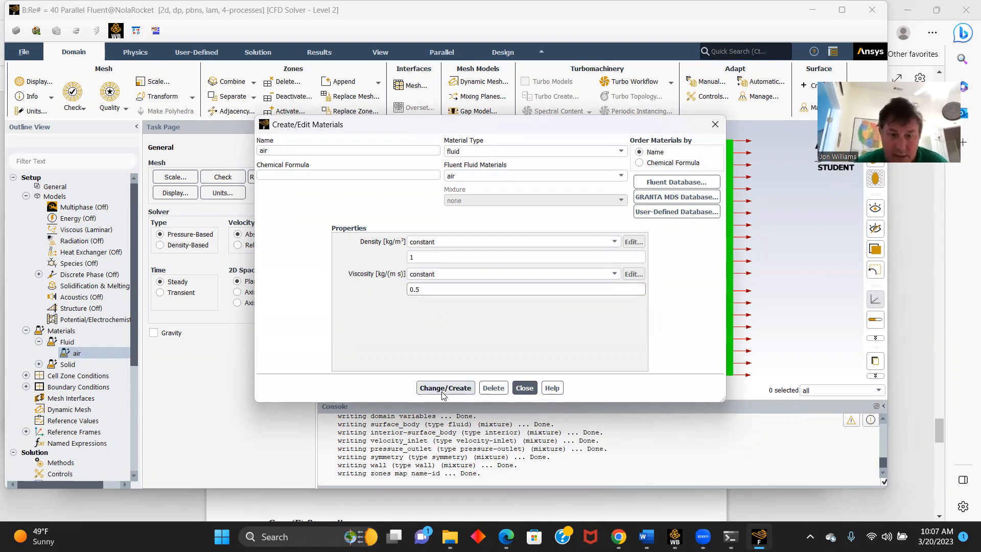
{"action": "left_click", "coordinate": [441, 389]}
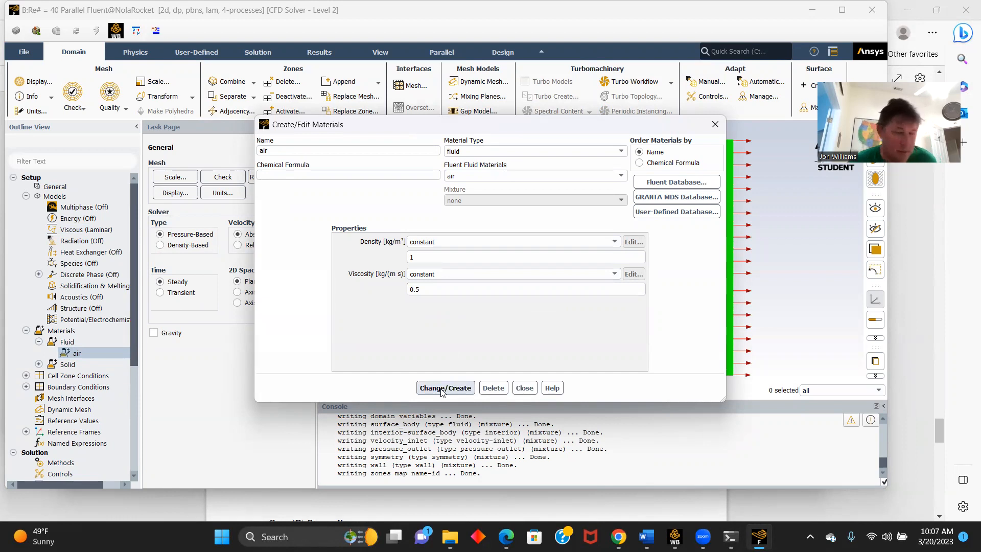
{"action": "left_click", "coordinate": [523, 389]}
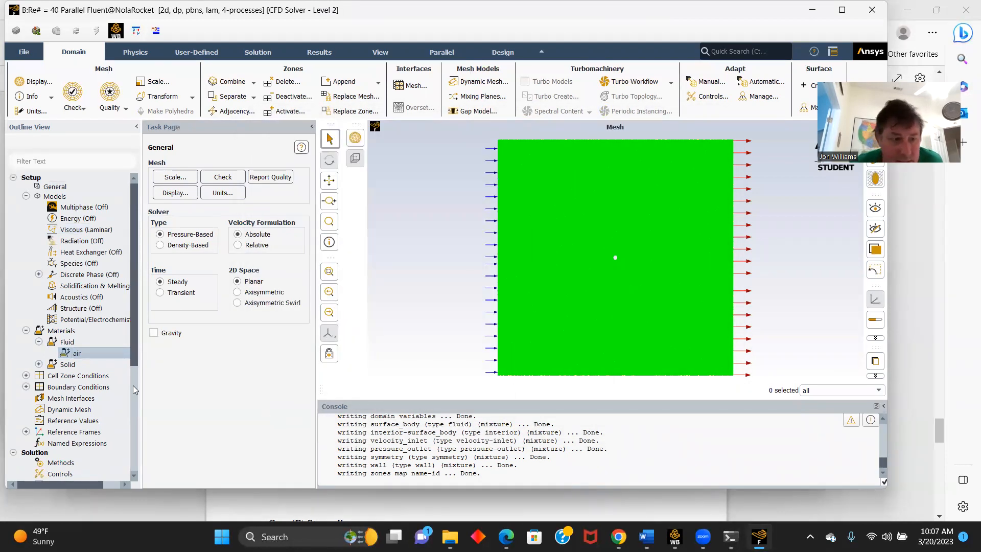
Step: Set the velocity magnitude of the velocity_inlet boundary to 20 m/s
{"action": "double_click", "coordinate": [84, 389]}
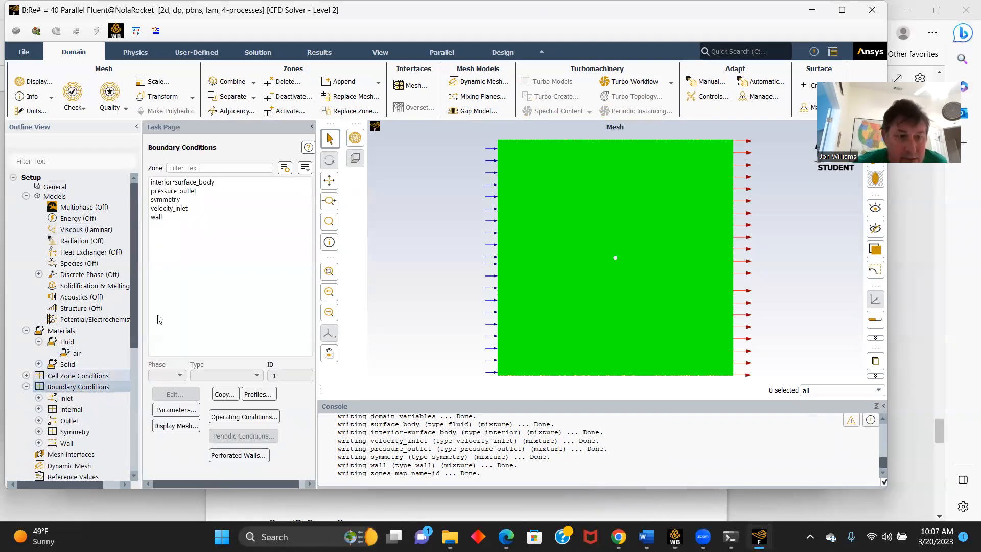
{"action": "left_click", "coordinate": [180, 209]}
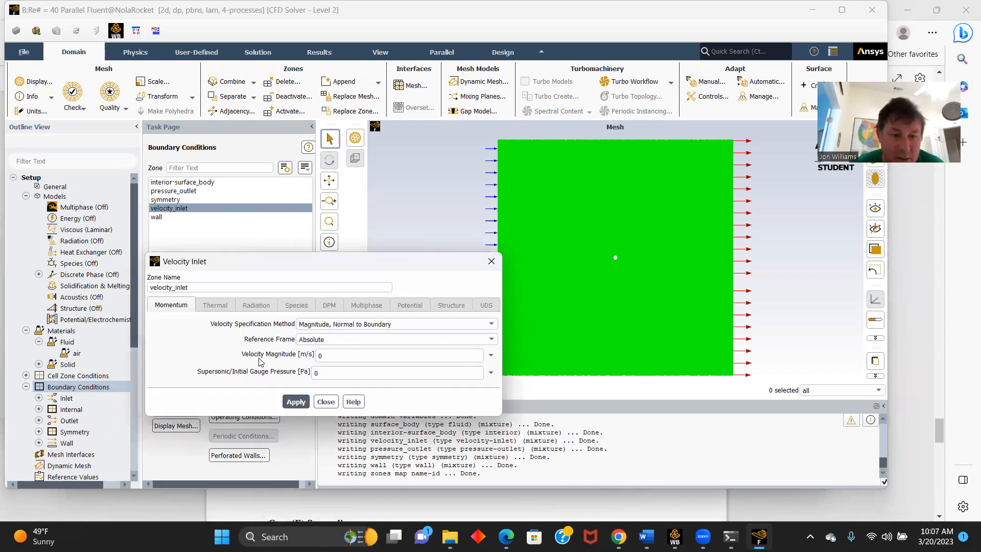
{"action": "left_click", "coordinate": [323, 356]}
{"action": "key", "text": "BackSpace"}
{"action": "type", "text": "20"}
{"action": "left_click", "coordinate": [297, 402]}
{"action": "left_click", "coordinate": [326, 402]}
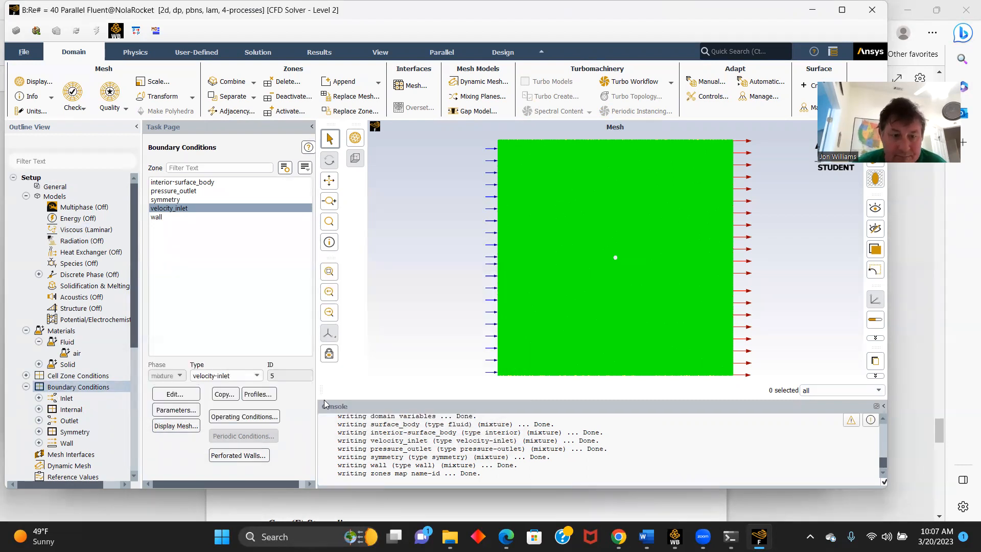
Step: Compute the reference values from velocity_inlet
{"action": "scroll", "coordinate": [105, 355], "scroll_direction": "down", "scroll_amount": 3}
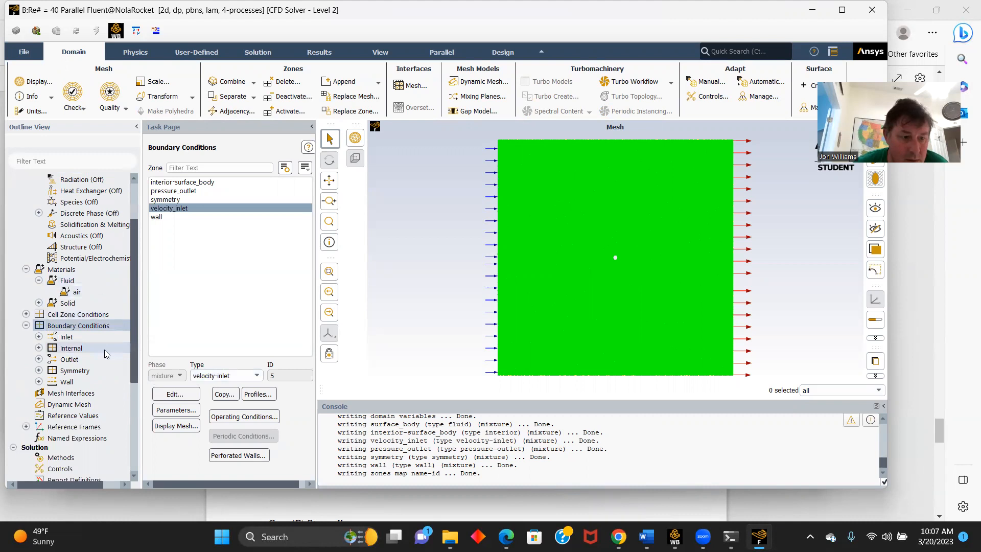
{"action": "left_click", "coordinate": [77, 383]}
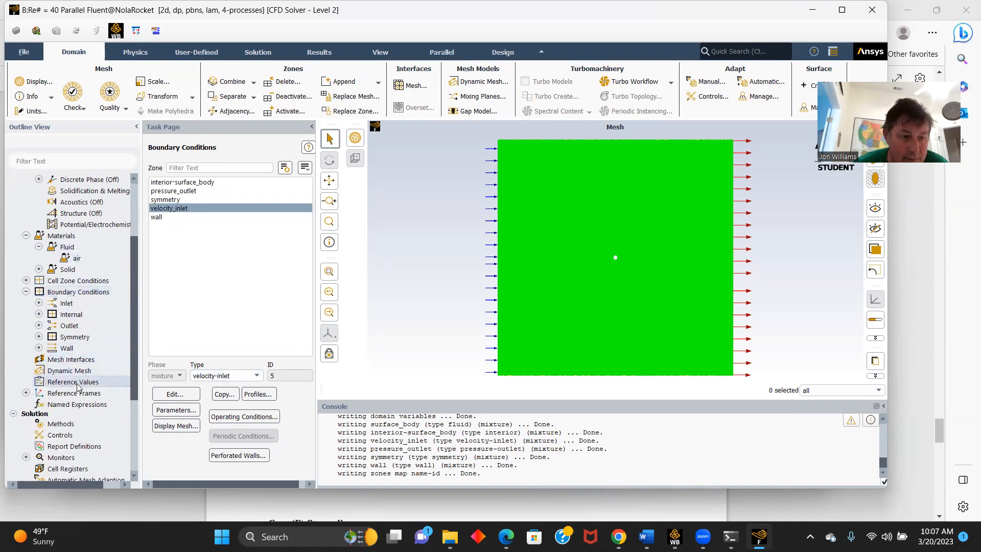
{"action": "left_click", "coordinate": [309, 174]}
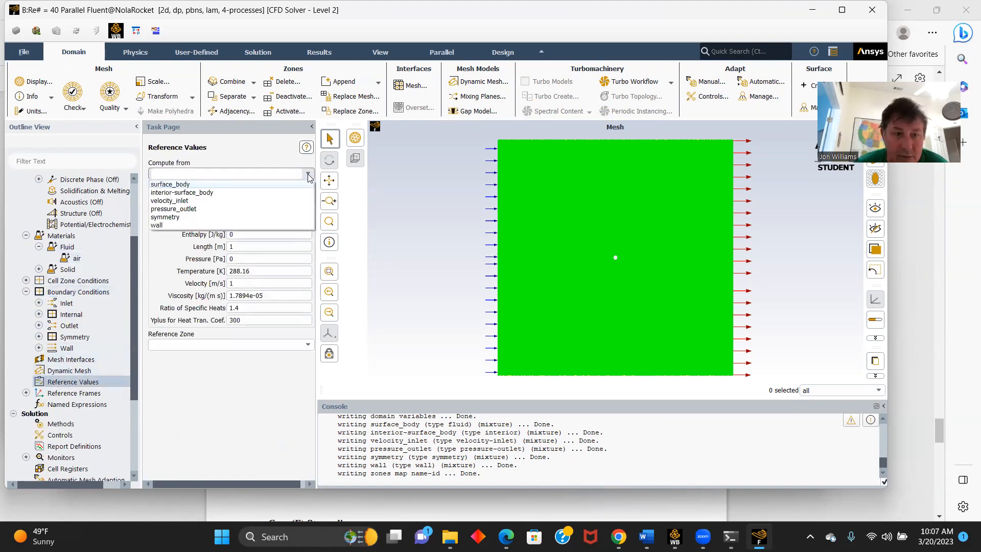
{"action": "left_click", "coordinate": [227, 200]}
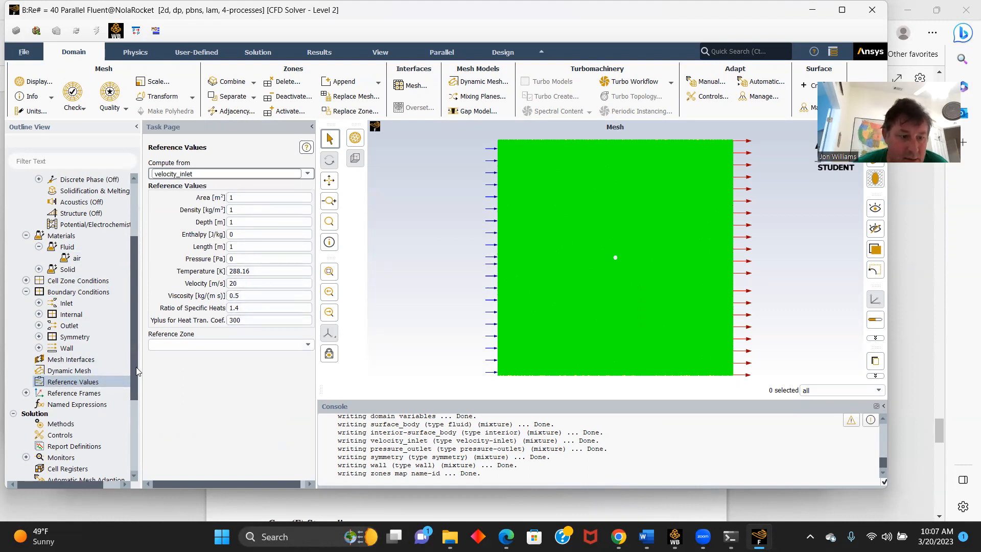
Step: Create a drag coefficient report definition for the wall zone, with a report file and a report plot
{"action": "scroll", "coordinate": [137, 372], "scroll_direction": "down", "scroll_amount": 3}
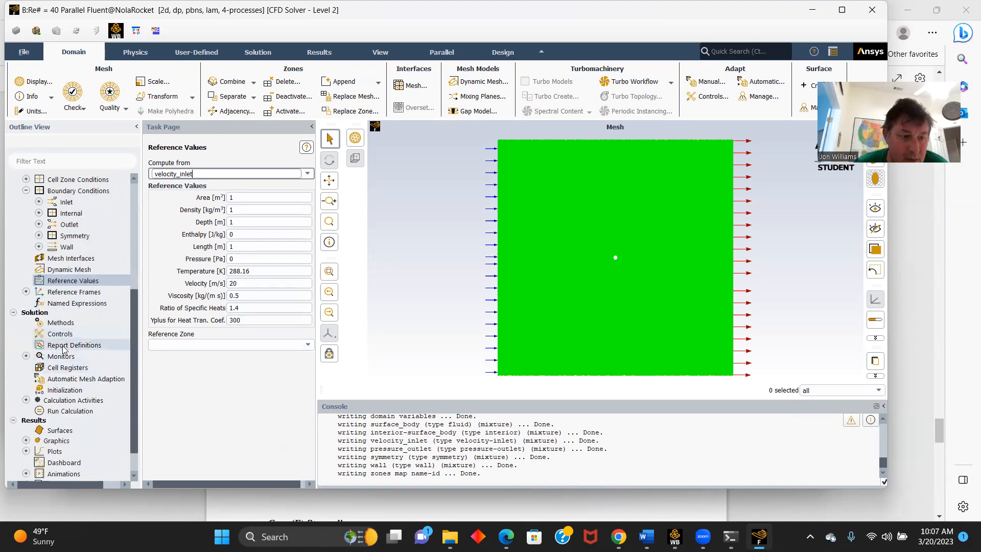
{"action": "double_click", "coordinate": [70, 346]}
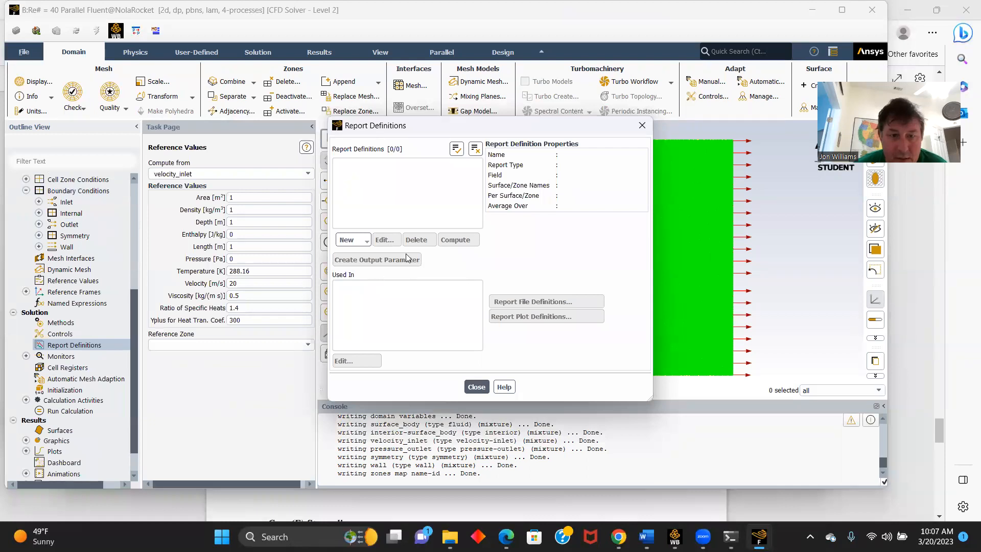
{"action": "left_click", "coordinate": [363, 240]}
{"action": "mouse_move", "coordinate": [377, 277]}
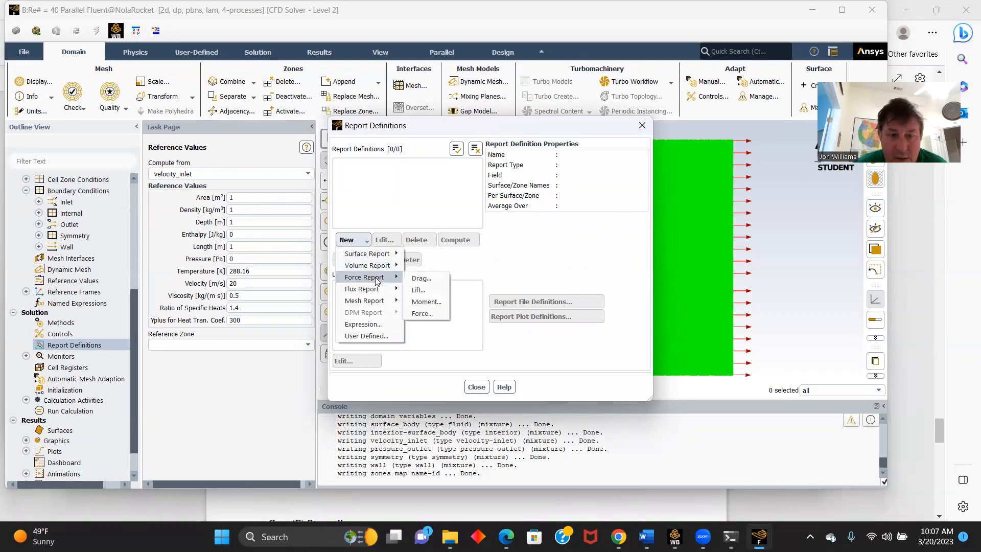
{"action": "left_click", "coordinate": [420, 279]}
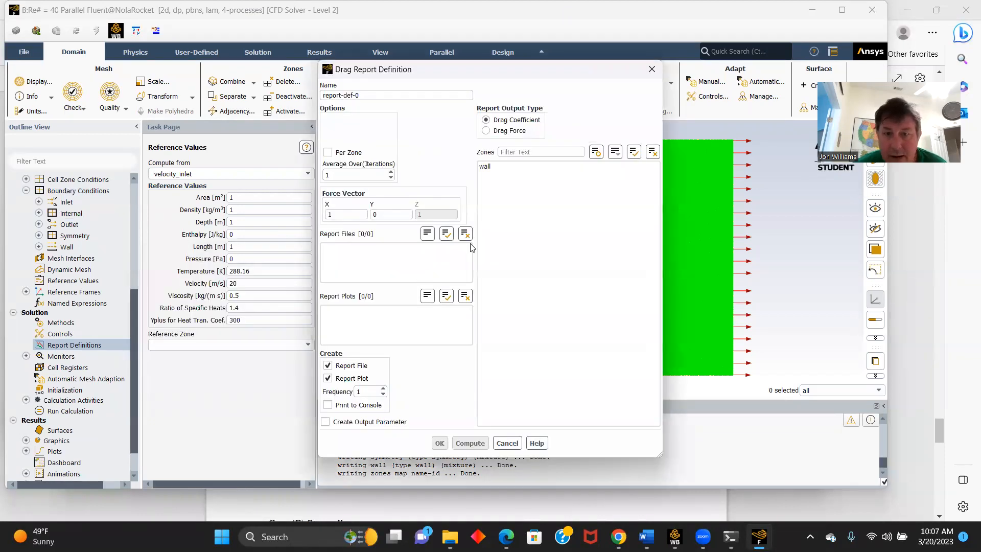
{"action": "left_click", "coordinate": [484, 164]}
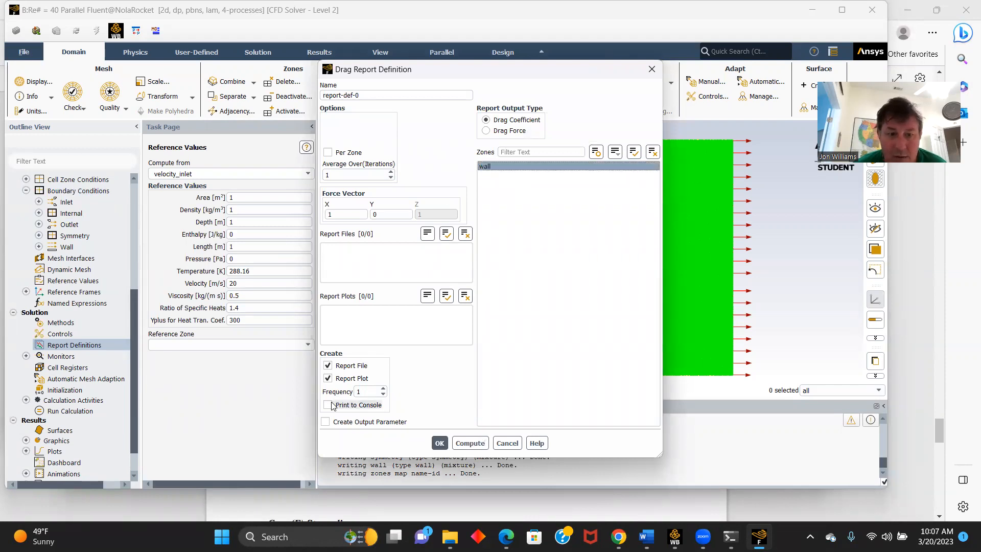
{"action": "left_click", "coordinate": [440, 443]}
{"action": "left_click", "coordinate": [475, 386]}
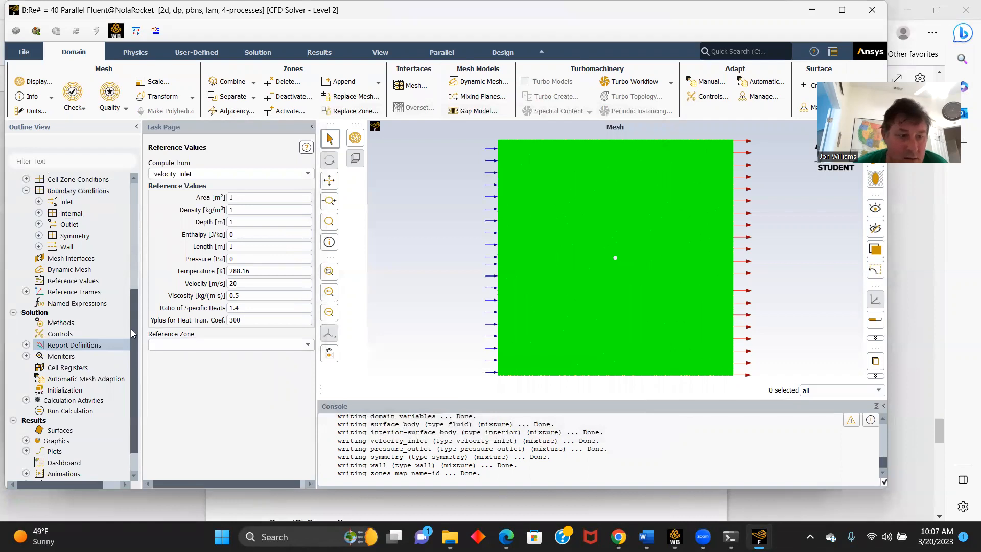
Step: Check the solution methods, then set hybrid initialization to 25 iterations and initialize the solution
{"action": "left_click", "coordinate": [58, 324]}
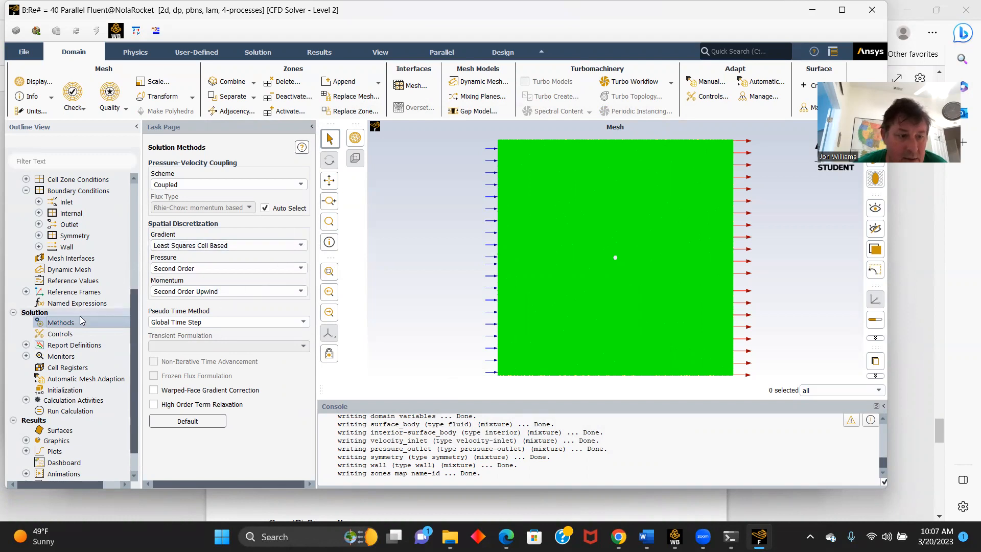
{"action": "scroll", "coordinate": [72, 358], "scroll_direction": "down", "scroll_amount": 1}
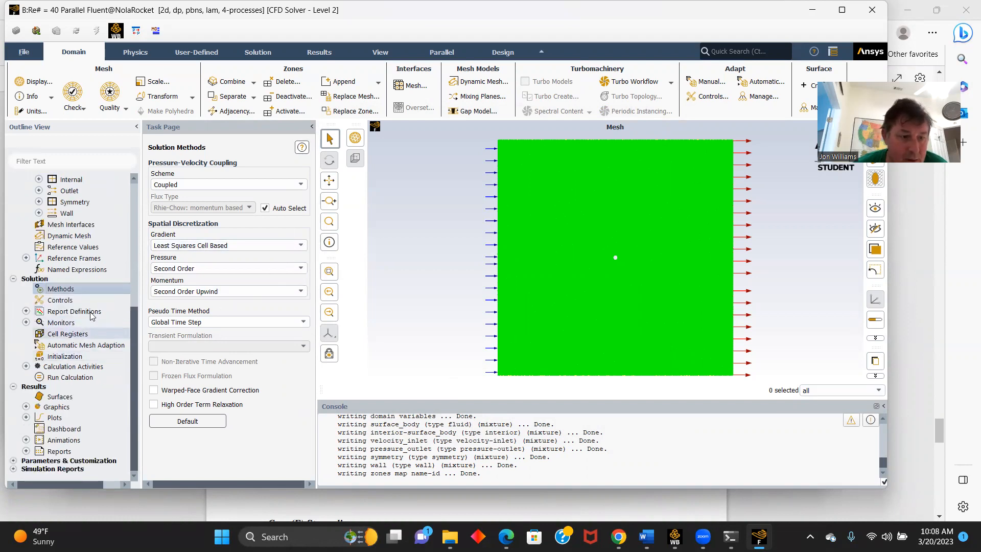
{"action": "left_click", "coordinate": [65, 357]}
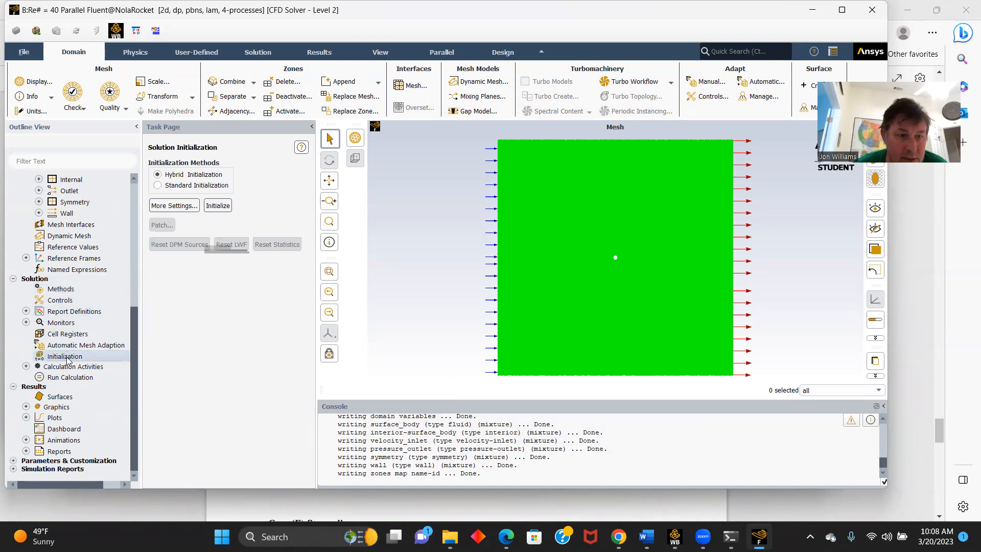
{"action": "left_click", "coordinate": [172, 205]}
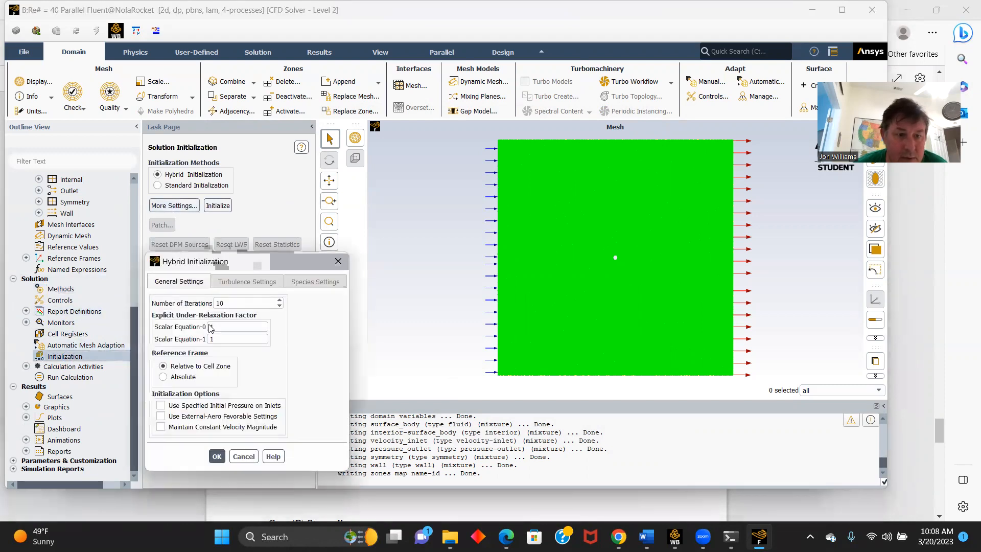
{"action": "left_click", "coordinate": [227, 304]}
{"action": "key", "text": "BackSpace"}
{"action": "key", "text": "BackSpace"}
{"action": "type", "text": "25"}
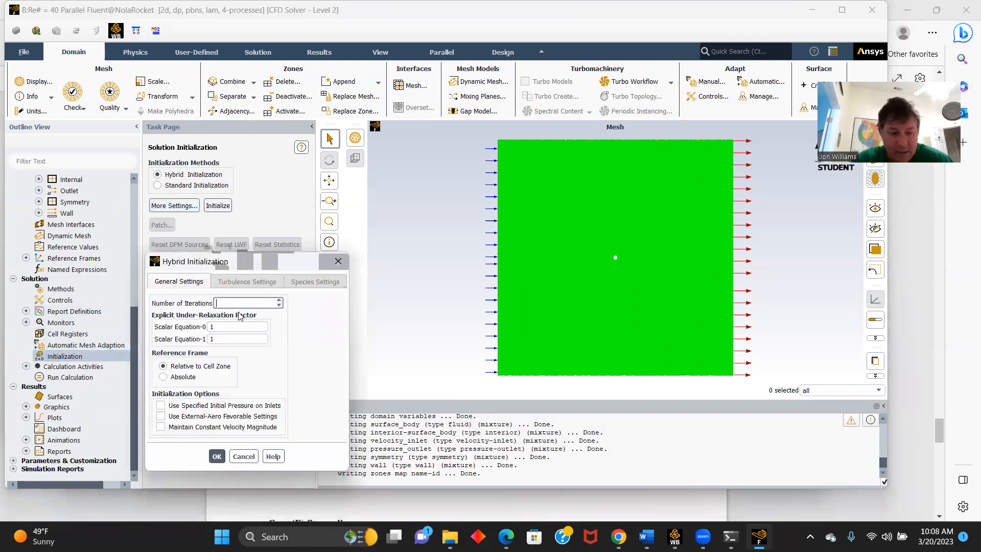
{"action": "left_click", "coordinate": [216, 457]}
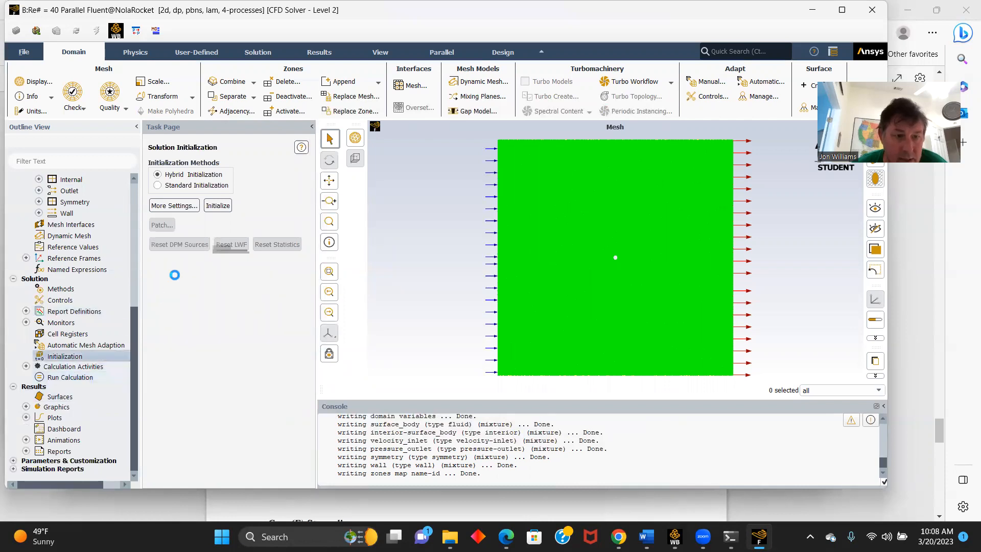
{"action": "left_click", "coordinate": [229, 207]}
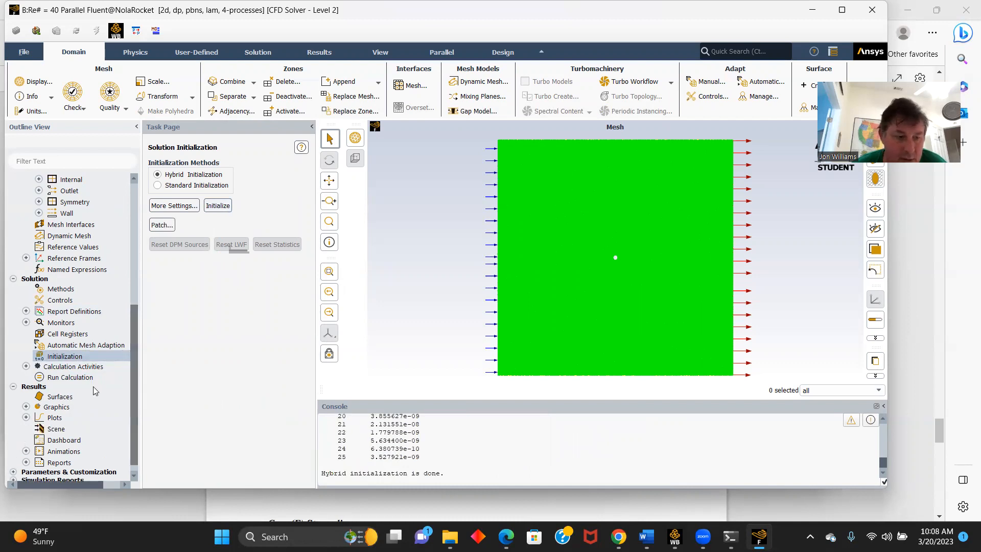
Step: Run the calculation with 500 iterations and dismiss the completion message
{"action": "left_click", "coordinate": [60, 381]}
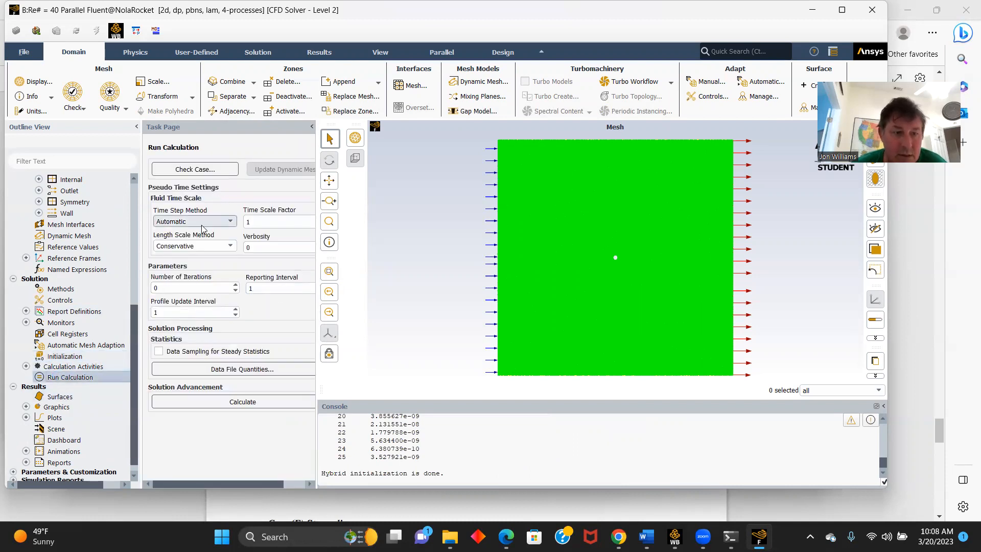
{"action": "left_click", "coordinate": [161, 288]}
{"action": "type", "text": "500"}
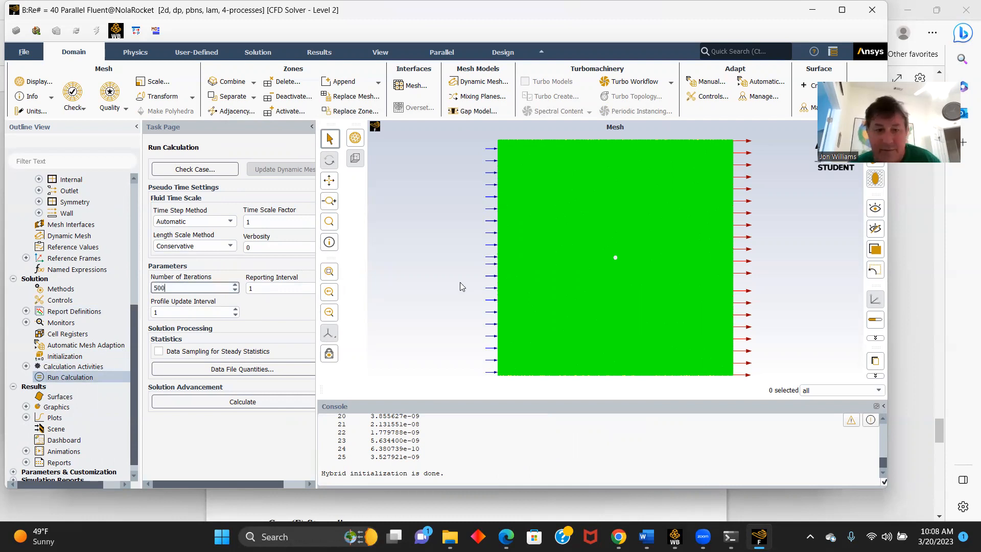
{"action": "left_click", "coordinate": [236, 403]}
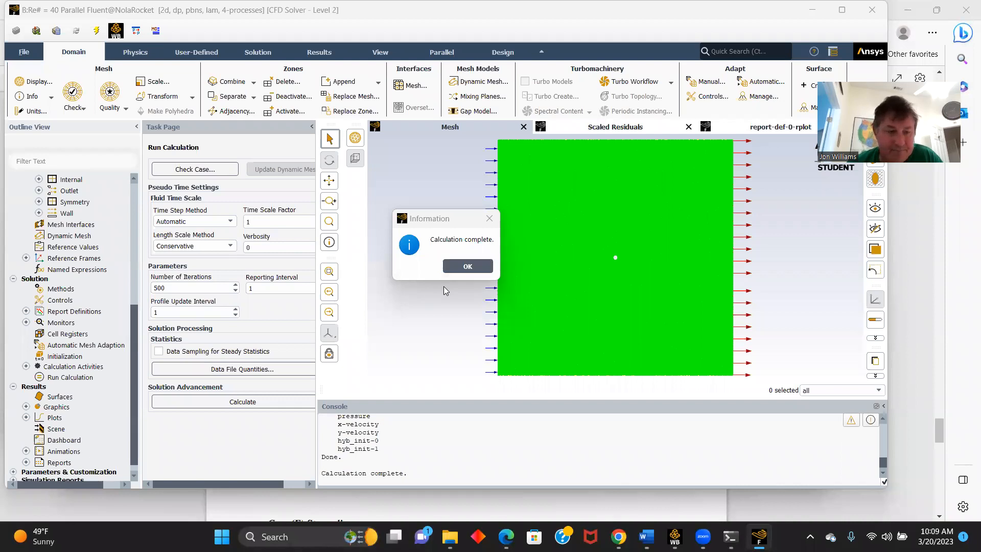
{"action": "left_click", "coordinate": [466, 266]}
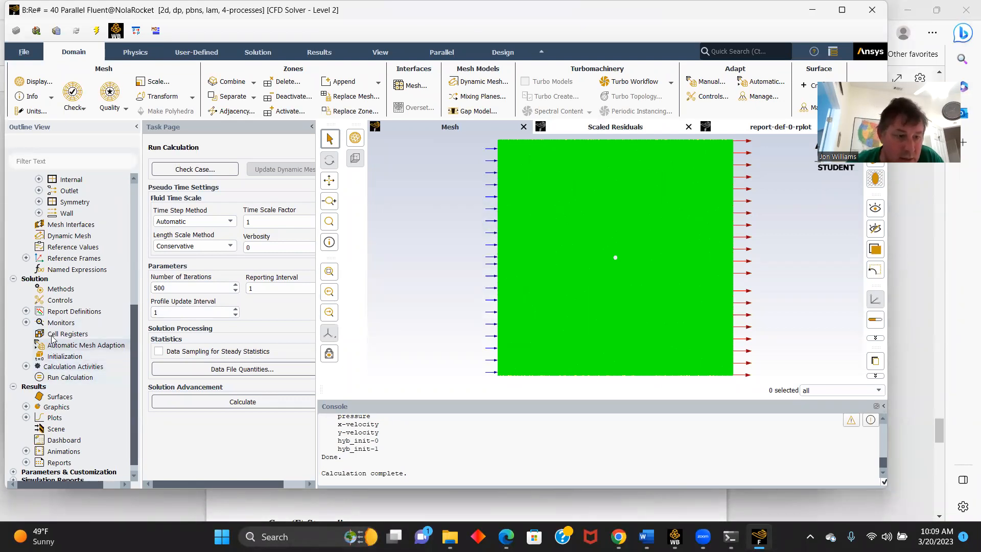
Step: Compute the drag coefficient on the wall from report-def-0 and highlight the computed value in the console
{"action": "left_click", "coordinate": [26, 311]}
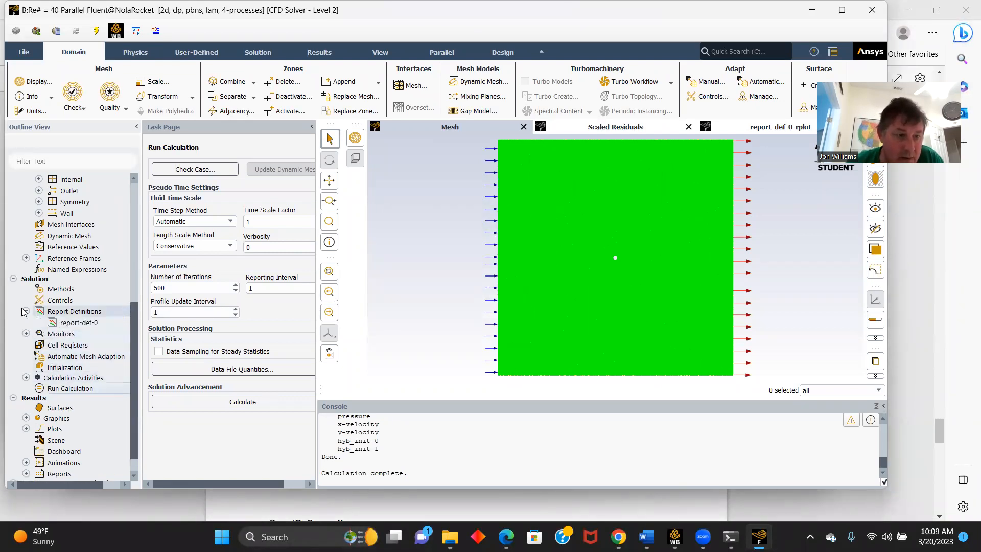
{"action": "double_click", "coordinate": [77, 323]}
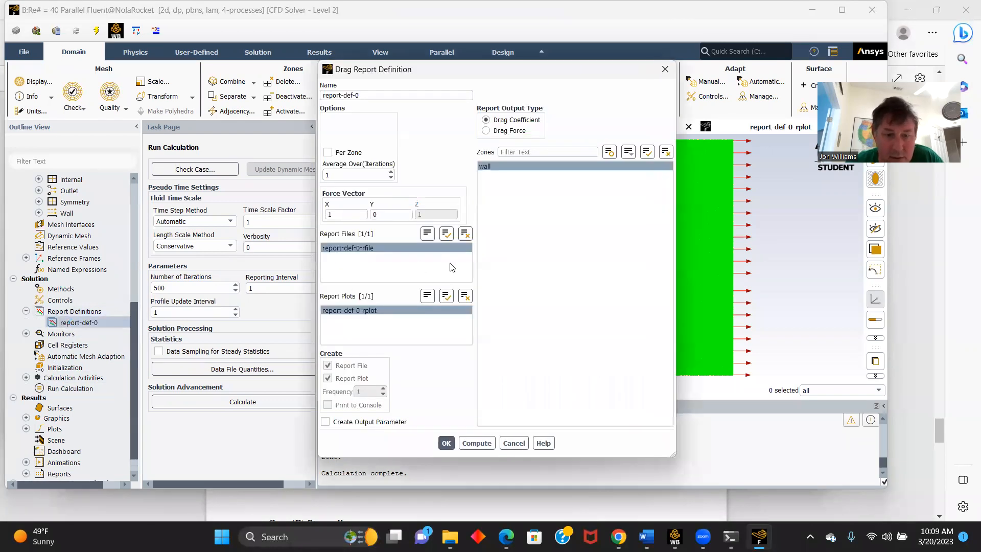
{"action": "left_click", "coordinate": [471, 444]}
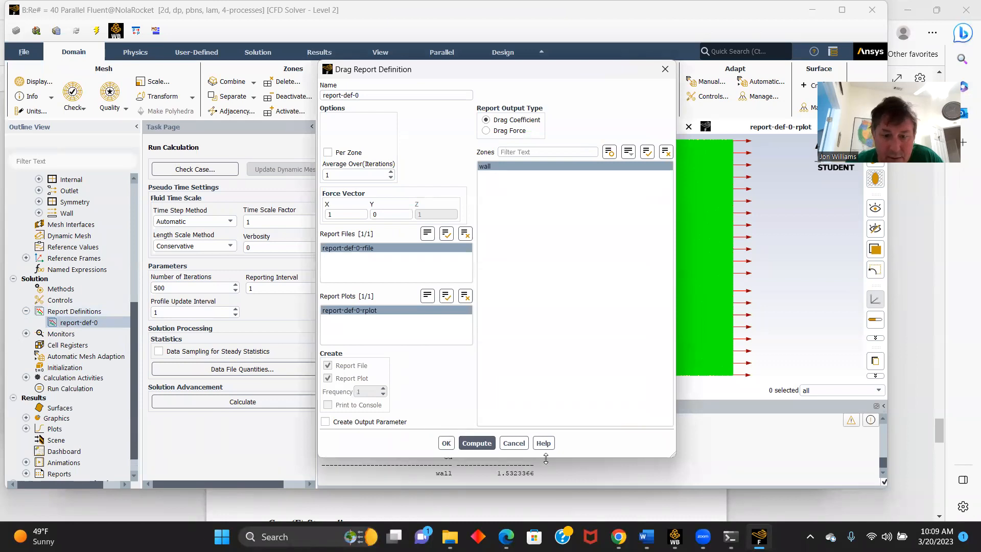
{"action": "left_click", "coordinate": [446, 443]}
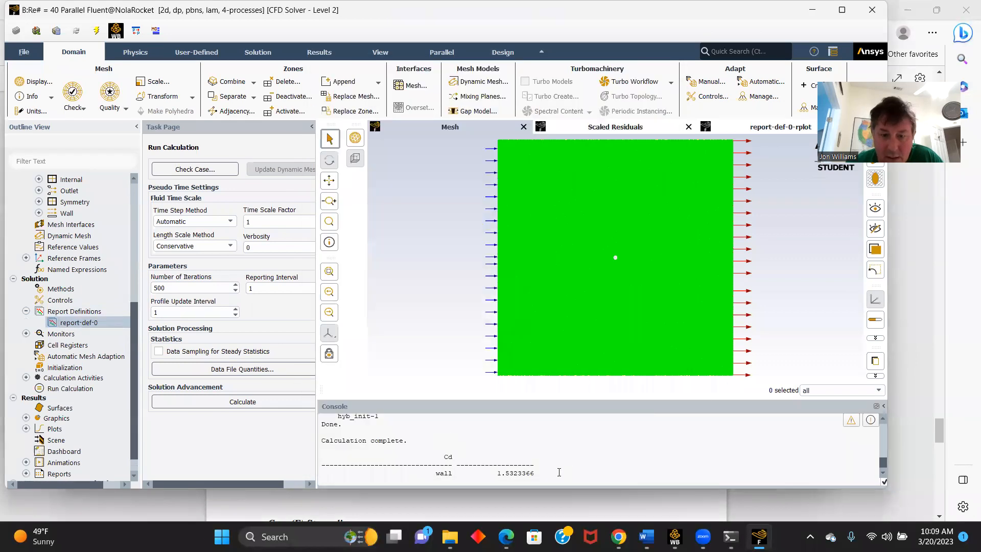
{"action": "left_click_drag", "start_coordinate": [536, 473], "coordinate": [490, 473]}
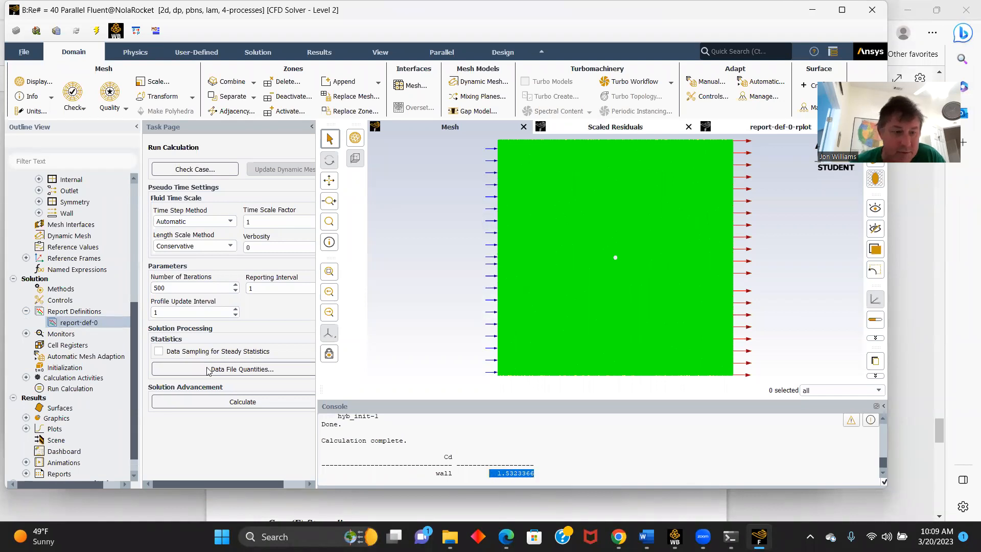
Step: Print the force report for the wall zone along direction vector X 1, Y 0 and highlight the net total force
{"action": "scroll", "coordinate": [130, 373], "scroll_direction": "down", "scroll_amount": 1}
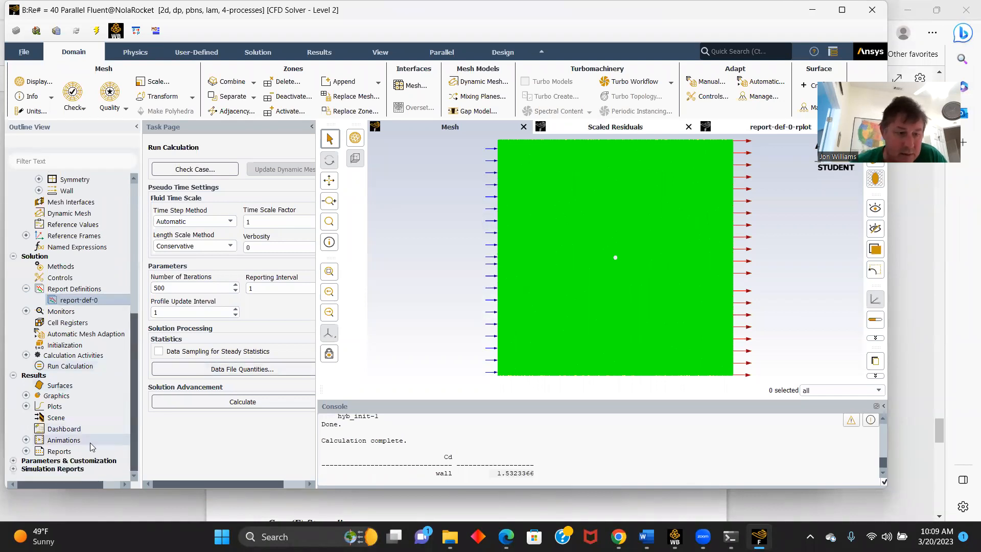
{"action": "left_click", "coordinate": [26, 451]}
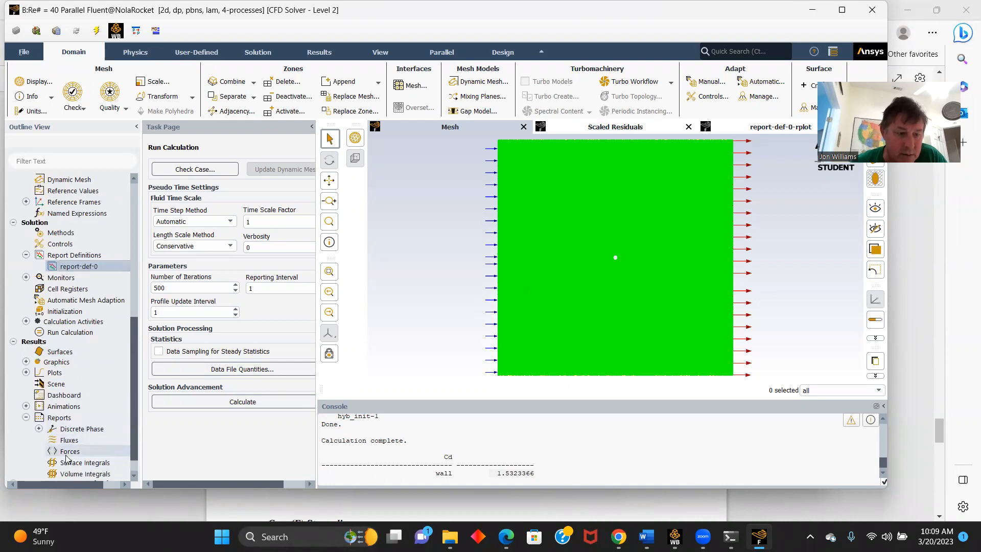
{"action": "double_click", "coordinate": [67, 453]}
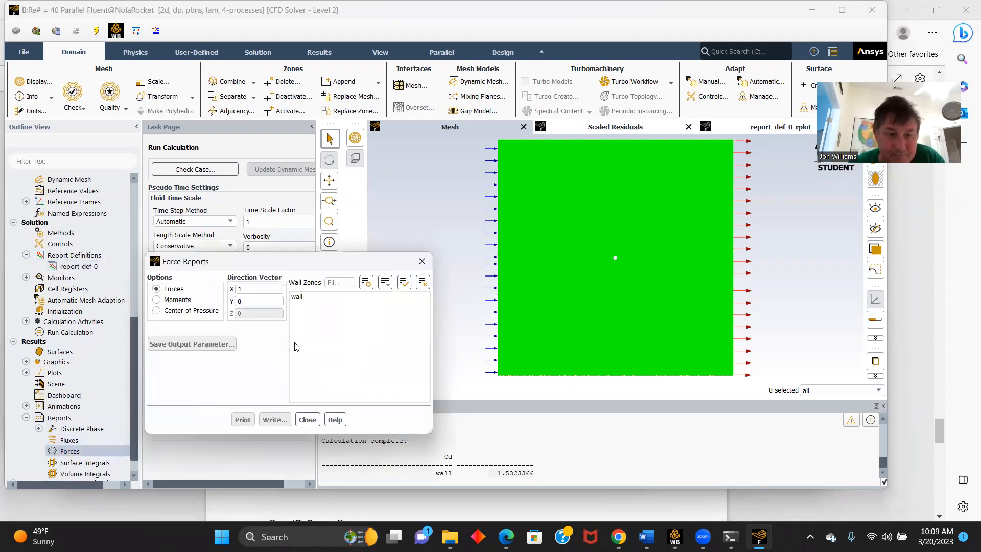
{"action": "left_click", "coordinate": [297, 297]}
{"action": "left_click", "coordinate": [241, 419]}
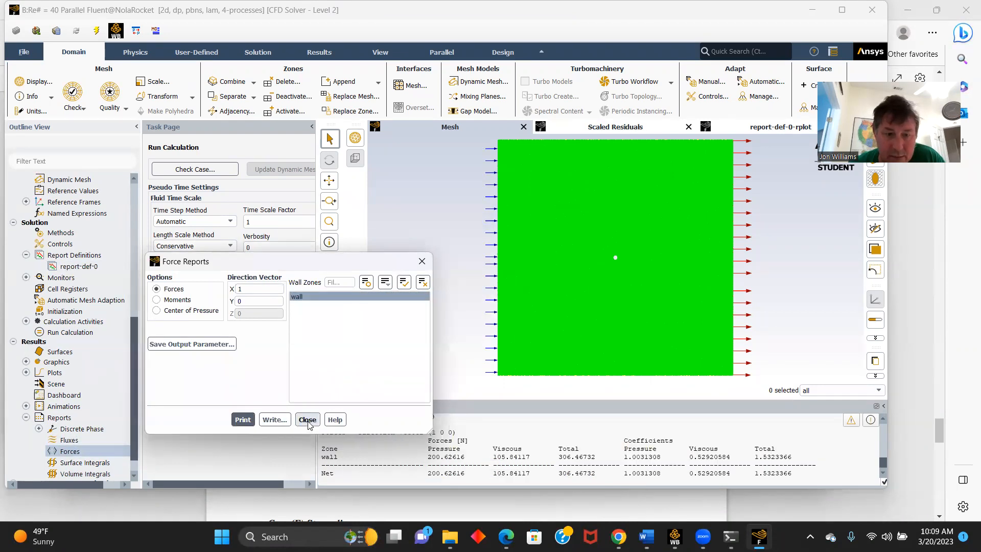
{"action": "left_click", "coordinate": [307, 420]}
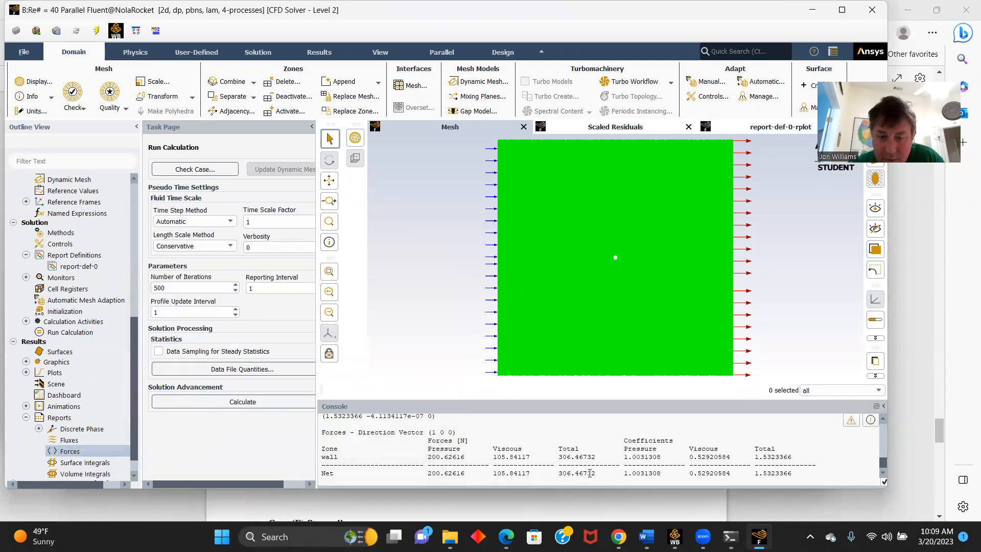
{"action": "left_click_drag", "start_coordinate": [594, 473], "coordinate": [548, 474]}
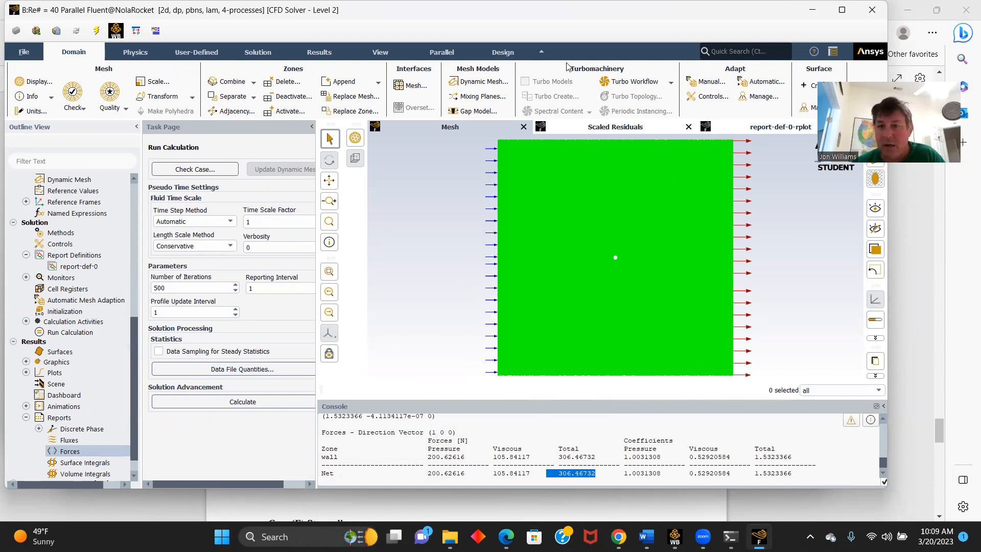
Step: Quit Fluent, switch to Workbench and open the Results of the Re# = 40 system in CFD-Post
{"action": "left_click", "coordinate": [871, 10]}
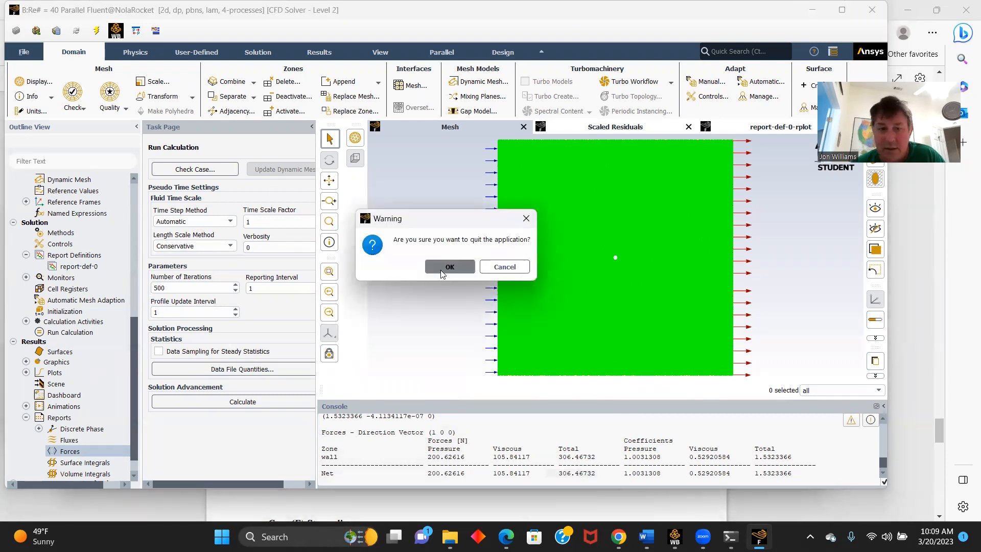
{"action": "left_click", "coordinate": [469, 267]}
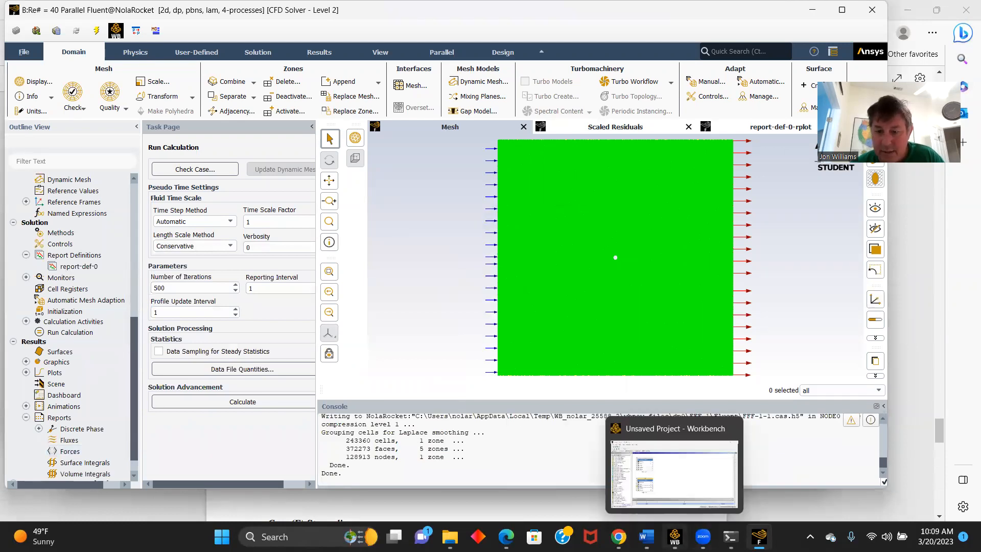
{"action": "left_click", "coordinate": [674, 536]}
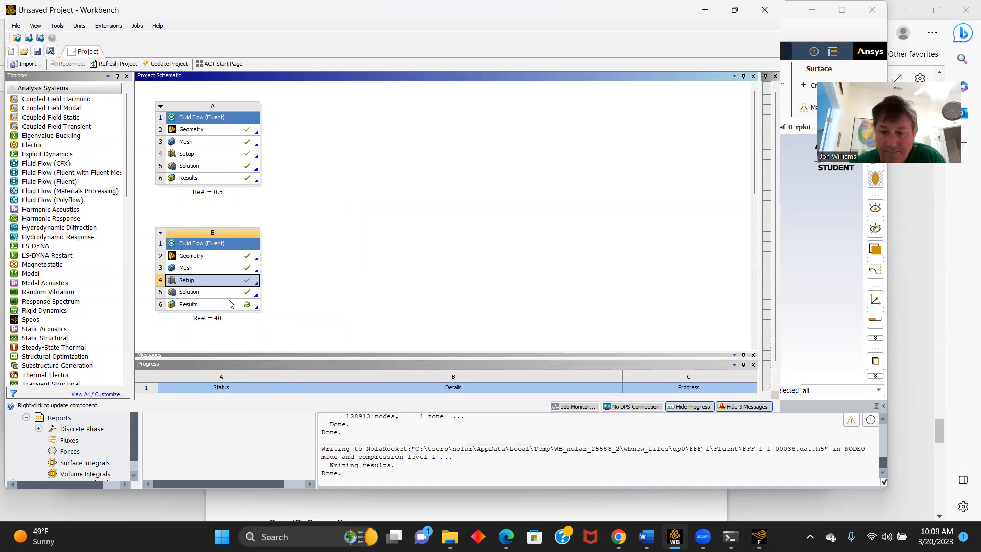
{"action": "left_click", "coordinate": [191, 304]}
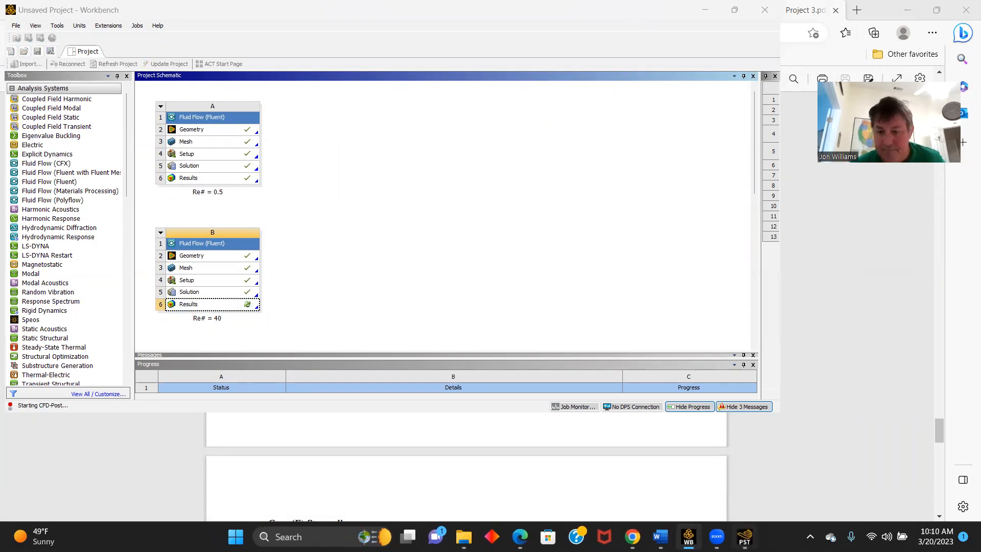
{"action": "left_click", "coordinate": [745, 537]}
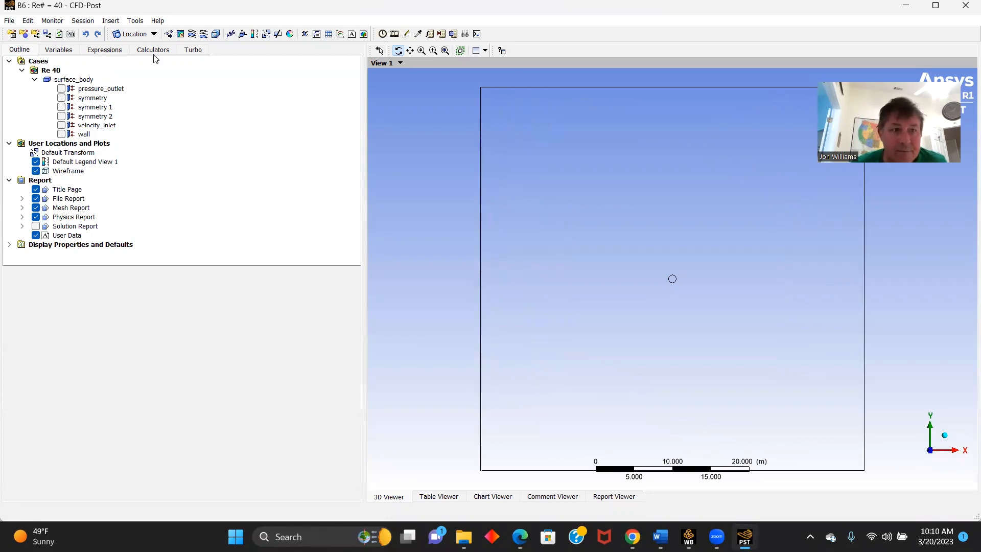
Step: Create a velocity streamline plot starting from velocity_inlet with 500 equally spaced points, and inspect the flow around the circle
{"action": "left_click", "coordinate": [192, 34]}
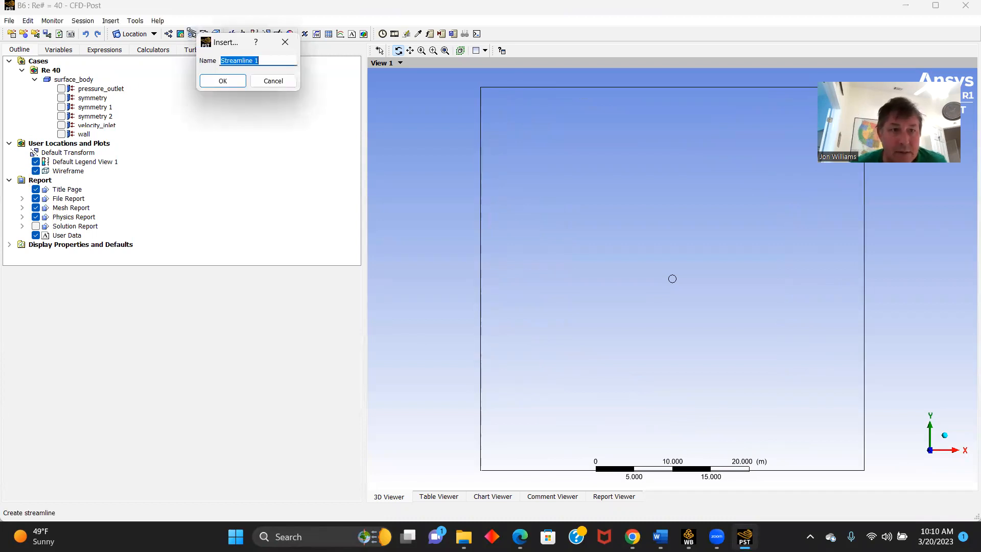
{"action": "left_click", "coordinate": [221, 81]}
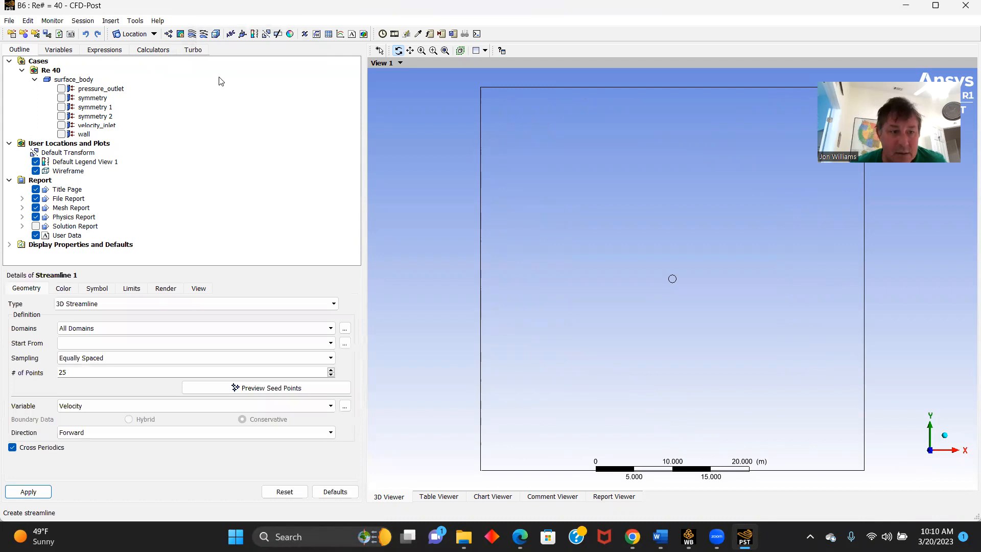
{"action": "left_click", "coordinate": [331, 344]}
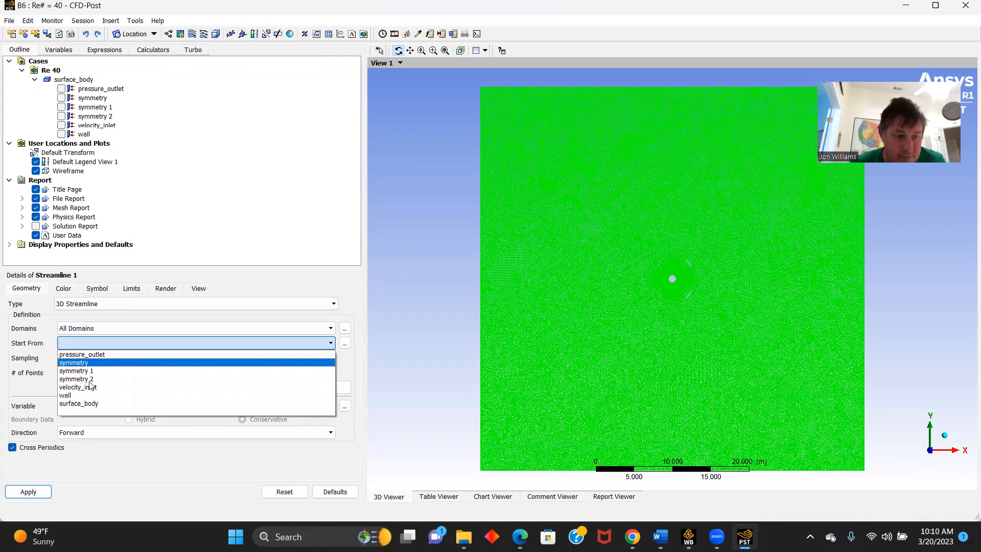
{"action": "left_click", "coordinate": [87, 387]}
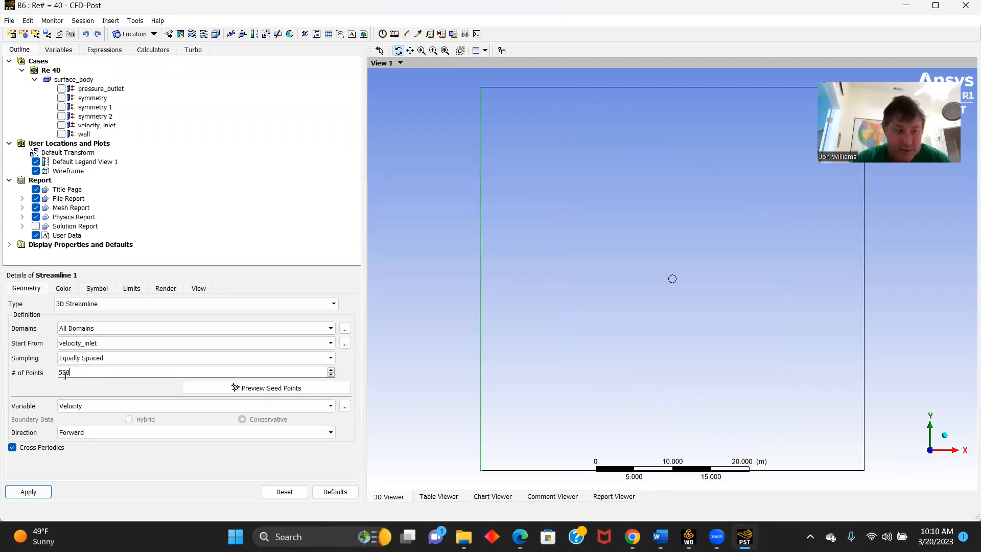
{"action": "left_click", "coordinate": [36, 492]}
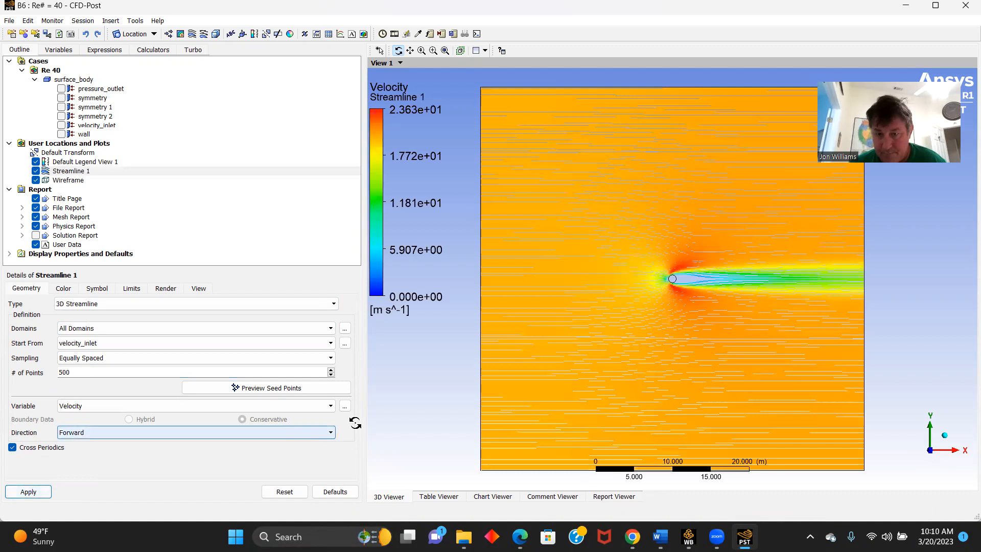
{"action": "scroll", "coordinate": [689, 292], "scroll_direction": "up", "scroll_amount": 3}
{"action": "scroll", "coordinate": [688, 292], "scroll_direction": "up", "scroll_amount": 4}
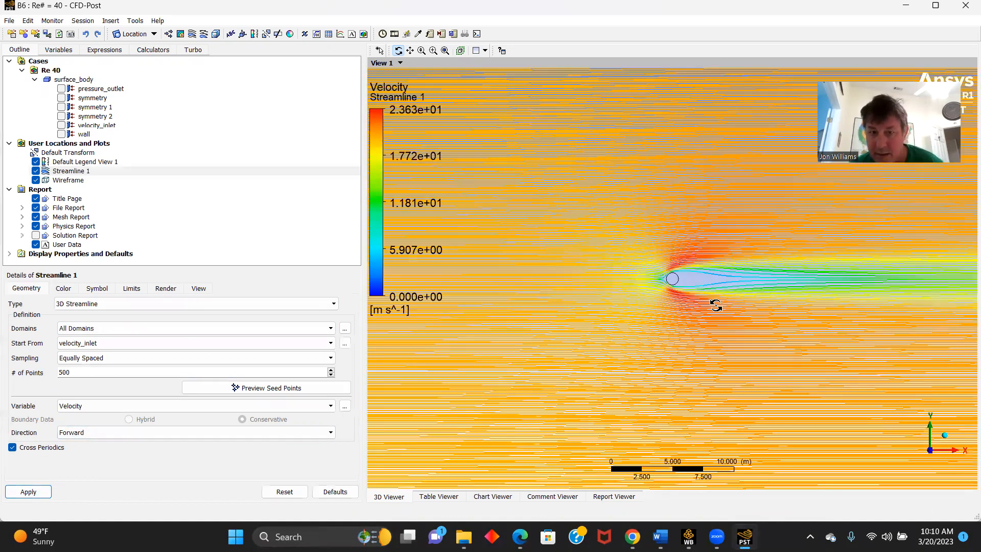
{"action": "scroll", "coordinate": [713, 305], "scroll_direction": "up", "scroll_amount": 1}
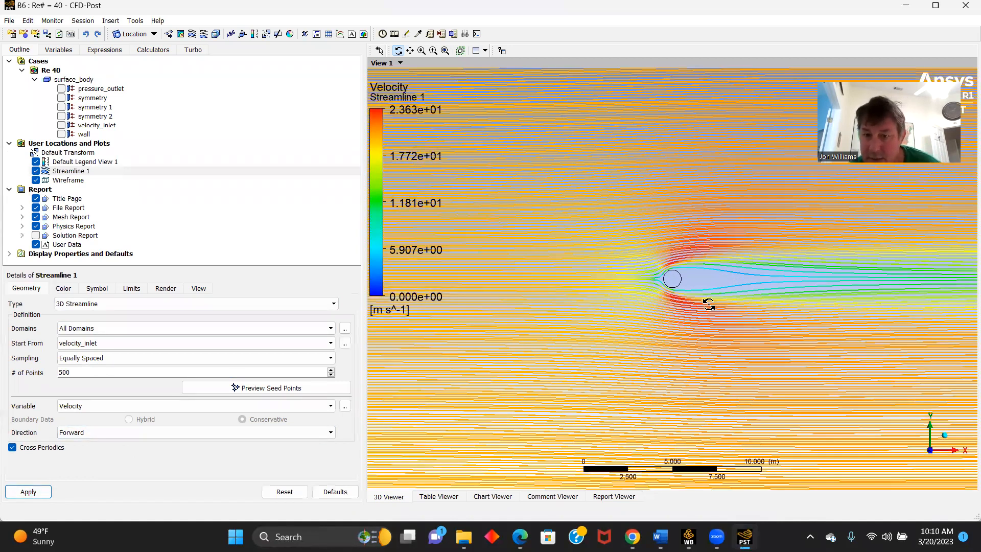
{"action": "scroll", "coordinate": [705, 305], "scroll_direction": "up", "scroll_amount": 1}
{"action": "scroll", "coordinate": [664, 303], "scroll_direction": "down", "scroll_amount": 2}
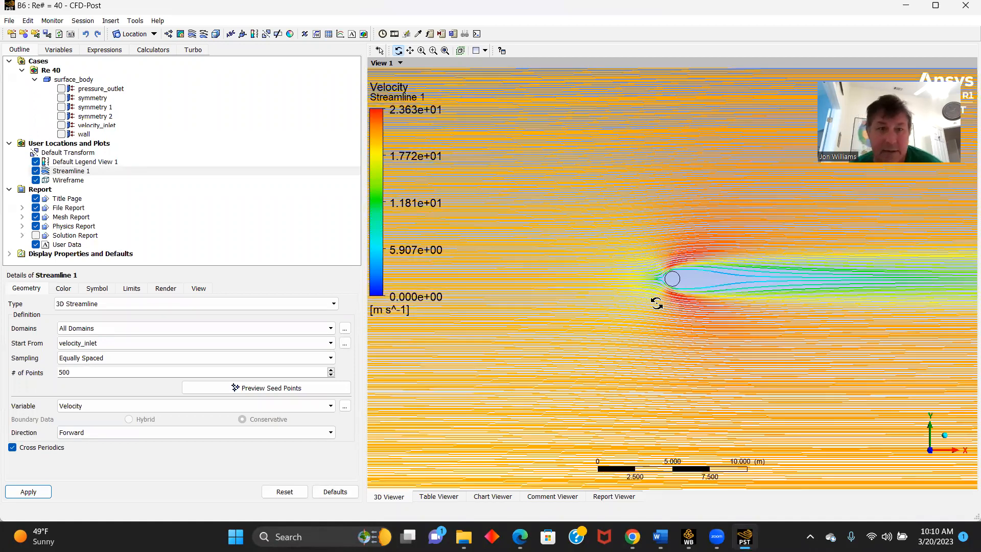
Step: Create a velocity vector plot located on symmetry 1, and inspect the wake behind the circle
{"action": "left_click", "coordinate": [169, 34]}
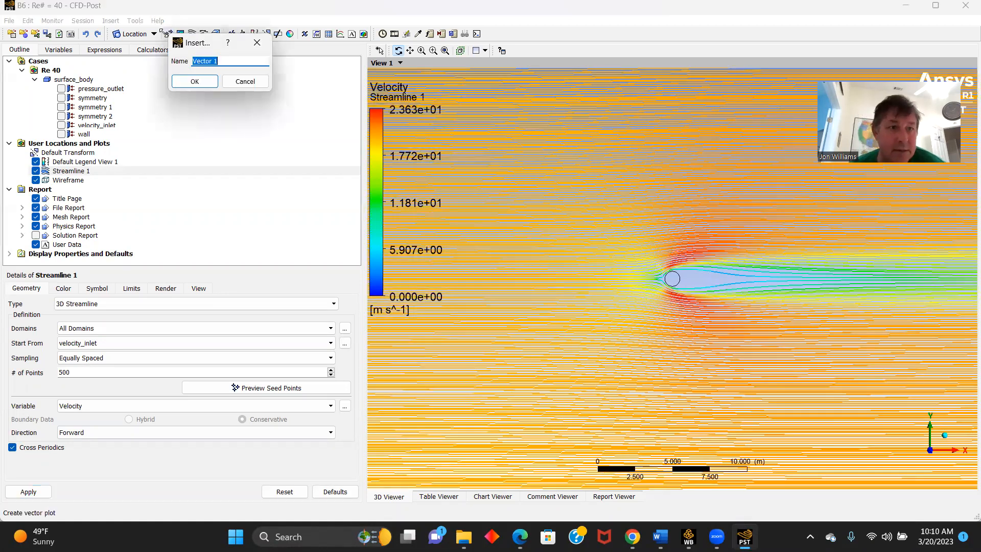
{"action": "left_click", "coordinate": [195, 80]}
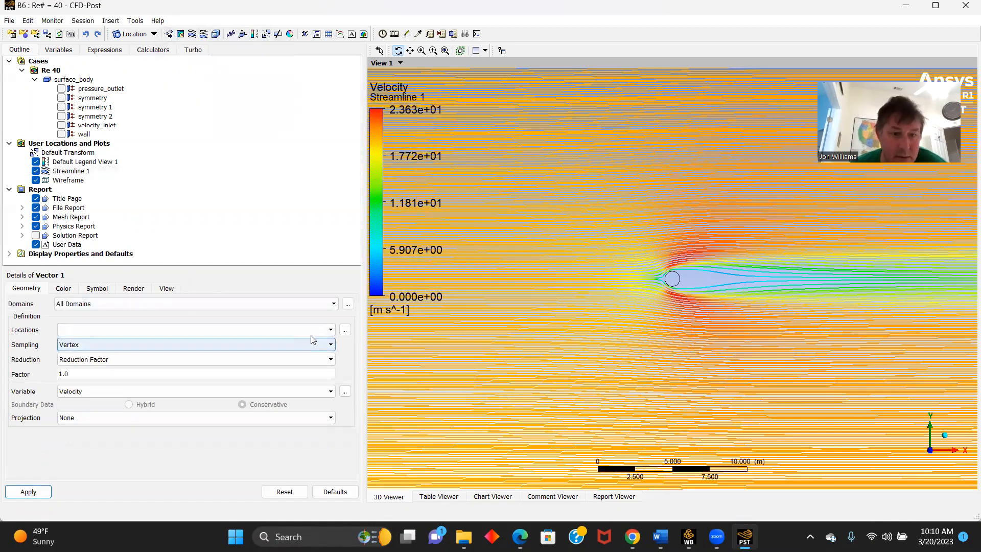
{"action": "left_click", "coordinate": [330, 330]}
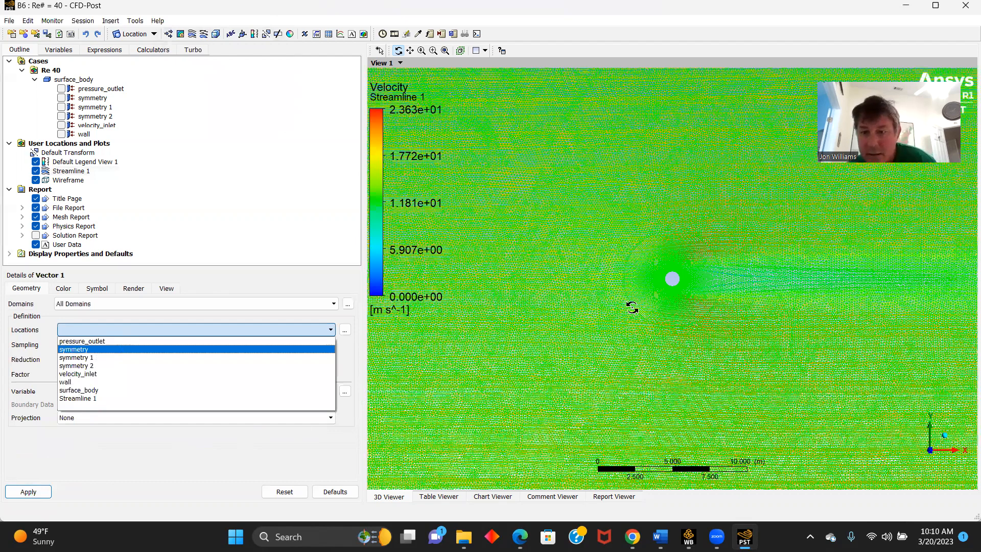
{"action": "scroll", "coordinate": [633, 311], "scroll_direction": "up", "scroll_amount": 3}
{"action": "scroll", "coordinate": [631, 313], "scroll_direction": "up", "scroll_amount": 2}
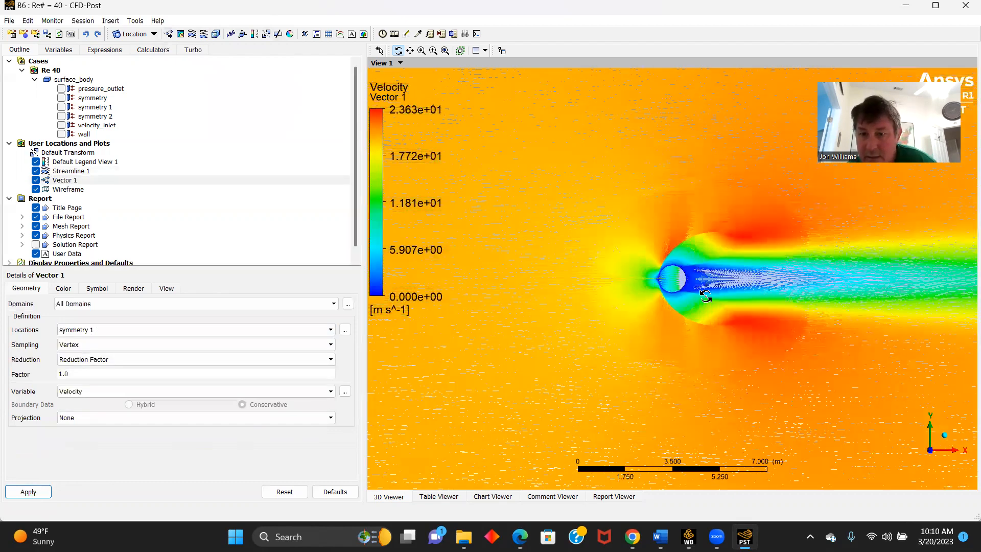
Step: Examine the Re 40 velocity vectors around the cylinder and in the recirculating wake behind it
{"action": "scroll", "coordinate": [764, 294], "scroll_direction": "up", "scroll_amount": 2}
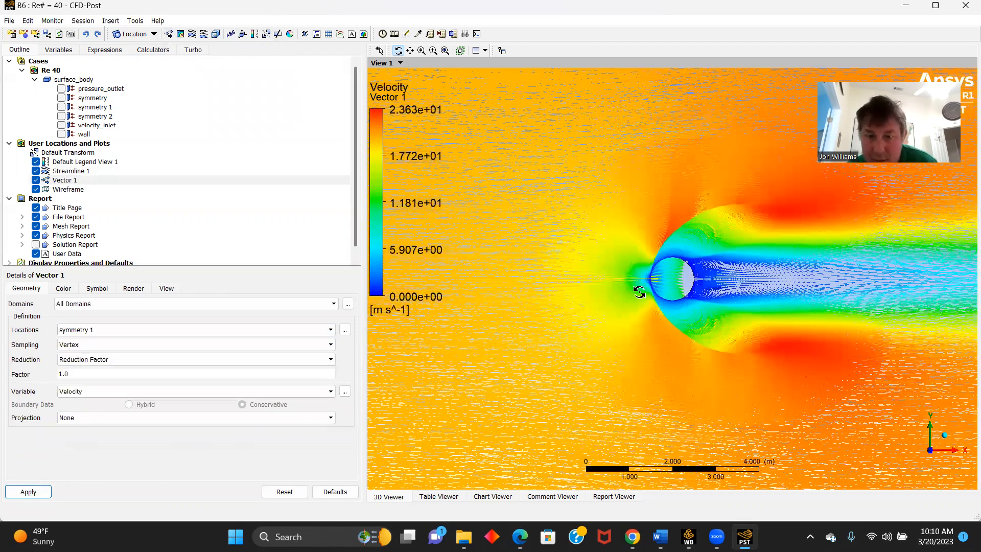
{"action": "left_click_drag", "start_coordinate": [658, 289], "coordinate": [550, 302]}
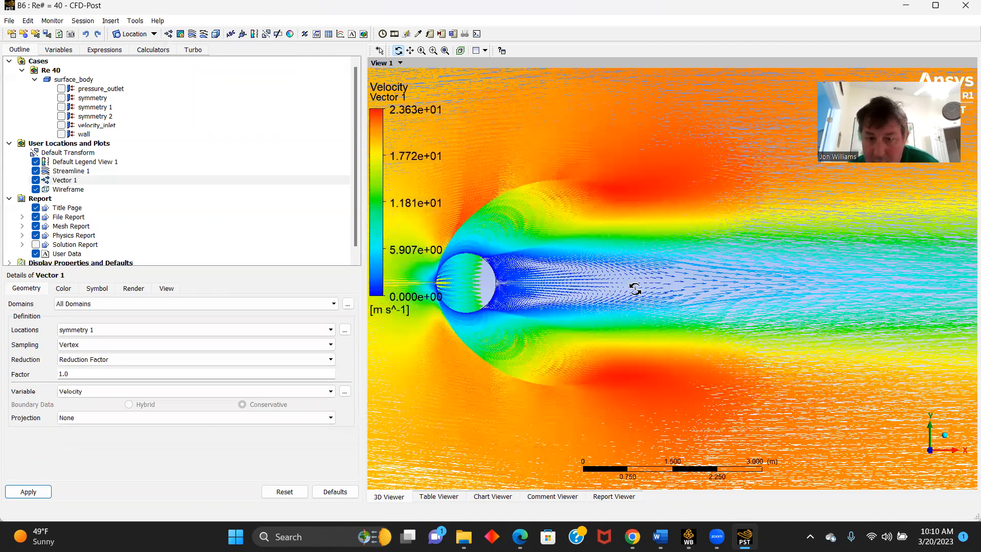
{"action": "left_click_drag", "start_coordinate": [935, 451], "coordinate": [938, 457]}
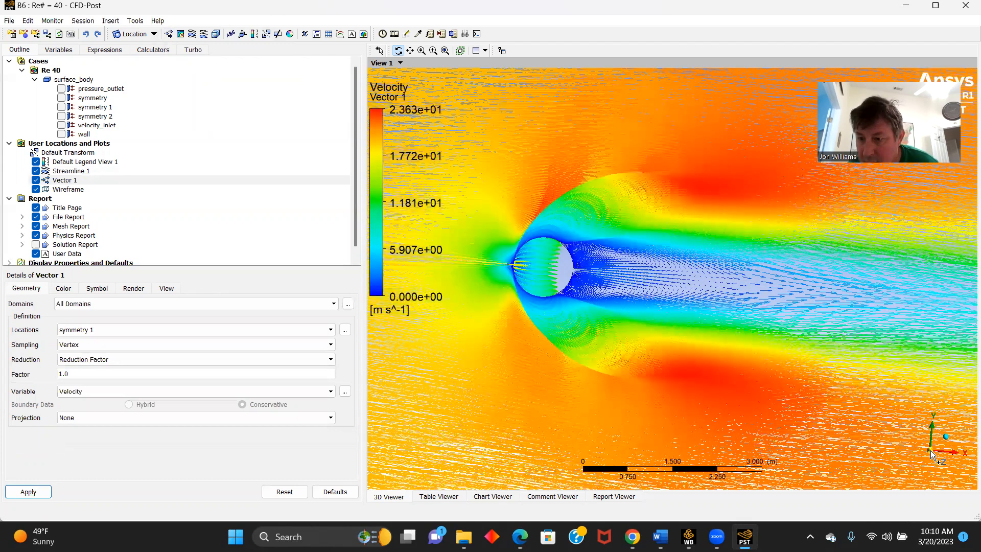
{"action": "key", "text": "z"}
{"action": "scroll", "coordinate": [709, 326], "scroll_direction": "up", "scroll_amount": 3}
{"action": "scroll", "coordinate": [709, 322], "scroll_direction": "up", "scroll_amount": 2}
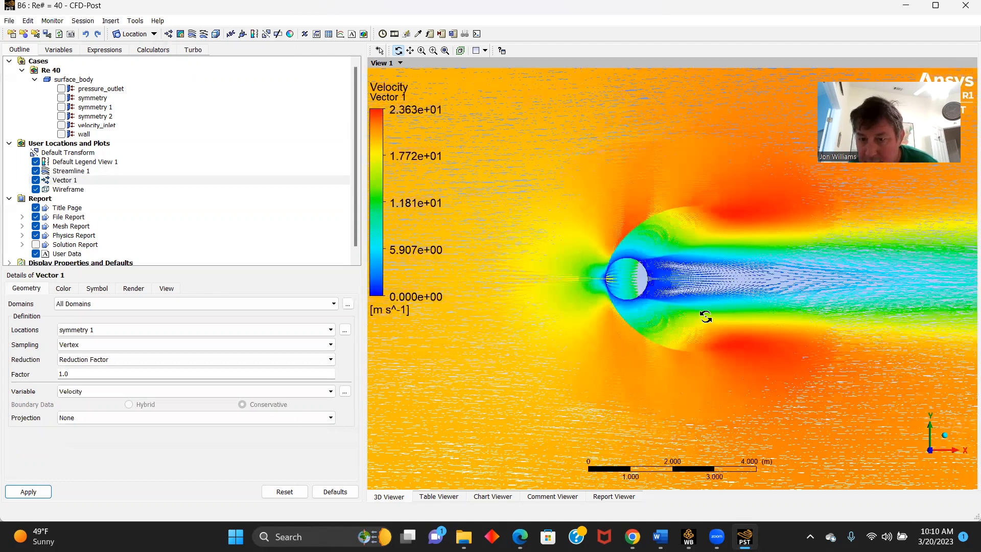
{"action": "scroll", "coordinate": [704, 318], "scroll_direction": "up", "scroll_amount": 4}
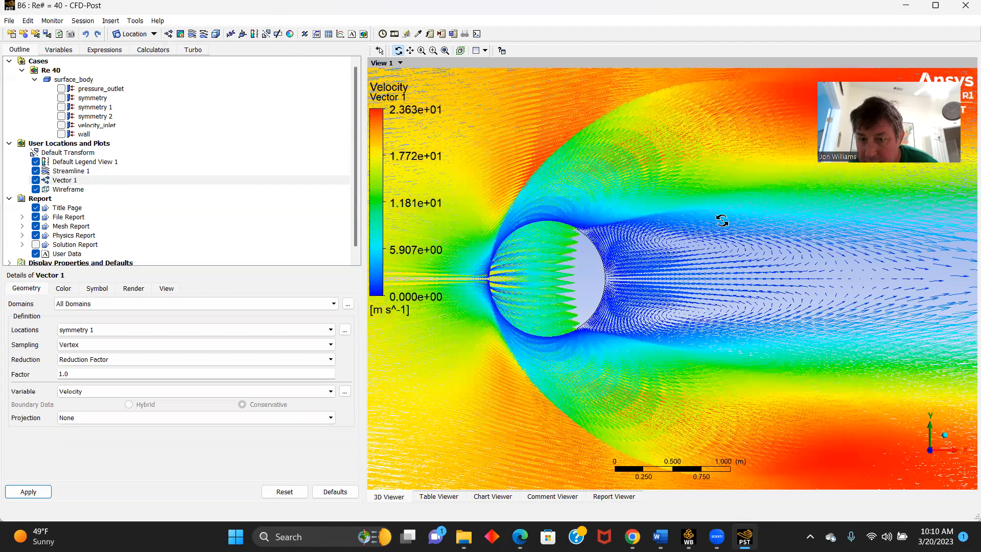
{"action": "scroll", "coordinate": [721, 286], "scroll_direction": "up", "scroll_amount": 2}
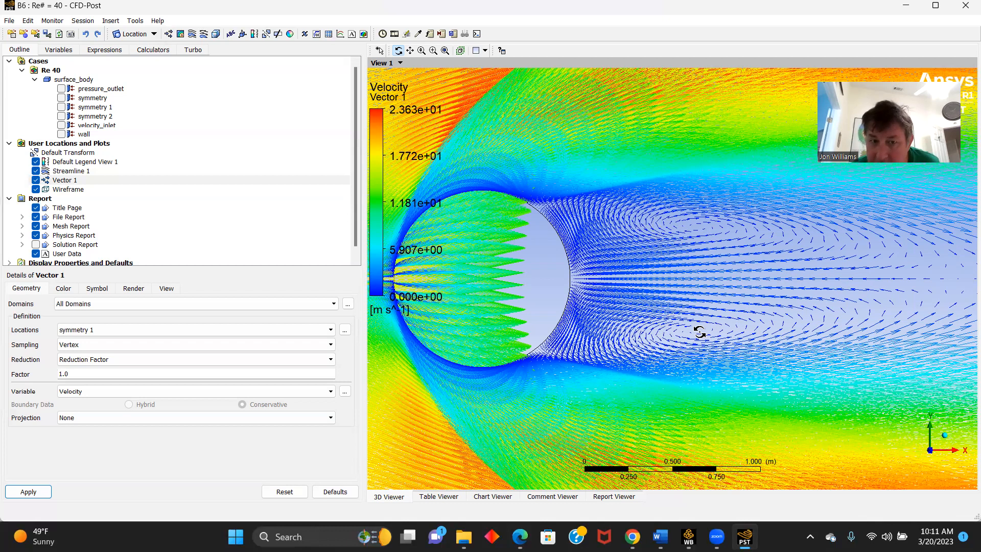
{"action": "scroll", "coordinate": [699, 328], "scroll_direction": "down", "scroll_amount": 1}
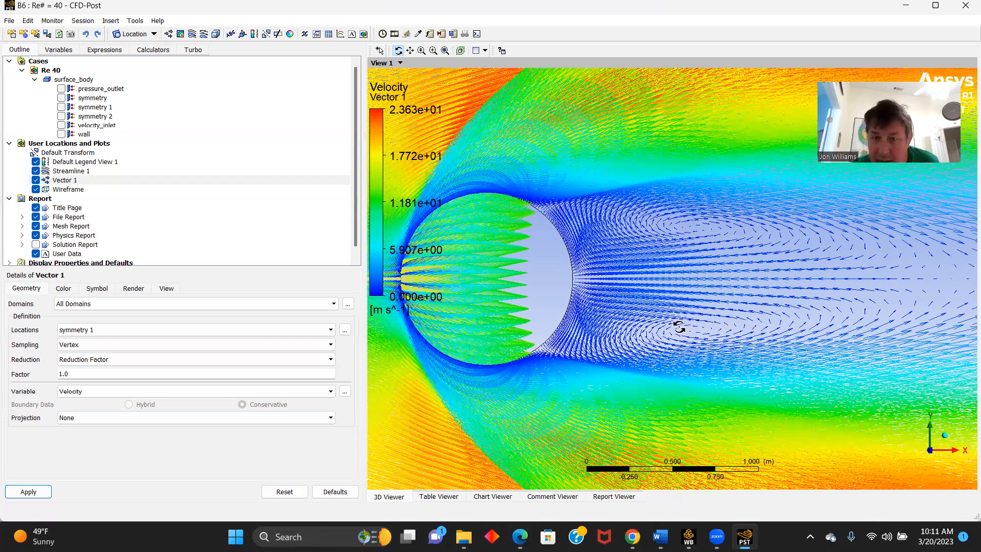
{"action": "scroll", "coordinate": [677, 326], "scroll_direction": "down", "scroll_amount": 5}
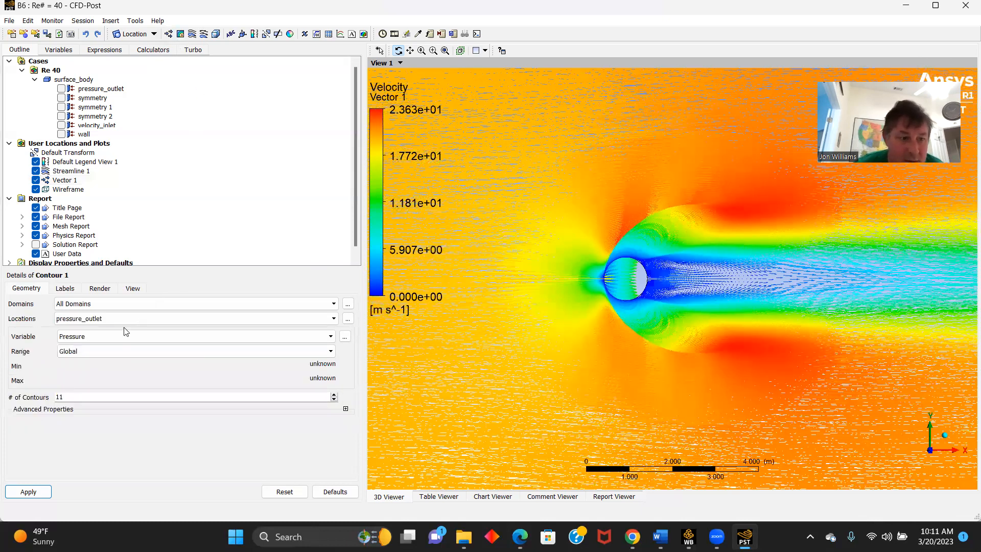
Step: Plot Contour 1 on symmetry 1 using the Velocity variable and 500 contours
{"action": "left_click", "coordinate": [334, 318]}
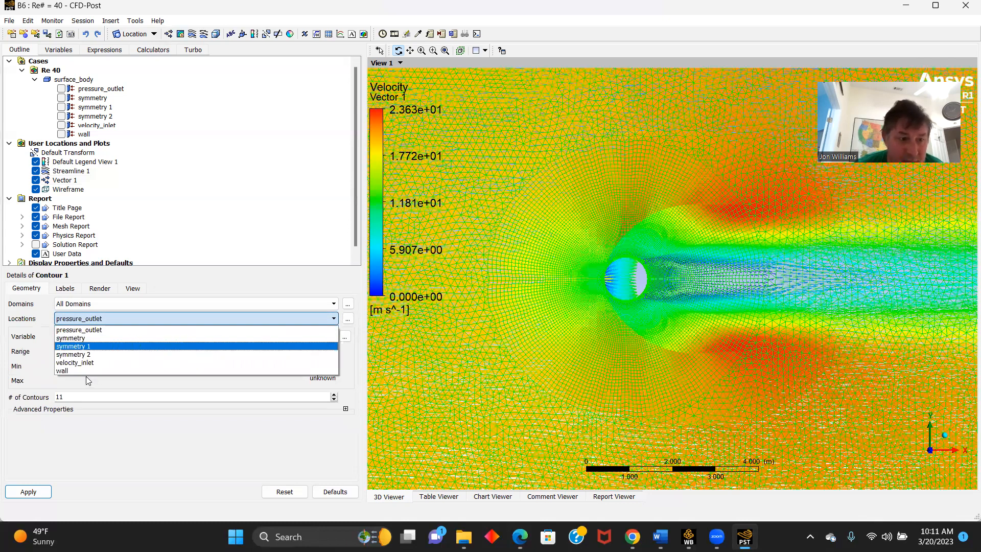
{"action": "left_click", "coordinate": [240, 346]}
{"action": "left_click", "coordinate": [330, 336]}
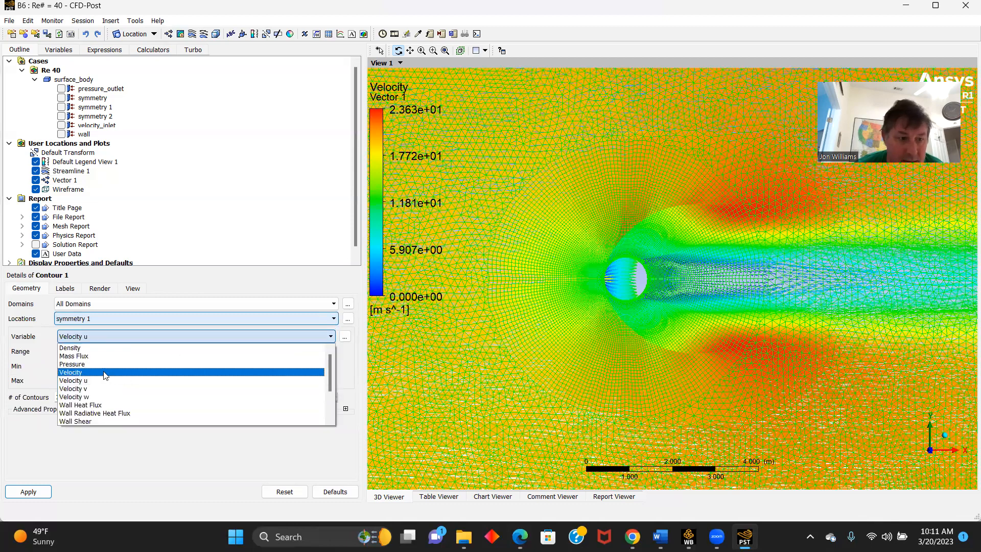
{"action": "left_click", "coordinate": [77, 370]}
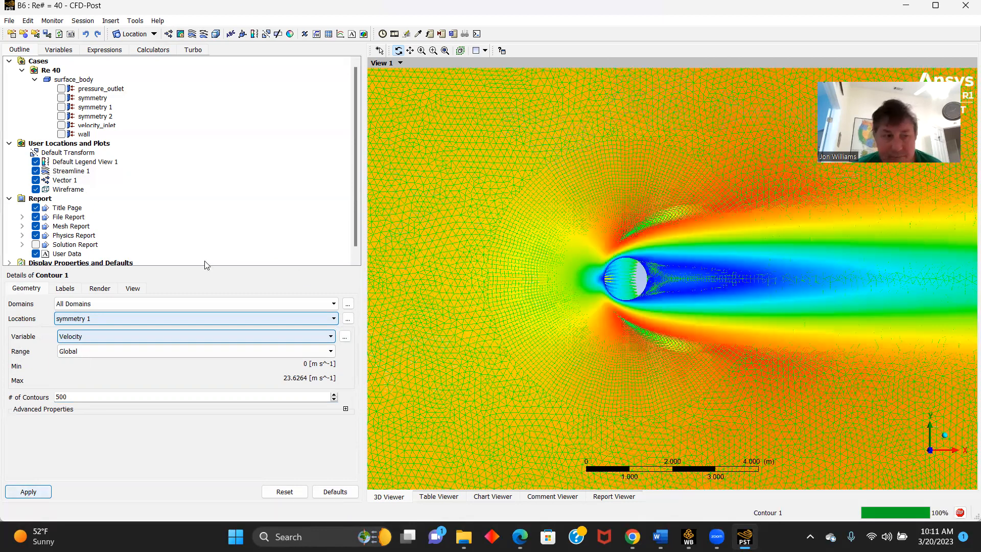
Step: Hide the Vector 1 plot and inspect the velocity contours along the cylinder's wake
{"action": "left_click", "coordinate": [35, 182]}
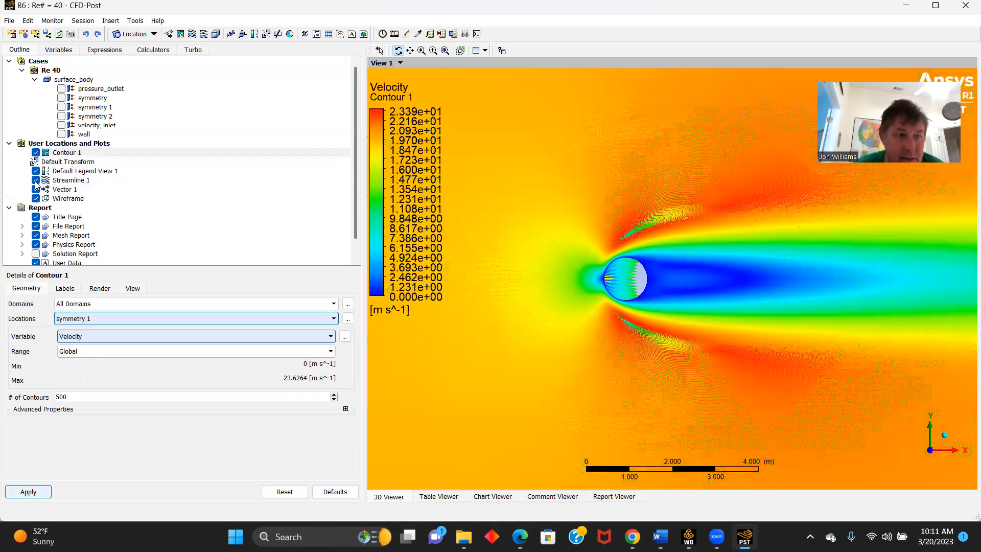
{"action": "scroll", "coordinate": [585, 266], "scroll_direction": "down", "scroll_amount": 3}
{"action": "scroll", "coordinate": [685, 291], "scroll_direction": "down", "scroll_amount": 1}
{"action": "left_click_drag", "start_coordinate": [763, 300], "coordinate": [651, 261]}
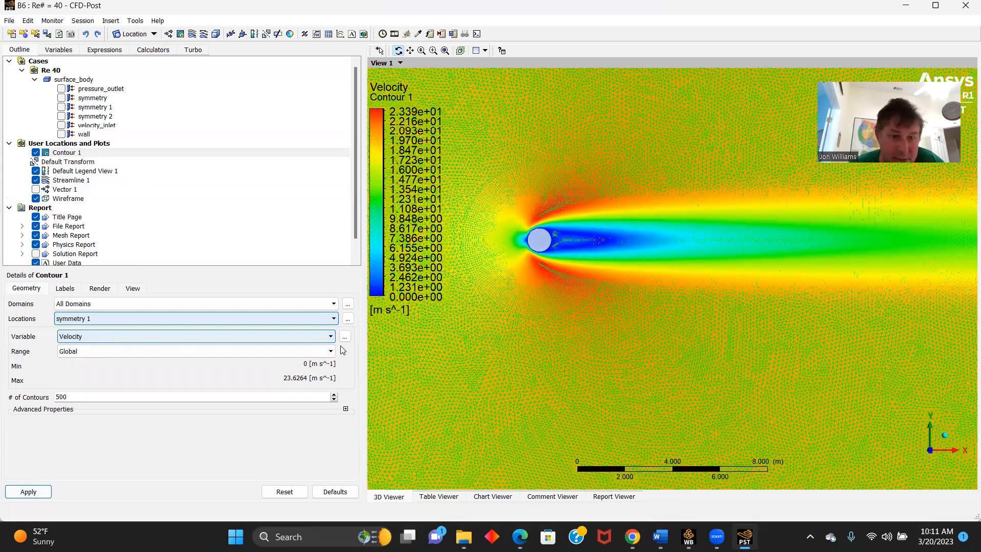
Step: Switch Contour 1 to the Pressure variable and inspect the pressure field around the cylinder
{"action": "left_click", "coordinate": [76, 365]}
{"action": "left_click", "coordinate": [28, 491]}
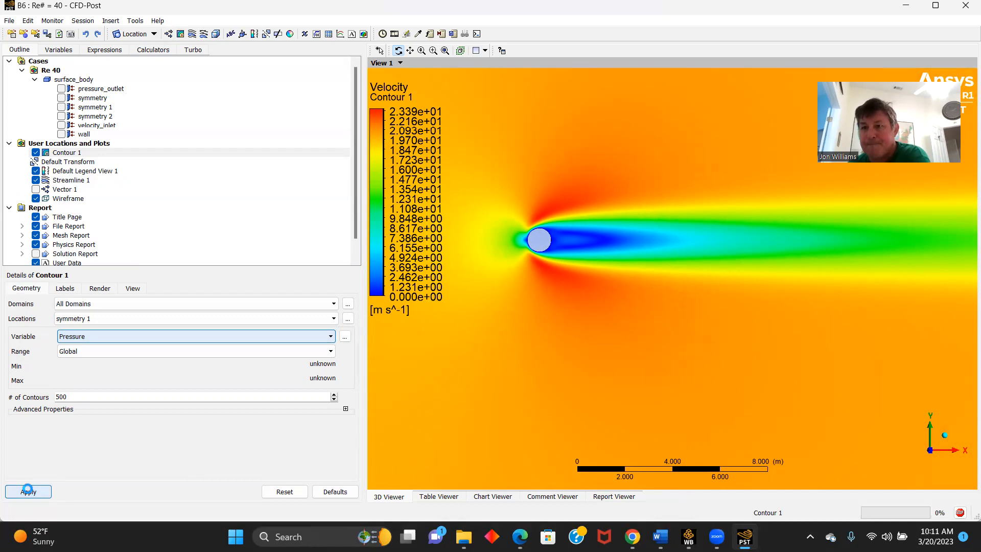
{"action": "scroll", "coordinate": [558, 353], "scroll_direction": "up", "scroll_amount": 2}
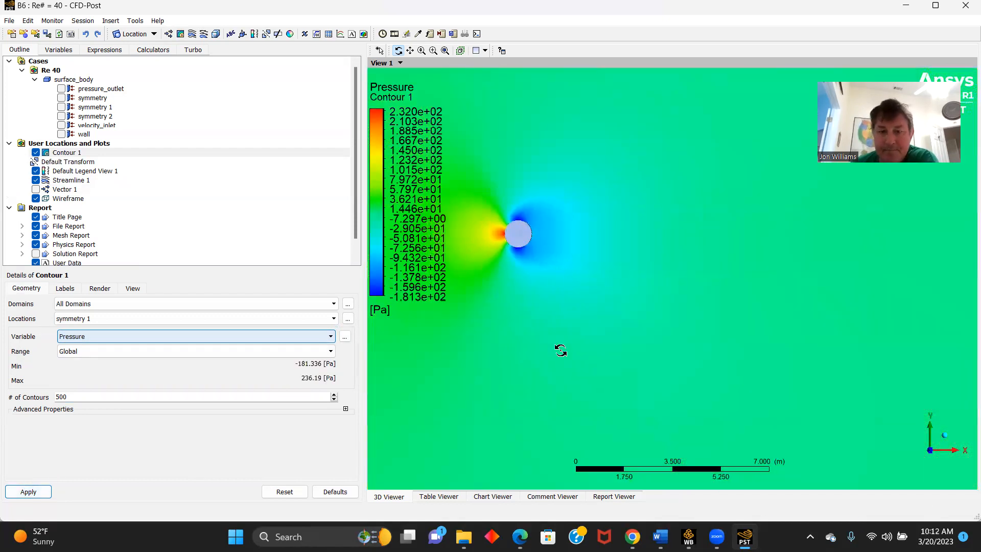
{"action": "left_click_drag", "start_coordinate": [510, 316], "coordinate": [596, 331]}
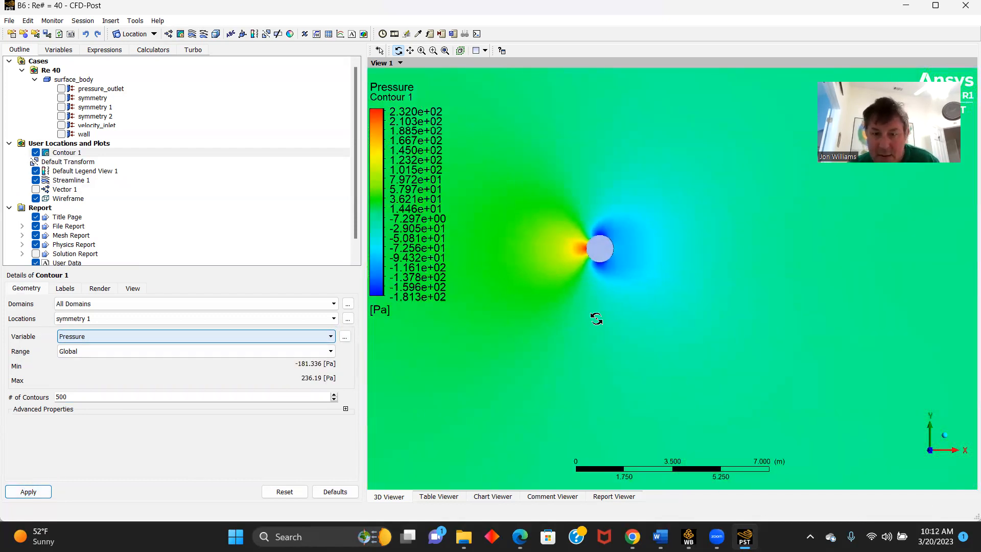
{"action": "scroll", "coordinate": [595, 319], "scroll_direction": "up", "scroll_amount": 5}
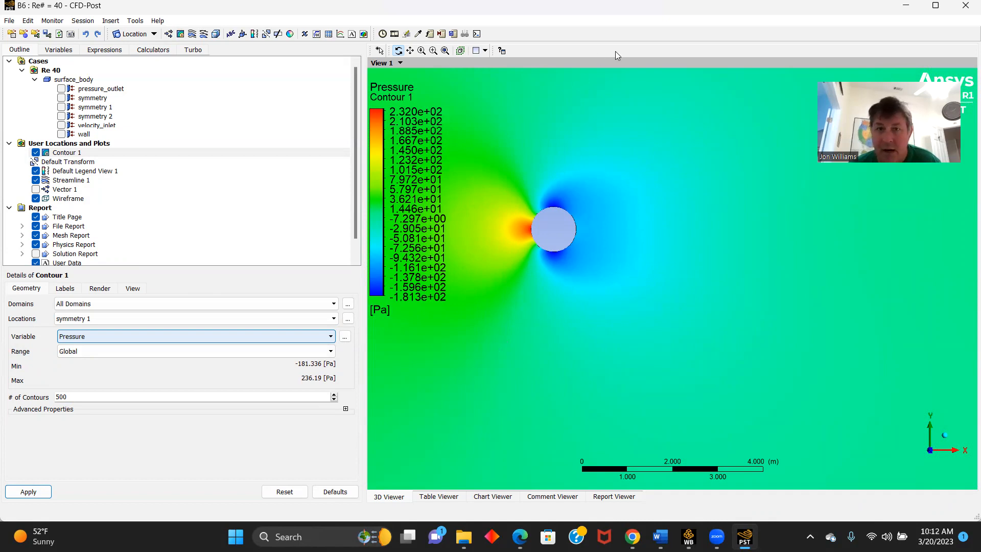
Step: Close the Re# = 40 results in CFD-Post and go to the Re# = 150 system in the Workbench project schematic
{"action": "left_click", "coordinate": [962, 10]}
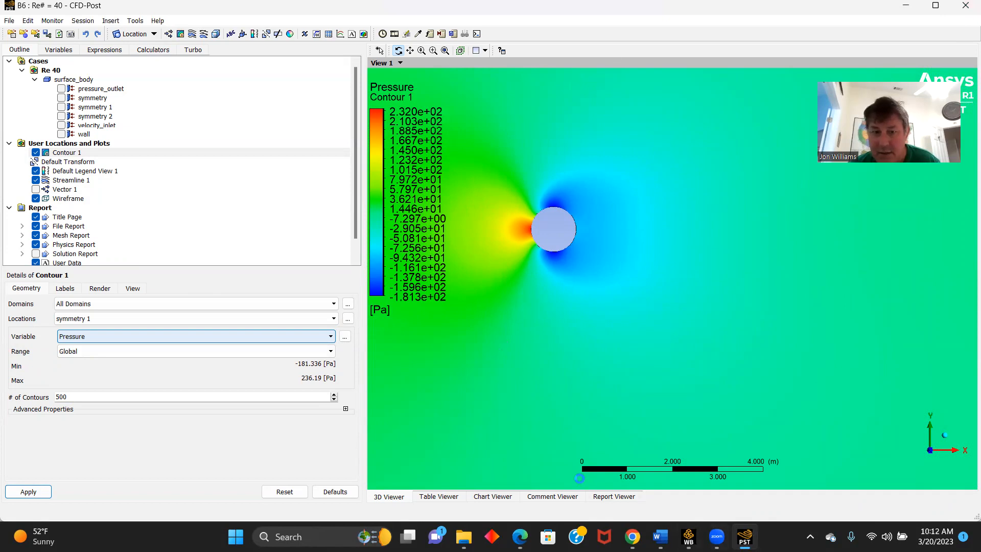
{"action": "left_click", "coordinate": [963, 7]}
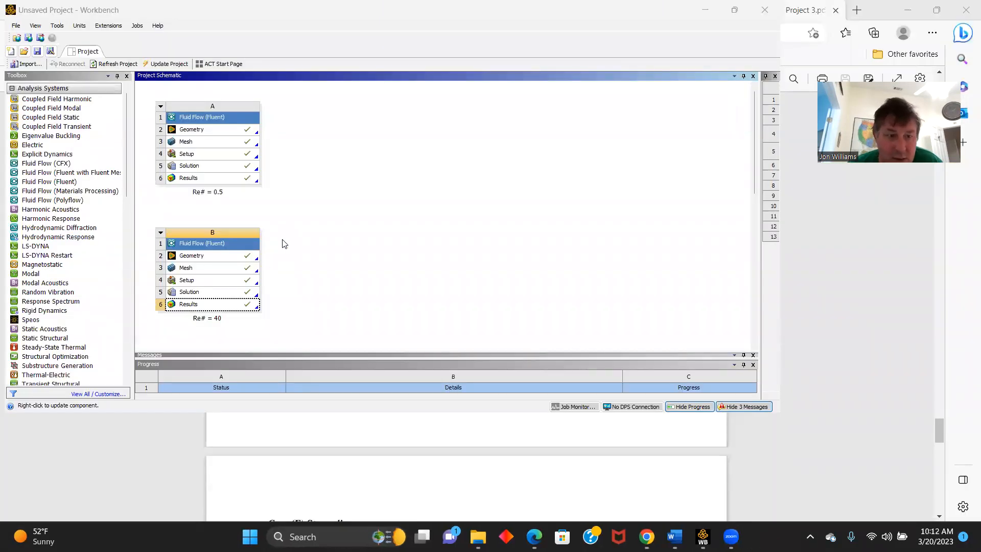
{"action": "left_click", "coordinate": [753, 186]}
{"action": "left_click_drag", "start_coordinate": [753, 189], "coordinate": [746, 259]}
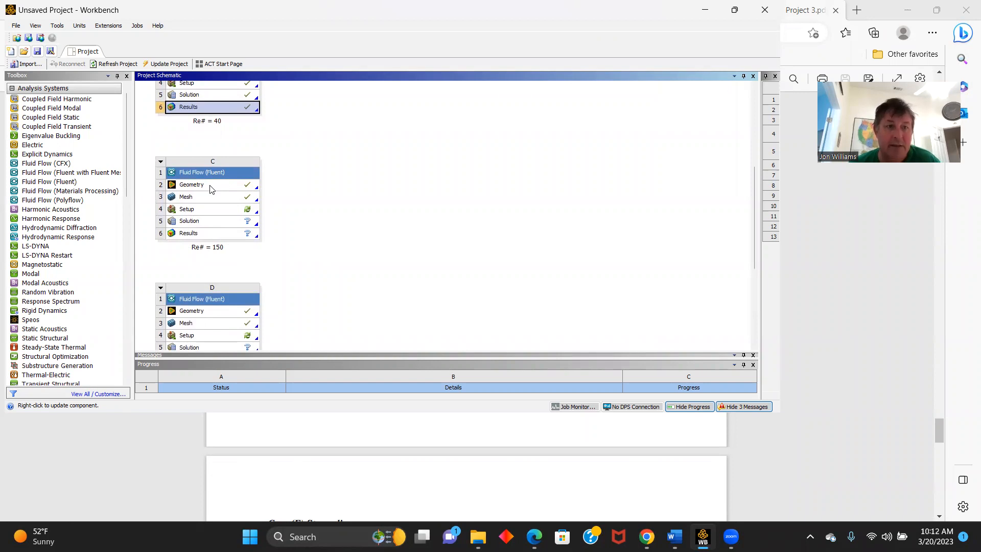
Step: Launch the Re# = 150 system's setup in Fluent with double precision and 4 solver processes
{"action": "double_click", "coordinate": [187, 211]}
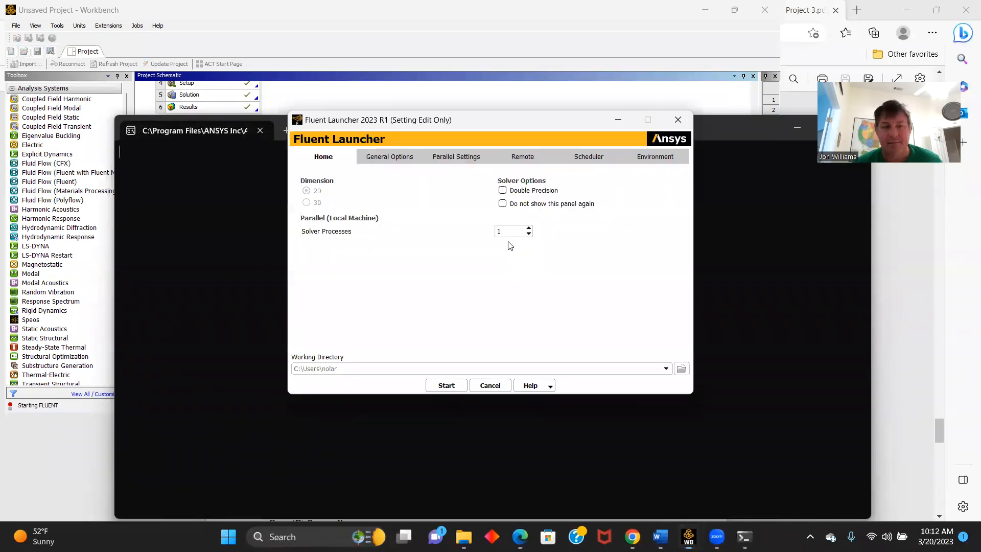
{"action": "left_click", "coordinate": [503, 190]}
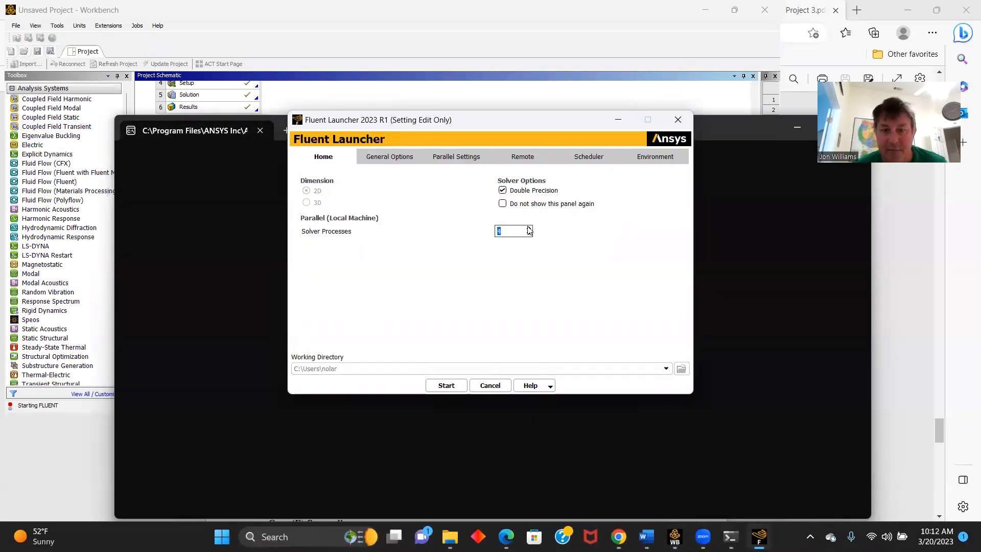
{"action": "left_click", "coordinate": [444, 386]}
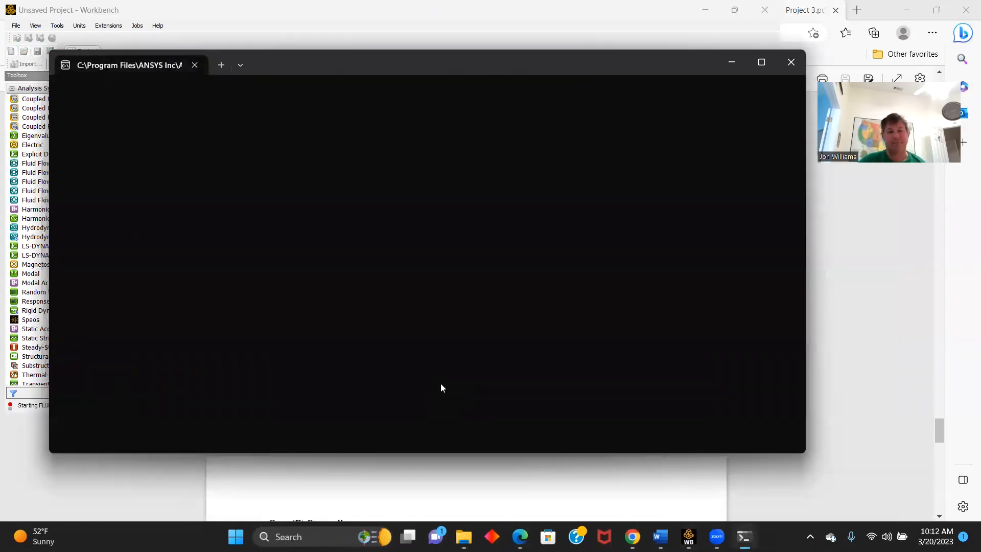
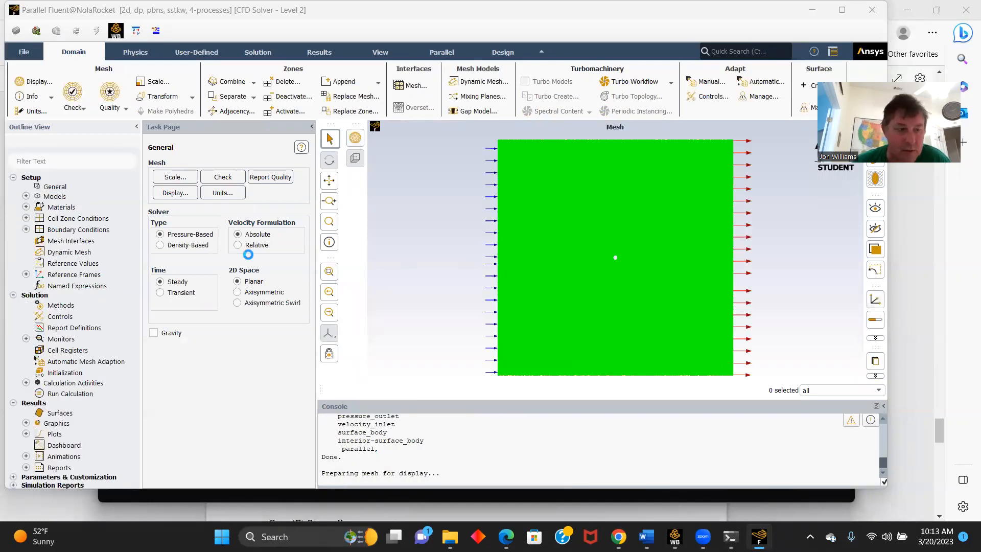
Step: Set the viscous model to Laminar
{"action": "left_click", "coordinate": [25, 196]}
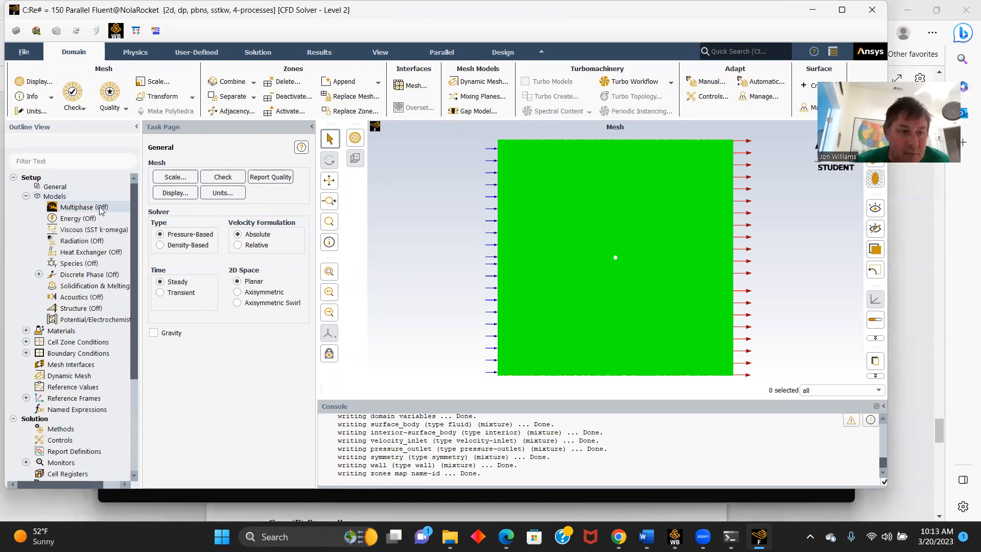
{"action": "right_click", "coordinate": [88, 231]}
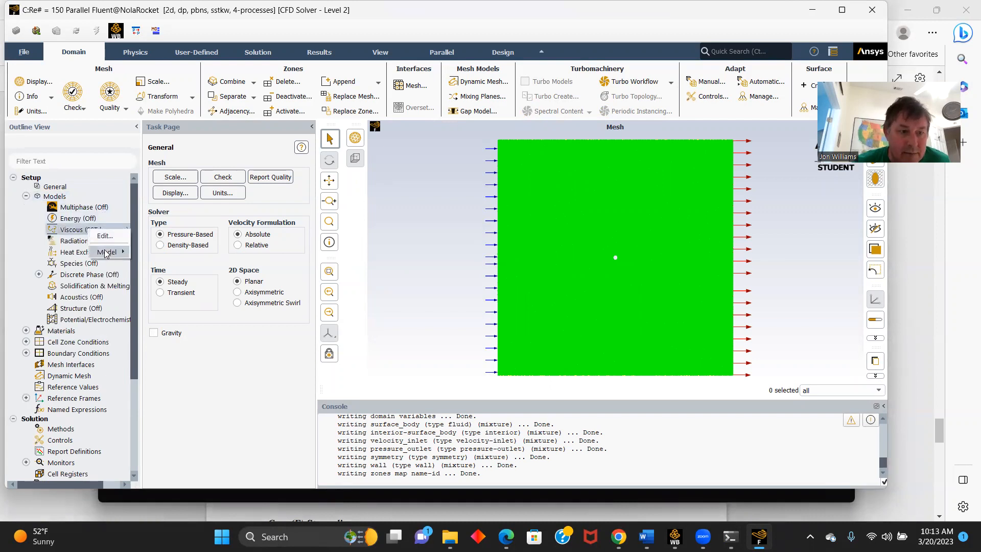
{"action": "mouse_move", "coordinate": [107, 252]}
{"action": "left_click", "coordinate": [150, 265]}
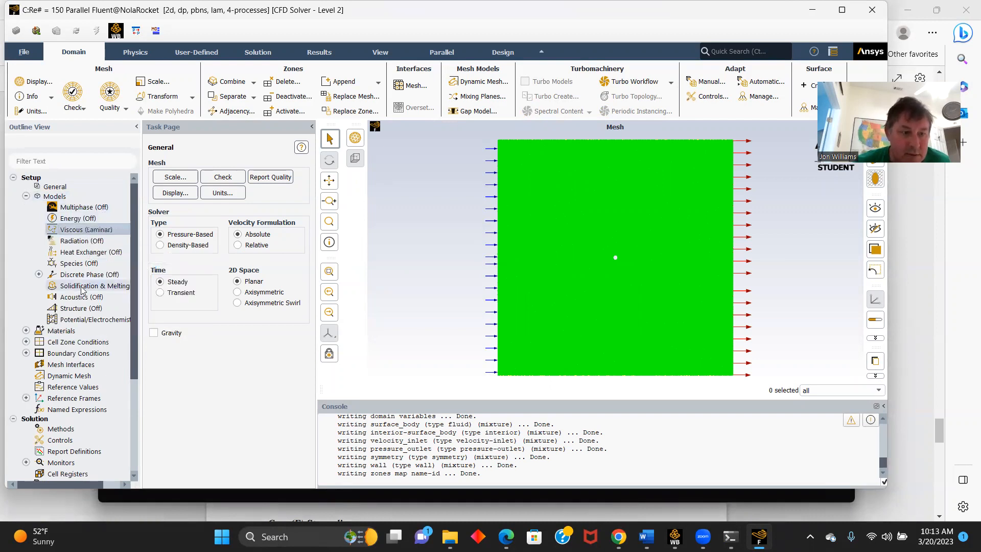
Step: Edit the fluid material air to a constant density of 1 kg/m³ and a constant viscosity of 0.3333 kg/(m s)
{"action": "left_click", "coordinate": [25, 331]}
{"action": "left_click", "coordinate": [38, 341]}
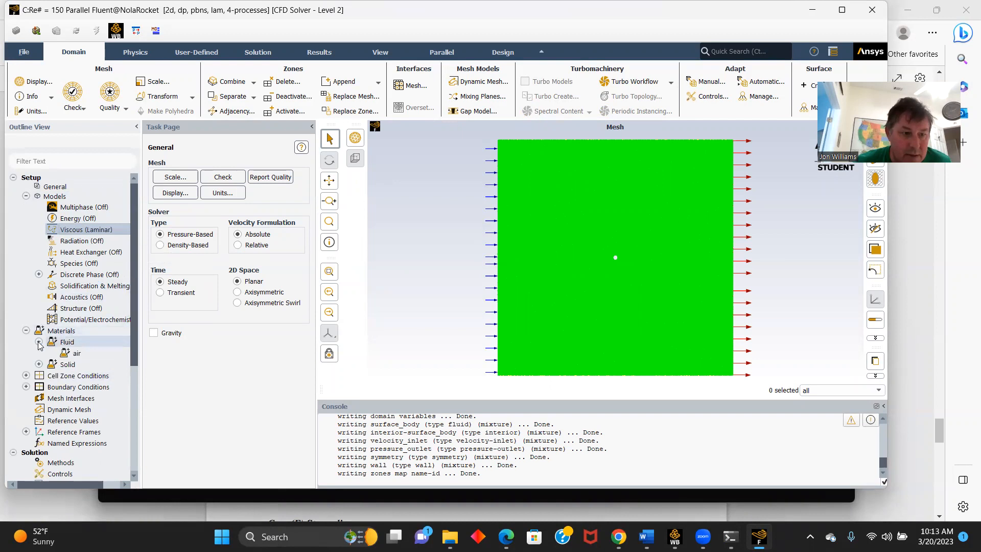
{"action": "left_click", "coordinate": [76, 354]}
{"action": "double_click", "coordinate": [77, 354]}
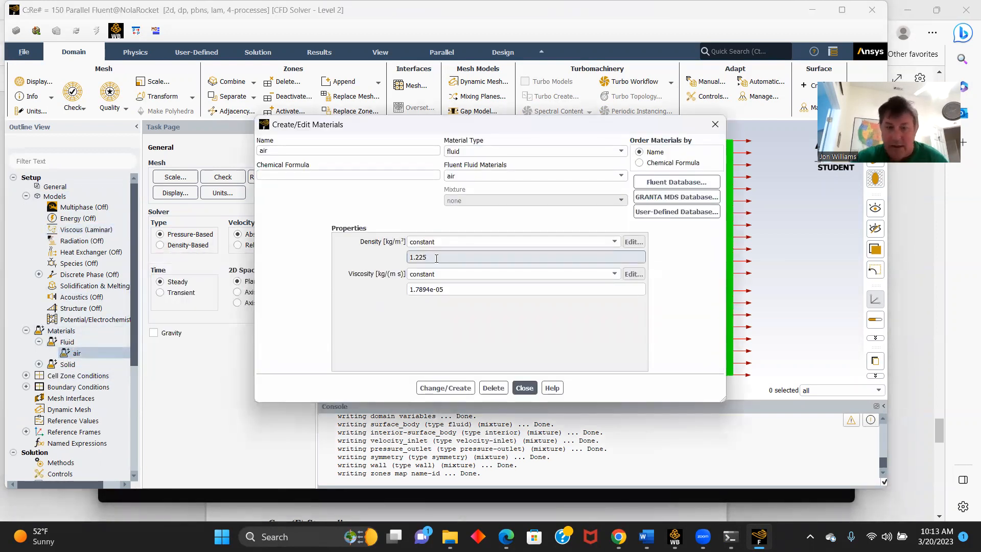
{"action": "left_click", "coordinate": [446, 290]}
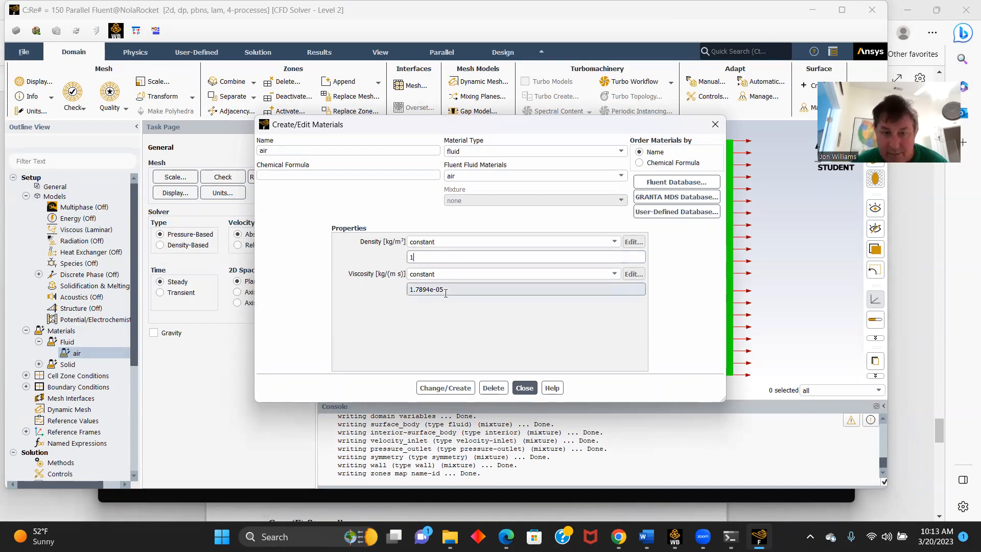
{"action": "key", "text": "BackSpace"}
{"action": "key", "text": "BackSpace"}
{"action": "key", "text": "BackSpace"}
{"action": "key", "text": "BackSpace"}
{"action": "key", "text": "BackSpace"}
{"action": "key", "text": "BackSpace"}
{"action": "key", "text": "BackSpace"}
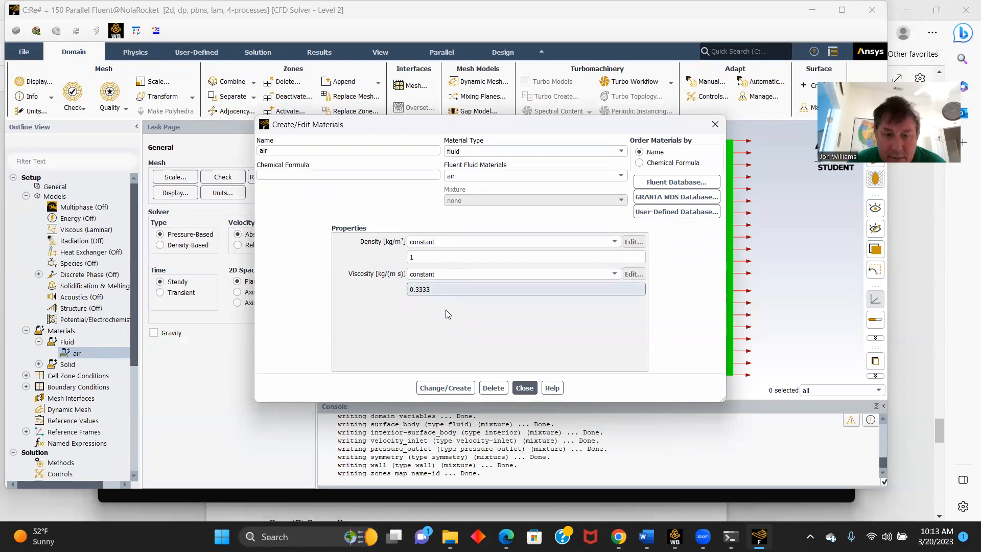
{"action": "left_click", "coordinate": [445, 388]}
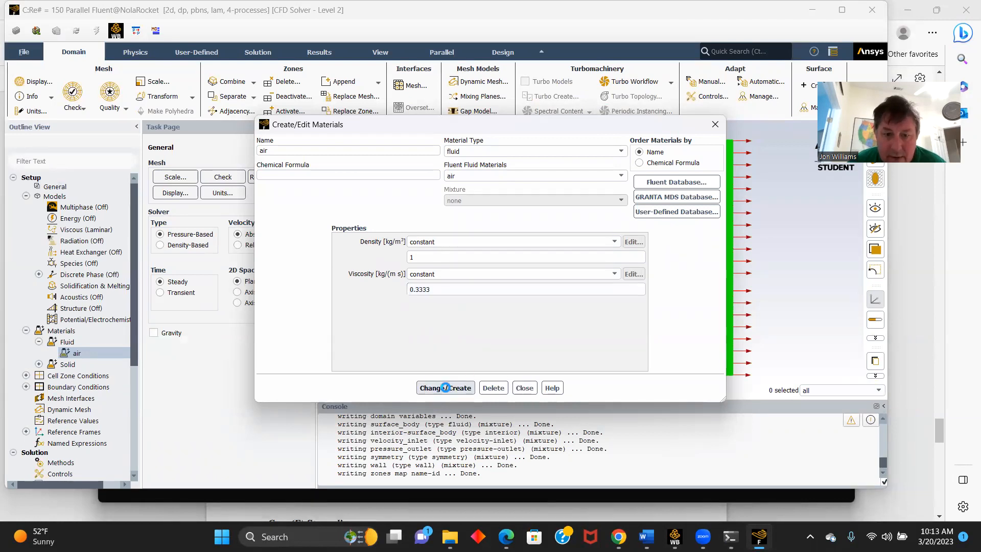
{"action": "left_click", "coordinate": [524, 388]}
Step: Set the velocity magnitude of the velocity_inlet boundary condition to 50 m/s
{"action": "double_click", "coordinate": [76, 386]}
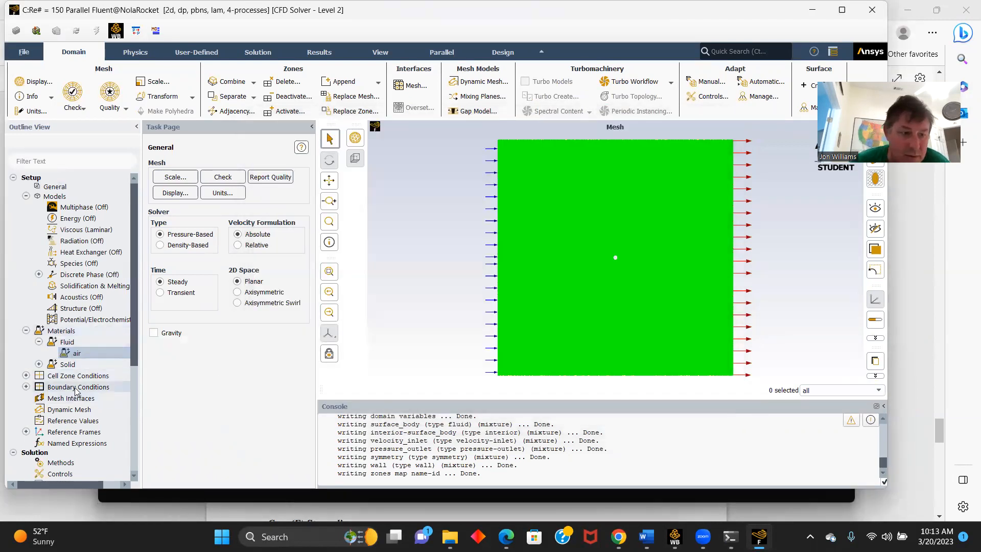
{"action": "left_click", "coordinate": [169, 208]}
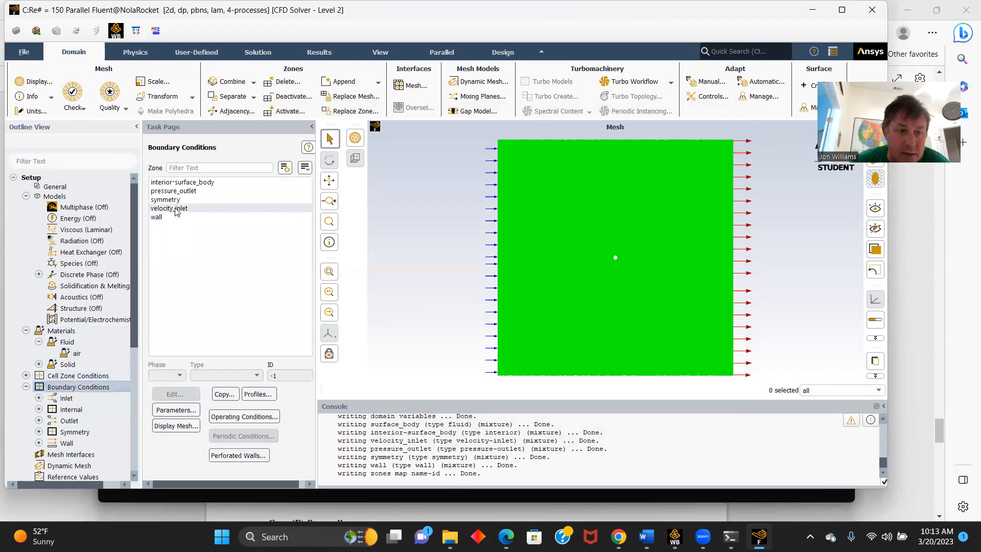
{"action": "left_click", "coordinate": [173, 394]}
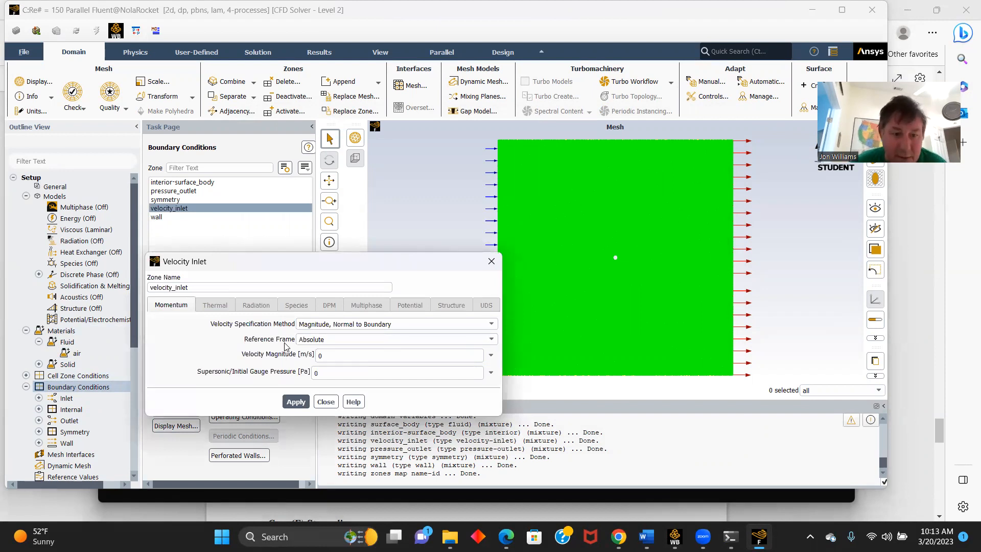
{"action": "left_click", "coordinate": [332, 356]}
{"action": "key", "text": "BackSpace"}
{"action": "type", "text": "5"}
{"action": "left_click", "coordinate": [296, 402]}
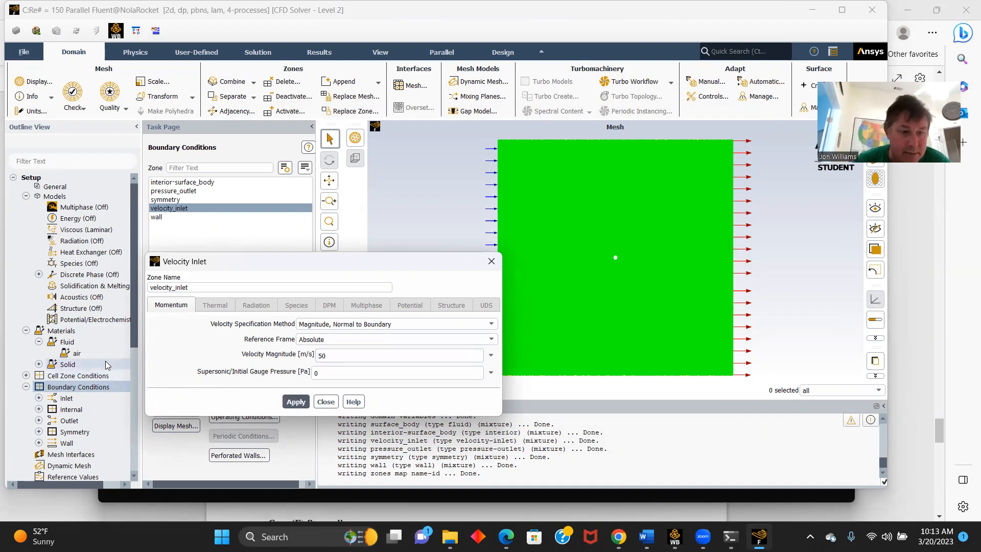
{"action": "left_click", "coordinate": [325, 402]}
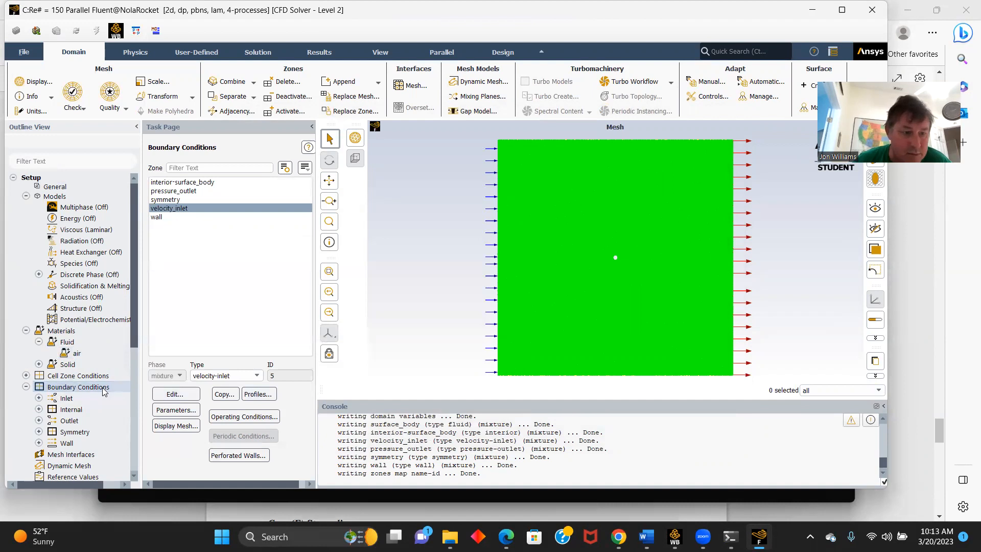
Step: Compute the reference values from velocity_inlet and check the solution methods
{"action": "scroll", "coordinate": [91, 383], "scroll_direction": "down", "scroll_amount": 3}
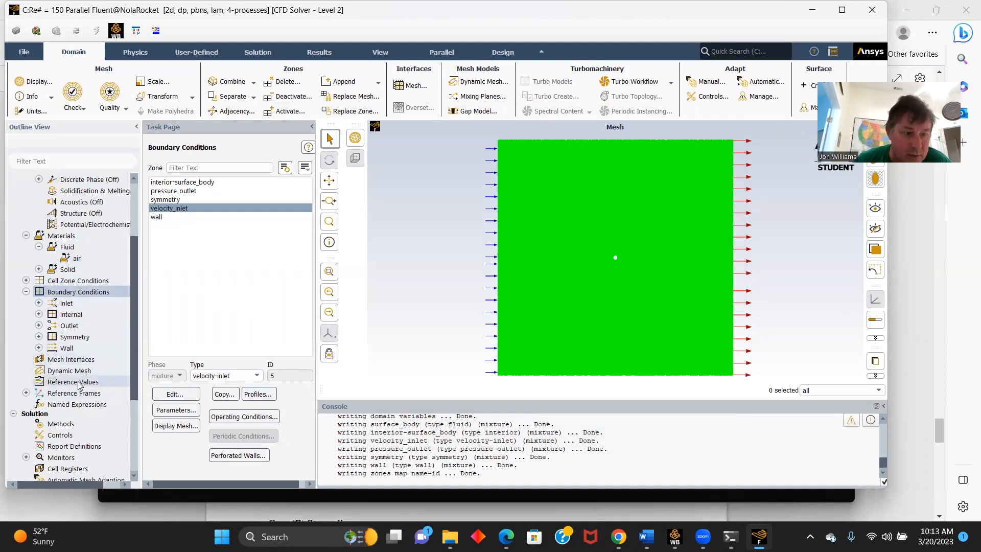
{"action": "left_click", "coordinate": [79, 383]}
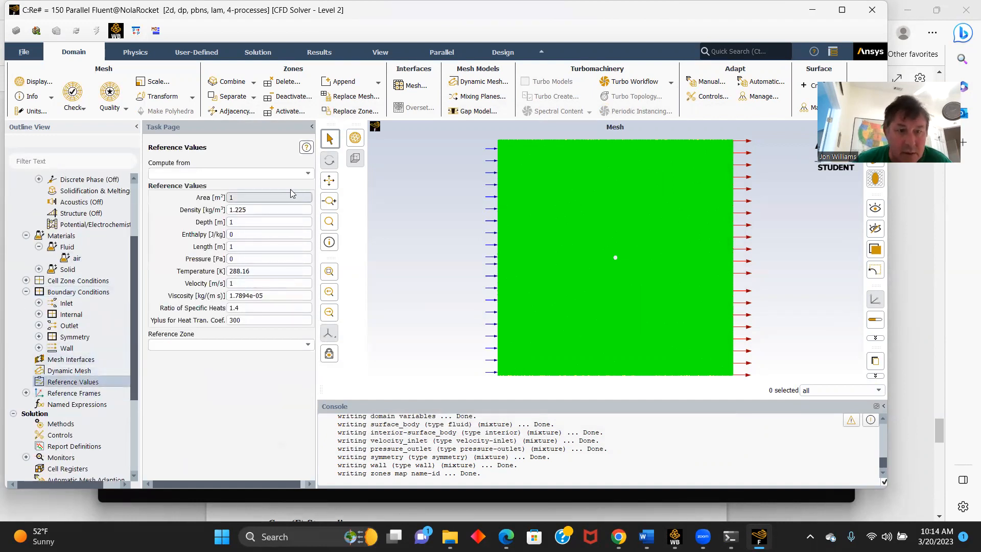
{"action": "left_click", "coordinate": [270, 174]}
{"action": "left_click", "coordinate": [169, 200]}
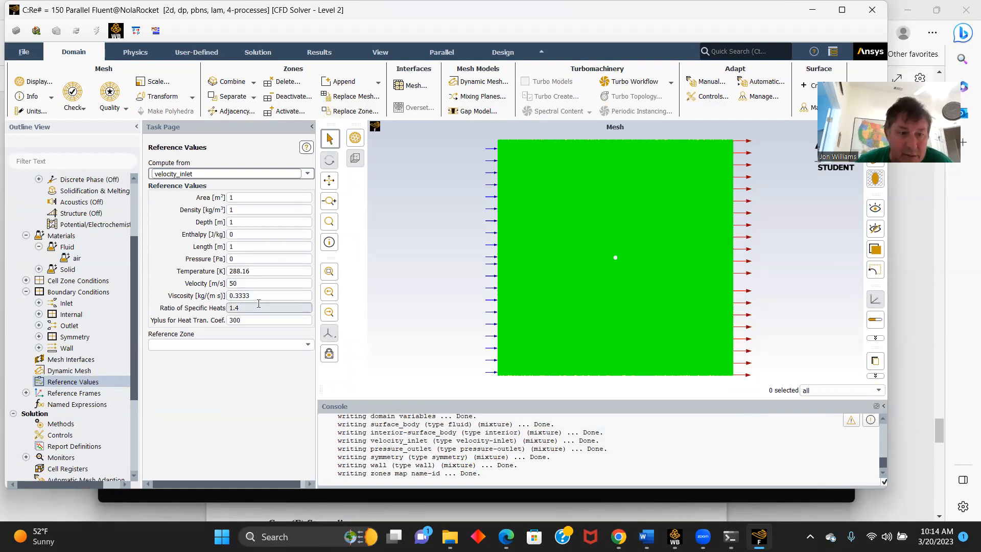
{"action": "left_click", "coordinate": [60, 423]}
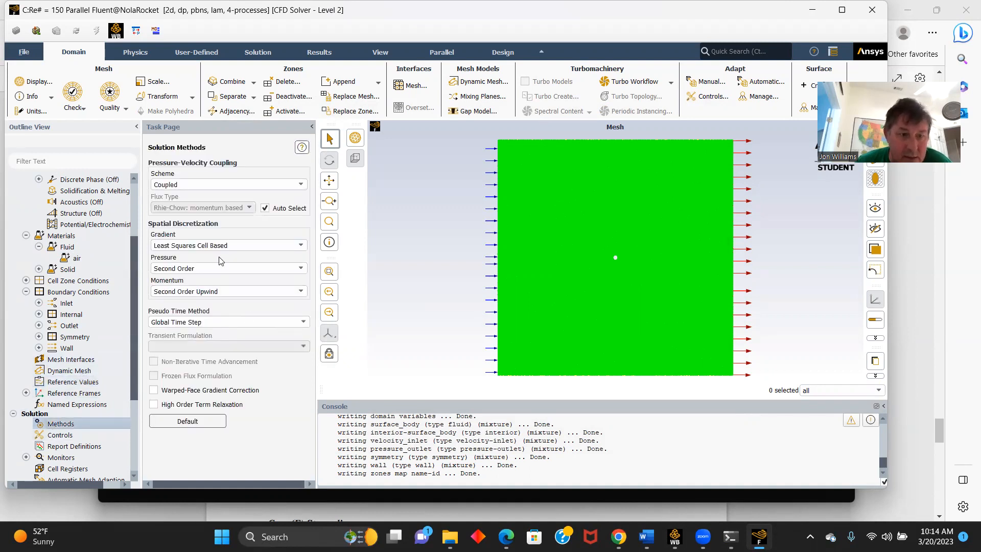
Step: Create a drag coefficient report definition for the wall zone with a report file, a report plot and printing to the console
{"action": "scroll", "coordinate": [117, 336], "scroll_direction": "down", "scroll_amount": 4}
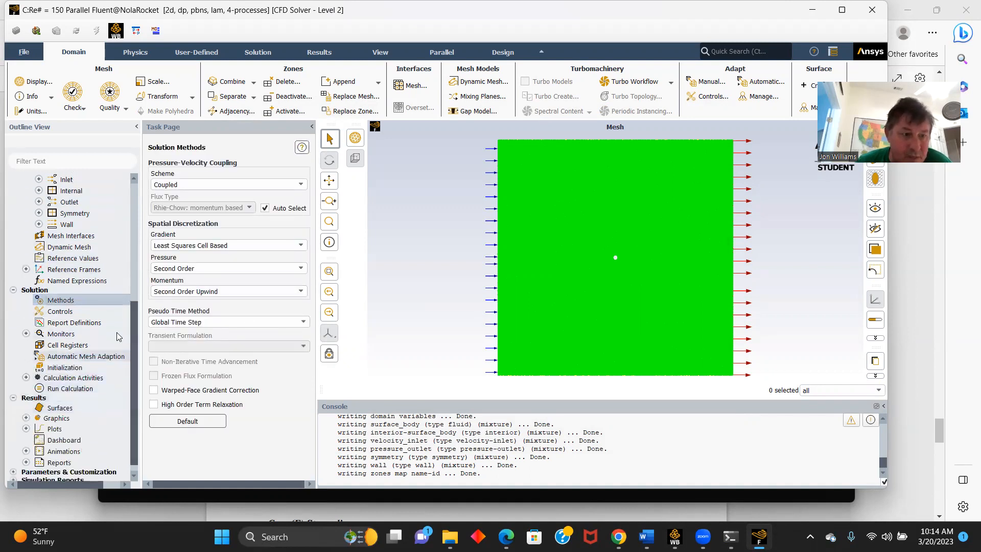
{"action": "double_click", "coordinate": [74, 323]}
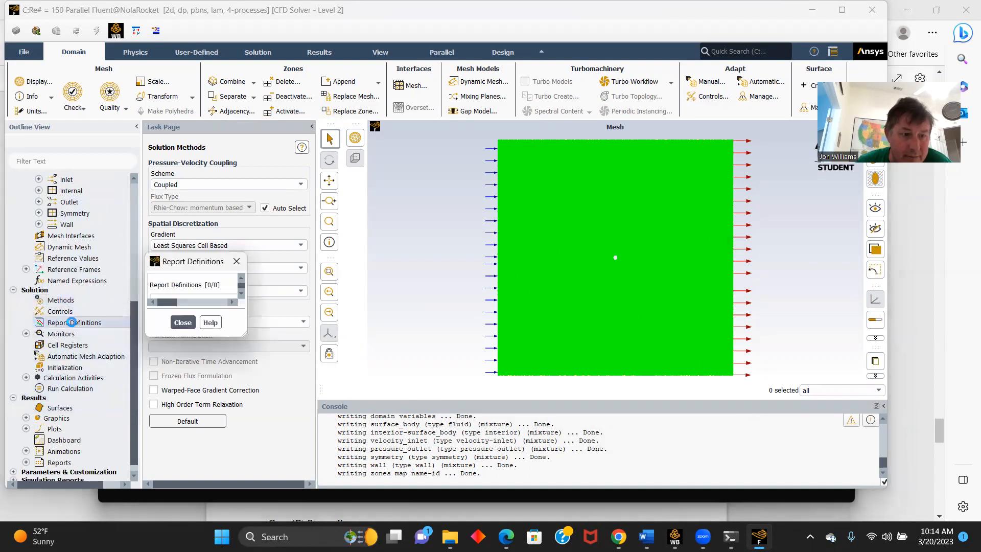
{"action": "left_click", "coordinate": [366, 240]}
{"action": "mouse_move", "coordinate": [378, 277]}
{"action": "left_click", "coordinate": [427, 274]}
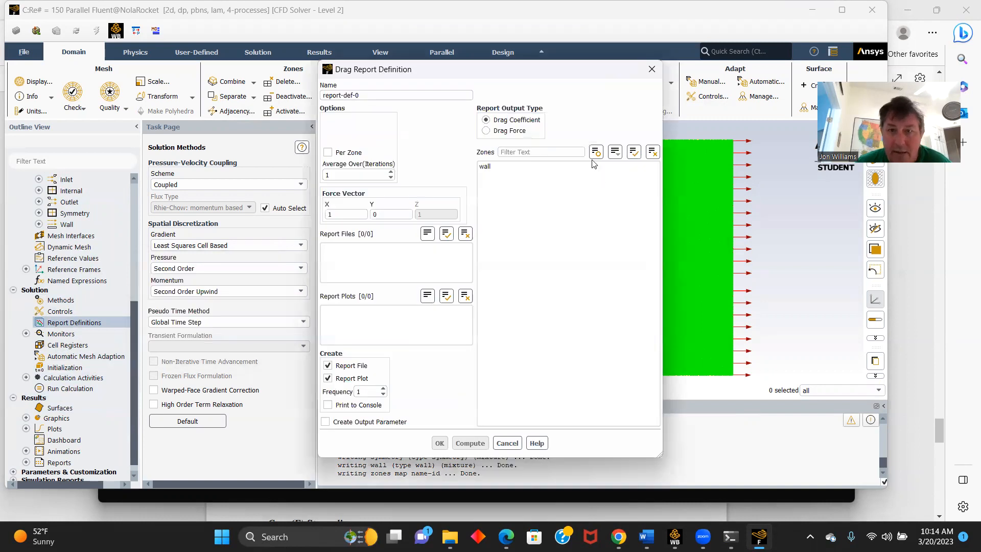
{"action": "left_click", "coordinate": [484, 166]}
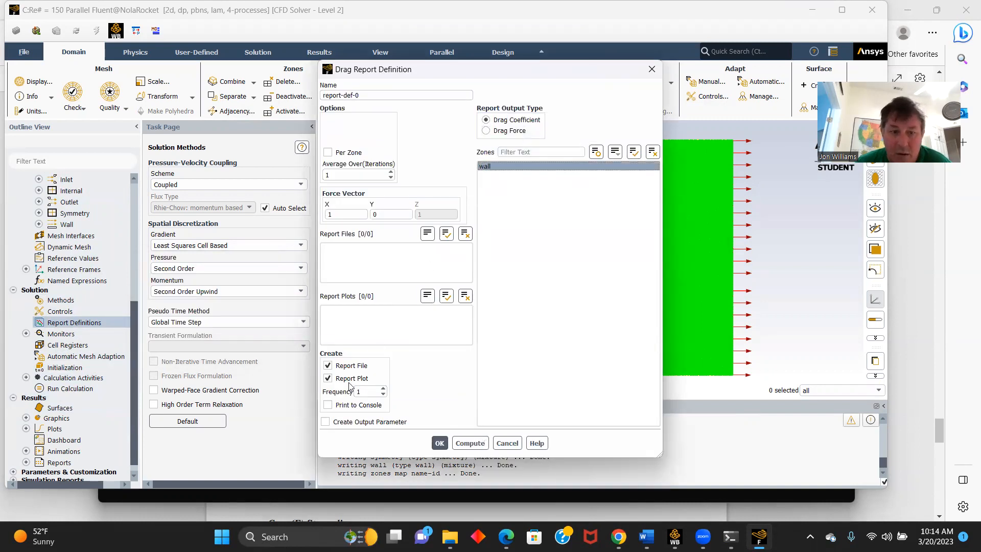
{"action": "left_click", "coordinate": [328, 405]}
{"action": "left_click", "coordinate": [439, 443]}
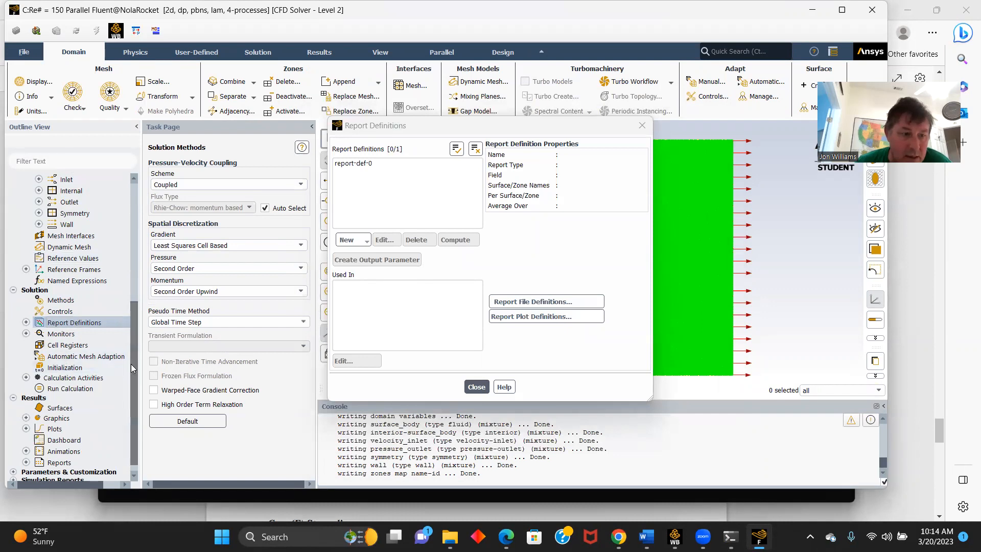
Step: Set the hybrid initialization to 25 iterations and initialize the solution
{"action": "left_click", "coordinate": [71, 366]}
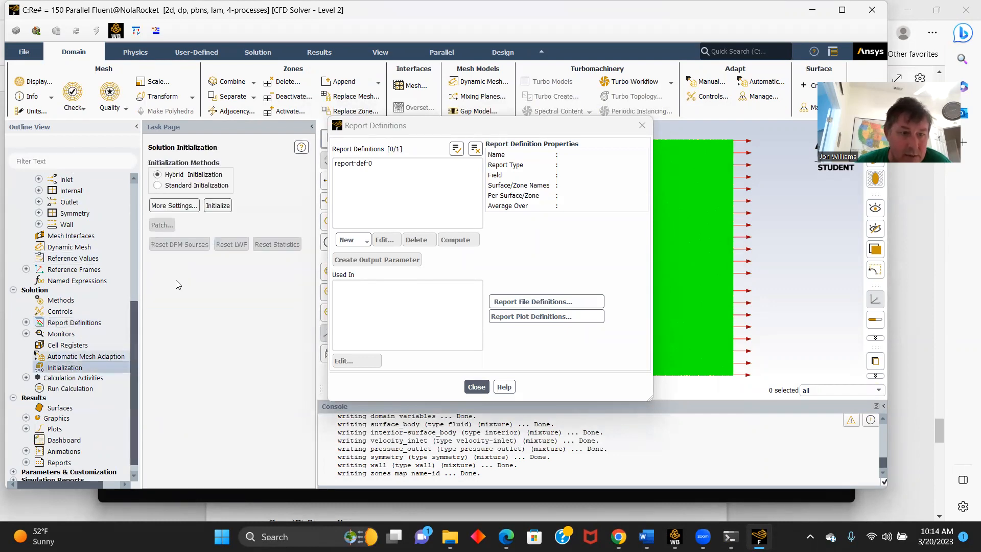
{"action": "left_click", "coordinate": [174, 205]}
{"action": "left_click", "coordinate": [233, 305]}
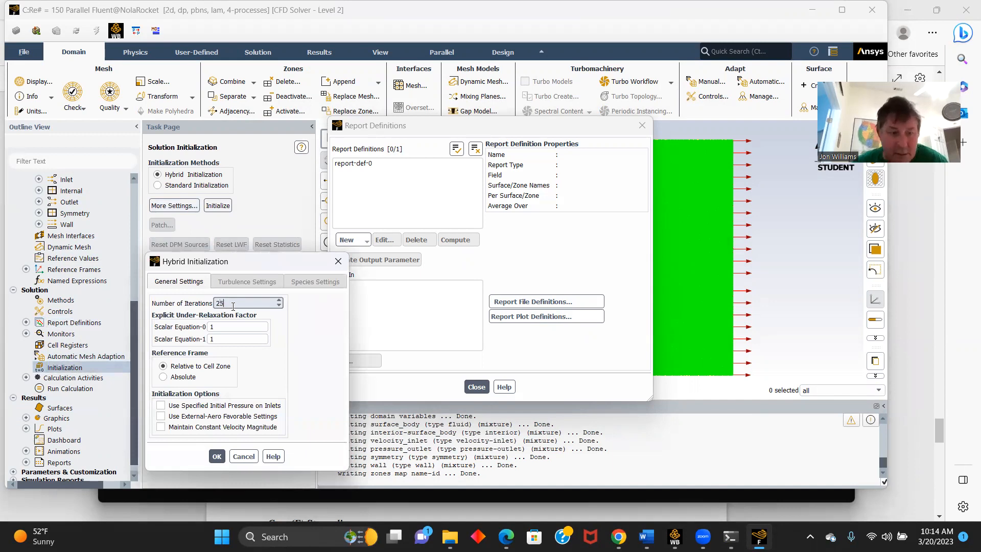
{"action": "type", "text": "25"}
{"action": "left_click", "coordinate": [216, 456]}
{"action": "left_click", "coordinate": [216, 206]}
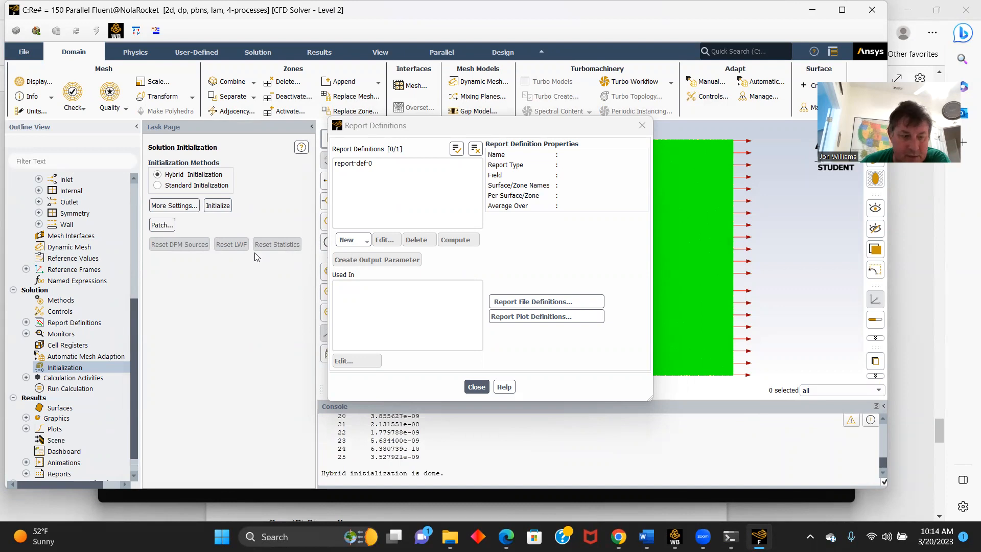
Step: Set the number of iterations to 500, dismiss the report definitions and run the calculation to completion
{"action": "left_click", "coordinate": [66, 389]}
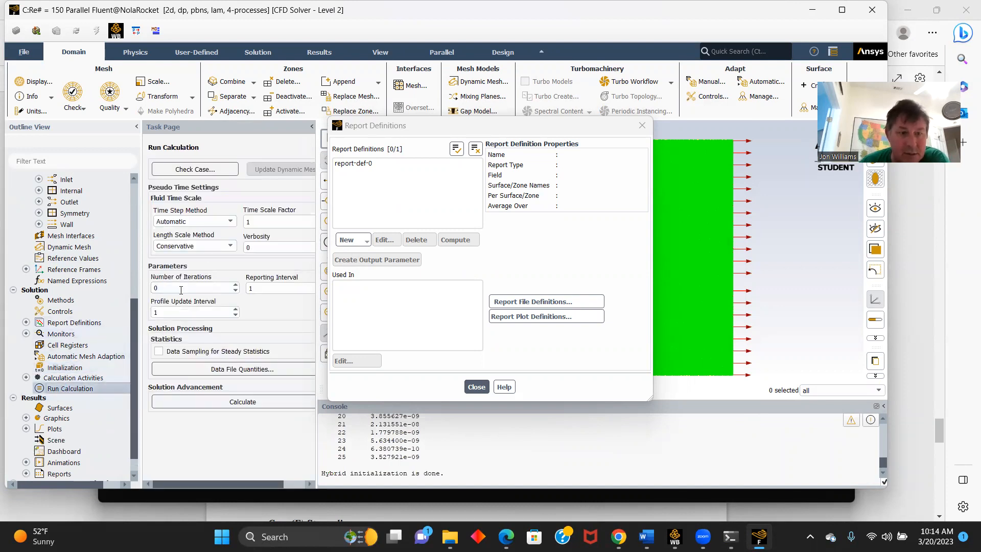
{"action": "left_click", "coordinate": [166, 287]}
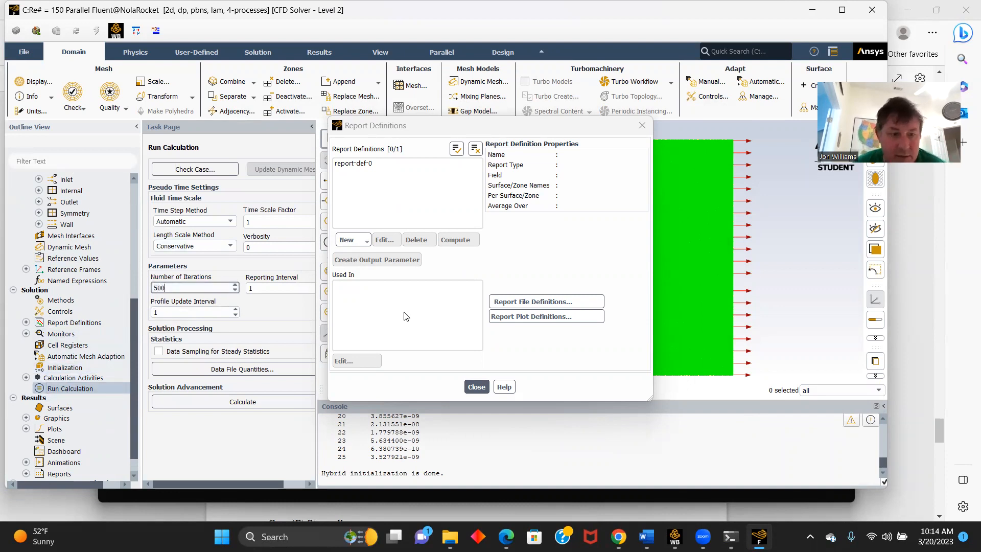
{"action": "left_click", "coordinate": [477, 387]}
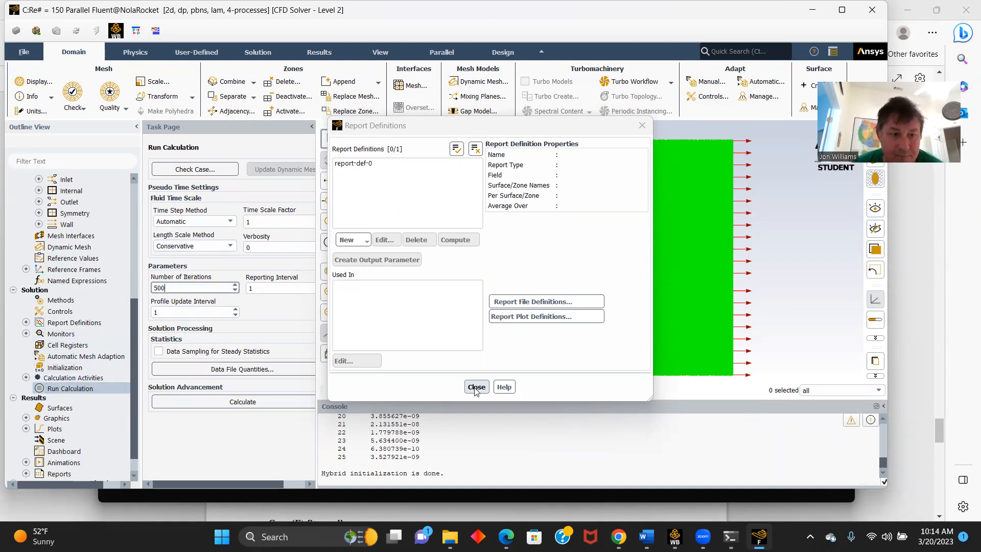
{"action": "left_click", "coordinate": [476, 387]}
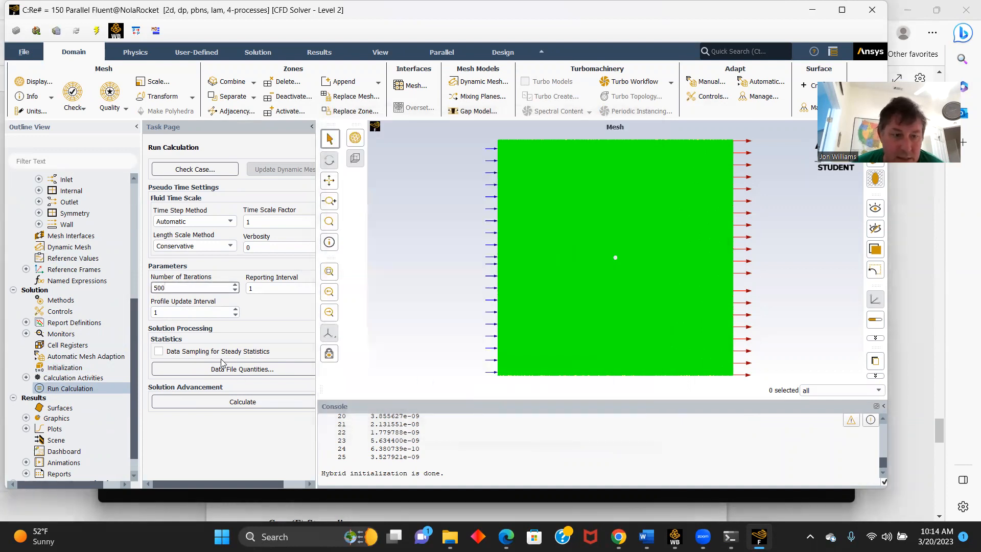
{"action": "left_click", "coordinate": [223, 401]}
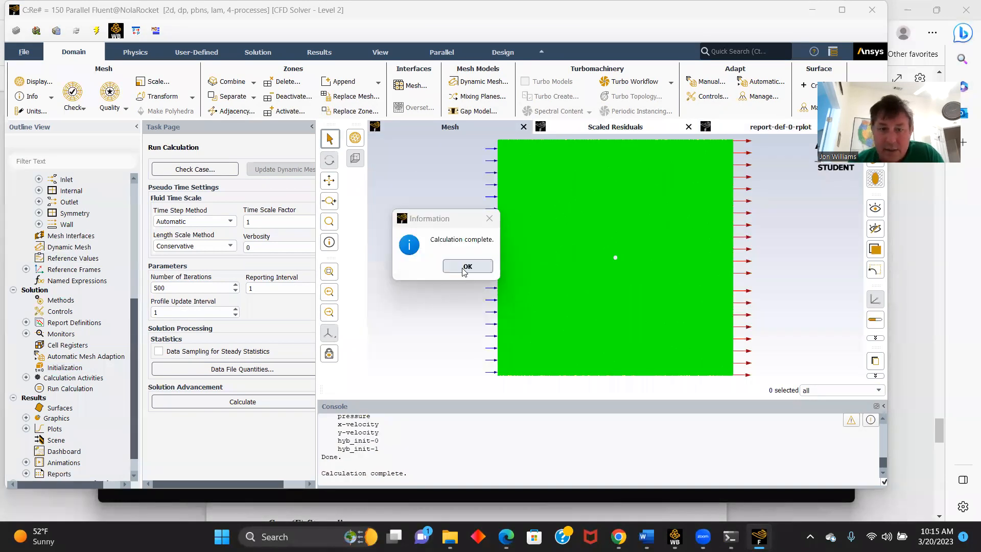
{"action": "left_click", "coordinate": [466, 267]}
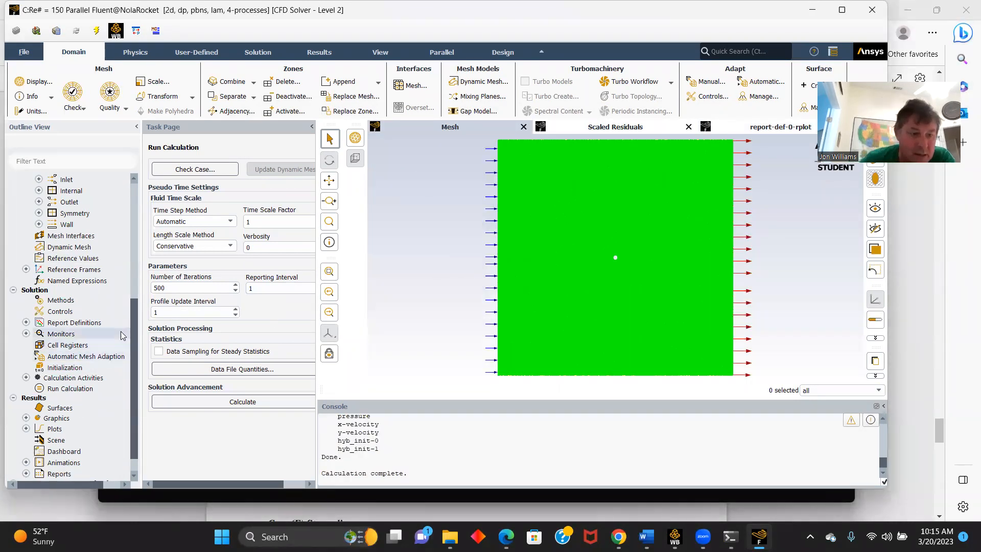
Step: Compute the drag coefficient of the wall from report-def-0 and highlight the value in the console
{"action": "left_click", "coordinate": [26, 322]}
{"action": "double_click", "coordinate": [57, 334]}
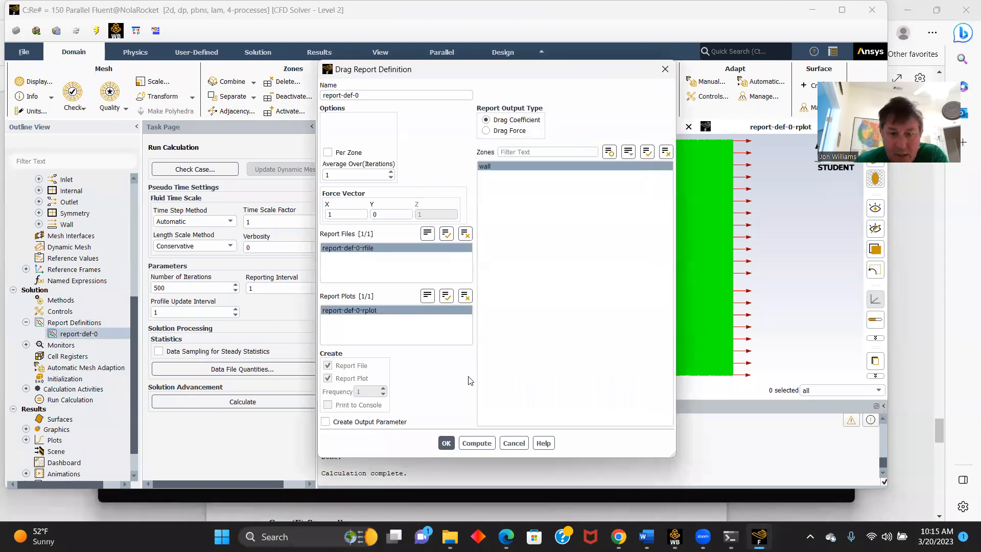
{"action": "left_click", "coordinate": [477, 443]}
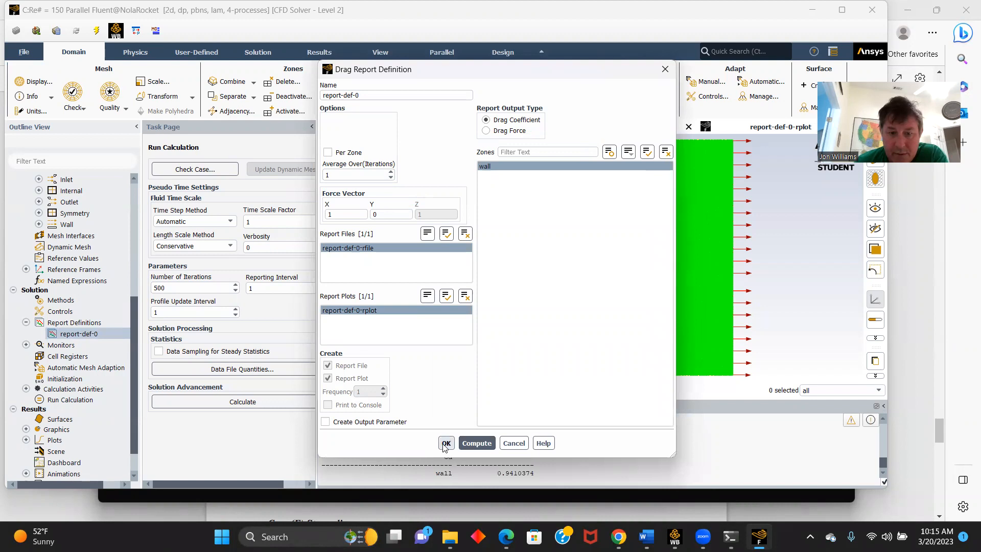
{"action": "left_click", "coordinate": [445, 444]}
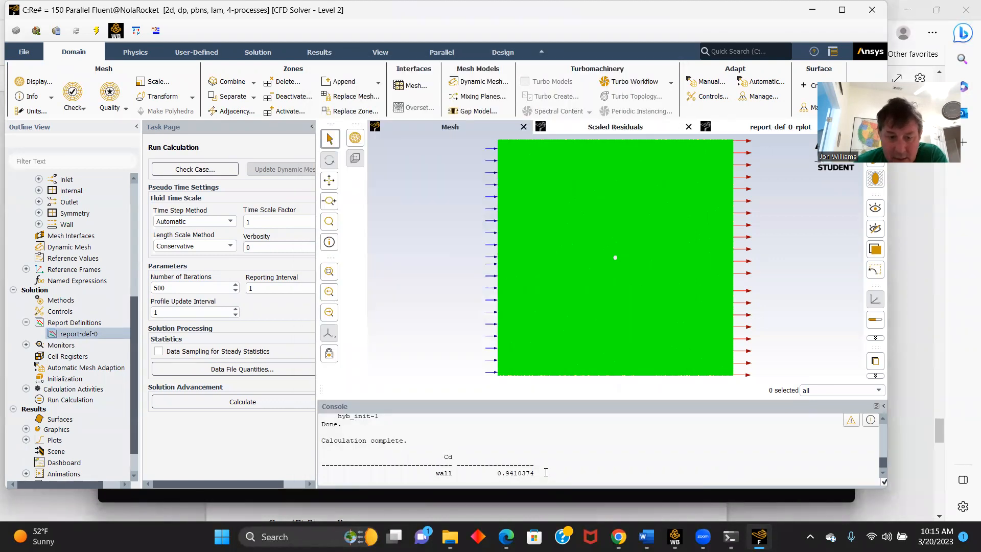
{"action": "left_click_drag", "start_coordinate": [537, 473], "coordinate": [494, 474]}
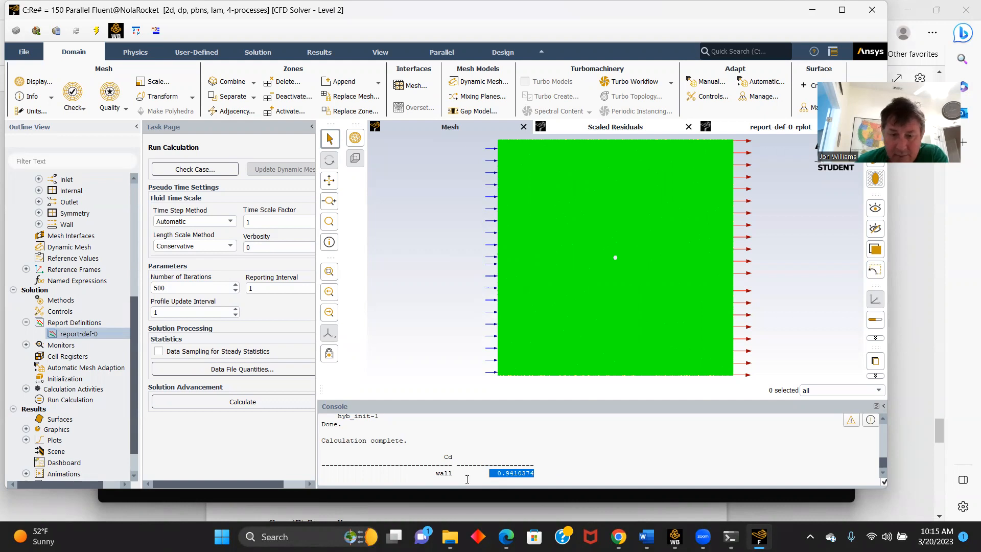
Step: Print a forces report for the wall zone along the X direction and highlight the net total force in the console
{"action": "scroll", "coordinate": [44, 457], "scroll_direction": "down", "scroll_amount": 1}
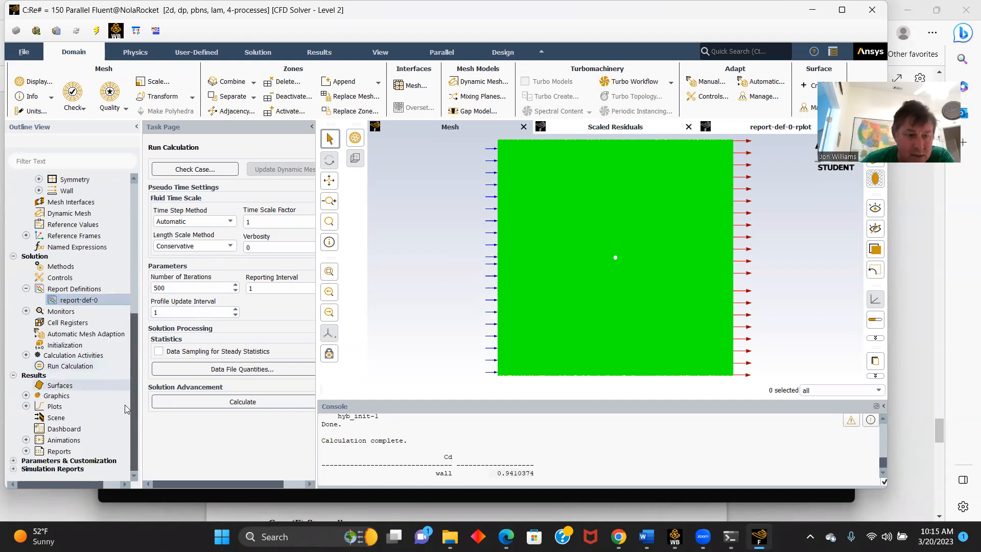
{"action": "left_click", "coordinate": [26, 451]}
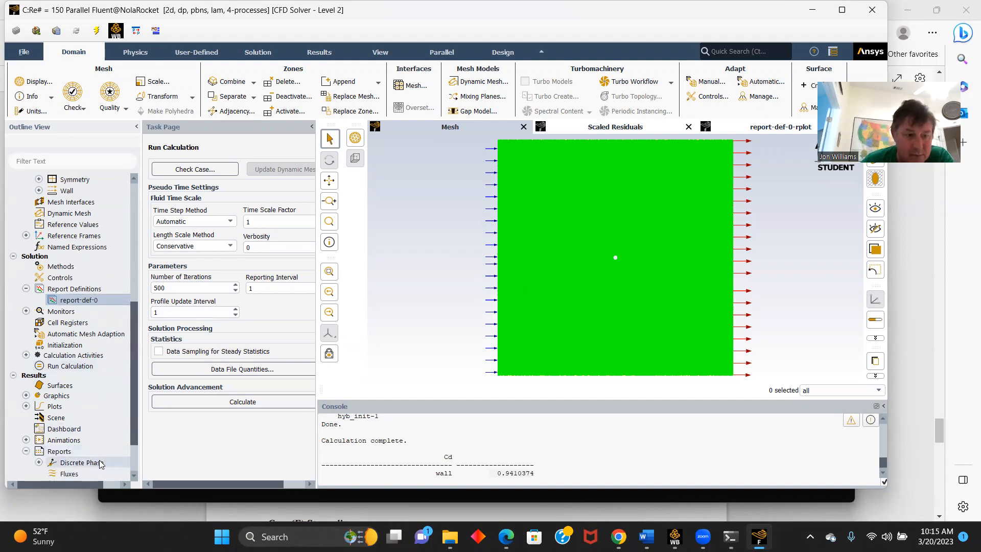
{"action": "scroll", "coordinate": [82, 434], "scroll_direction": "down", "scroll_amount": 2}
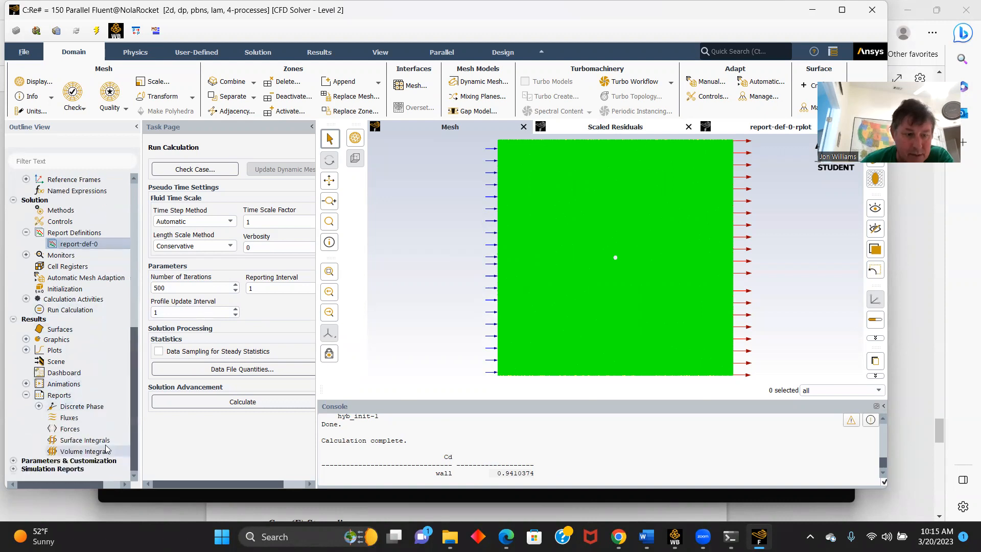
{"action": "double_click", "coordinate": [74, 429]}
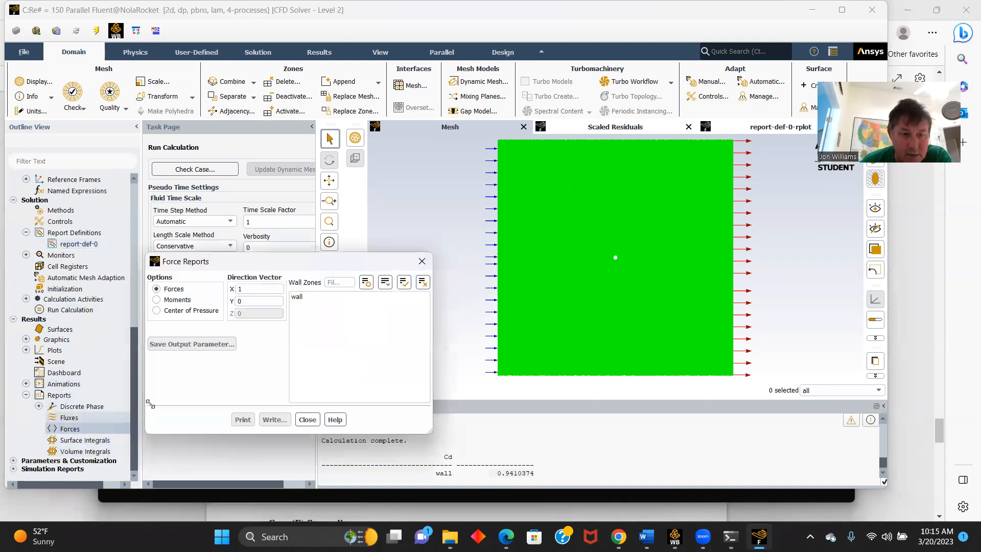
{"action": "left_click", "coordinate": [309, 298]}
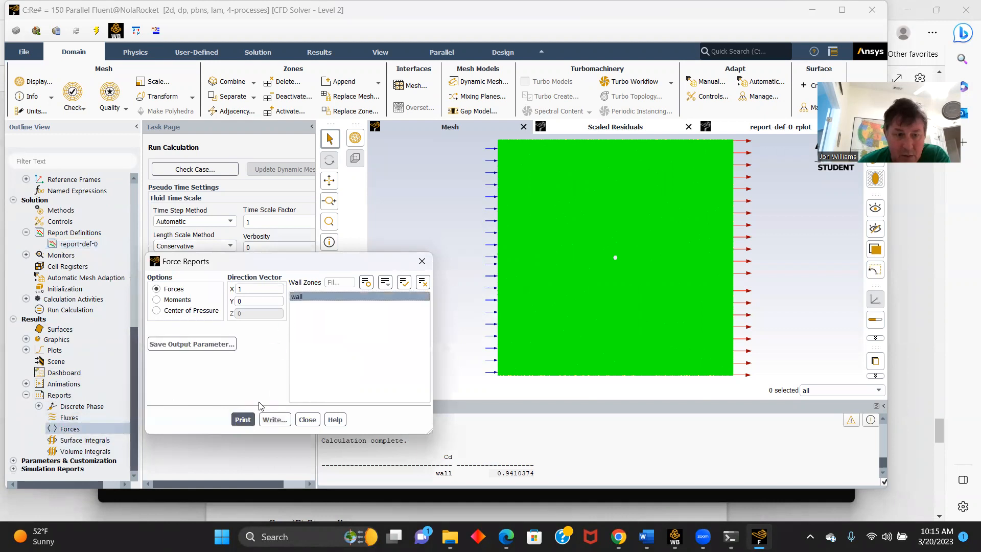
{"action": "left_click", "coordinate": [245, 420]}
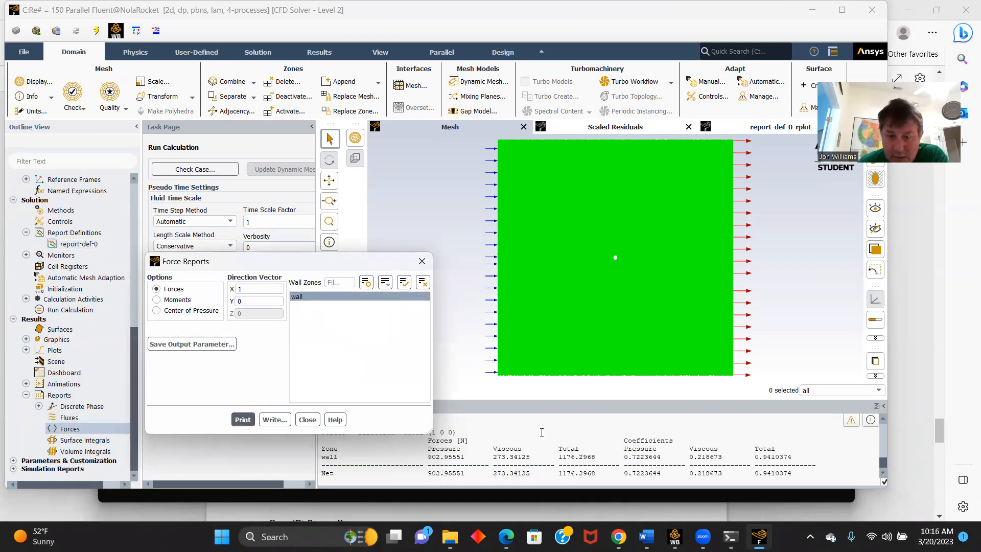
{"action": "left_click", "coordinate": [308, 420]}
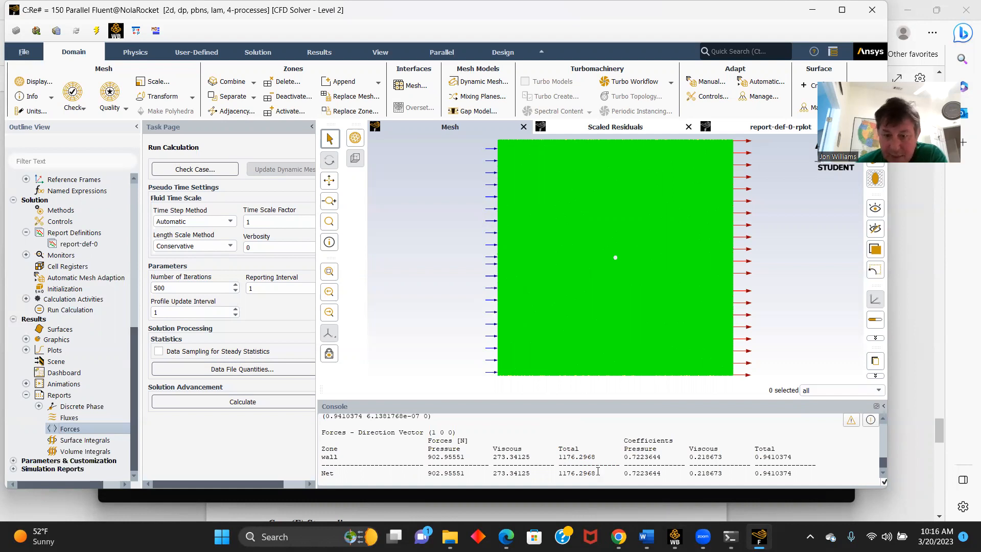
{"action": "left_click_drag", "start_coordinate": [595, 472], "coordinate": [544, 472]}
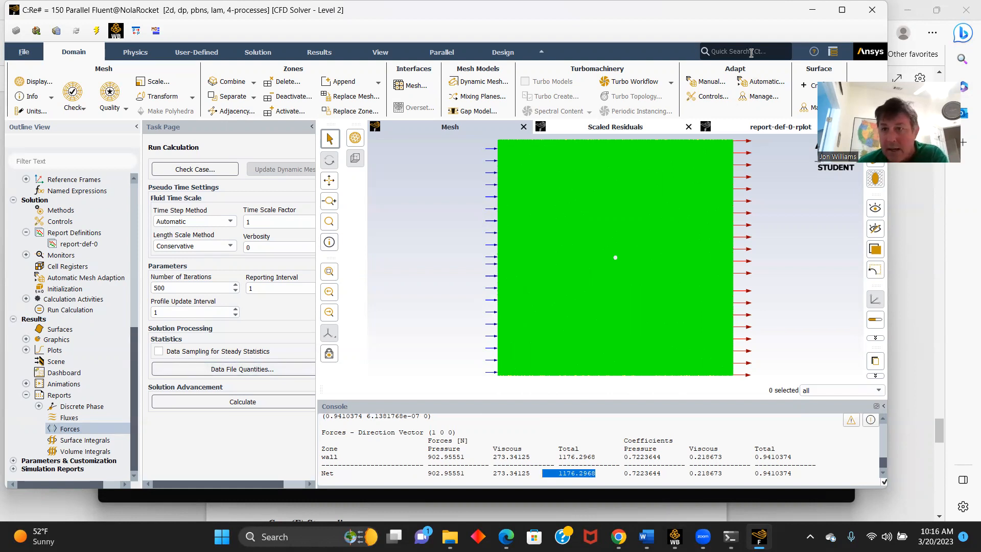
Step: Quit Fluent, switch to Workbench and open the Results of the Re# = 150 system in CFD-Post
{"action": "left_click", "coordinate": [872, 10]}
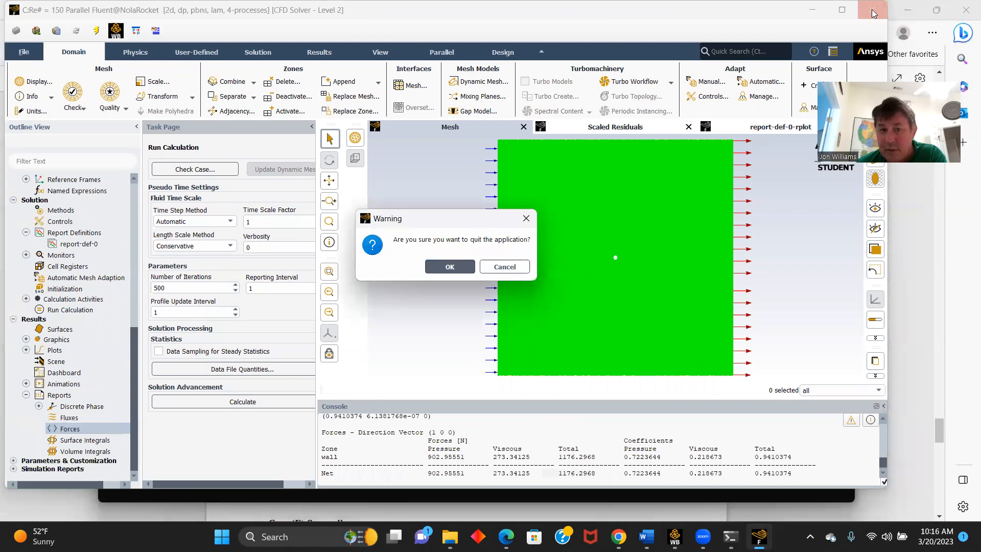
{"action": "left_click", "coordinate": [450, 266]}
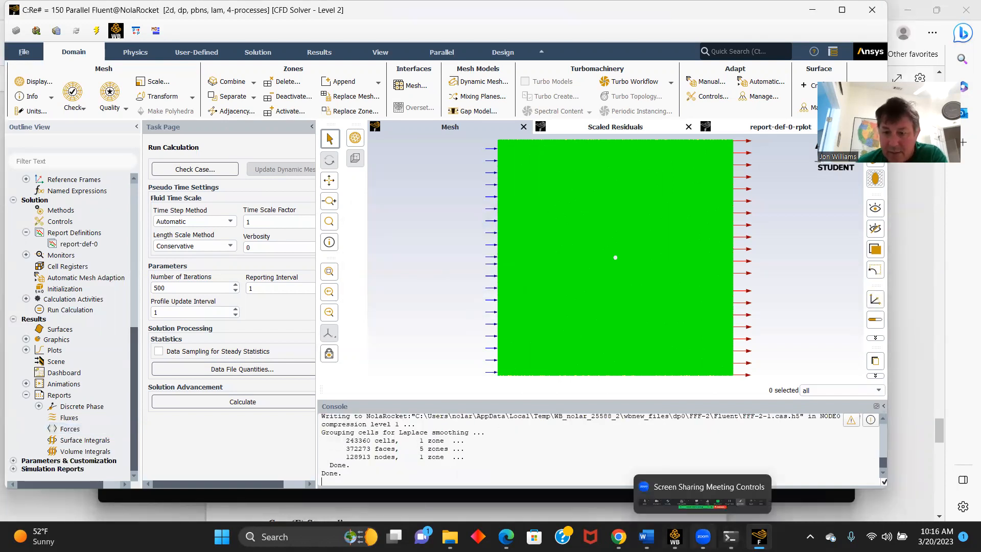
{"action": "mouse_move", "coordinate": [674, 537]}
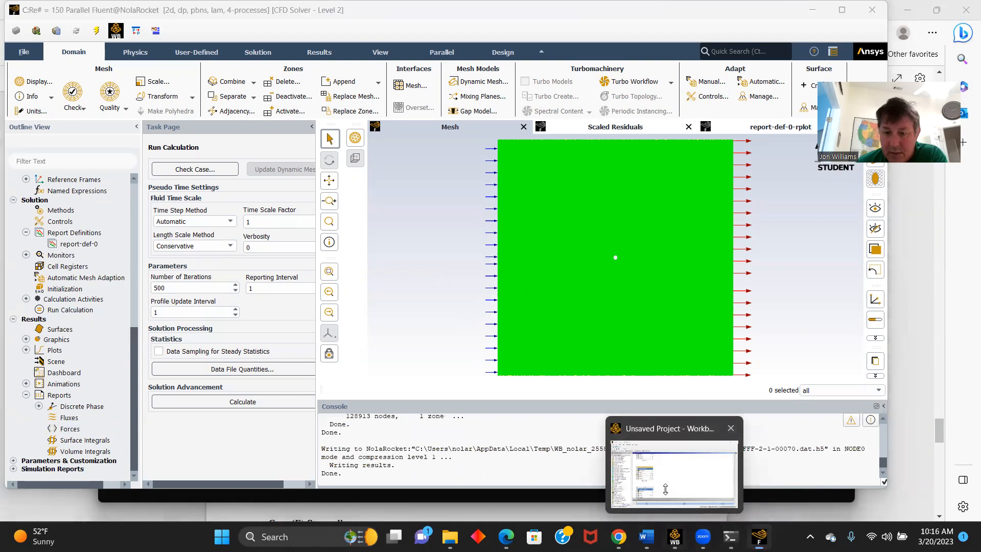
{"action": "left_click", "coordinate": [674, 472]}
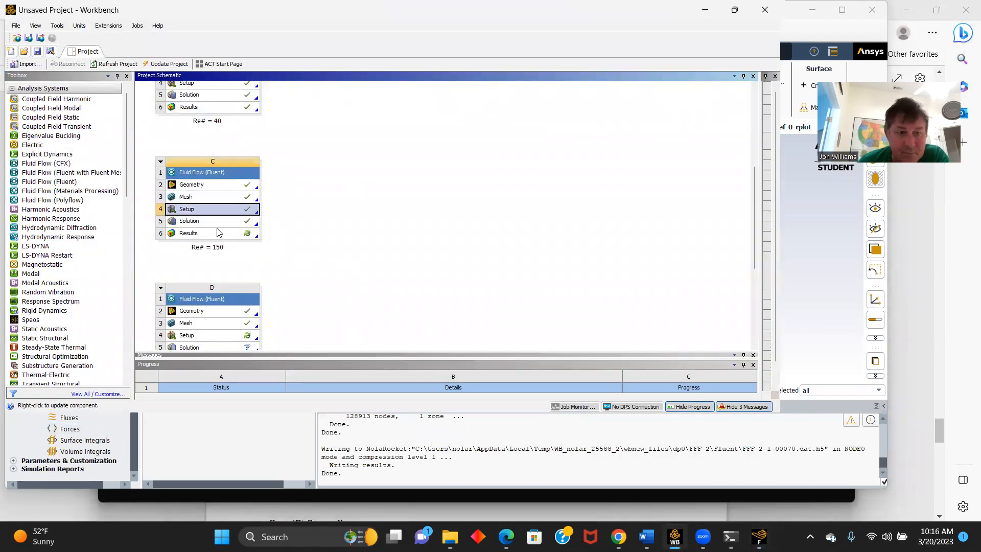
{"action": "double_click", "coordinate": [186, 235]}
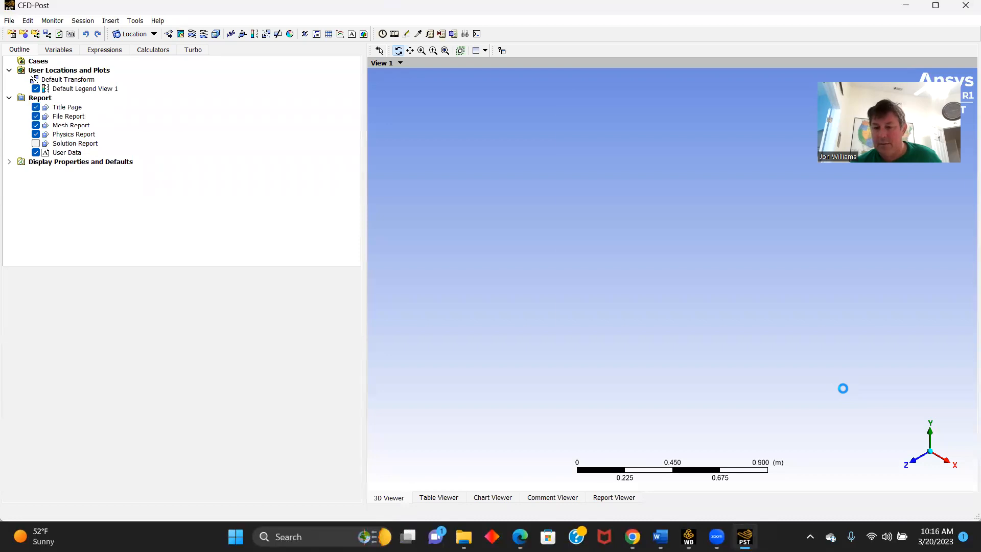
Step: Create a 3D velocity streamline plot starting from velocity_inlet with 500 equally spaced points
{"action": "left_click", "coordinate": [914, 463]}
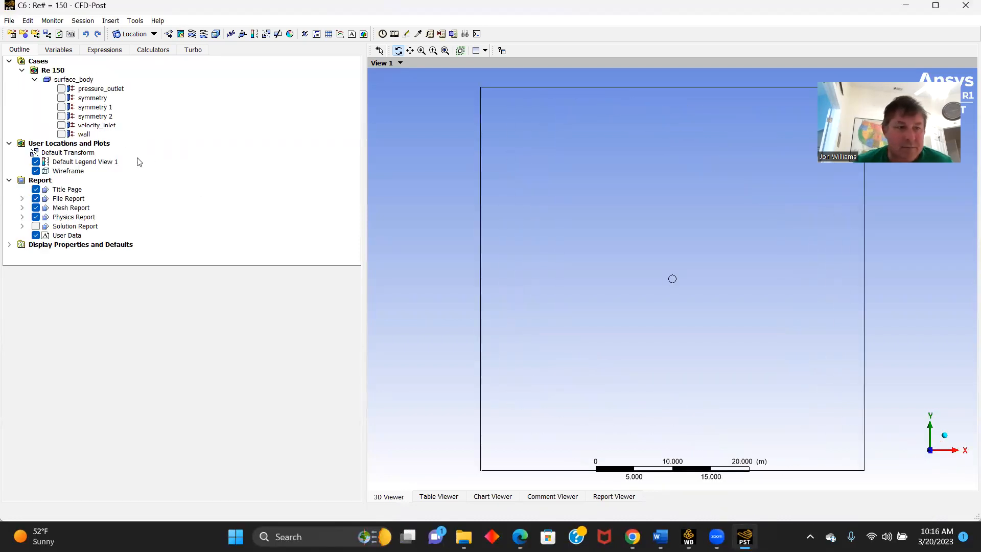
{"action": "left_click", "coordinate": [143, 62]}
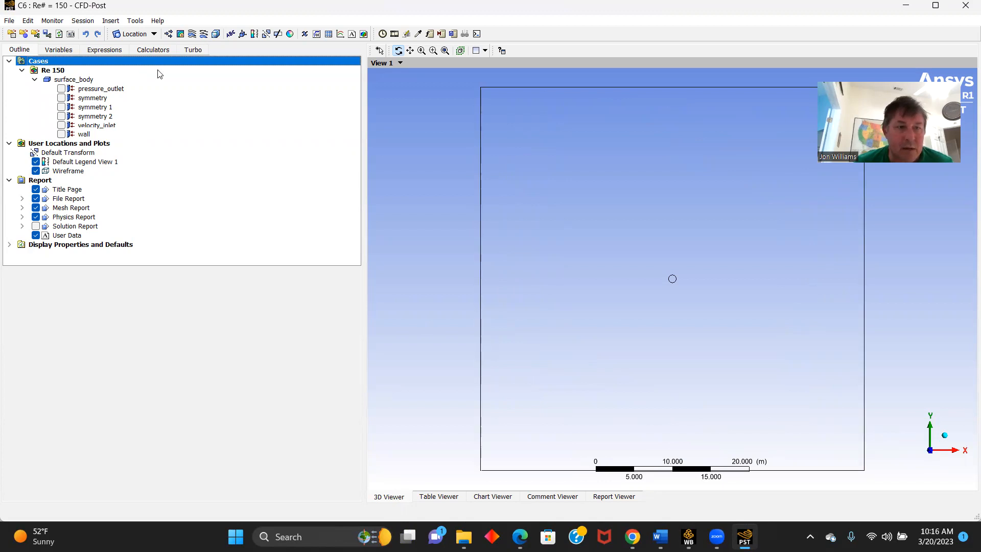
{"action": "left_click", "coordinate": [192, 34]}
{"action": "left_click", "coordinate": [229, 80]}
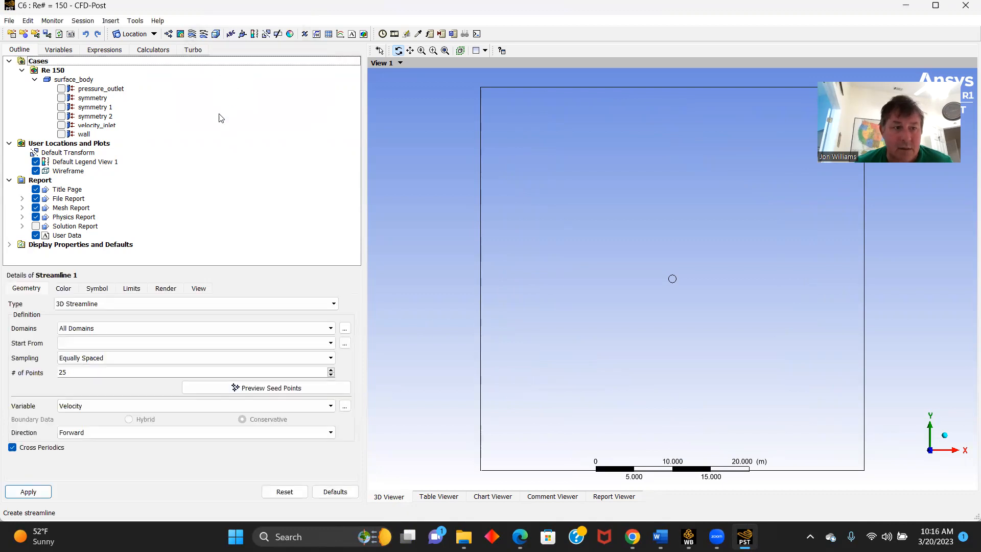
{"action": "left_click", "coordinate": [328, 344]}
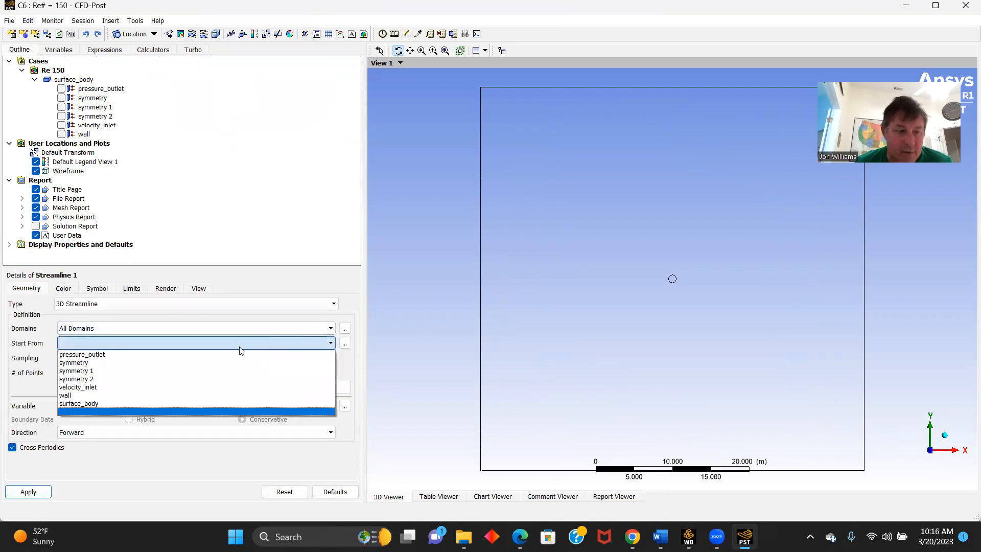
{"action": "left_click", "coordinate": [90, 389]}
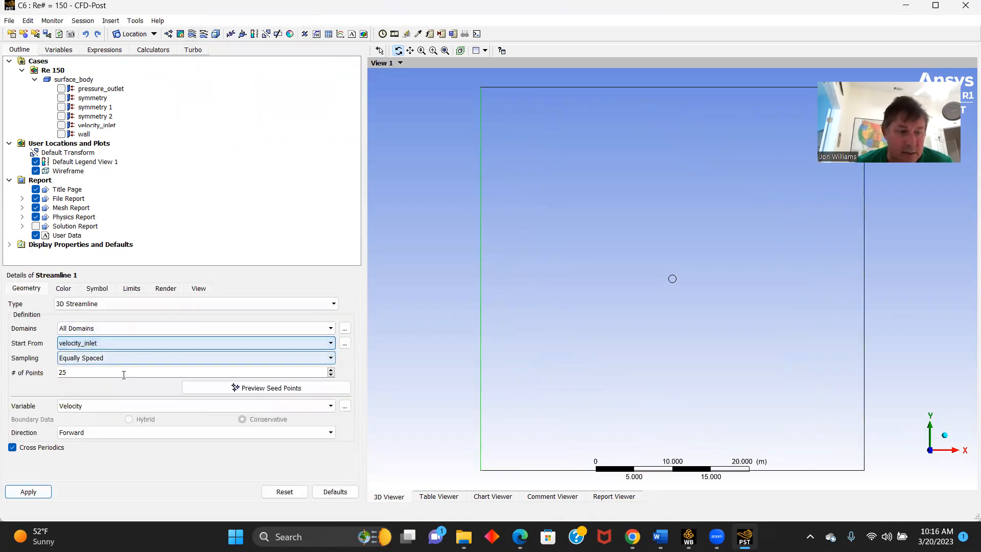
{"action": "left_click", "coordinate": [70, 372]}
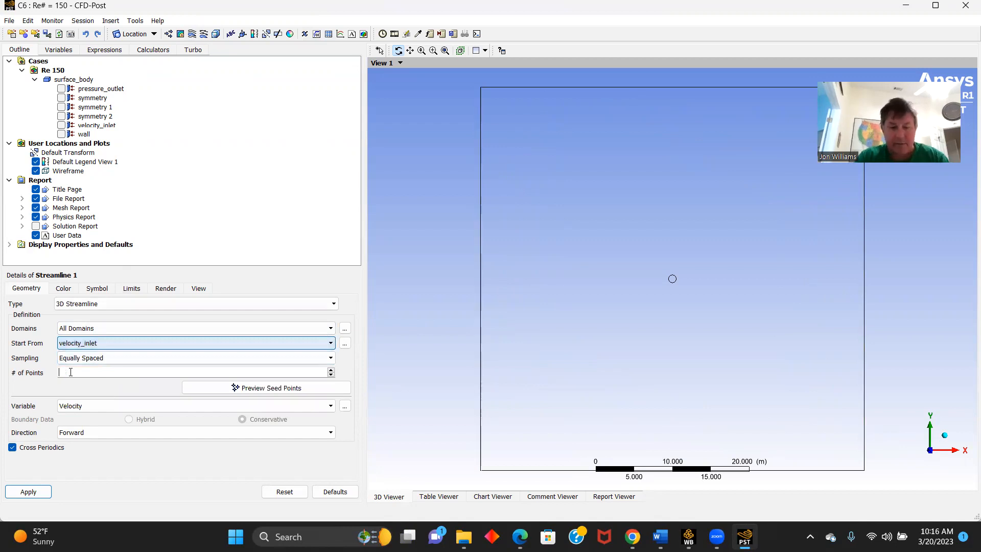
{"action": "left_click", "coordinate": [29, 492]}
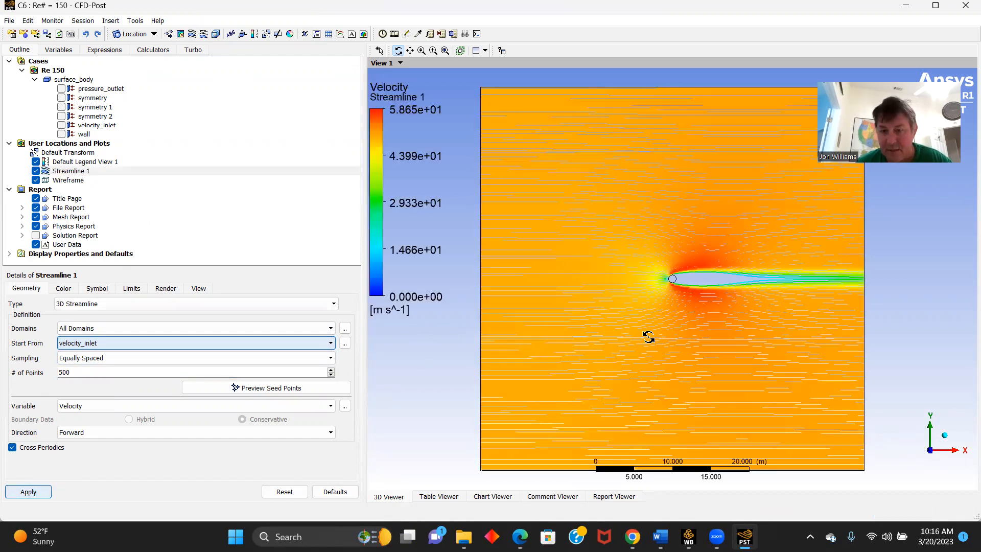
{"action": "scroll", "coordinate": [658, 302], "scroll_direction": "up", "scroll_amount": 1}
{"action": "scroll", "coordinate": [648, 293], "scroll_direction": "up", "scroll_amount": 3}
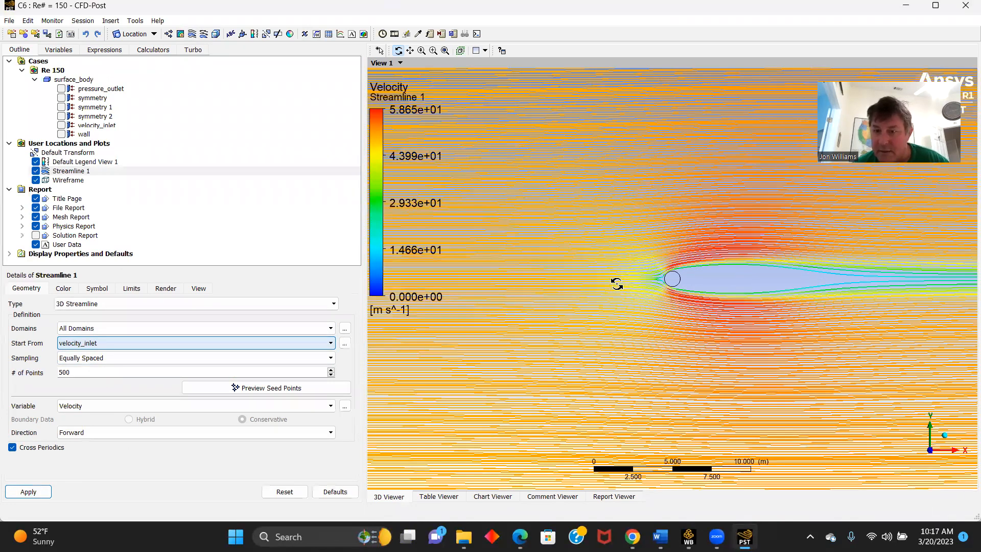
{"action": "scroll", "coordinate": [617, 282], "scroll_direction": "down", "scroll_amount": 1}
{"action": "scroll", "coordinate": [616, 282], "scroll_direction": "down", "scroll_amount": 1}
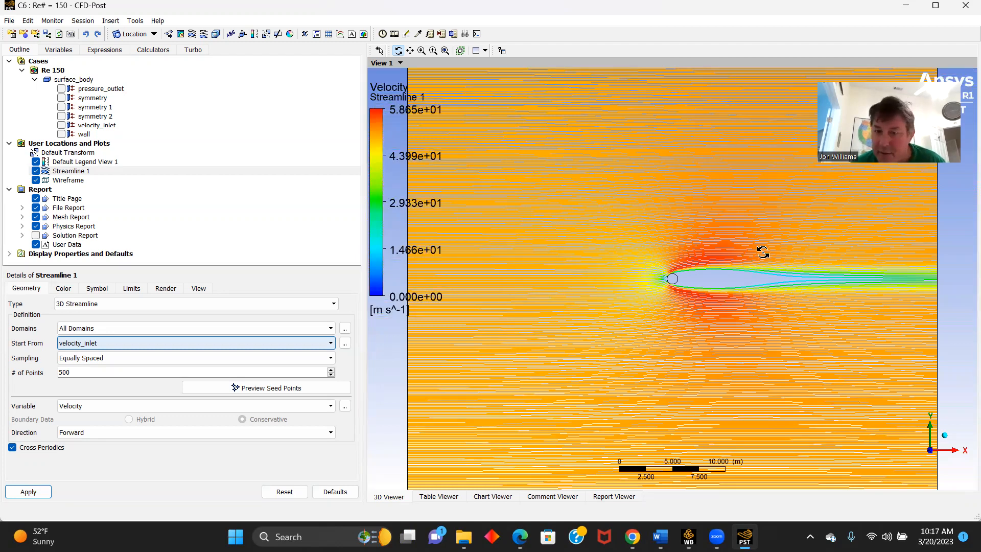
Step: Create a velocity vector plot located on symmetry 1
{"action": "left_click", "coordinate": [169, 34]}
{"action": "left_click", "coordinate": [198, 79]}
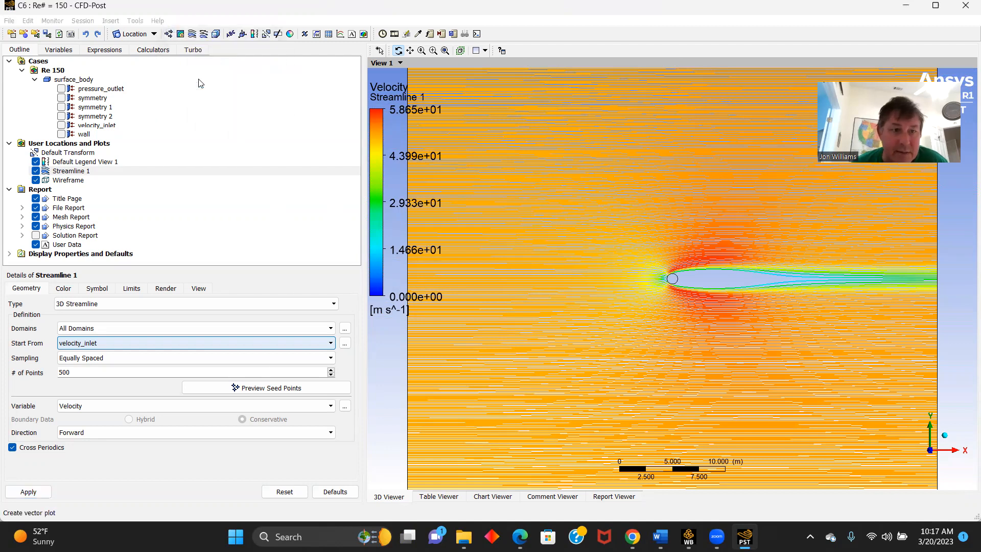
{"action": "left_click", "coordinate": [331, 329]}
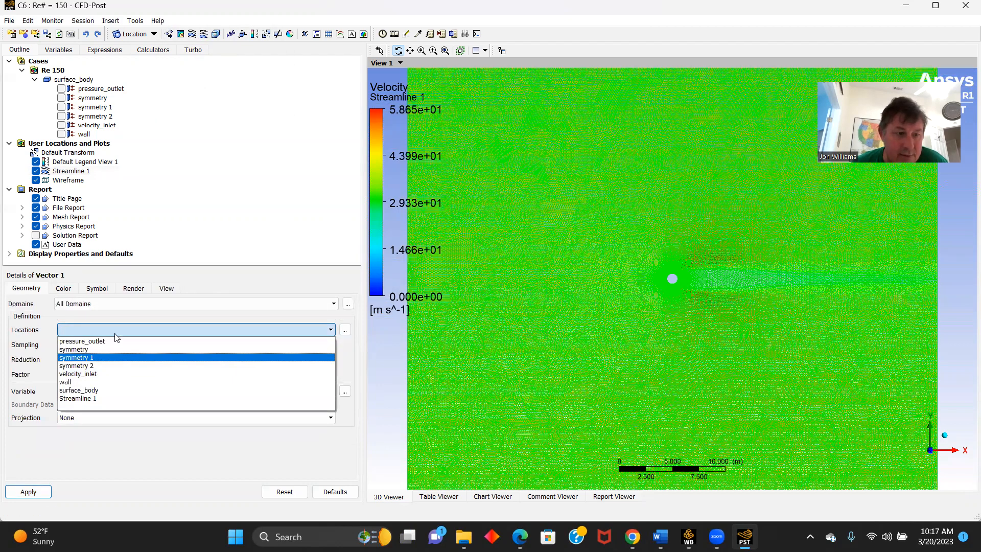
{"action": "left_click", "coordinate": [29, 491]}
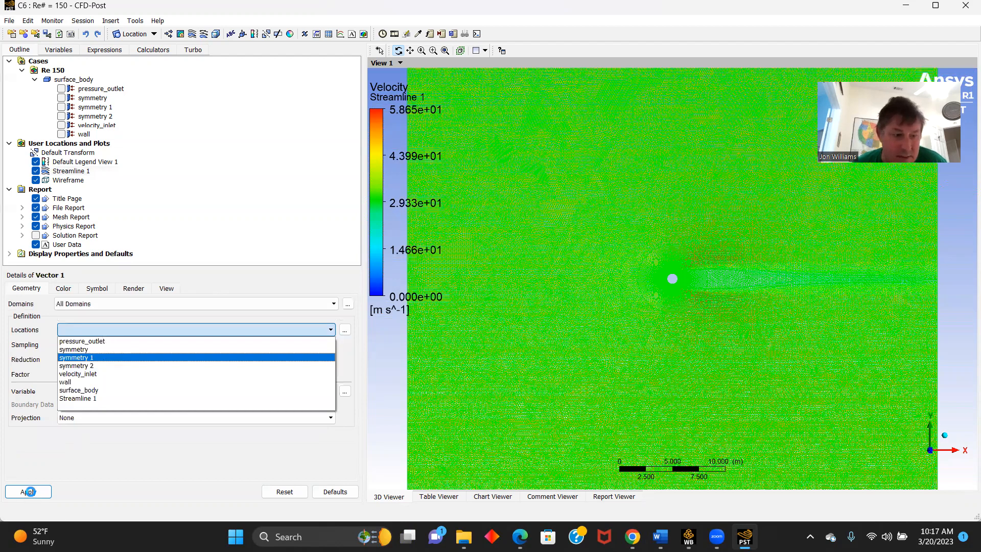
Step: Examine the velocity vectors around the cylinder and in the recirculating wake behind it
{"action": "scroll", "coordinate": [722, 302], "scroll_direction": "up", "scroll_amount": 3}
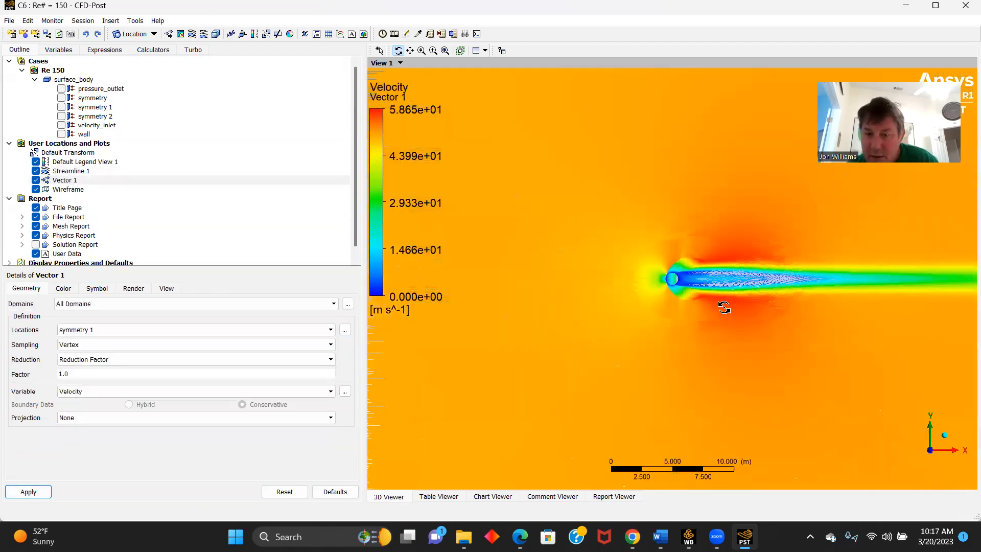
{"action": "scroll", "coordinate": [748, 303], "scroll_direction": "up", "scroll_amount": 3}
{"action": "left_click_drag", "start_coordinate": [827, 292], "coordinate": [655, 295]}
{"action": "scroll", "coordinate": [641, 292], "scroll_direction": "up", "scroll_amount": 2}
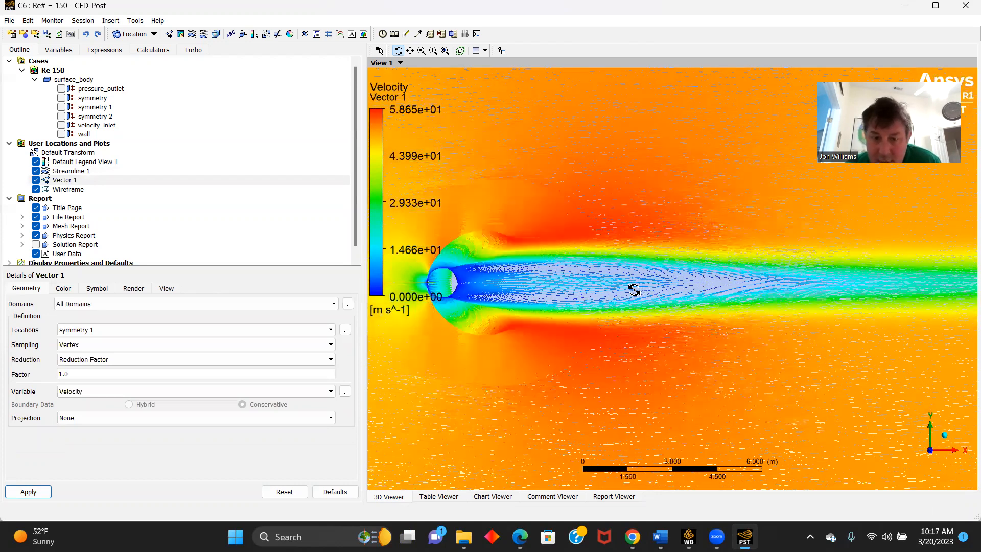
{"action": "scroll", "coordinate": [594, 308], "scroll_direction": "up", "scroll_amount": 2}
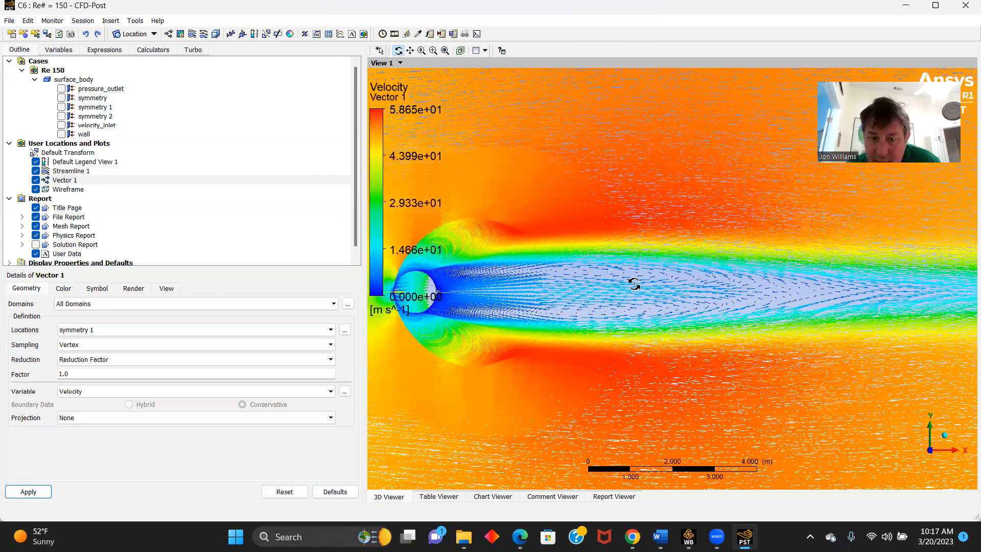
{"action": "scroll", "coordinate": [631, 255], "scroll_direction": "up", "scroll_amount": 1}
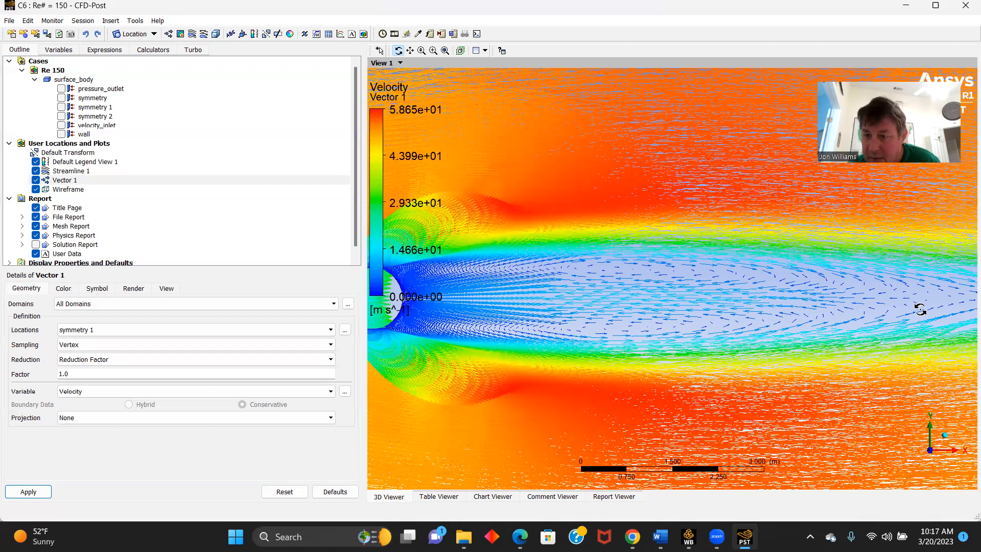
{"action": "scroll", "coordinate": [920, 310], "scroll_direction": "up", "scroll_amount": 1}
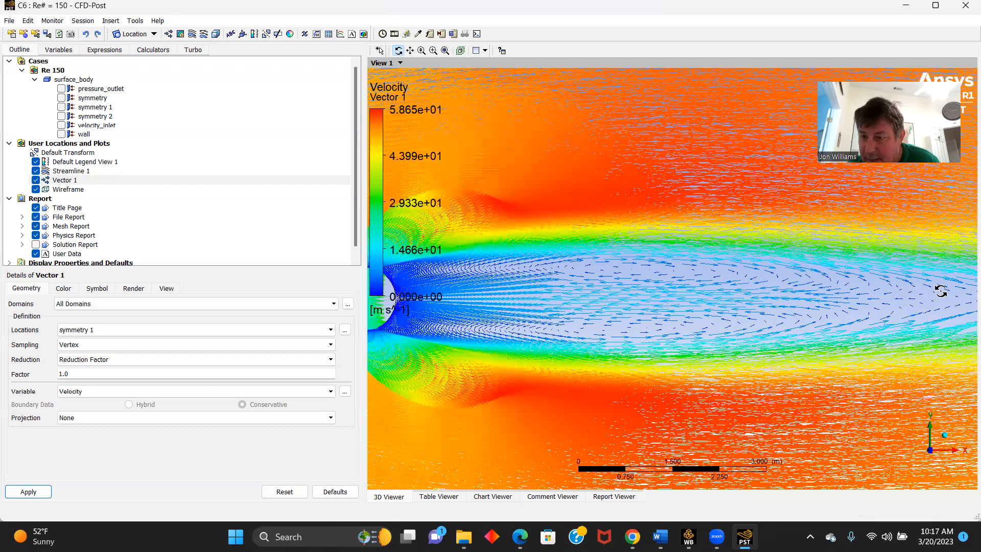
{"action": "scroll", "coordinate": [950, 293], "scroll_direction": "down", "scroll_amount": 3}
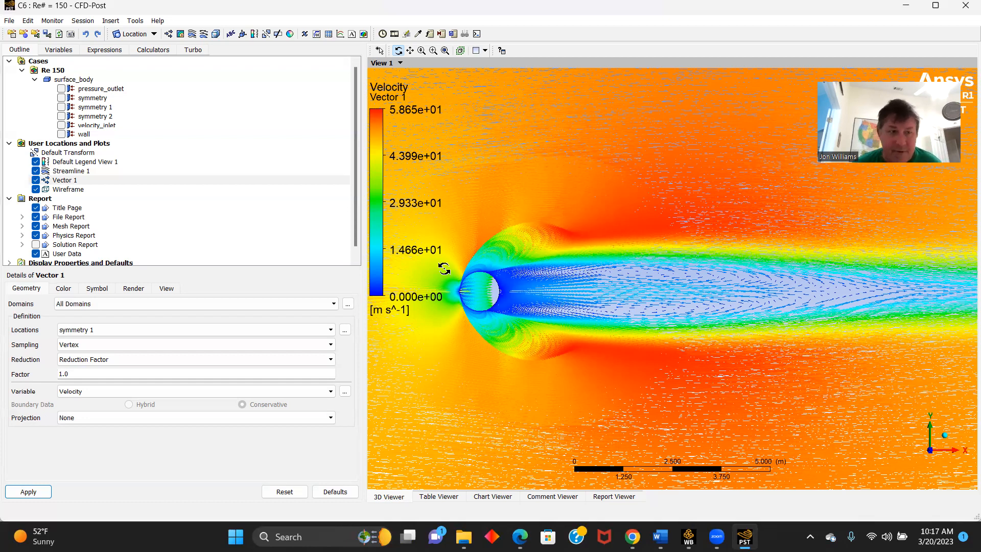
Step: Create a velocity contour plot on symmetry 1 with 750 contours
{"action": "left_click", "coordinate": [180, 34]}
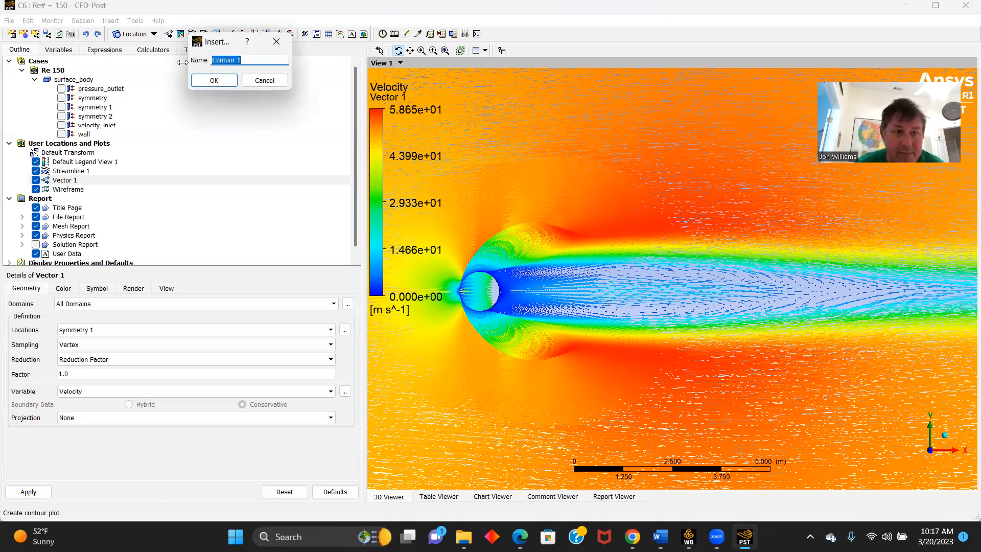
{"action": "left_click", "coordinate": [213, 81]}
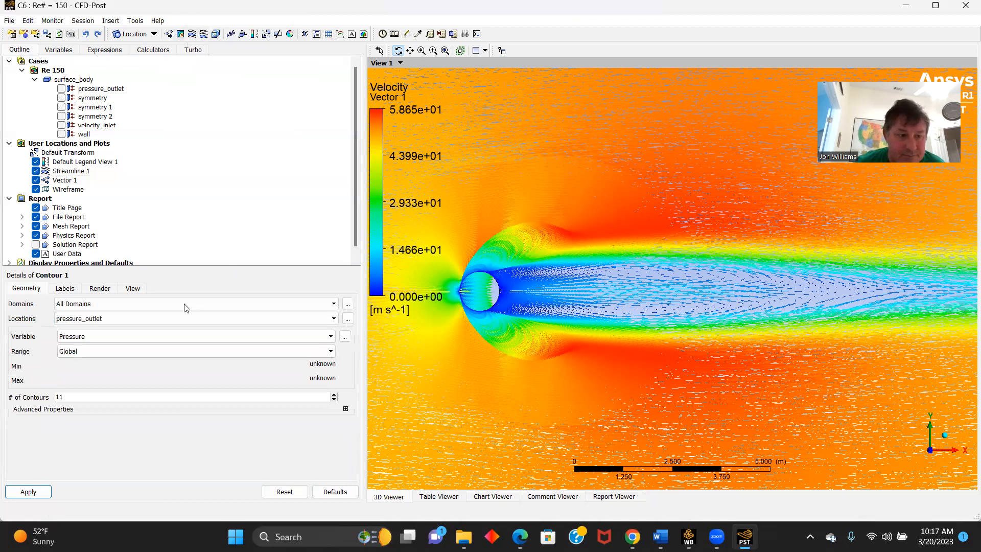
{"action": "left_click", "coordinate": [334, 318]}
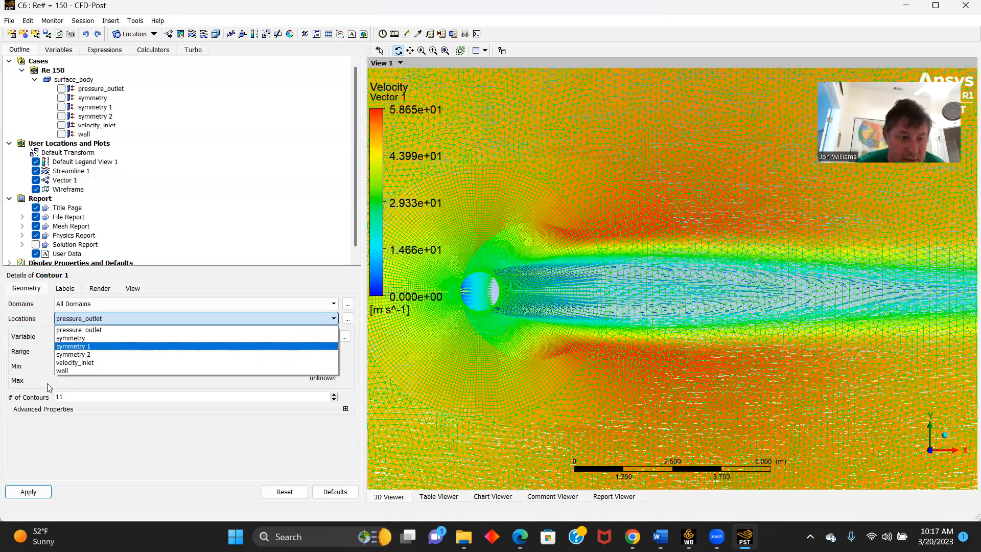
{"action": "key", "text": "Return"}
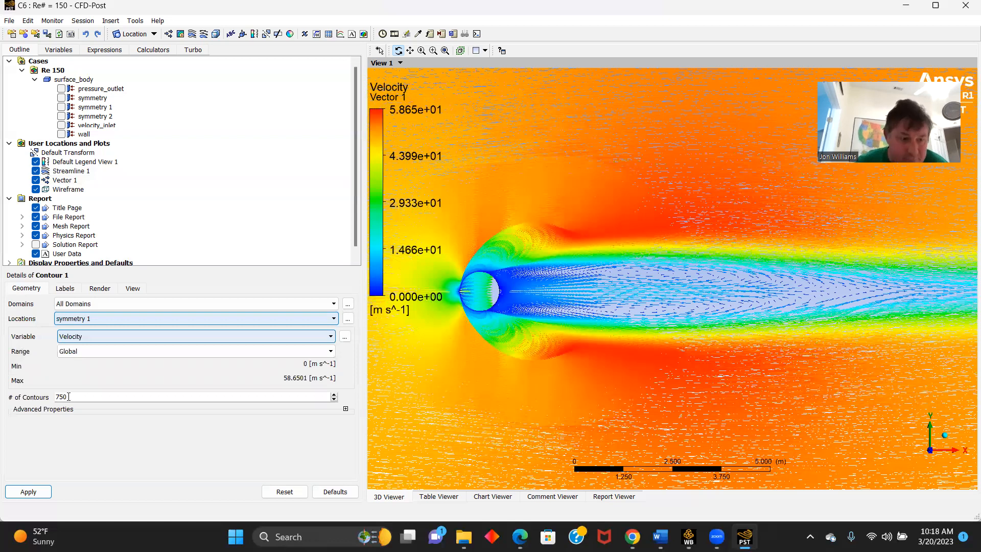
{"action": "left_click", "coordinate": [28, 492]}
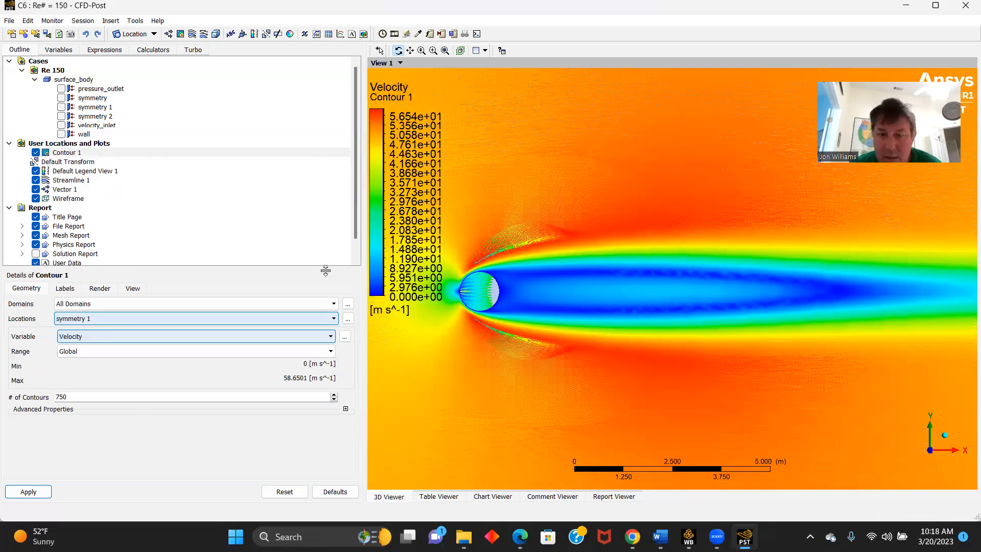
Step: Hide the Vector 1 plot so only the velocity contour shows around the cylinder and its wake
{"action": "scroll", "coordinate": [574, 345], "scroll_direction": "down", "scroll_amount": 3}
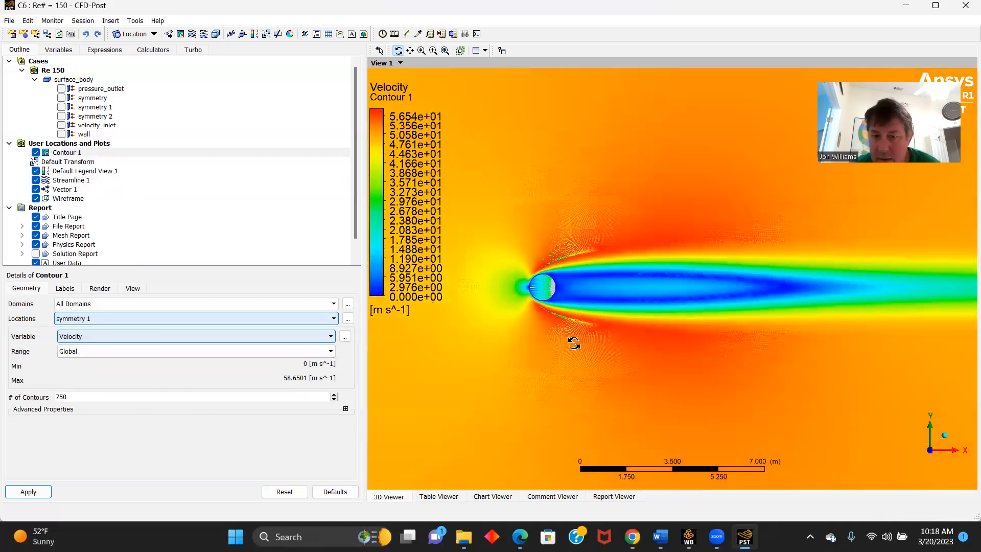
{"action": "scroll", "coordinate": [573, 343], "scroll_direction": "down", "scroll_amount": 2}
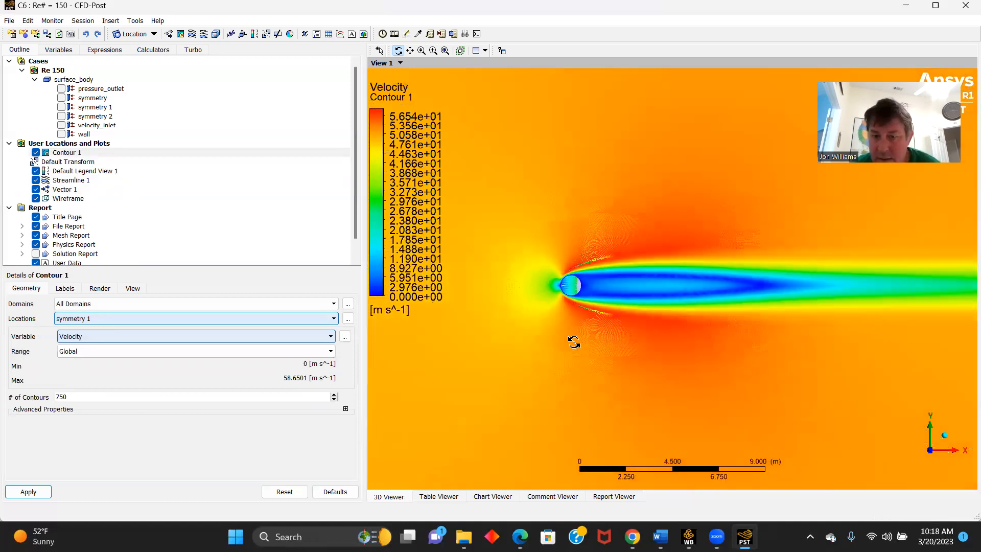
{"action": "left_click", "coordinate": [35, 190]}
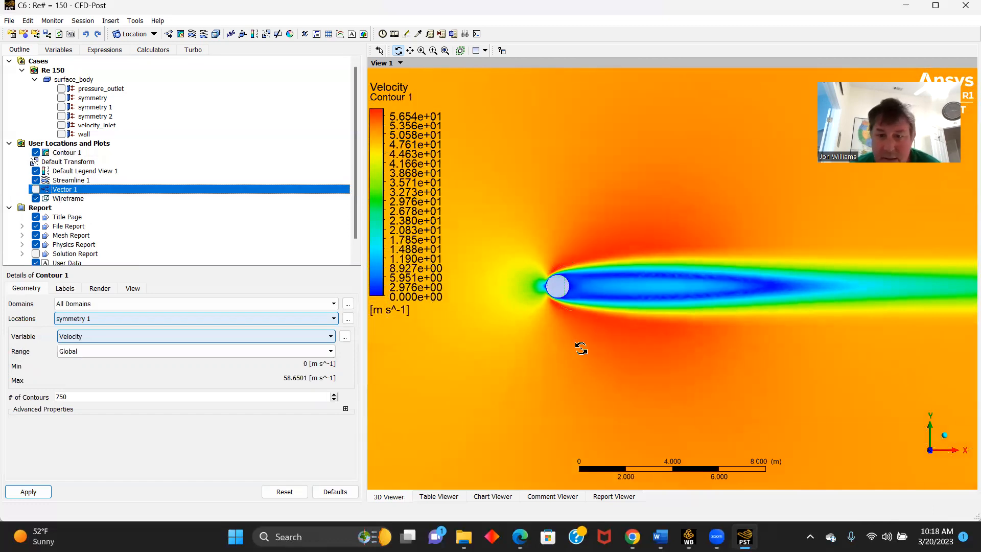
{"action": "scroll", "coordinate": [595, 346], "scroll_direction": "down", "scroll_amount": 2}
{"action": "scroll", "coordinate": [715, 327], "scroll_direction": "down", "scroll_amount": 2}
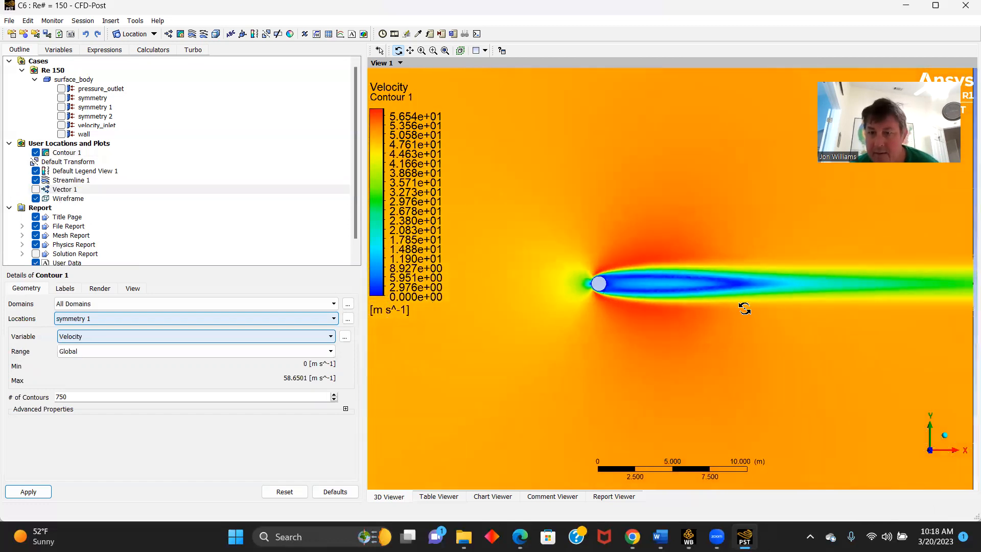
{"action": "left_click_drag", "start_coordinate": [778, 322], "coordinate": [721, 306]}
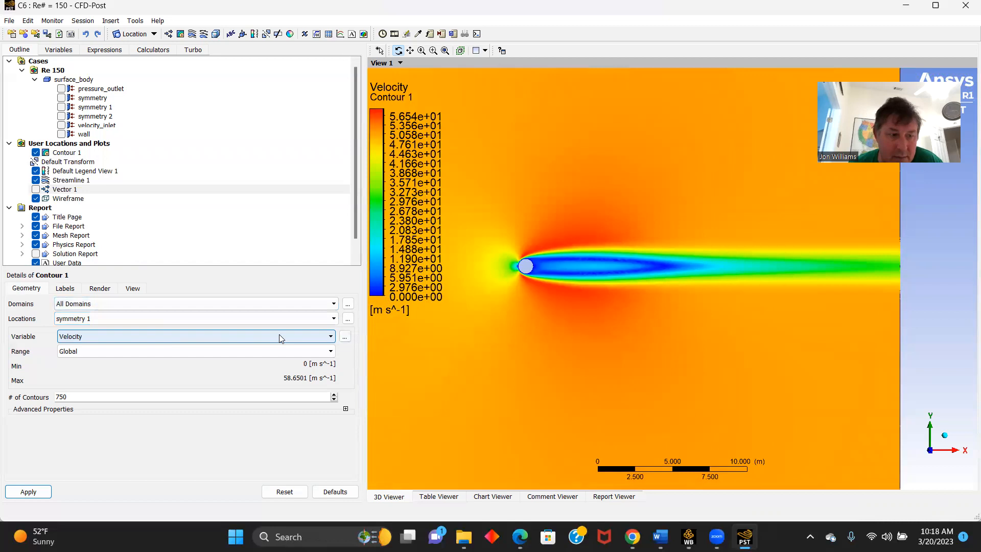
Step: Change the Contour 1 variable to Pressure and apply it to the plot
{"action": "left_click", "coordinate": [331, 337]}
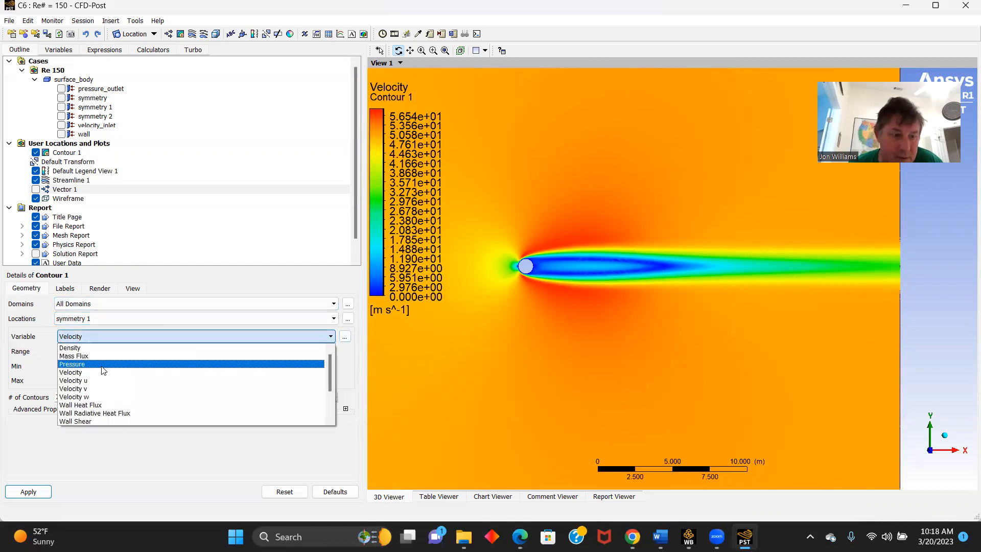
{"action": "left_click", "coordinate": [83, 365]}
{"action": "left_click", "coordinate": [28, 491]}
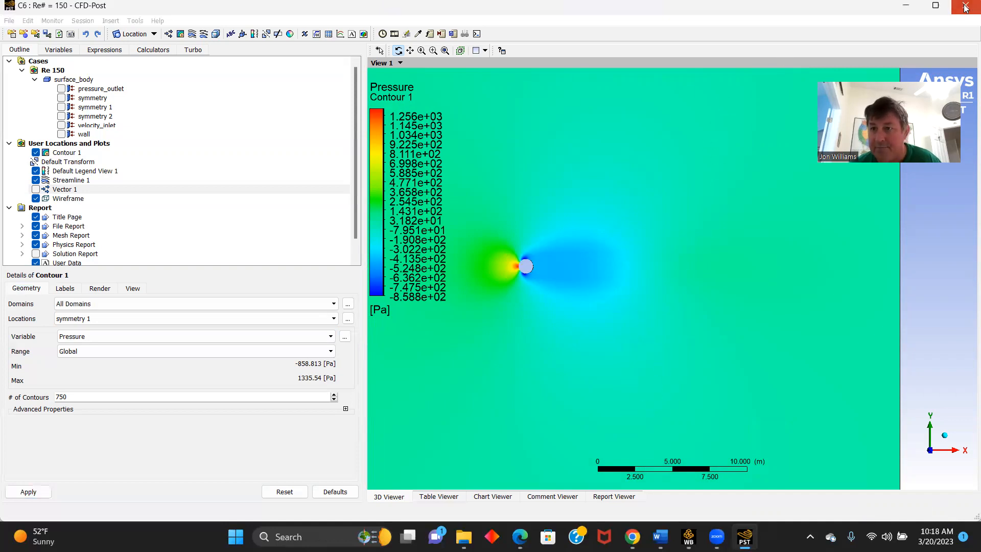
Step: Return to Workbench and launch the Re# = 50,000 system's setup in Fluent with double precision and 4 solver processes
{"action": "mouse_move", "coordinate": [689, 533]}
{"action": "left_click", "coordinate": [705, 457]}
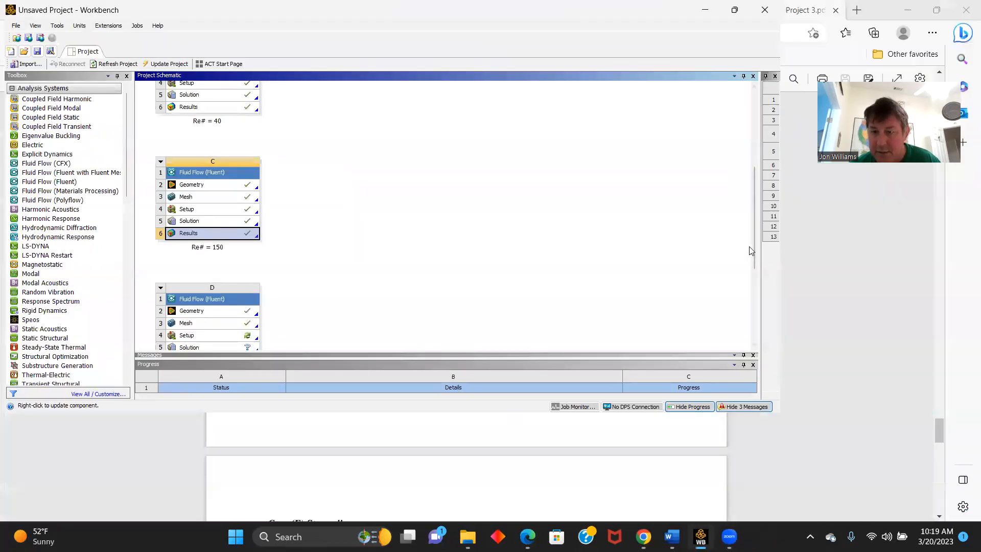
{"action": "left_click_drag", "start_coordinate": [754, 249], "coordinate": [754, 298]}
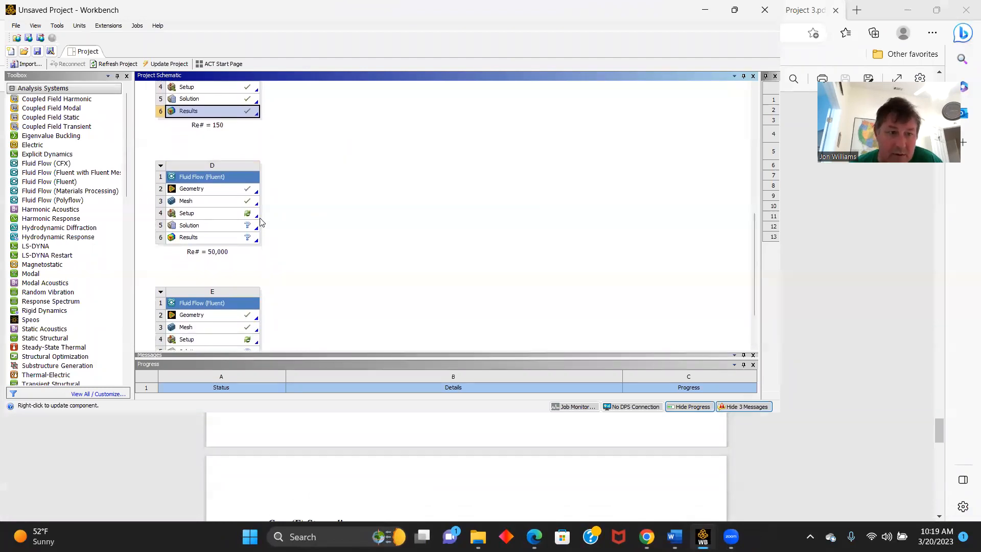
{"action": "double_click", "coordinate": [213, 214]}
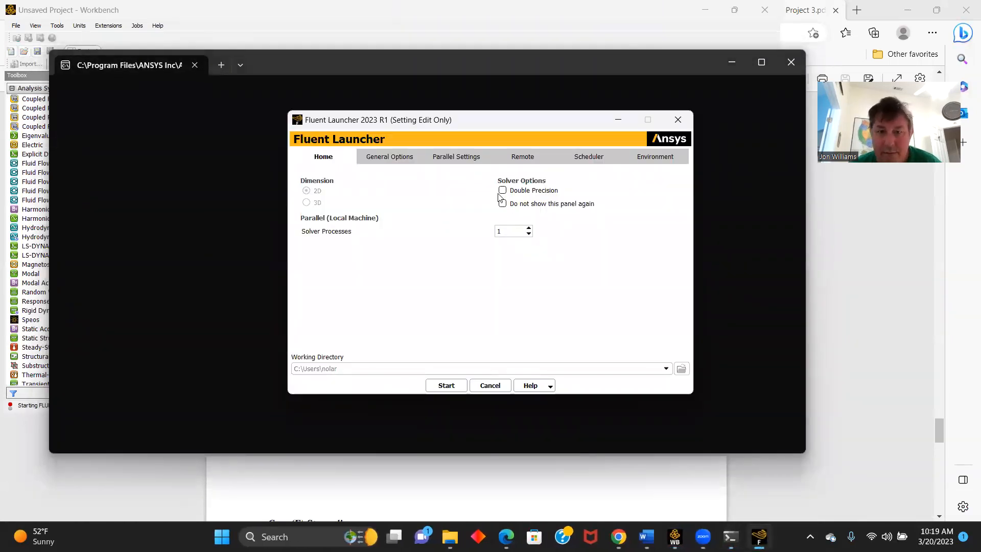
{"action": "left_click", "coordinate": [529, 228]}
{"action": "left_click", "coordinate": [529, 227]}
{"action": "left_click", "coordinate": [446, 383]}
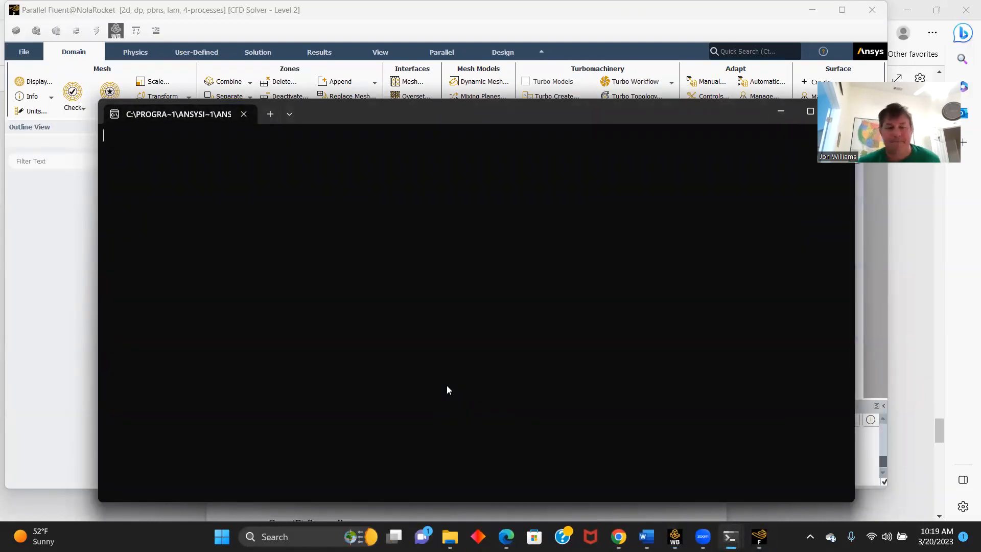
{"action": "left_click", "coordinate": [54, 357]}
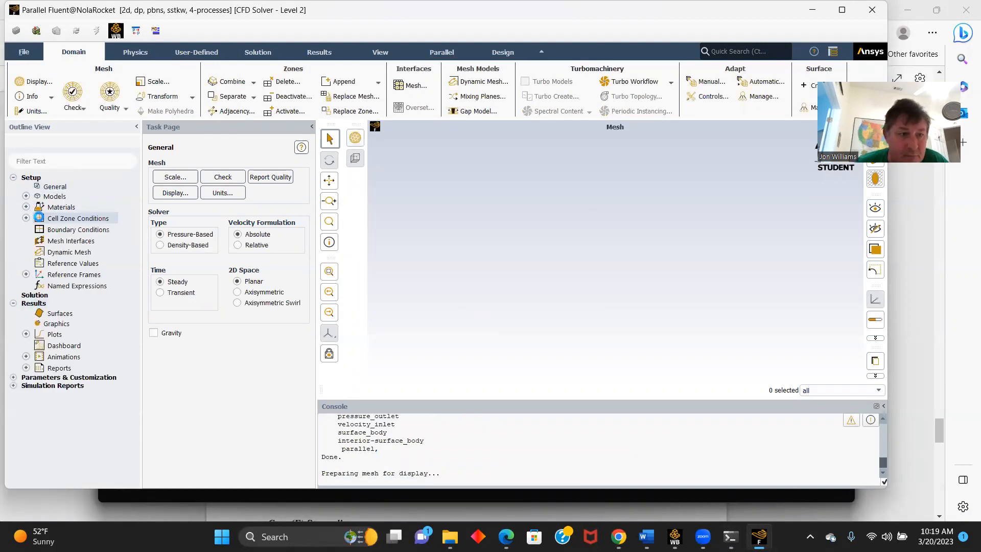
Step: Change the viscous model from SST k-omega to Laminar
{"action": "left_click", "coordinate": [26, 197]}
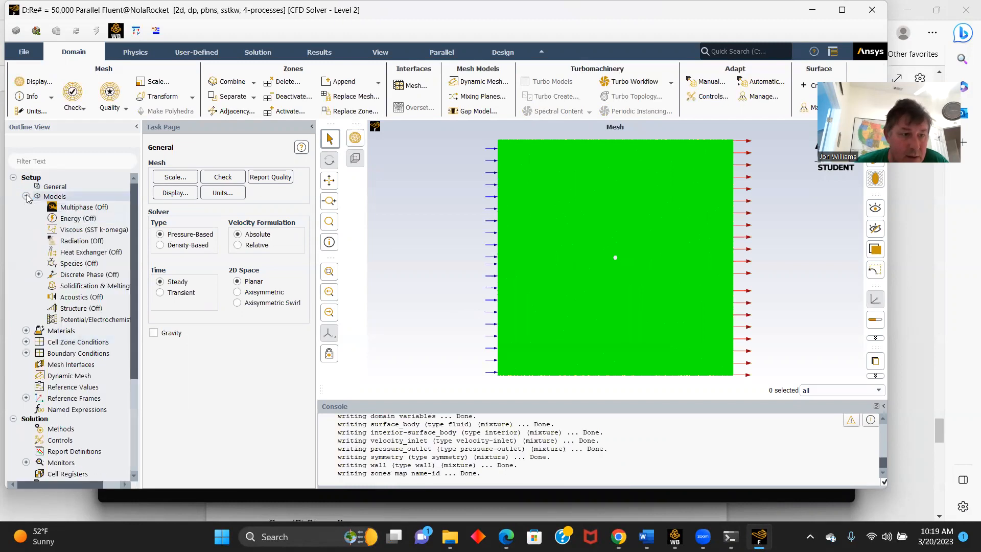
{"action": "right_click", "coordinate": [90, 232]}
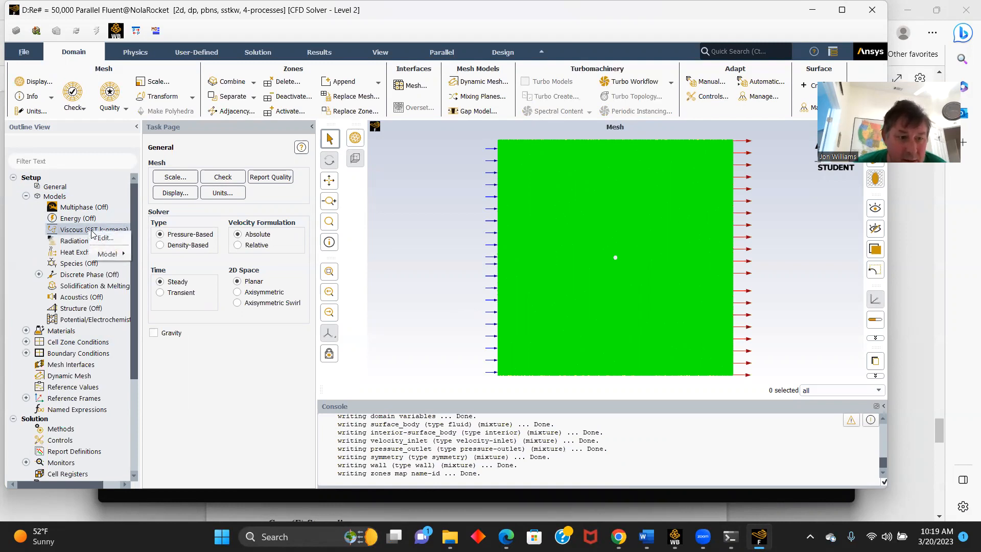
{"action": "mouse_move", "coordinate": [109, 254]}
{"action": "left_click", "coordinate": [151, 267]}
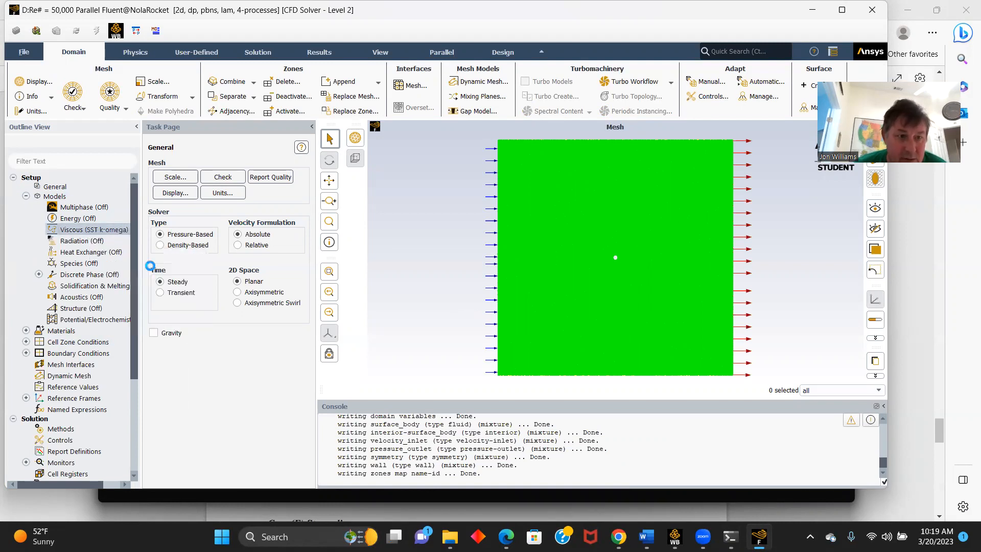
Step: Open the air fluid material for editing and set its constant density to 1 kg/m³
{"action": "left_click", "coordinate": [26, 330]}
{"action": "left_click", "coordinate": [39, 341]}
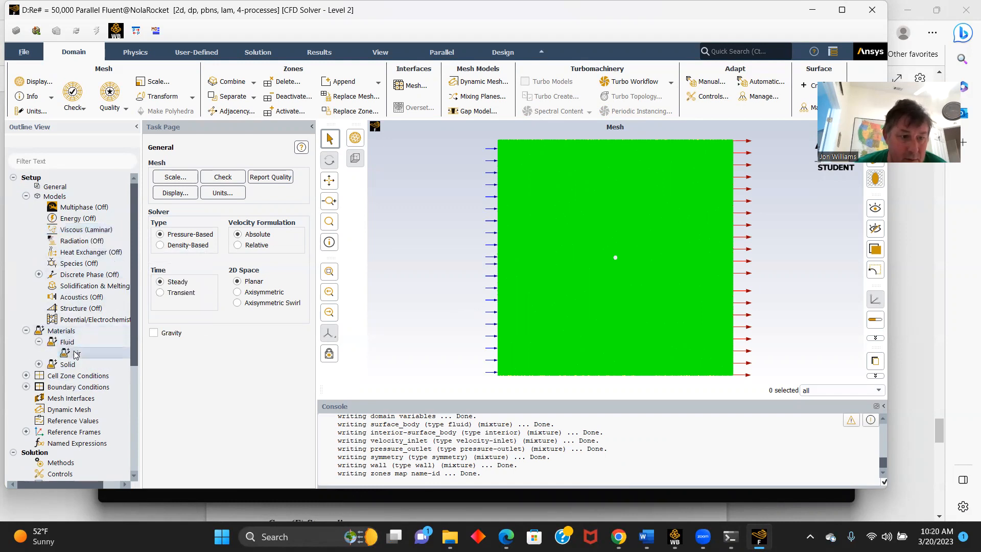
{"action": "double_click", "coordinate": [77, 353]}
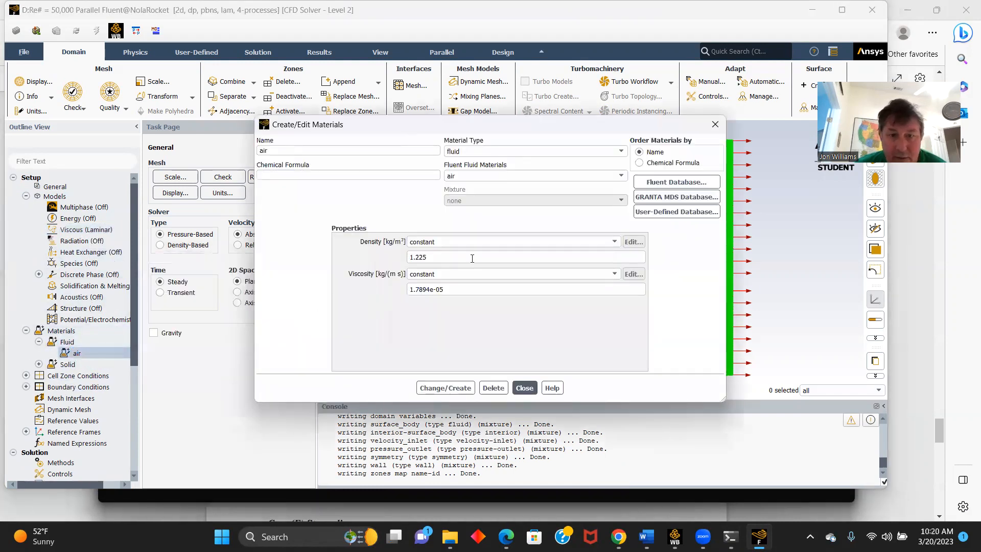
{"action": "left_click", "coordinate": [429, 257]}
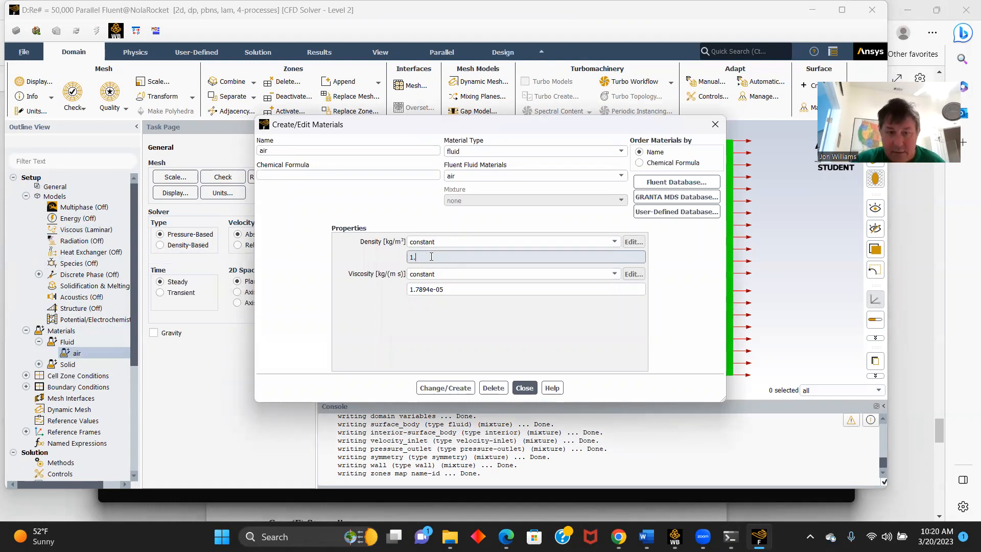
Step: Set air's constant viscosity to 0.0006 kg/(m s), save the material change and close its editor
{"action": "left_click", "coordinate": [452, 292]}
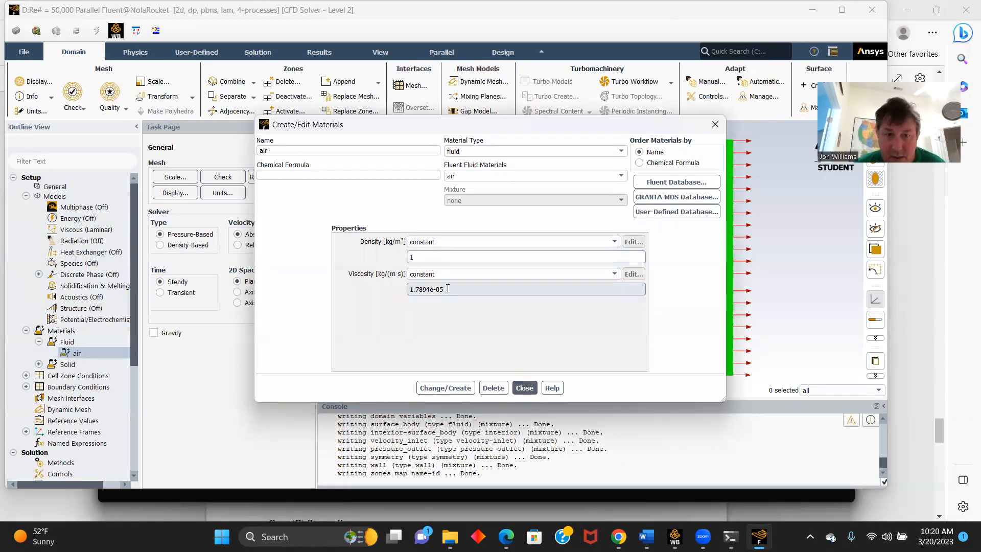
{"action": "left_click", "coordinate": [449, 289]}
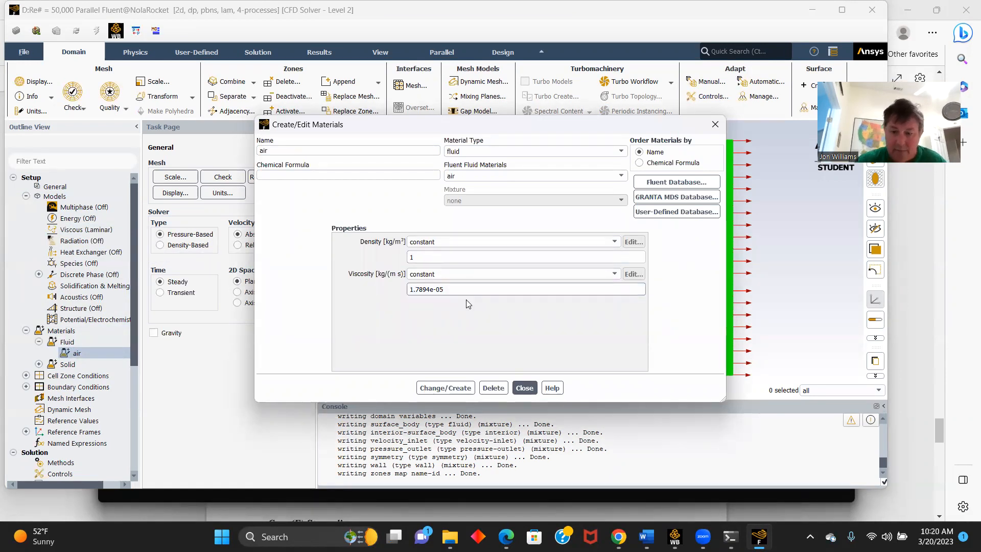
{"action": "key", "text": "BackSpace"}
{"action": "key", "text": "BackSpace"}
{"action": "key", "text": "BackSpace"}
{"action": "key", "text": "BackSpace"}
{"action": "key", "text": "BackSpace"}
{"action": "key", "text": "BackSpace"}
{"action": "key", "text": "BackSpace"}
{"action": "key", "text": "BackSpace"}
{"action": "key", "text": "BackSpace"}
{"action": "key", "text": "BackSpace"}
{"action": "type", "text": "0.0006"}
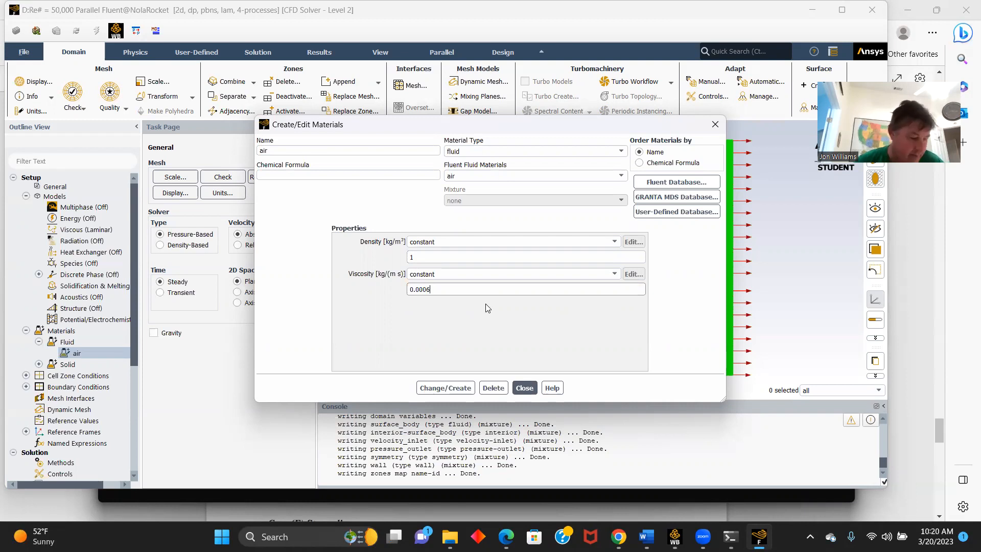
{"action": "left_click", "coordinate": [449, 388]}
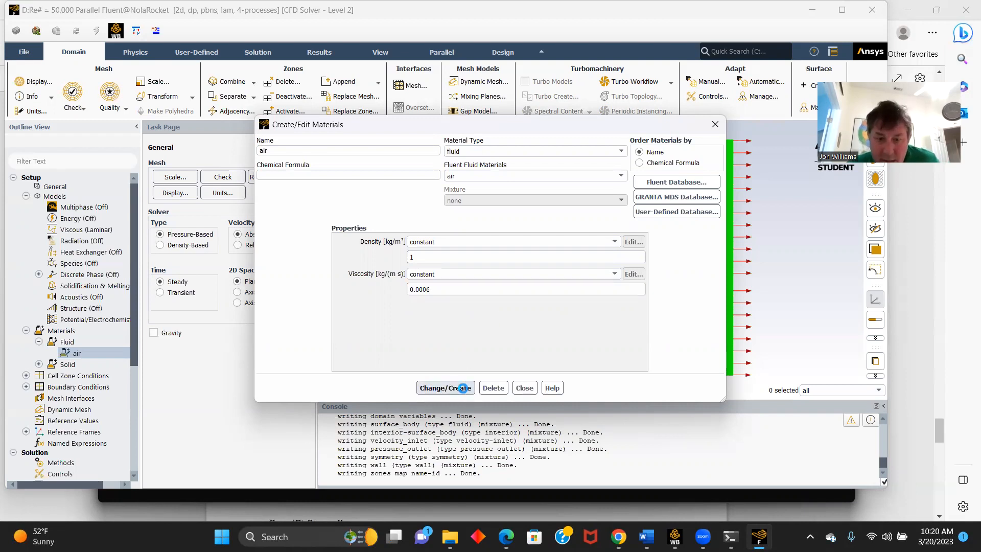
{"action": "left_click", "coordinate": [524, 388]}
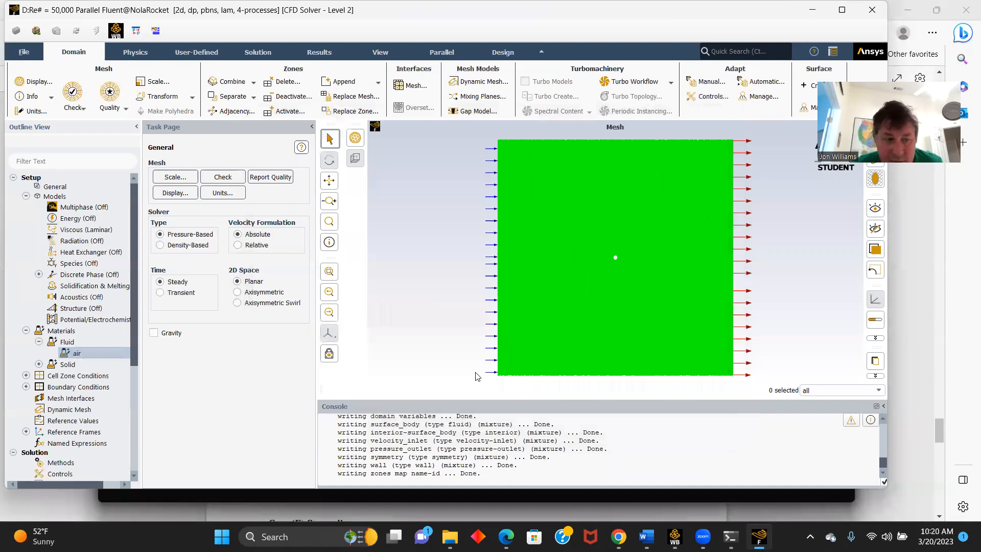
Step: Set the velocity magnitude of the velocity_inlet boundary to 30 m/s and apply it
{"action": "double_click", "coordinate": [76, 387]}
{"action": "left_click", "coordinate": [174, 209]}
{"action": "left_click", "coordinate": [179, 395]}
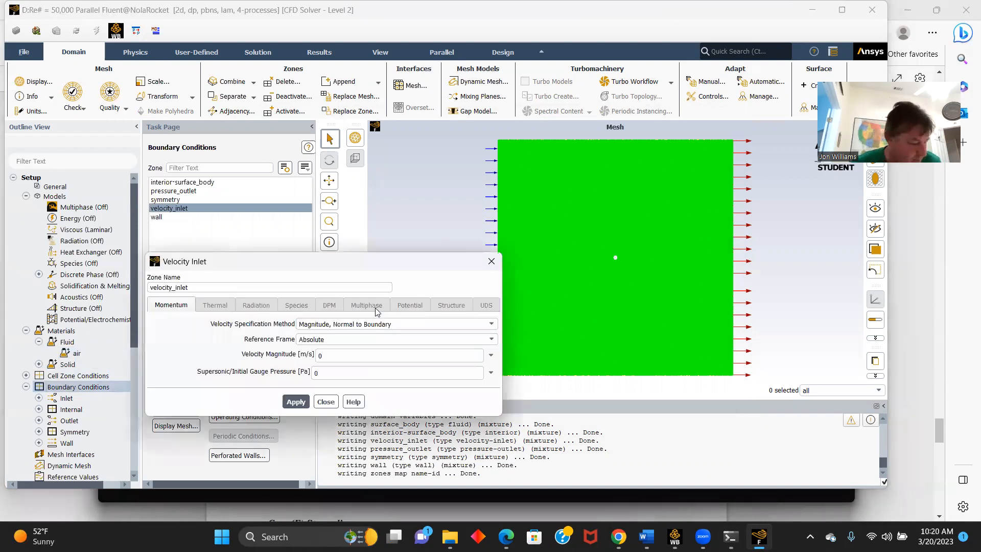
{"action": "double_click", "coordinate": [332, 354]}
{"action": "type", "text": "3"}
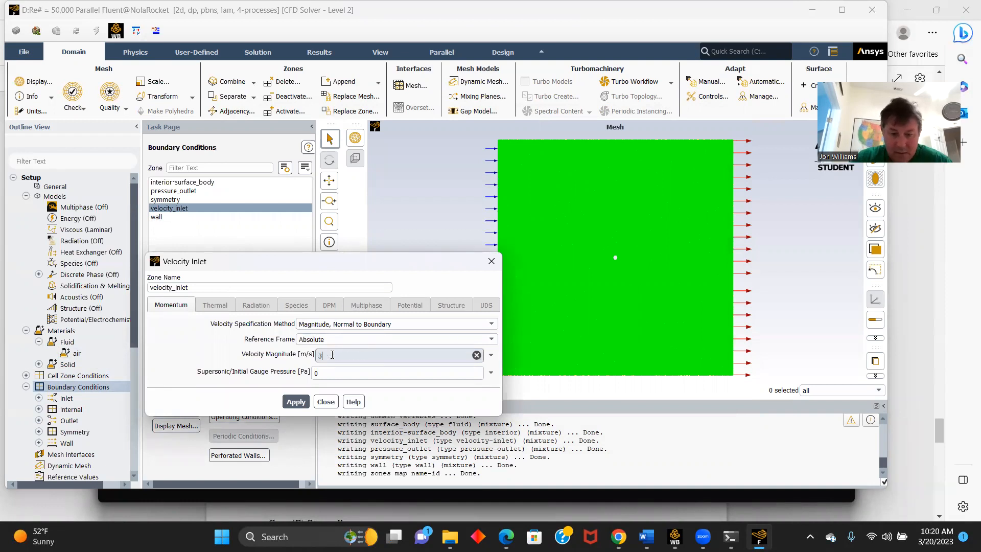
{"action": "key", "text": "Tab"}
{"action": "left_click", "coordinate": [302, 406]}
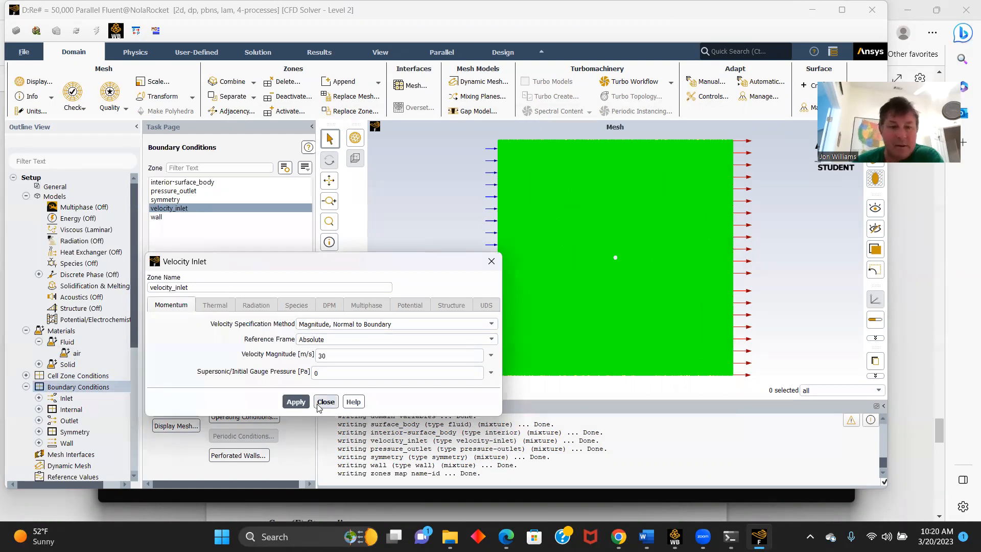
{"action": "left_click", "coordinate": [325, 402]}
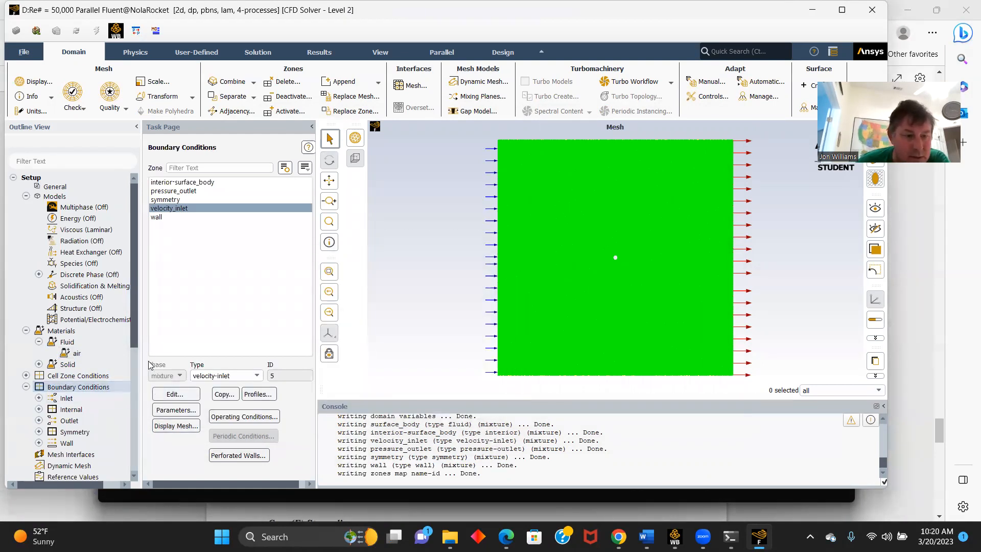
Step: Compute the reference values from velocity_inlet
{"action": "scroll", "coordinate": [117, 407], "scroll_direction": "down", "scroll_amount": 4}
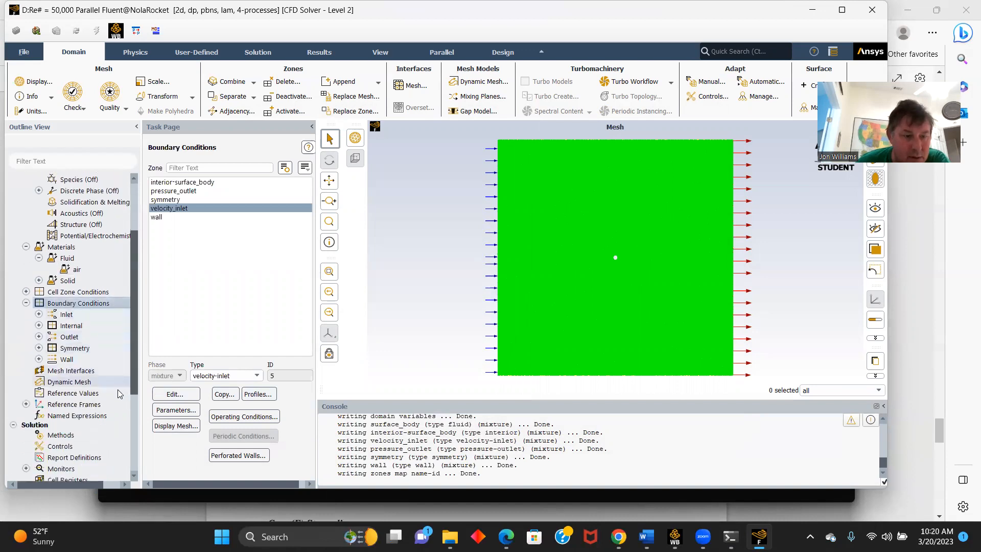
{"action": "scroll", "coordinate": [117, 408], "scroll_direction": "down", "scroll_amount": 1}
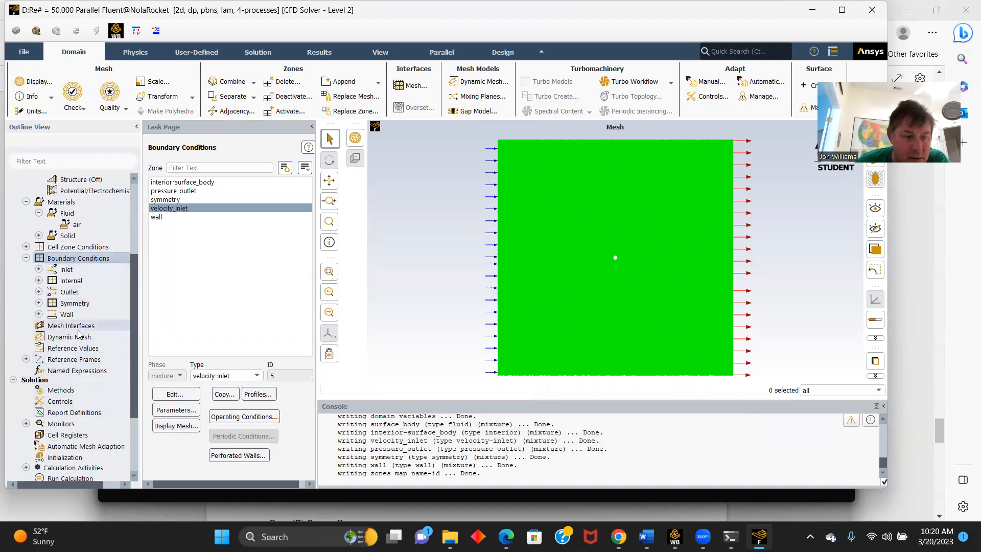
{"action": "left_click", "coordinate": [73, 348]}
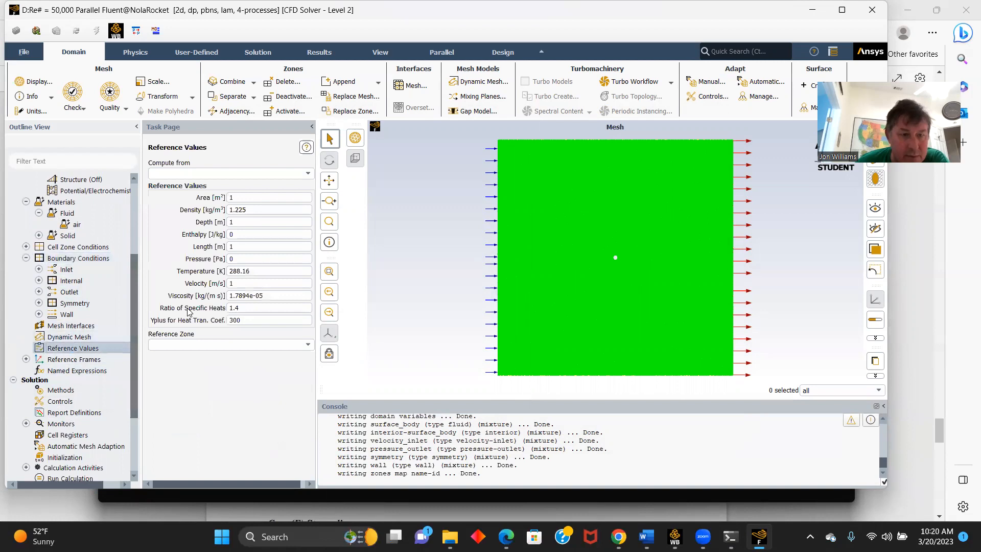
{"action": "left_click", "coordinate": [308, 174]}
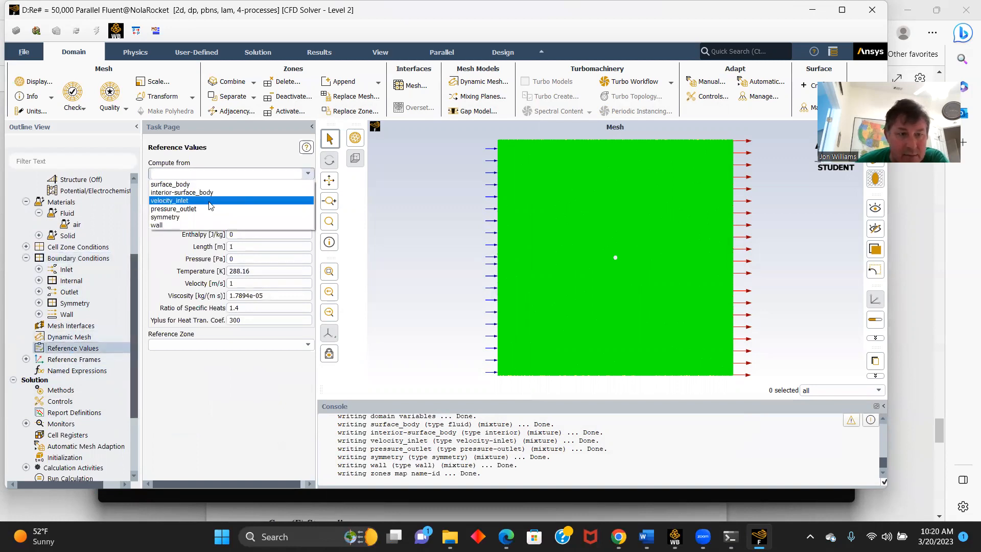
{"action": "left_click", "coordinate": [194, 205]}
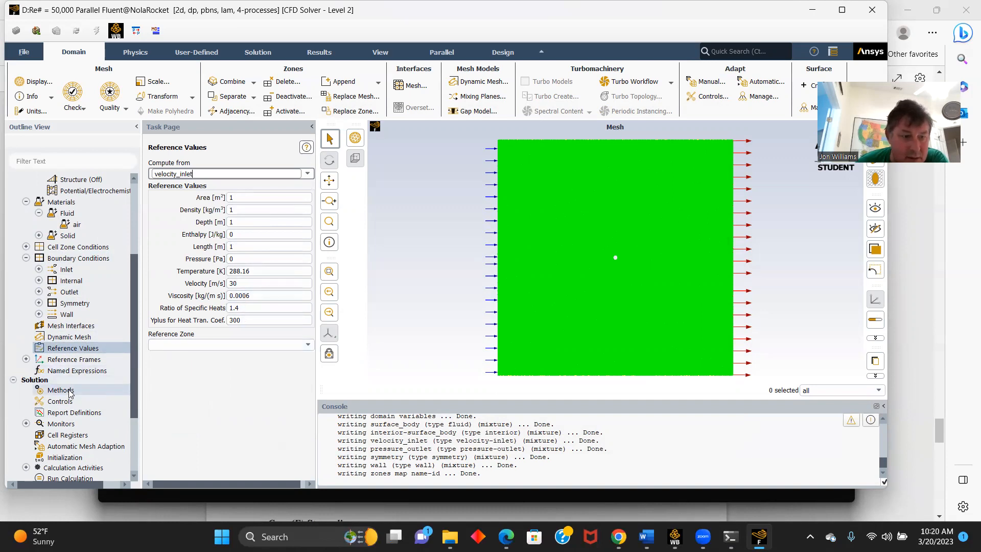
Step: Check the solution methods and create a drag coefficient report definition for the wall zone that also prints to the console
{"action": "left_click", "coordinate": [70, 391]}
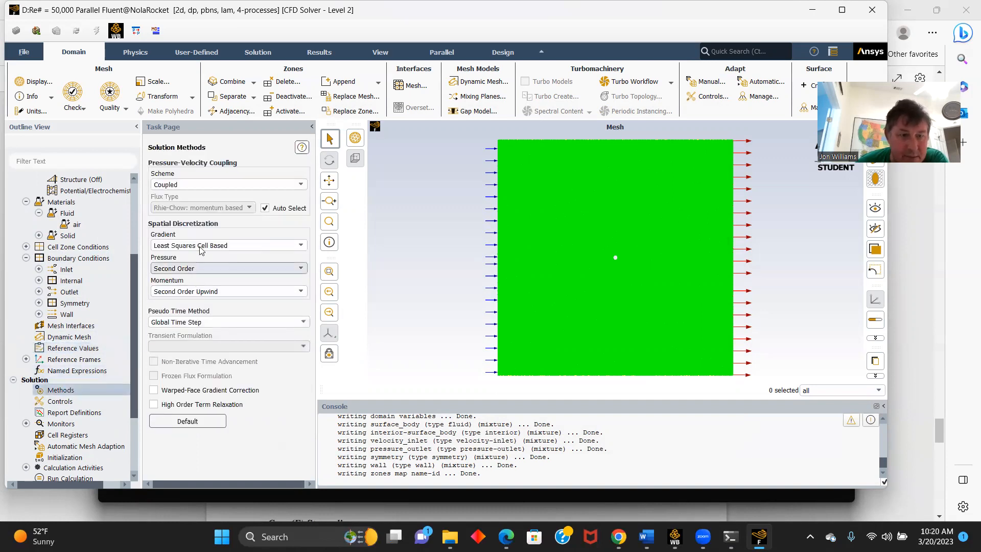
{"action": "scroll", "coordinate": [134, 375], "scroll_direction": "down", "scroll_amount": 2}
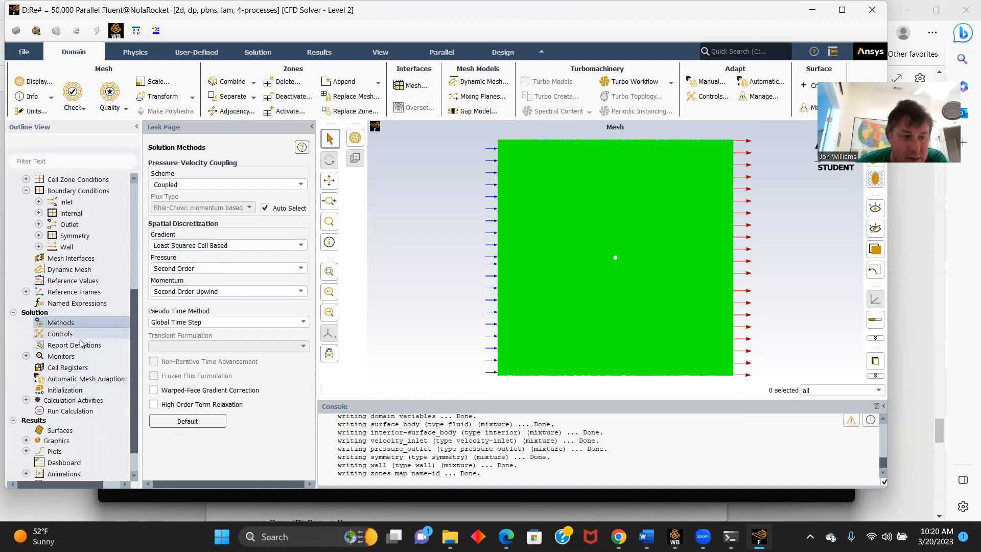
{"action": "double_click", "coordinate": [56, 346]}
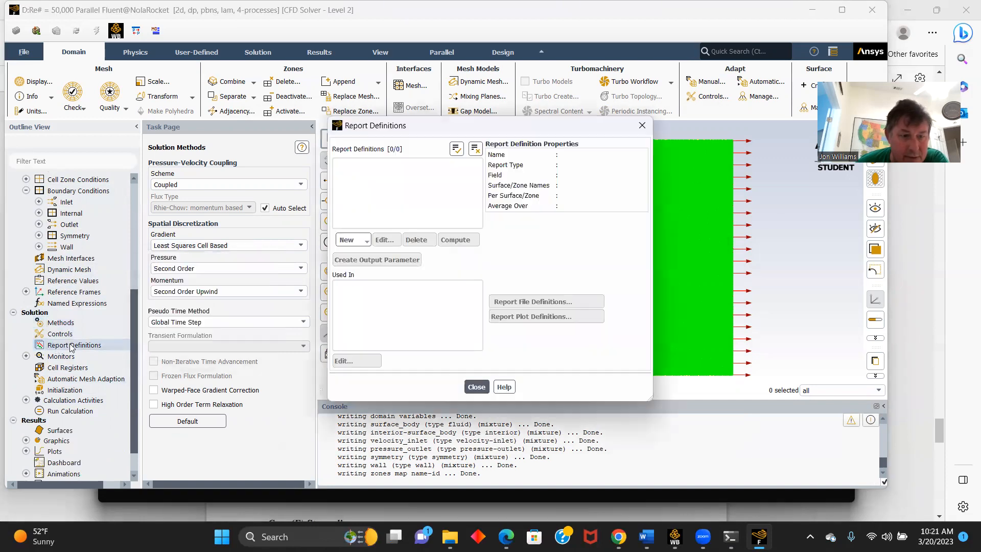
{"action": "left_click", "coordinate": [352, 243]}
{"action": "mouse_move", "coordinate": [371, 280]}
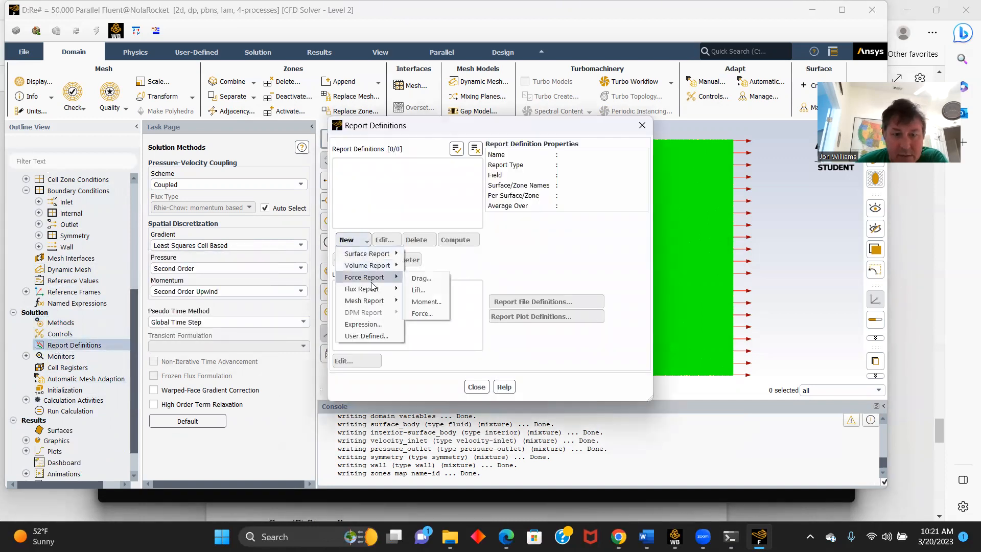
{"action": "left_click", "coordinate": [420, 278]}
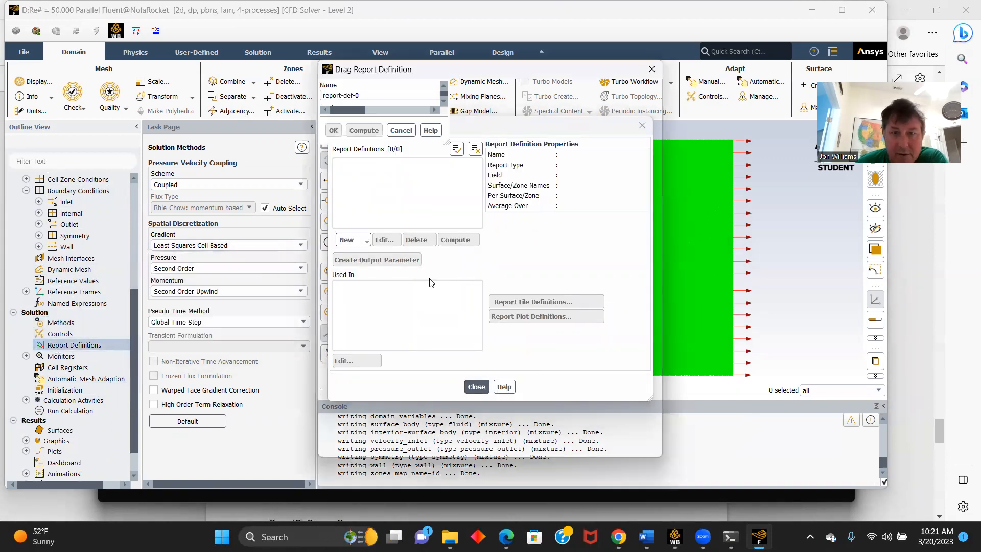
{"action": "left_click", "coordinate": [498, 167]}
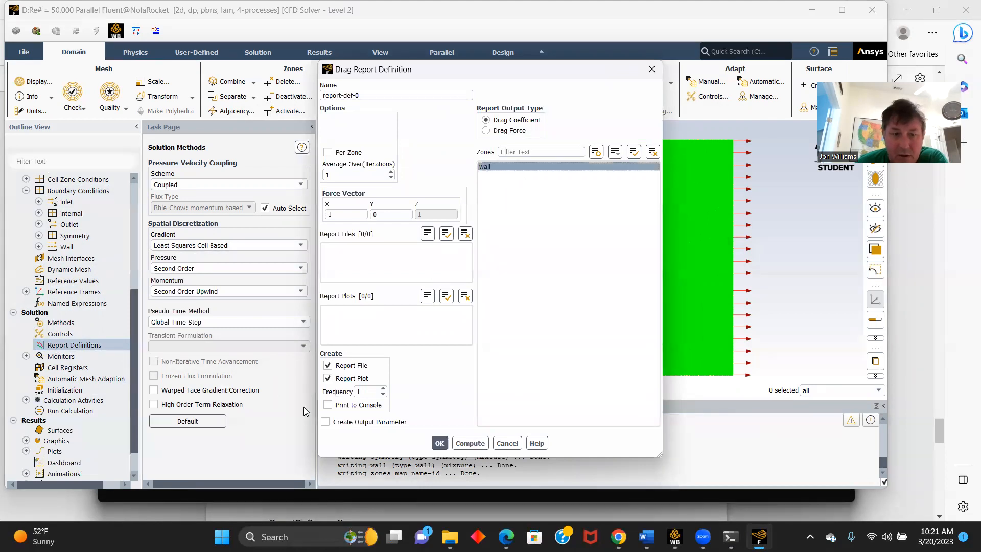
{"action": "left_click", "coordinate": [330, 406]}
{"action": "left_click", "coordinate": [440, 443]}
{"action": "left_click", "coordinate": [475, 387]}
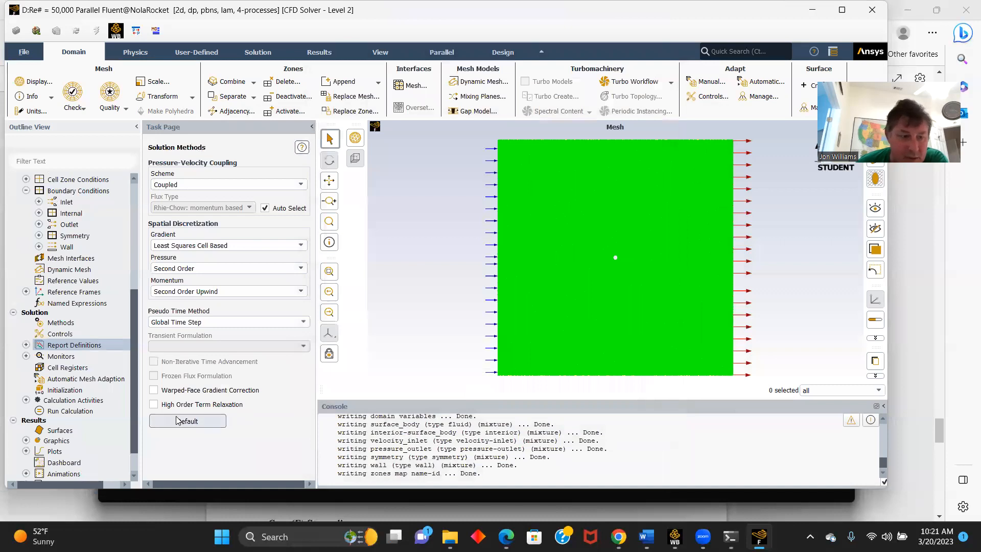
Step: Set the hybrid initialization to 25 iterations and initialize the solution
{"action": "left_click", "coordinate": [65, 390]}
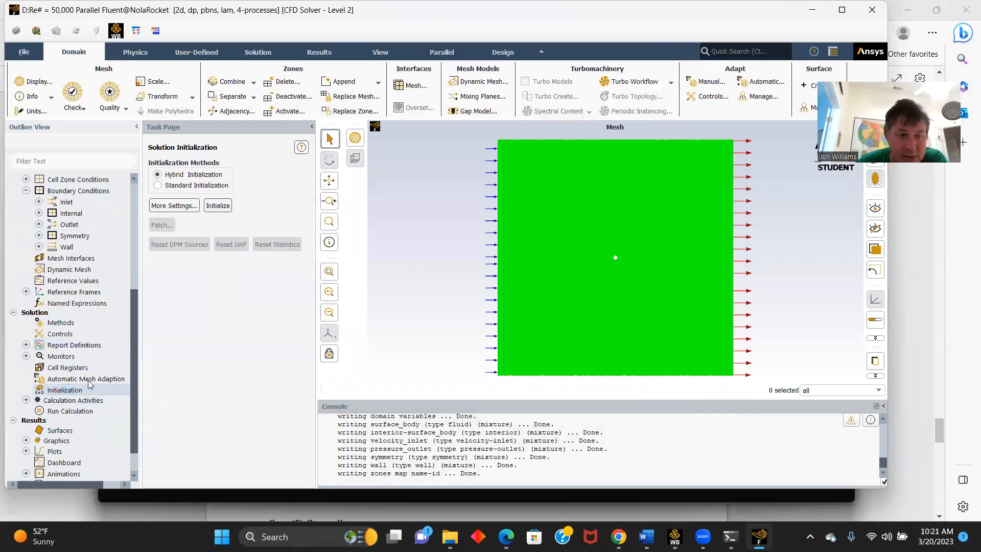
{"action": "left_click", "coordinate": [173, 206]}
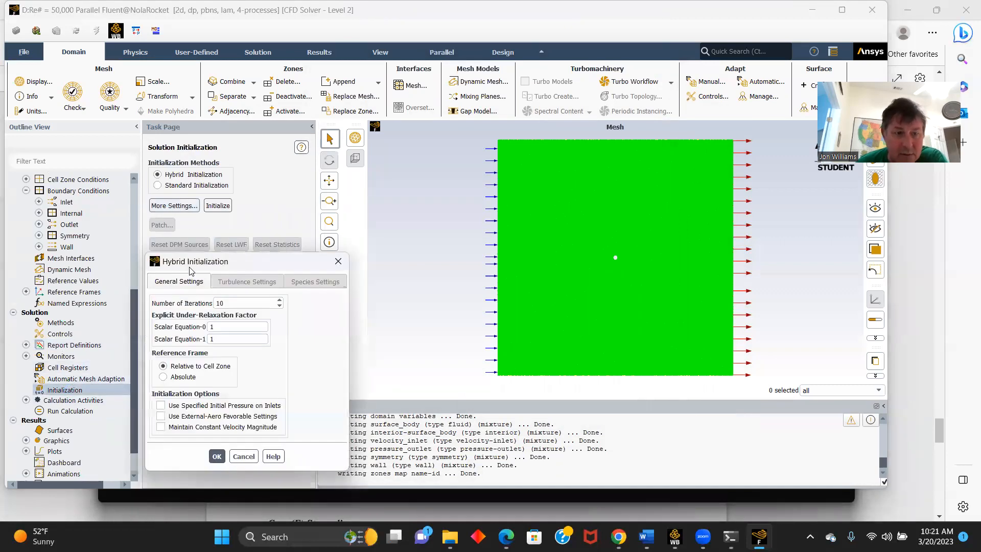
{"action": "left_click", "coordinate": [229, 302]}
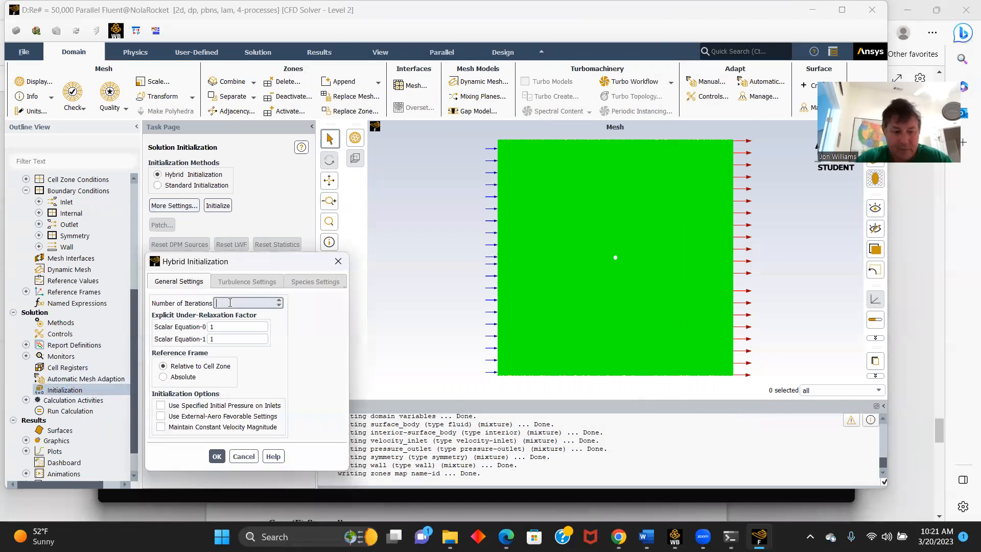
{"action": "type", "text": "25"}
{"action": "left_click", "coordinate": [217, 456]}
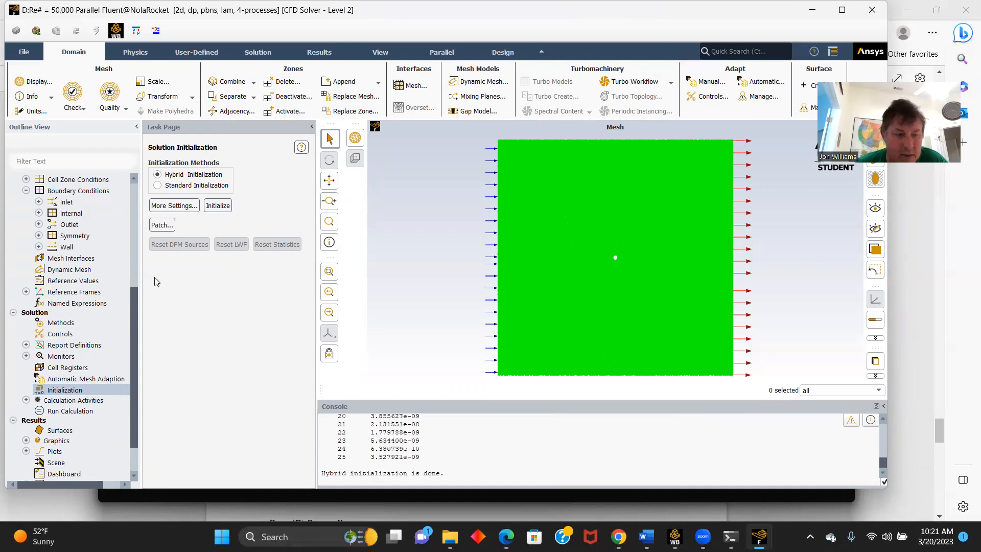
Step: Run the calculation for 500 iterations and dismiss the completion notice
{"action": "left_click", "coordinate": [62, 412]}
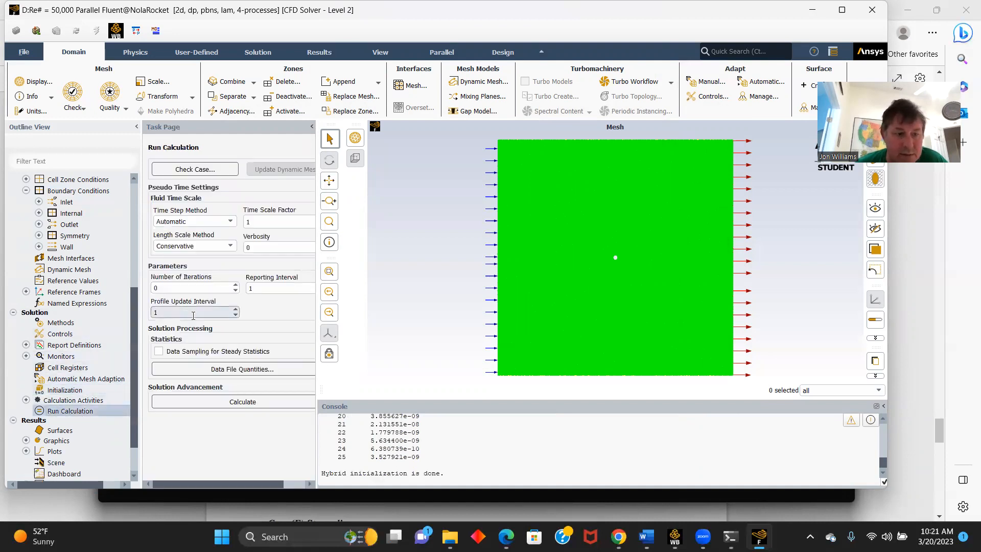
{"action": "left_click", "coordinate": [164, 287]}
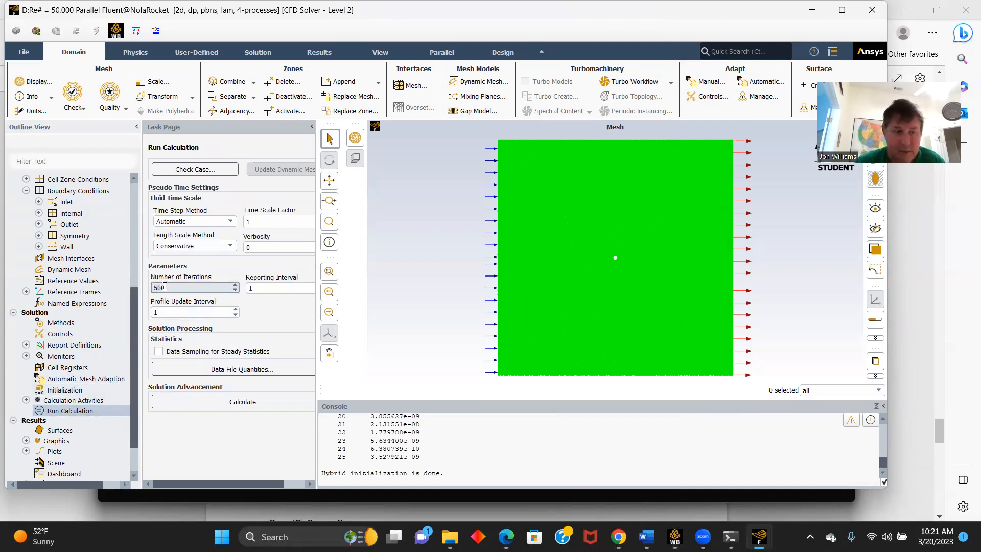
{"action": "left_click", "coordinate": [244, 402]}
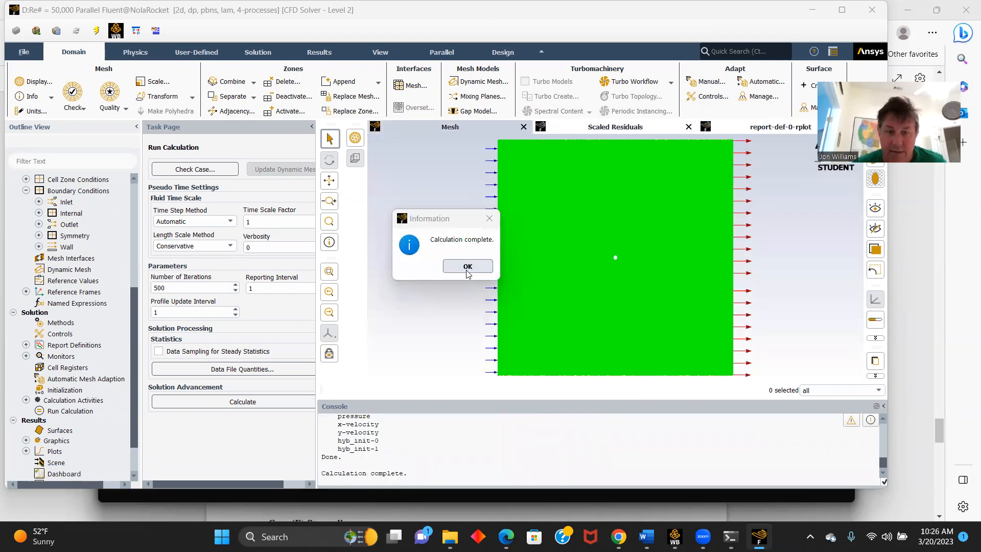
{"action": "left_click", "coordinate": [467, 267]}
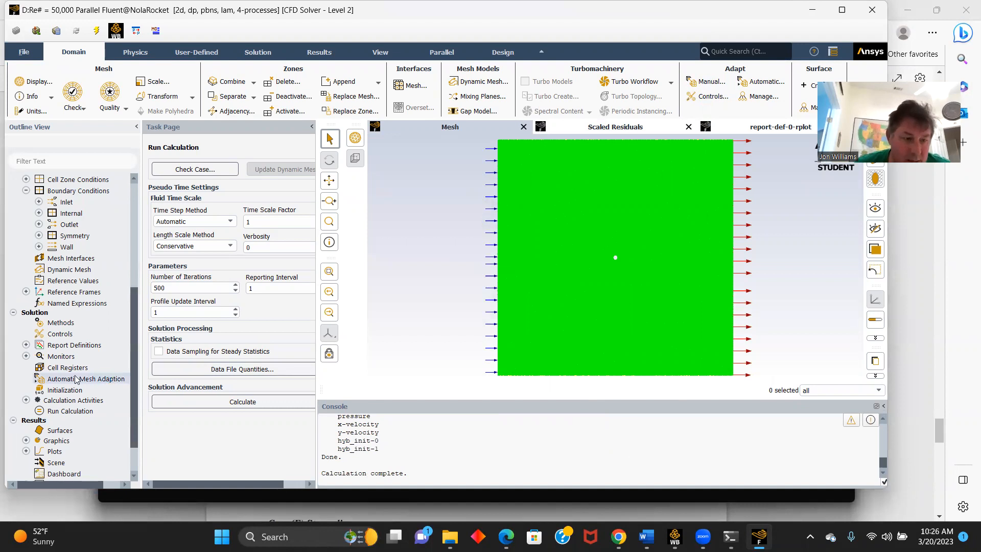
Step: Compute the wall's drag coefficient from the existing drag report definition and highlight the printed value
{"action": "double_click", "coordinate": [65, 356]}
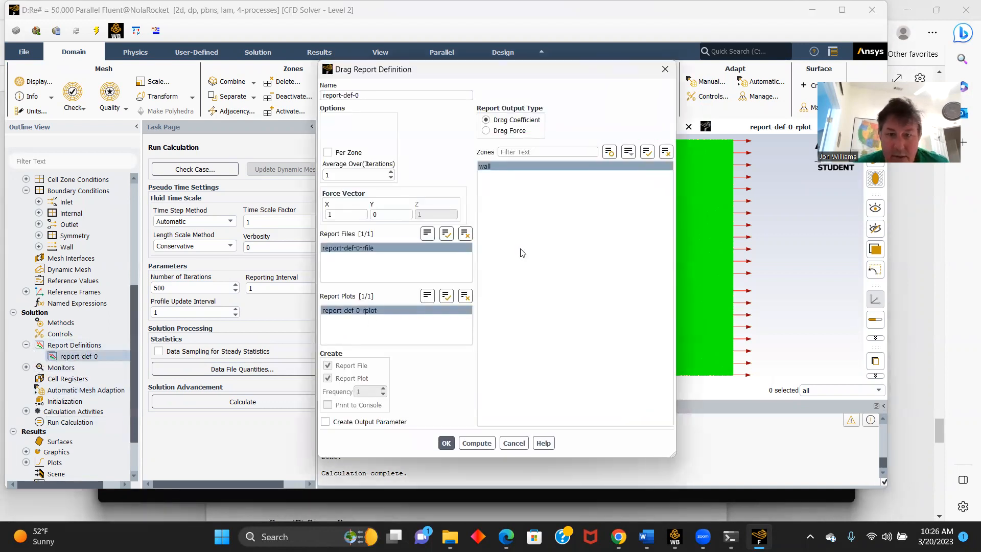
{"action": "left_click", "coordinate": [477, 443]}
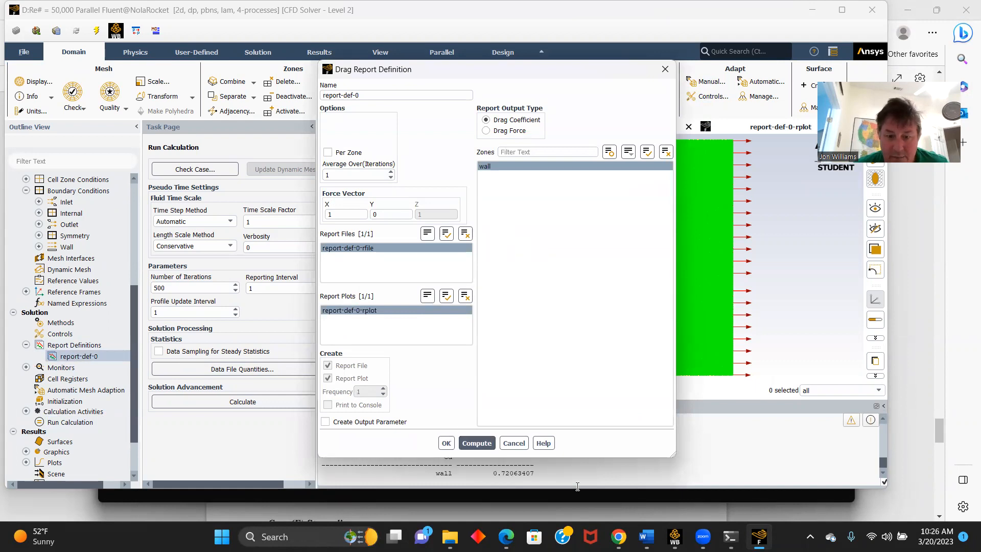
{"action": "left_click", "coordinate": [445, 443]}
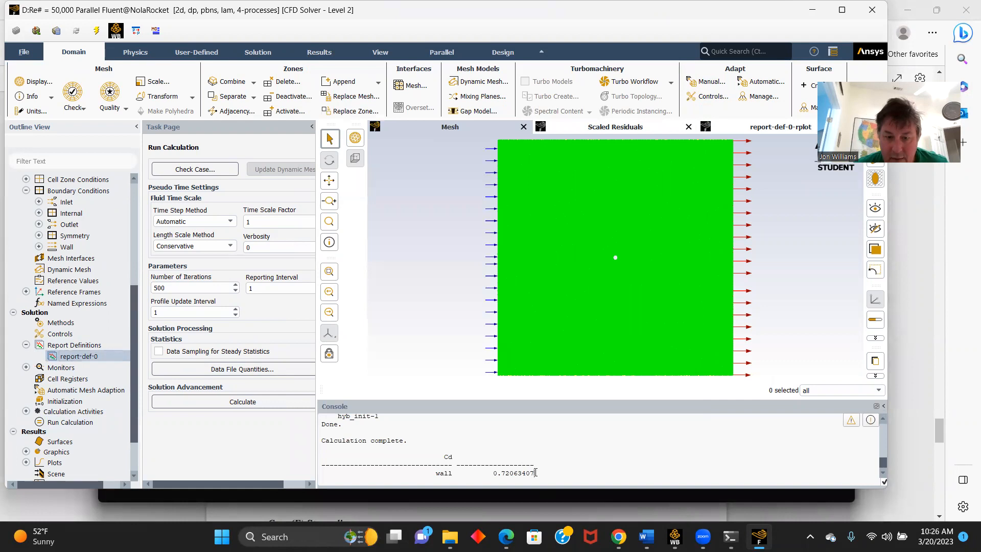
{"action": "left_click_drag", "start_coordinate": [535, 472], "coordinate": [483, 472]}
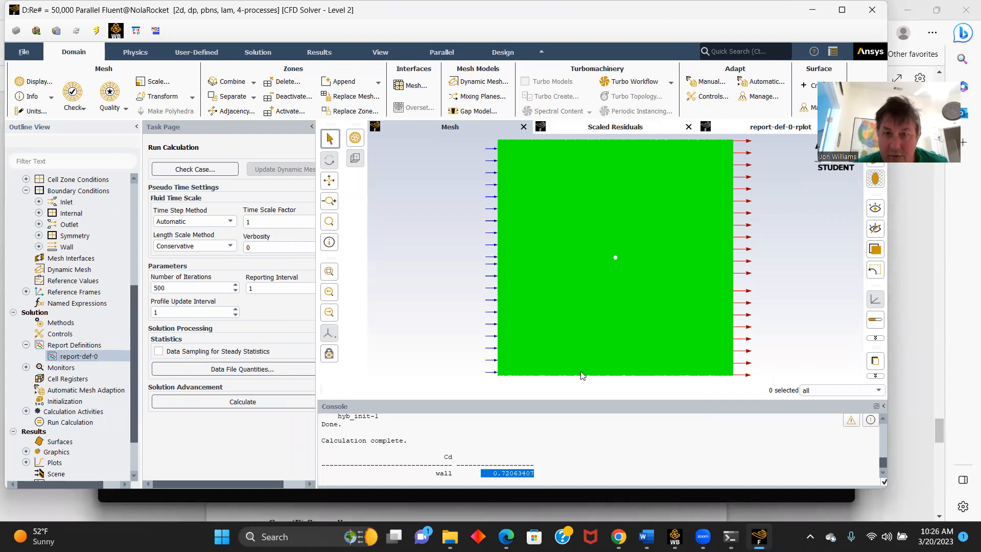
Step: Print the force report for the wall zone along the X direction and highlight the net total force
{"action": "scroll", "coordinate": [127, 347], "scroll_direction": "down", "scroll_amount": 2}
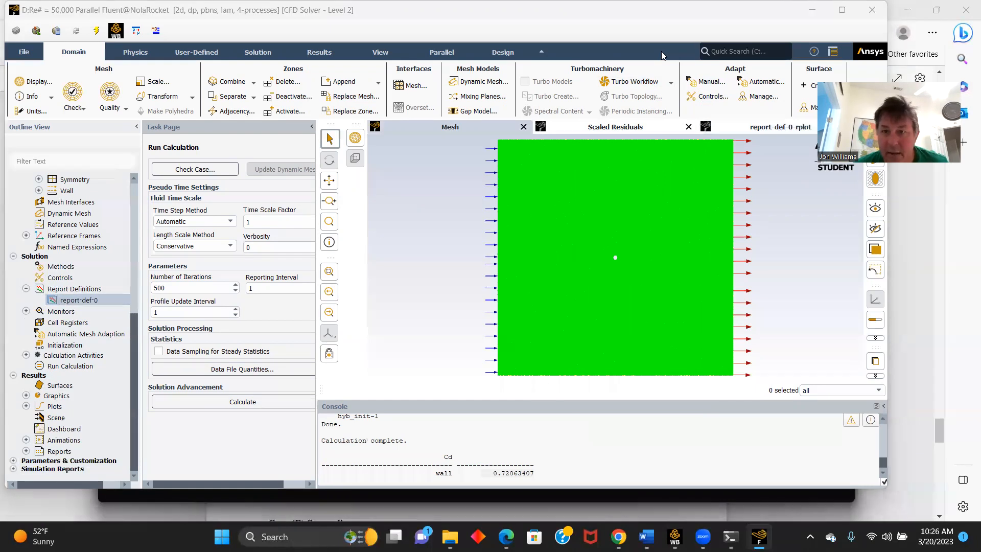
{"action": "left_click", "coordinate": [26, 453]}
{"action": "scroll", "coordinate": [81, 430], "scroll_direction": "down", "scroll_amount": 2}
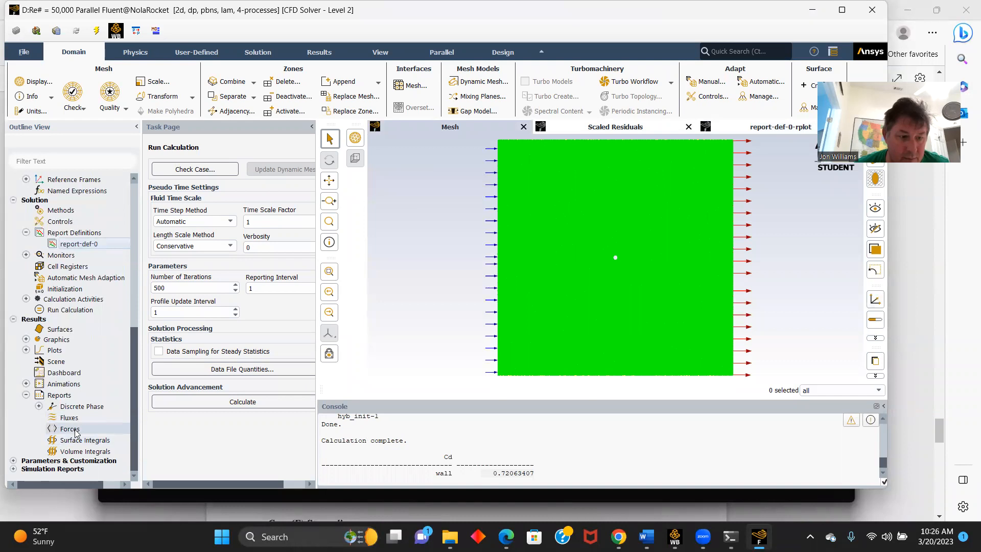
{"action": "double_click", "coordinate": [72, 429]}
{"action": "left_click", "coordinate": [302, 297]}
{"action": "left_click", "coordinate": [243, 419]}
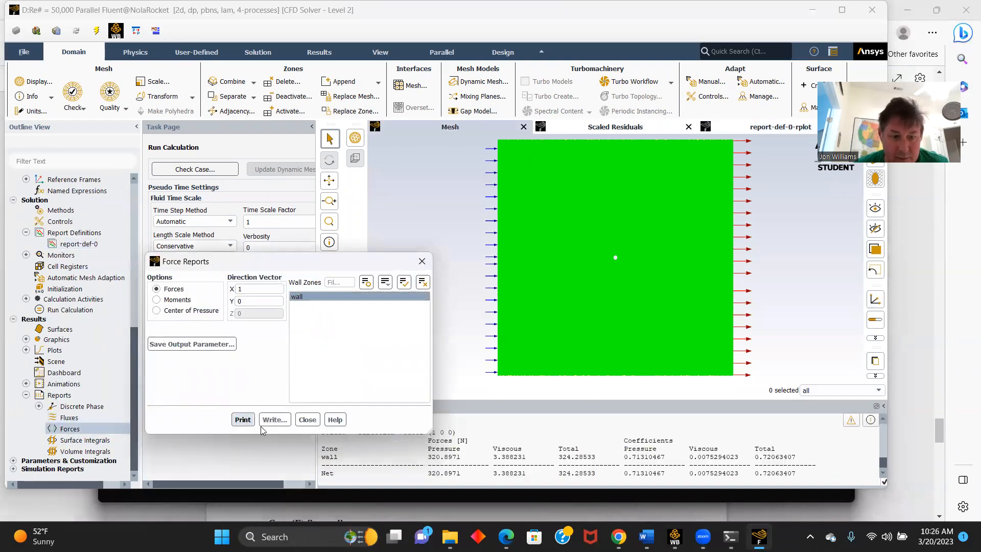
{"action": "left_click", "coordinate": [307, 420]}
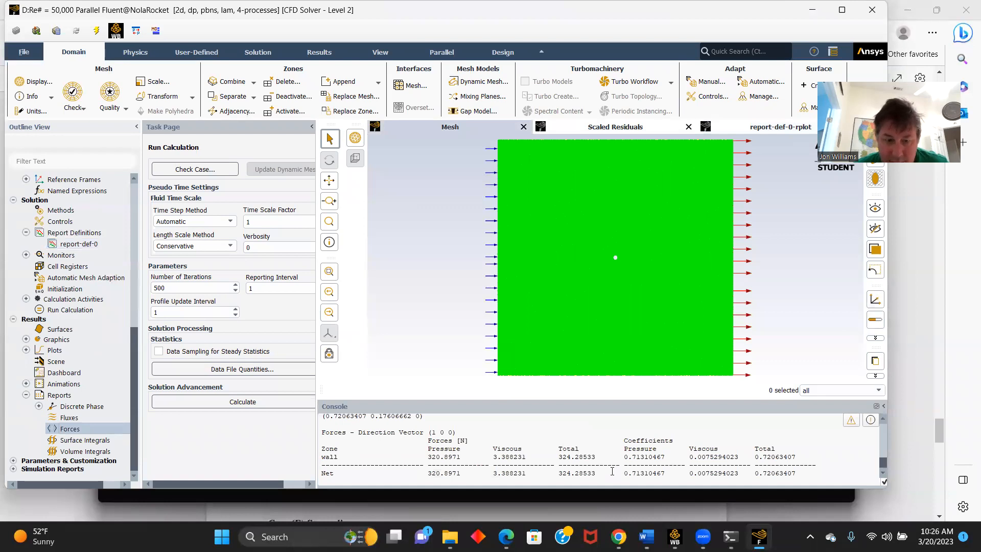
{"action": "left_click_drag", "start_coordinate": [594, 471], "coordinate": [543, 476]}
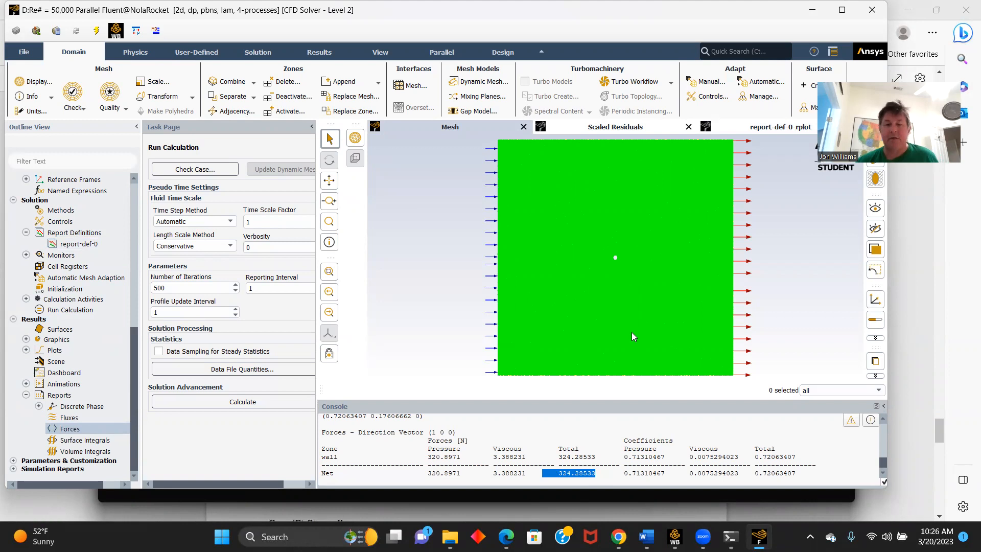
Step: Quit Fluent, switch to Workbench and open the results of the Re# = 50,000 system in CFD-Post
{"action": "left_click", "coordinate": [872, 10]}
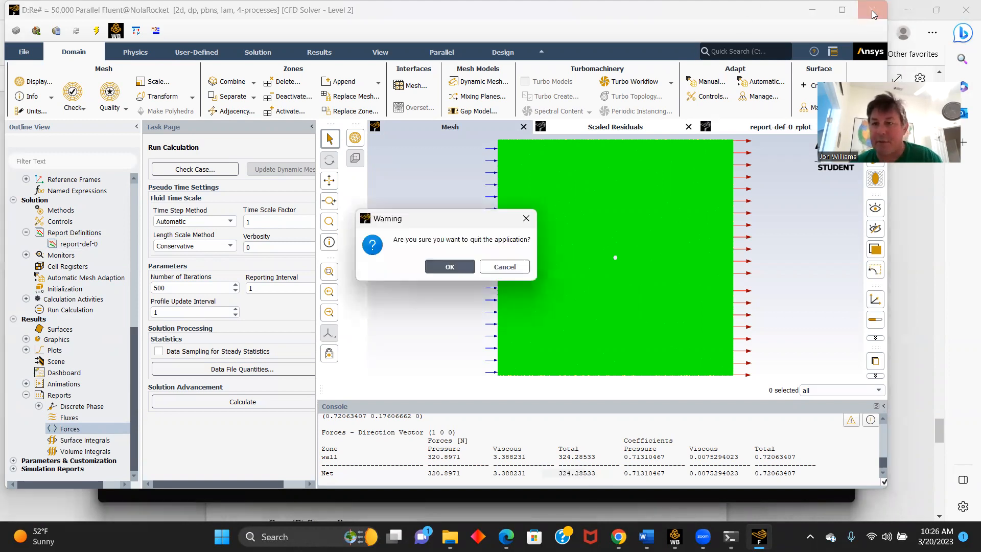
{"action": "left_click", "coordinate": [448, 269]}
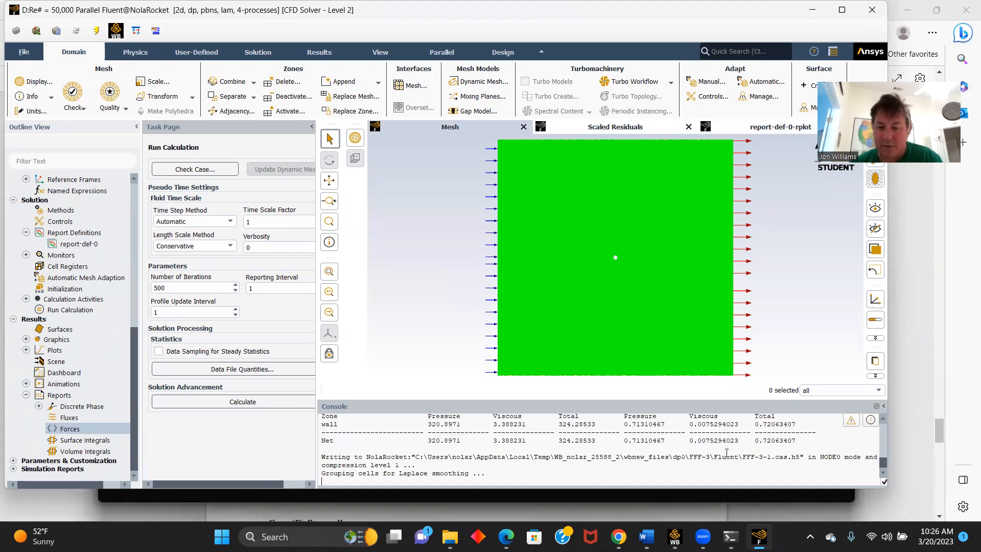
{"action": "mouse_move", "coordinate": [760, 535]}
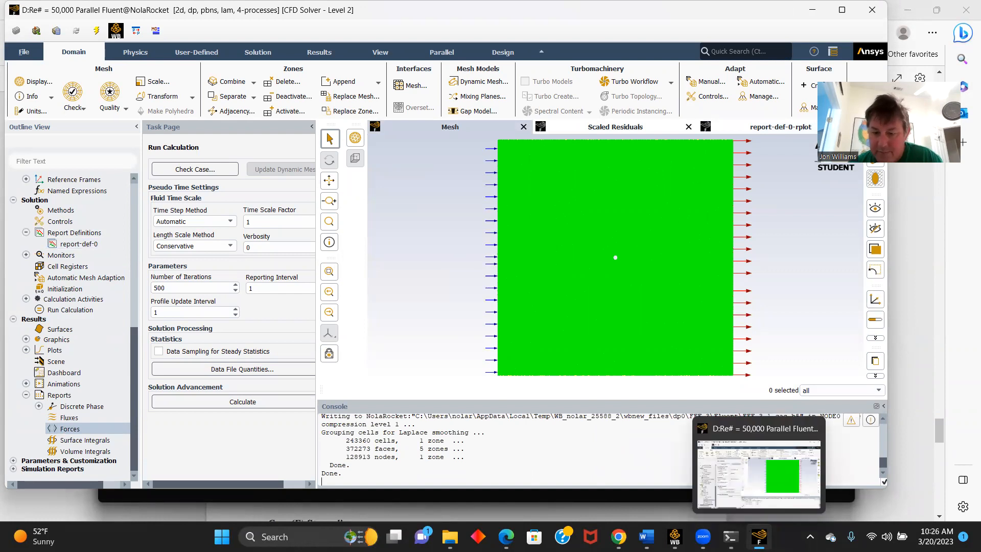
{"action": "left_click", "coordinate": [675, 536]}
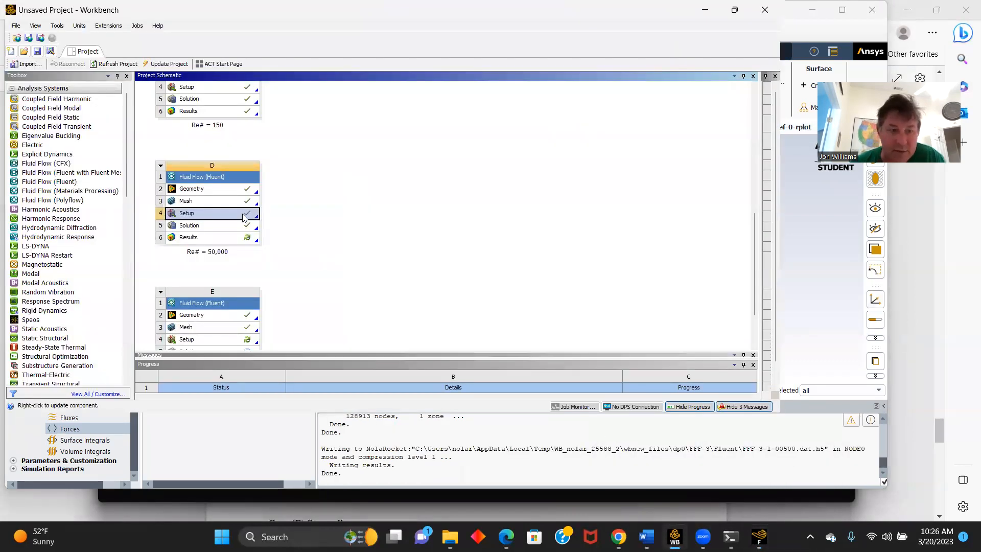
{"action": "left_click", "coordinate": [192, 239]}
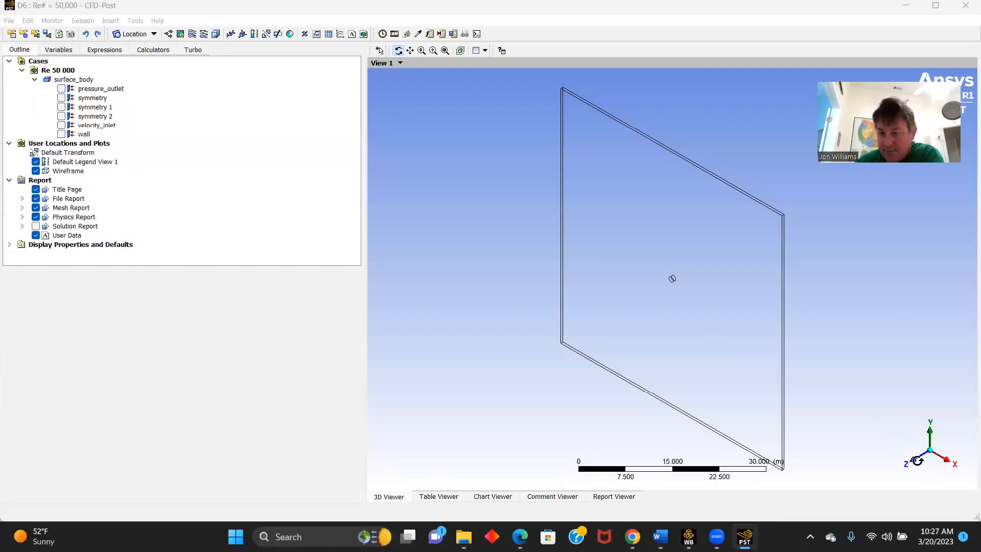
Step: Face the XY plane and create a velocity streamline plot starting from velocity_inlet with 500 equally spaced points
{"action": "left_click", "coordinate": [918, 461]}
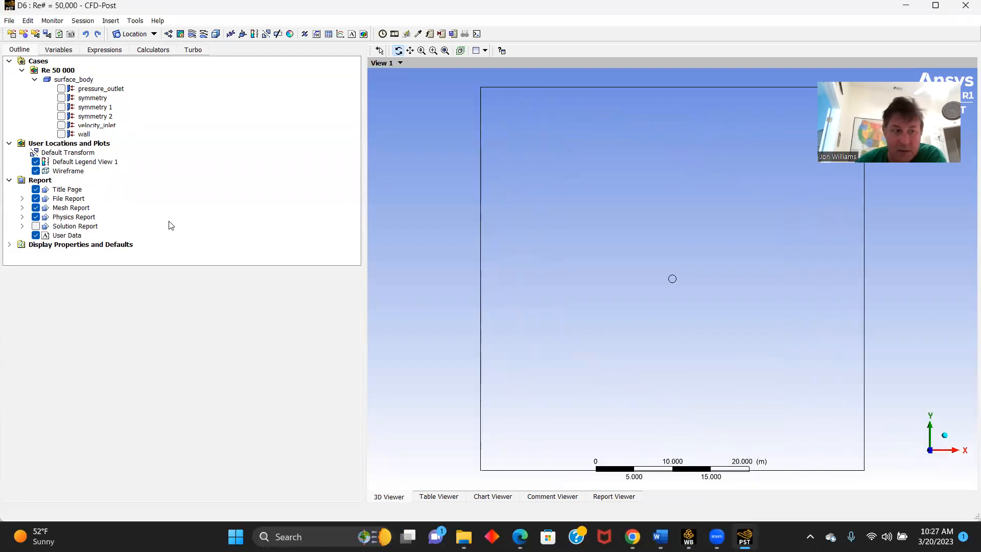
{"action": "left_click", "coordinate": [192, 35]}
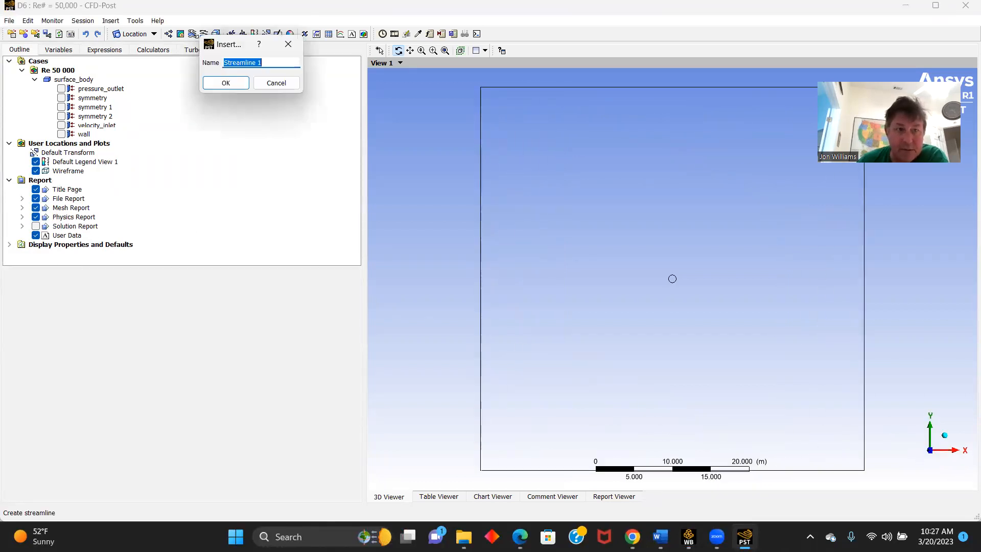
{"action": "left_click", "coordinate": [226, 83]}
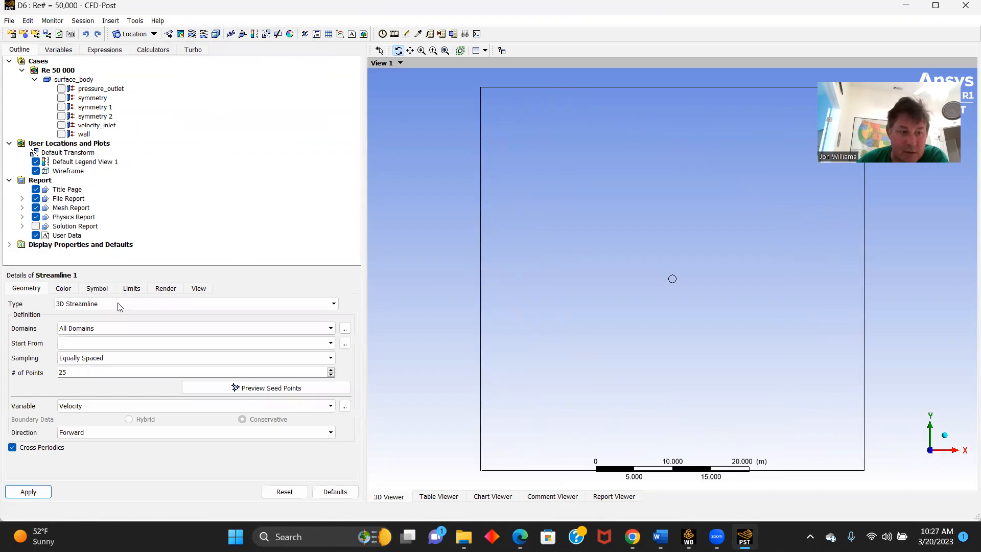
{"action": "left_click", "coordinate": [331, 343]}
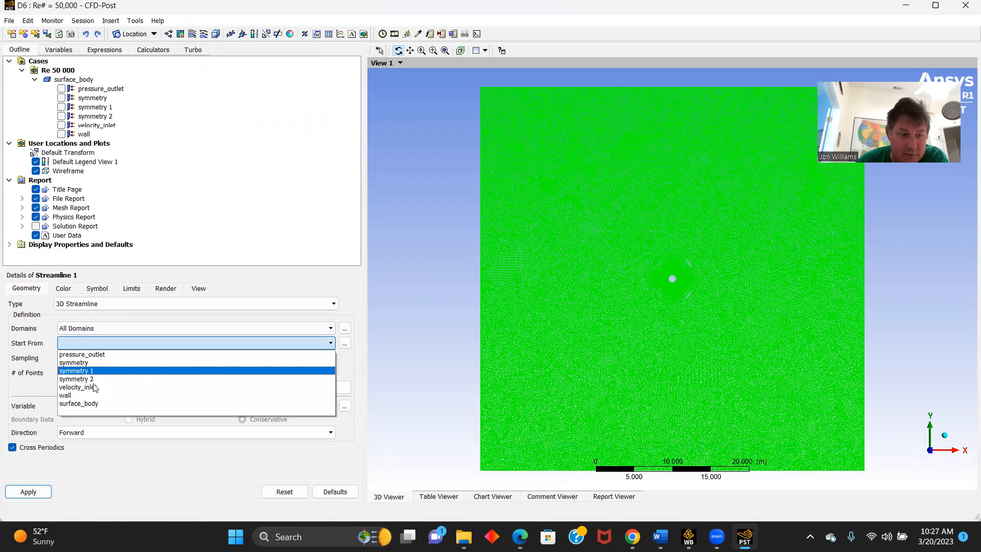
{"action": "left_click", "coordinate": [78, 387]}
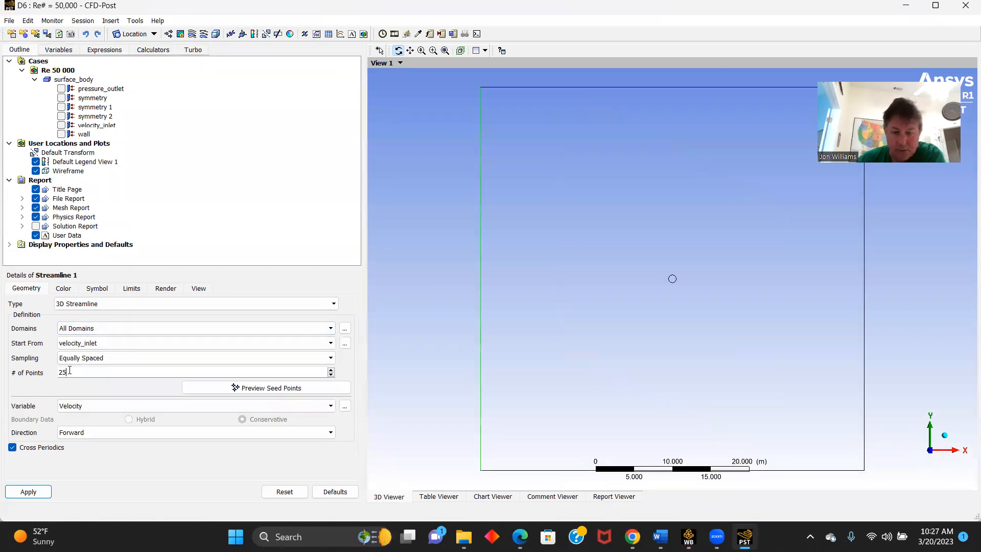
{"action": "left_click", "coordinate": [69, 371]}
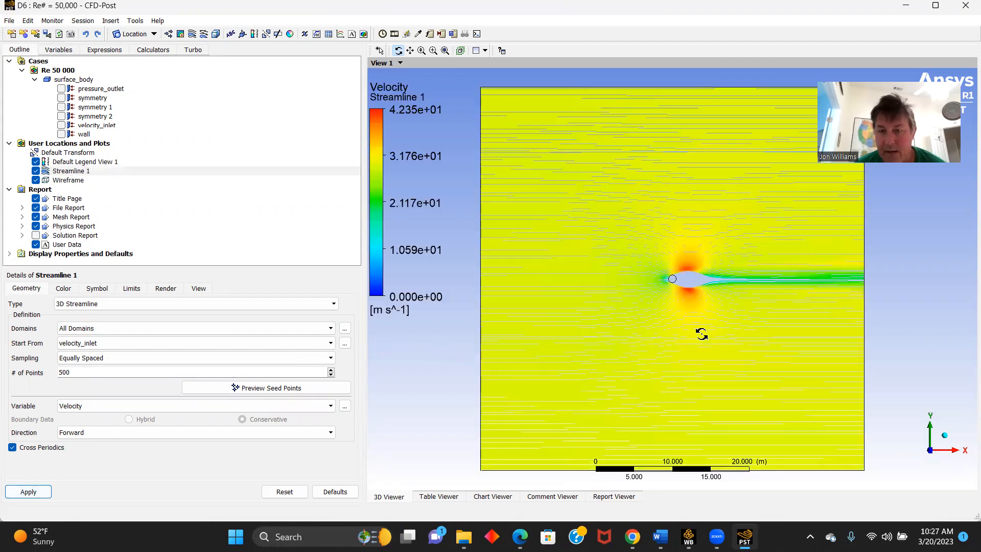
{"action": "scroll", "coordinate": [692, 334], "scroll_direction": "up", "scroll_amount": 3}
{"action": "scroll", "coordinate": [679, 332], "scroll_direction": "up", "scroll_amount": 1}
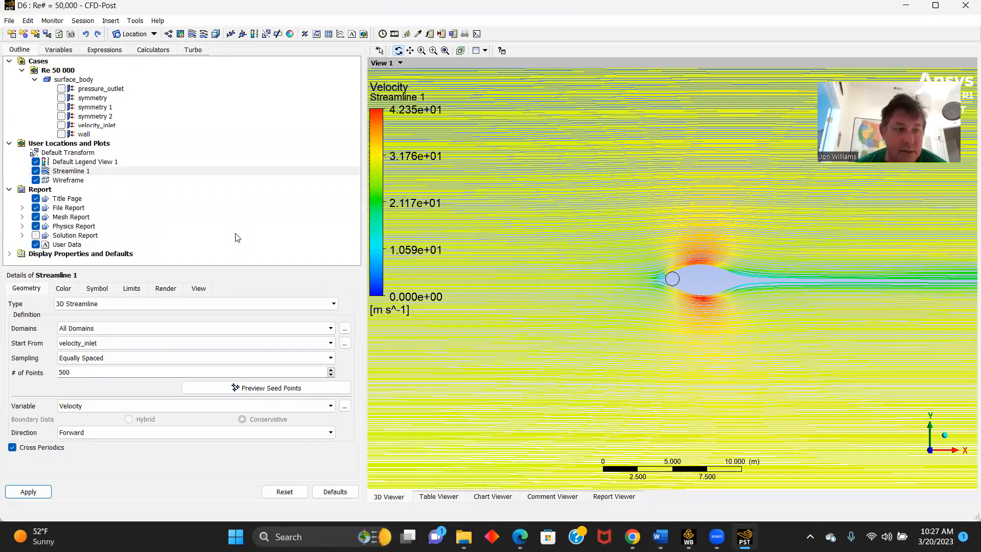
Step: Create a velocity vector plot on symmetry 1 and inspect the flow around the cylinder and its wake
{"action": "left_click", "coordinate": [169, 34]}
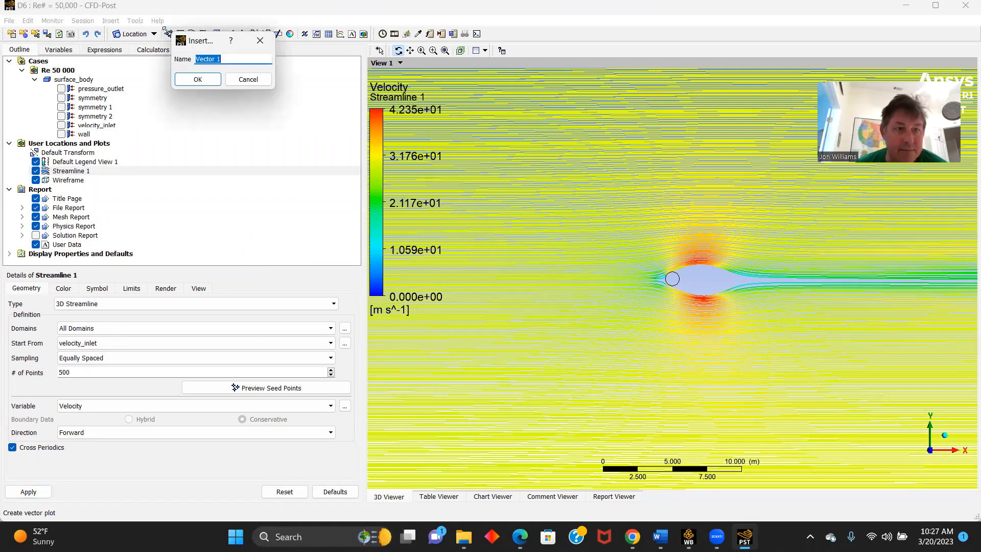
{"action": "left_click", "coordinate": [198, 81]}
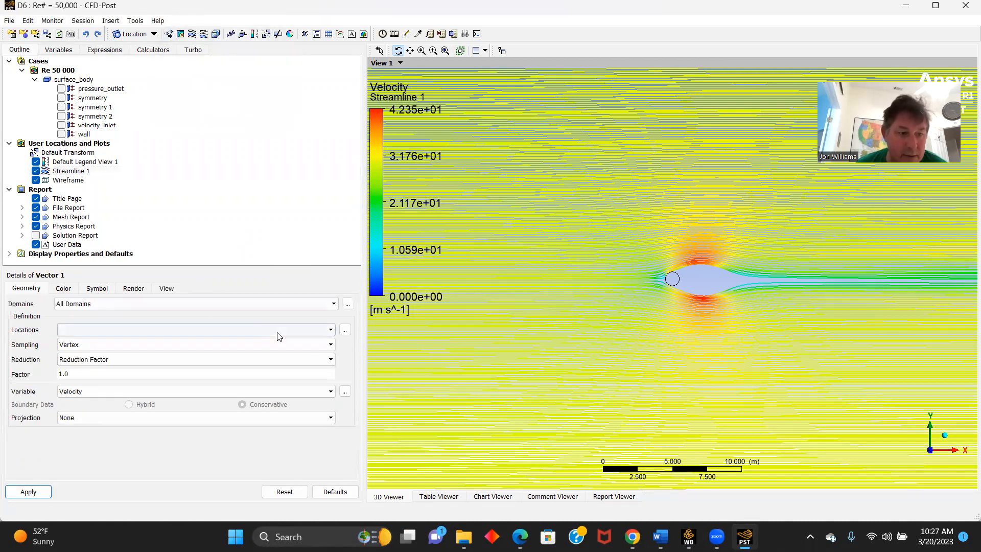
{"action": "left_click", "coordinate": [331, 330]}
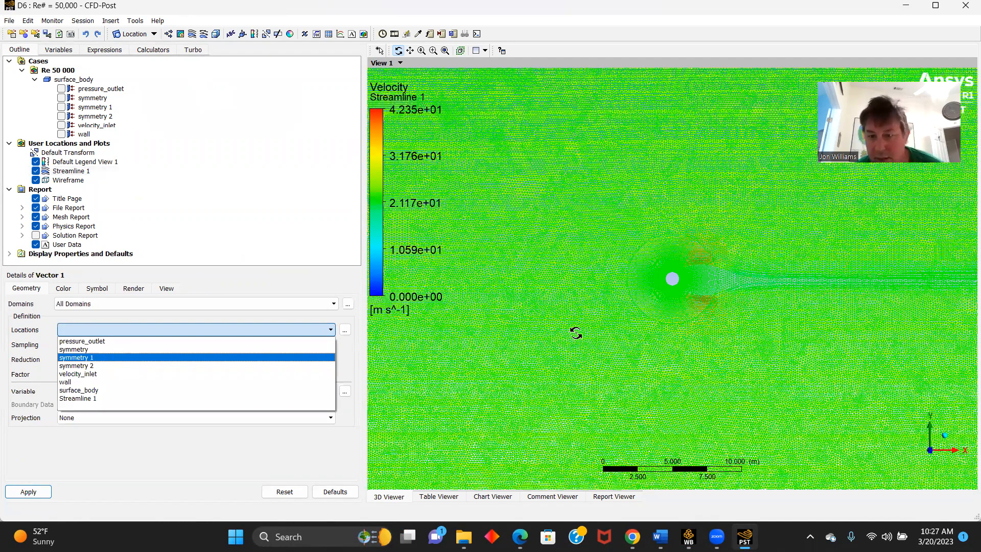
{"action": "scroll", "coordinate": [583, 339], "scroll_direction": "up", "scroll_amount": 5}
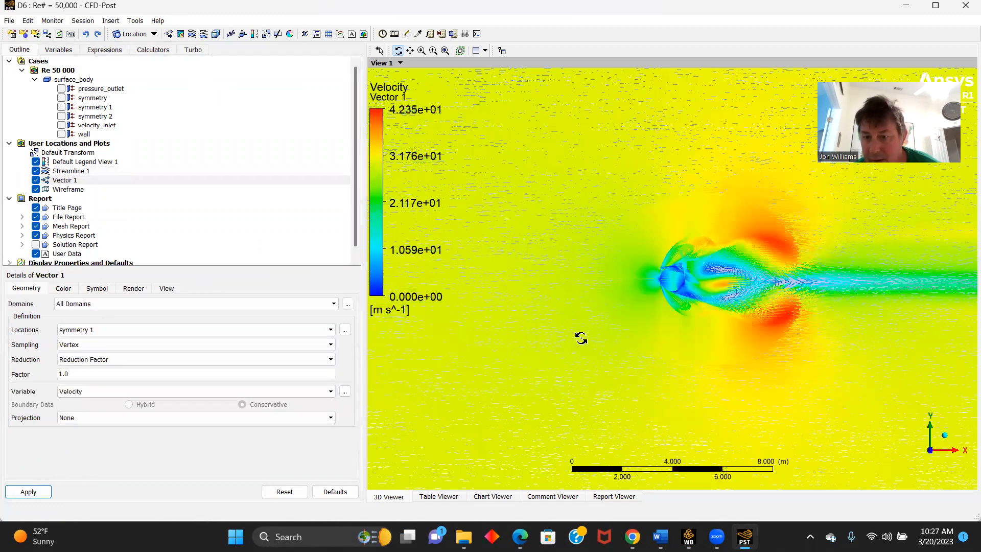
{"action": "scroll", "coordinate": [579, 338], "scroll_direction": "up", "scroll_amount": 3}
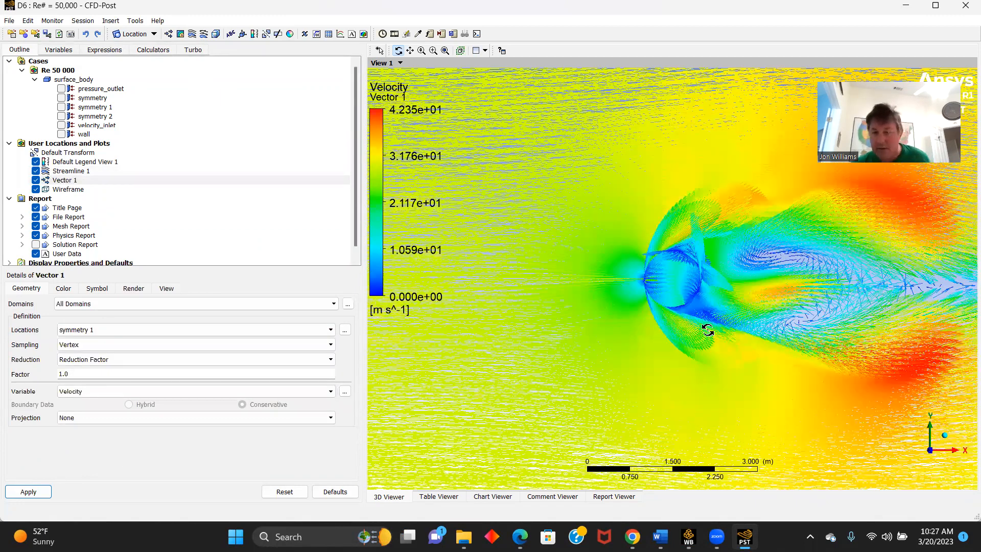
{"action": "scroll", "coordinate": [697, 322], "scroll_direction": "up", "scroll_amount": 1}
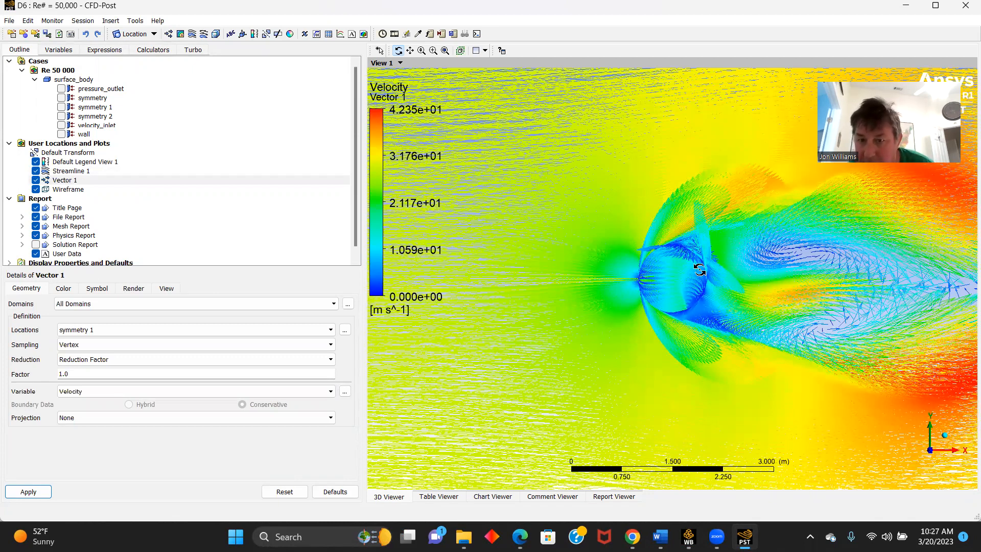
Step: Create a velocity contour plot on symmetry 1 with 750 contours
{"action": "scroll", "coordinate": [835, 306], "scroll_direction": "down", "scroll_amount": 1}
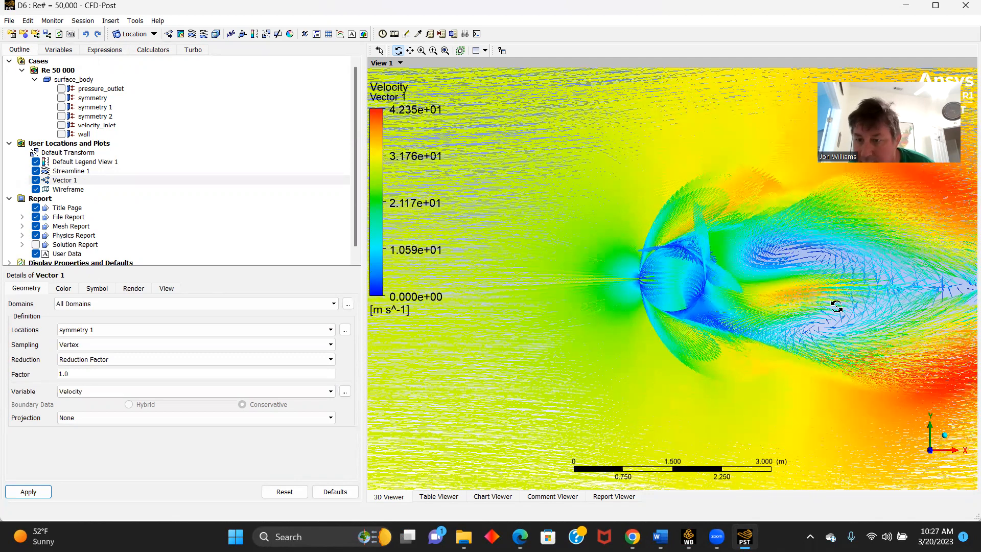
{"action": "scroll", "coordinate": [763, 243], "scroll_direction": "down", "scroll_amount": 1}
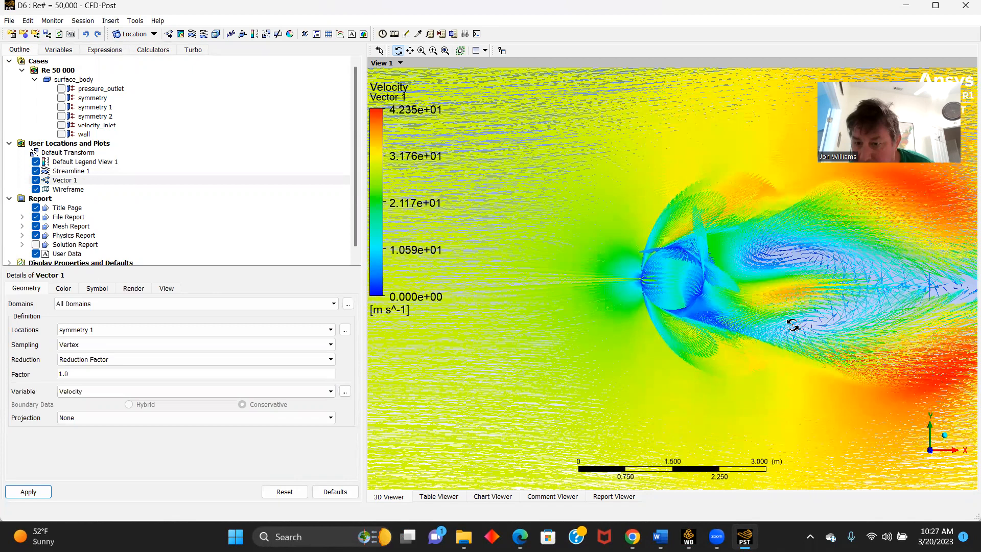
{"action": "scroll", "coordinate": [845, 304], "scroll_direction": "up", "scroll_amount": 1}
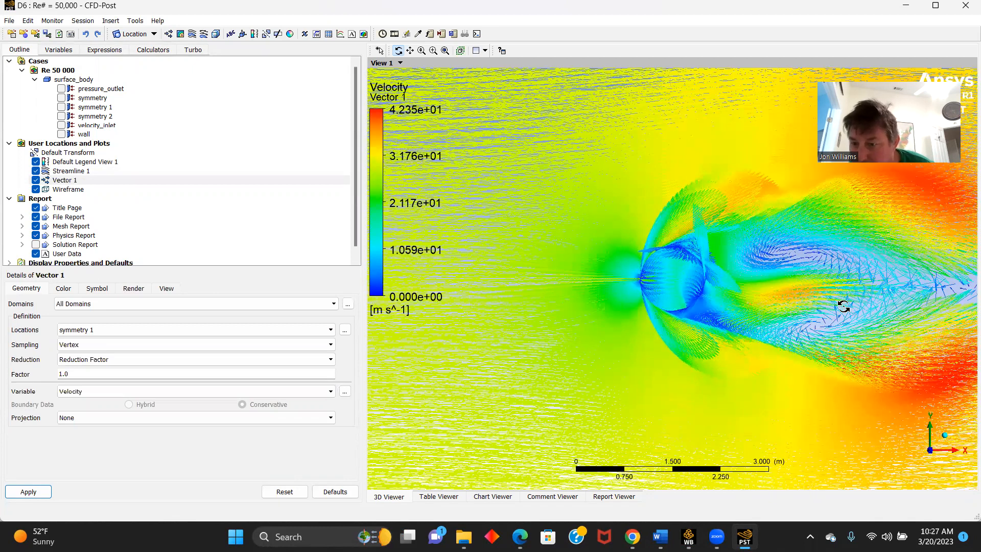
{"action": "scroll", "coordinate": [844, 304], "scroll_direction": "down", "scroll_amount": 1}
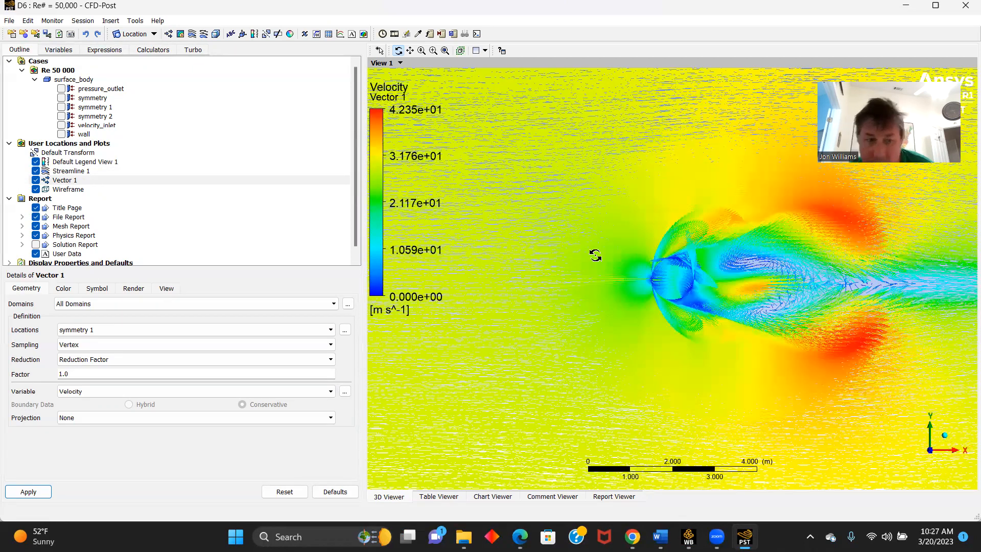
{"action": "left_click", "coordinate": [180, 33]}
{"action": "left_click", "coordinate": [211, 78]}
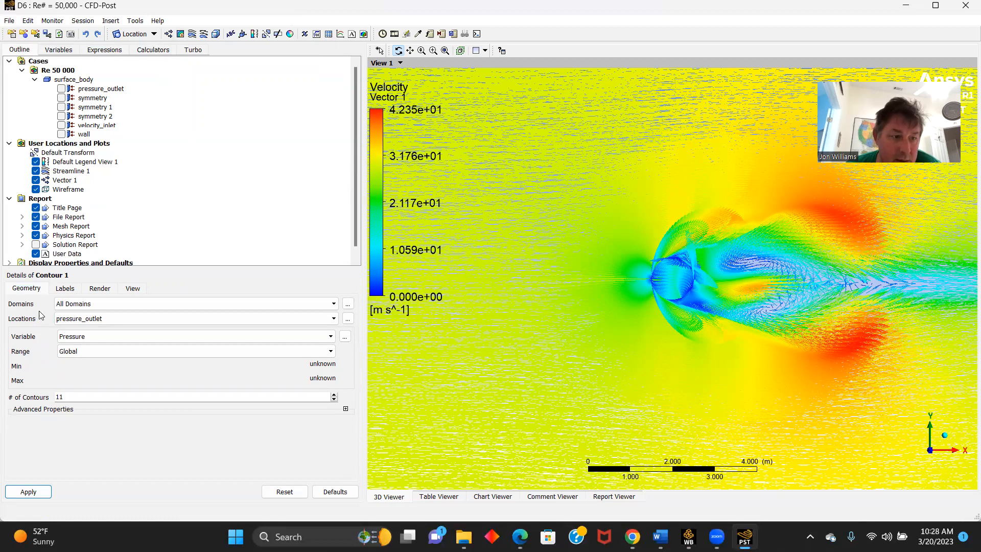
{"action": "left_click", "coordinate": [333, 318]}
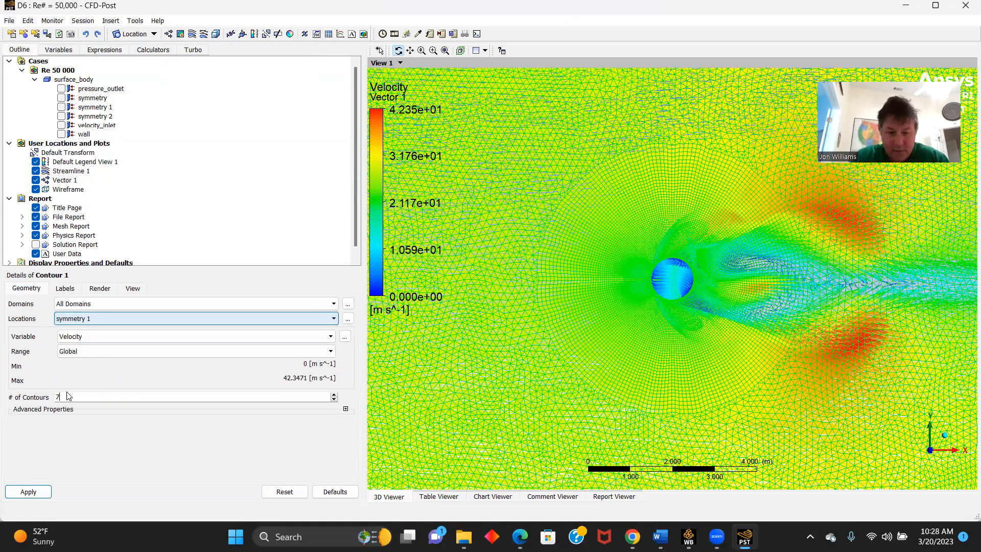
{"action": "left_click", "coordinate": [27, 492]}
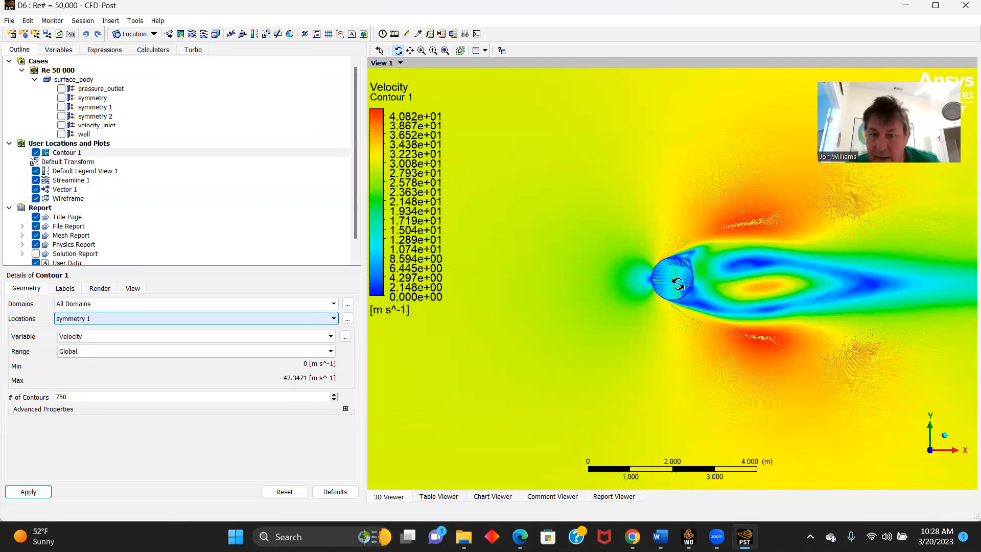
Step: Hide the vector plot and inspect the velocity contours around the cylinder and its wake
{"action": "left_click", "coordinate": [35, 190]}
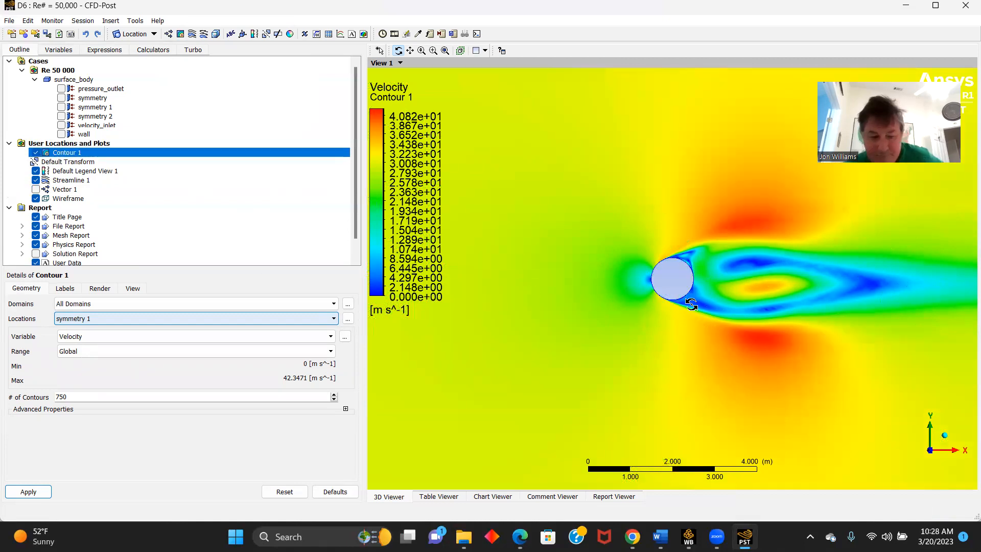
{"action": "left_click_drag", "start_coordinate": [724, 297], "coordinate": [639, 279]}
{"action": "scroll", "coordinate": [600, 278], "scroll_direction": "up", "scroll_amount": 2}
{"action": "scroll", "coordinate": [640, 280], "scroll_direction": "up", "scroll_amount": 1}
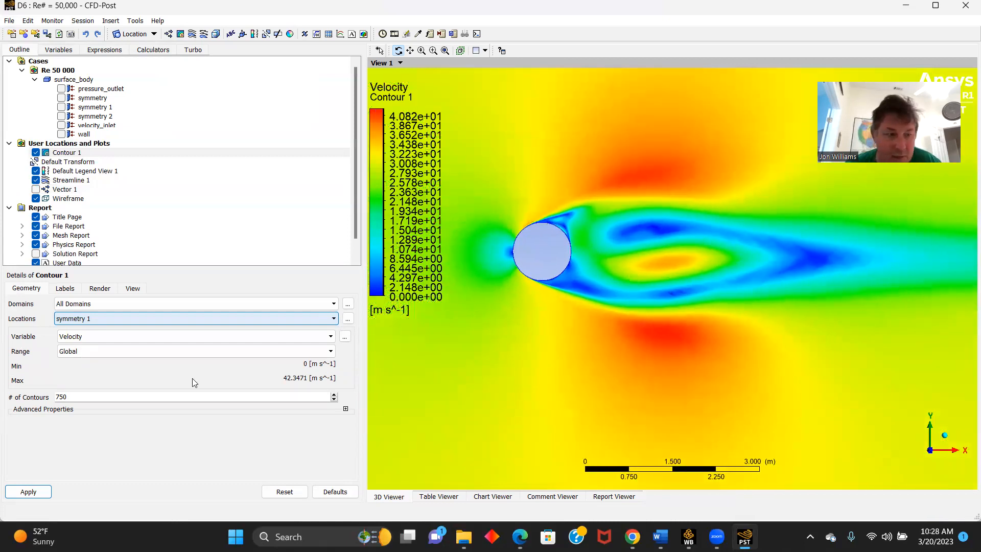
Step: Switch the contour plot's variable to Pressure and inspect the pressure field around the cylinder
{"action": "left_click", "coordinate": [330, 337]}
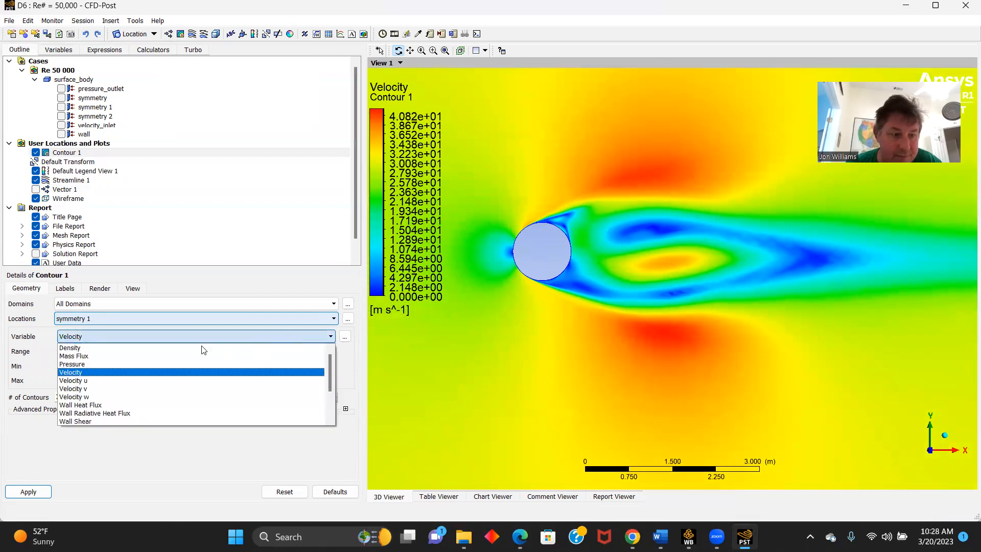
{"action": "left_click", "coordinate": [82, 360]}
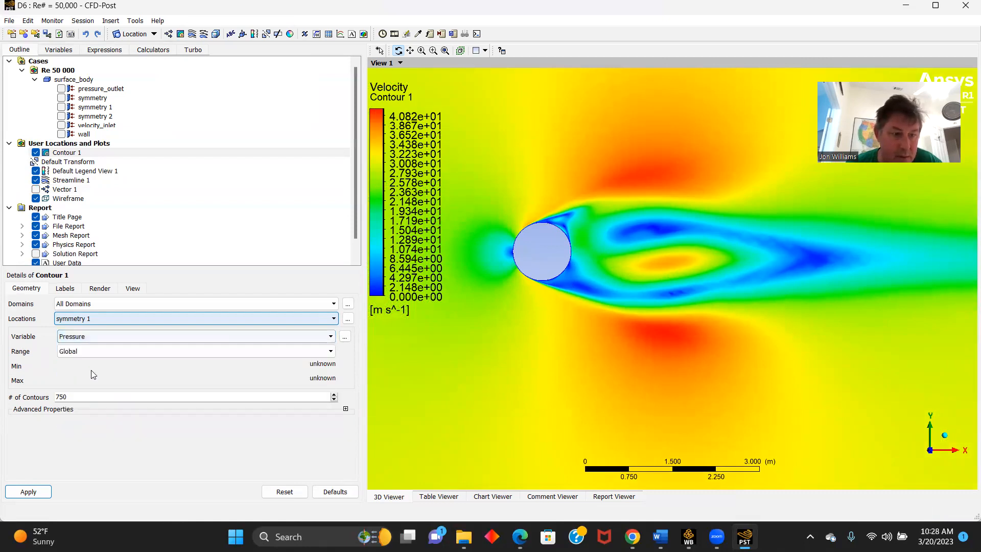
{"action": "left_click", "coordinate": [28, 492]}
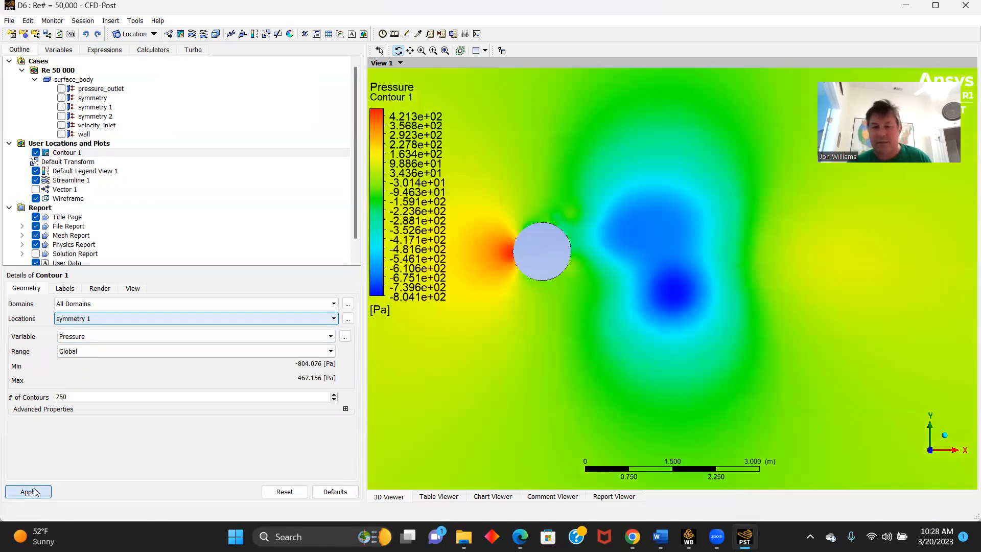
{"action": "scroll", "coordinate": [504, 329], "scroll_direction": "down", "scroll_amount": 3}
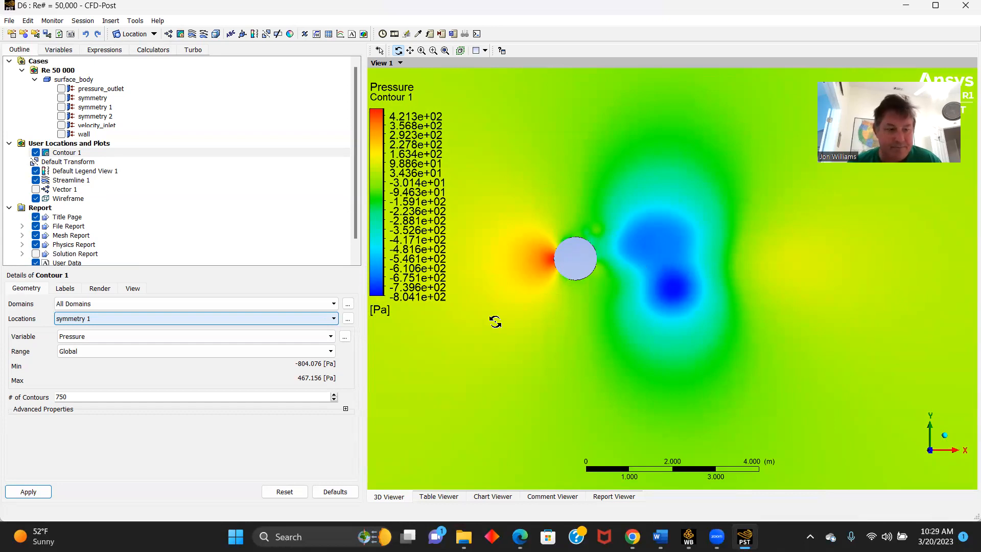
Step: Quit CFD-Post, switch to Workbench and launch Fluent from the Re# = 500,000 system's setup with double precision and 4 solver processes
{"action": "left_click", "coordinate": [819, 52]}
{"action": "left_click", "coordinate": [965, 6]}
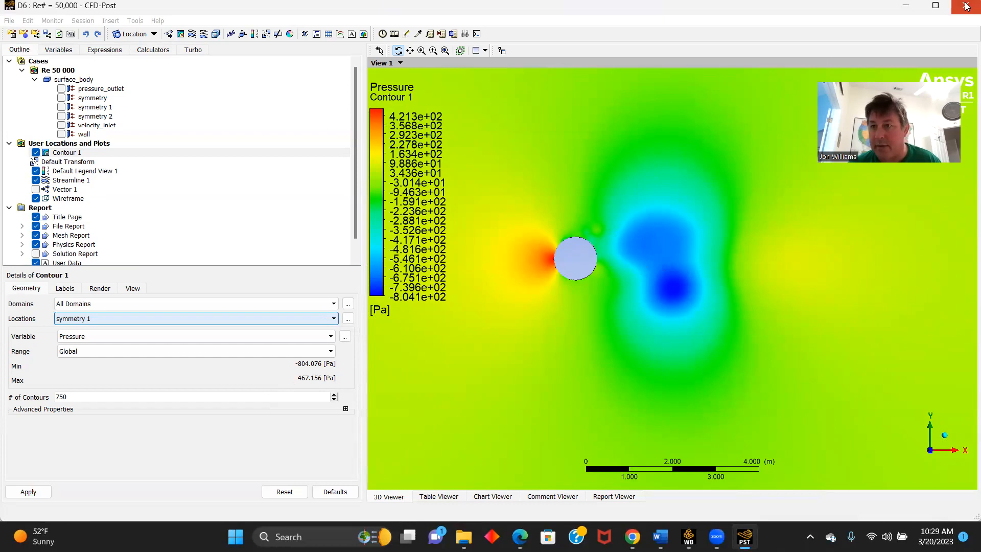
{"action": "mouse_move", "coordinate": [689, 536]}
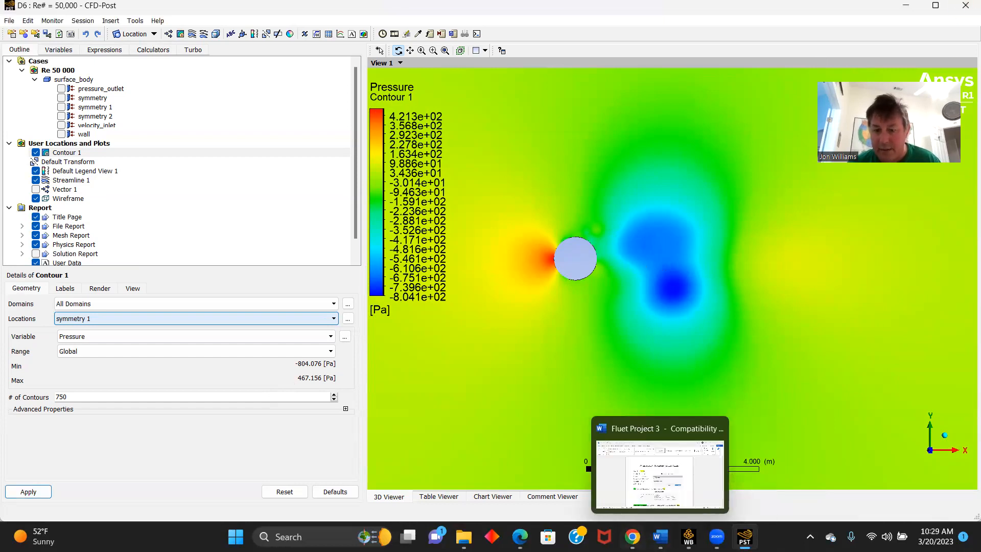
{"action": "left_click", "coordinate": [695, 468]}
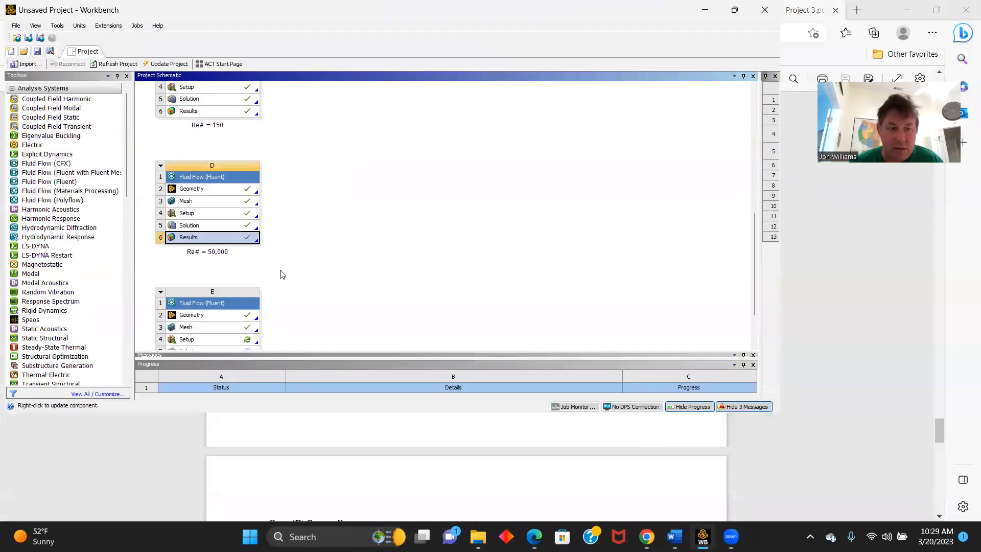
{"action": "left_click_drag", "start_coordinate": [754, 225], "coordinate": [754, 248]}
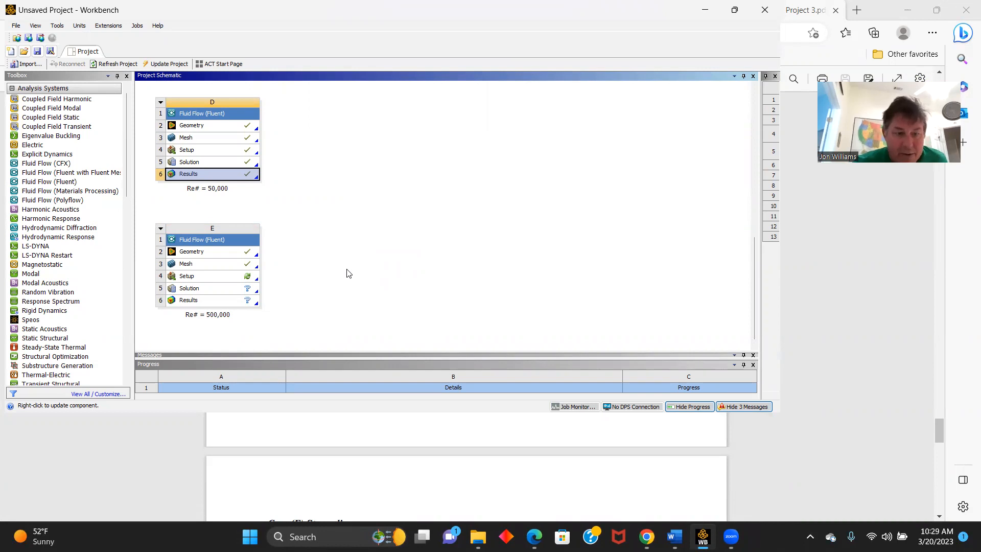
{"action": "double_click", "coordinate": [192, 277]}
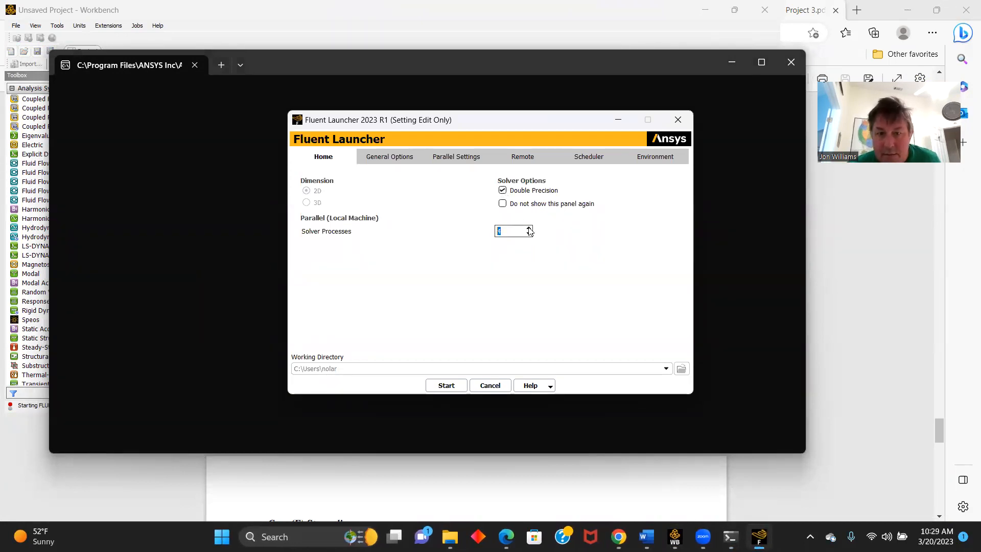
{"action": "left_click", "coordinate": [445, 385]}
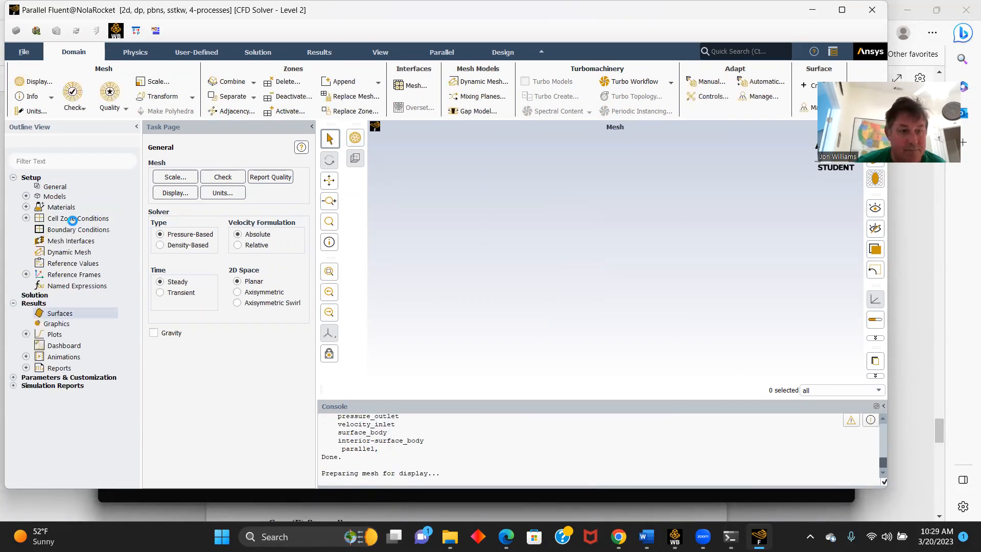
Step: Change the viscous model to Standard k-epsilon
{"action": "double_click", "coordinate": [49, 197]}
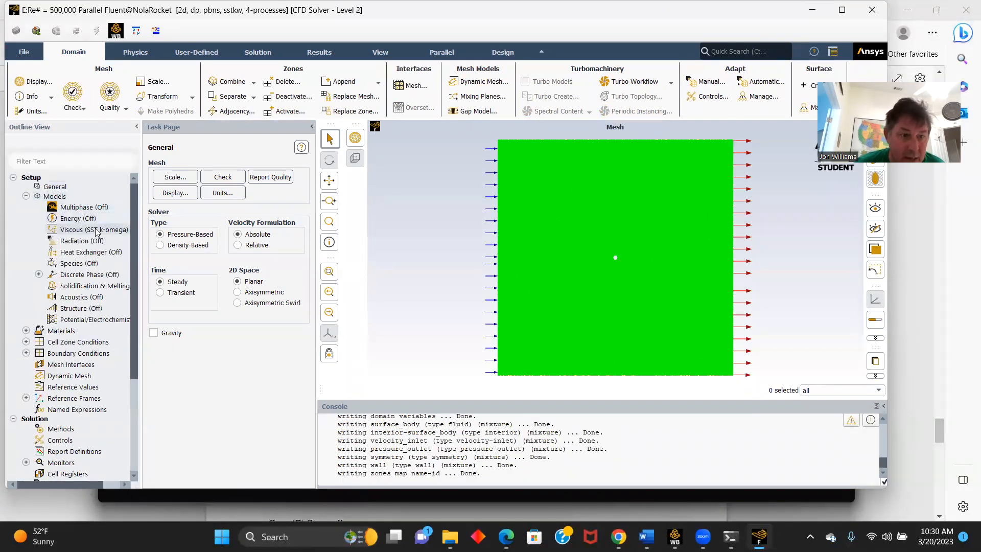
{"action": "right_click", "coordinate": [96, 231]}
{"action": "mouse_move", "coordinate": [116, 252]}
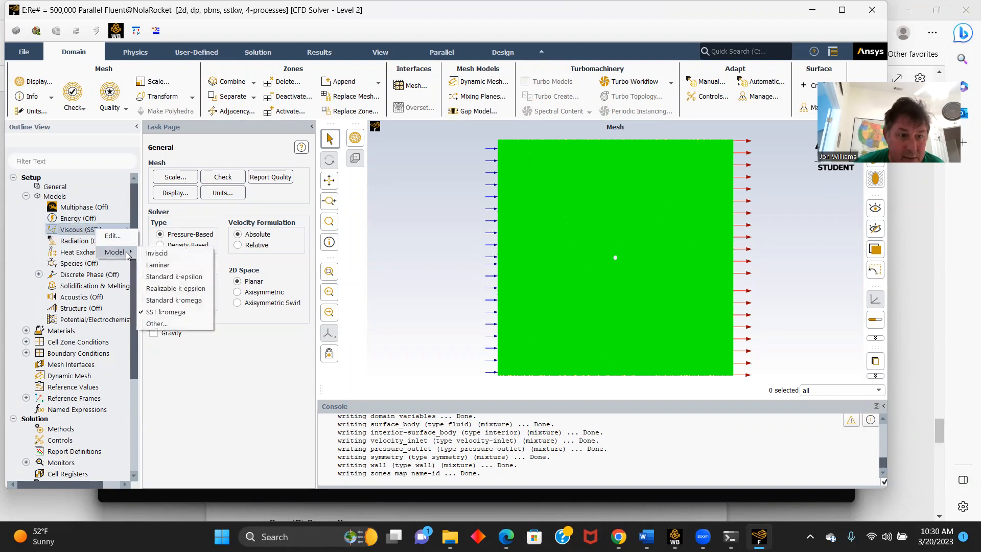
{"action": "left_click", "coordinate": [168, 277]}
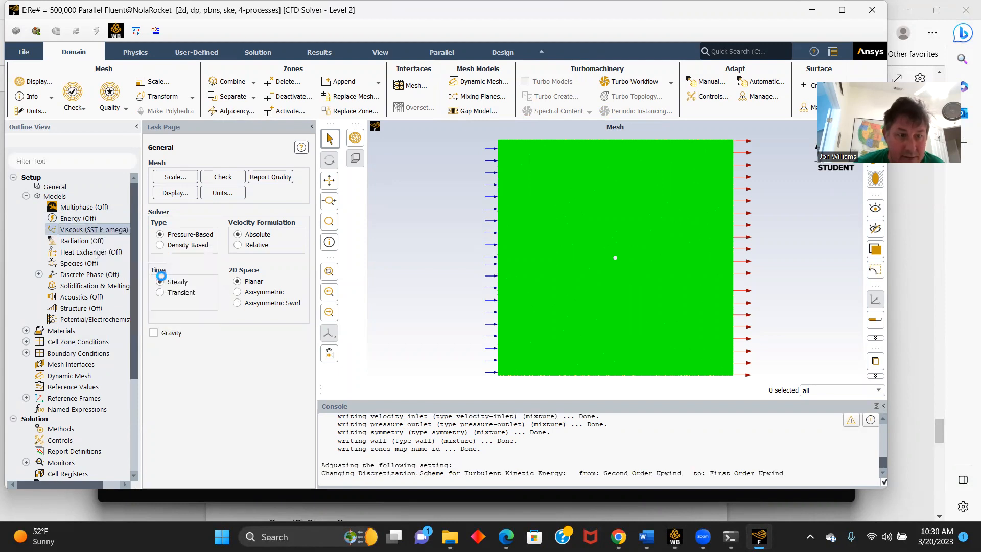
Step: Set the air material's density to 1 kg/m³ and its viscosity to 0.00008 kg/(m s)
{"action": "left_click", "coordinate": [26, 330]}
{"action": "left_click", "coordinate": [39, 342]}
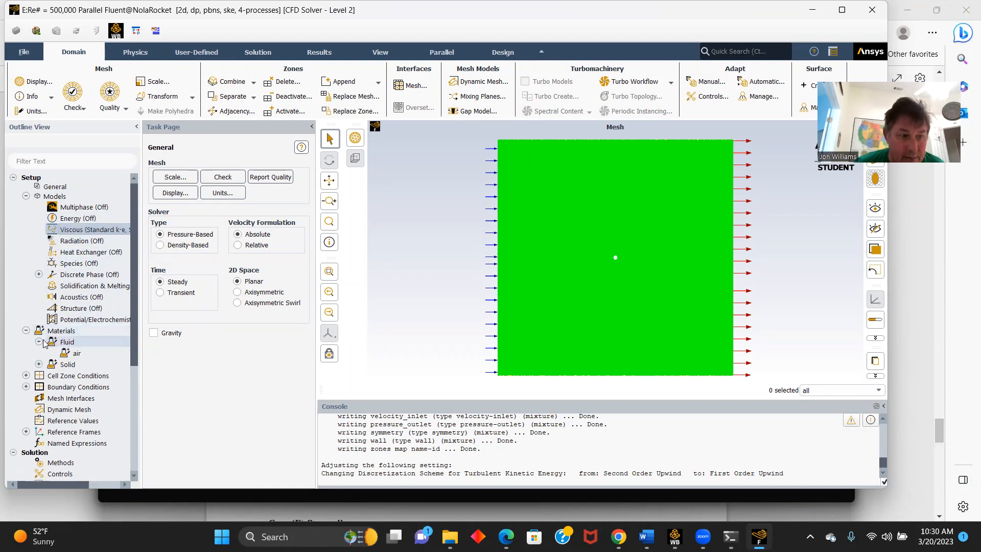
{"action": "left_click", "coordinate": [67, 353]}
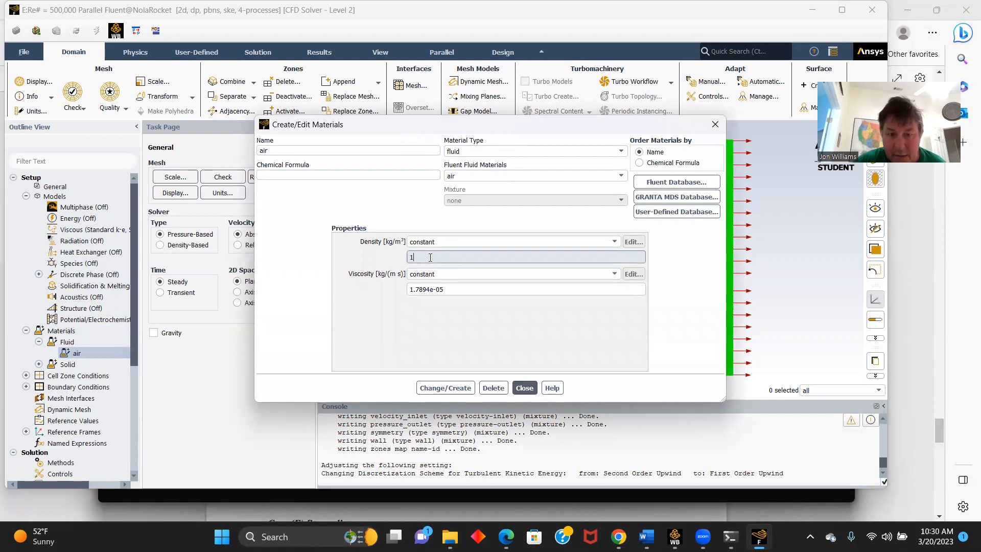
{"action": "left_click", "coordinate": [449, 289]}
{"action": "key", "text": "BackSpace"}
{"action": "key", "text": "BackSpace"}
{"action": "key", "text": "BackSpace"}
{"action": "key", "text": "BackSpace"}
{"action": "key", "text": "BackSpace"}
{"action": "key", "text": "BackSpace"}
{"action": "key", "text": "BackSpace"}
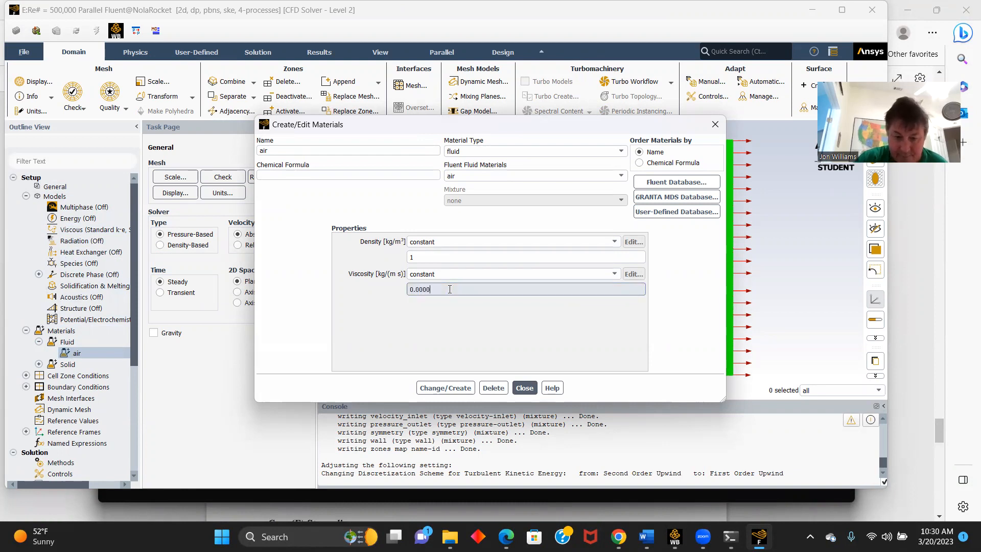
{"action": "type", "text": "0.00008"}
{"action": "left_click", "coordinate": [445, 389]}
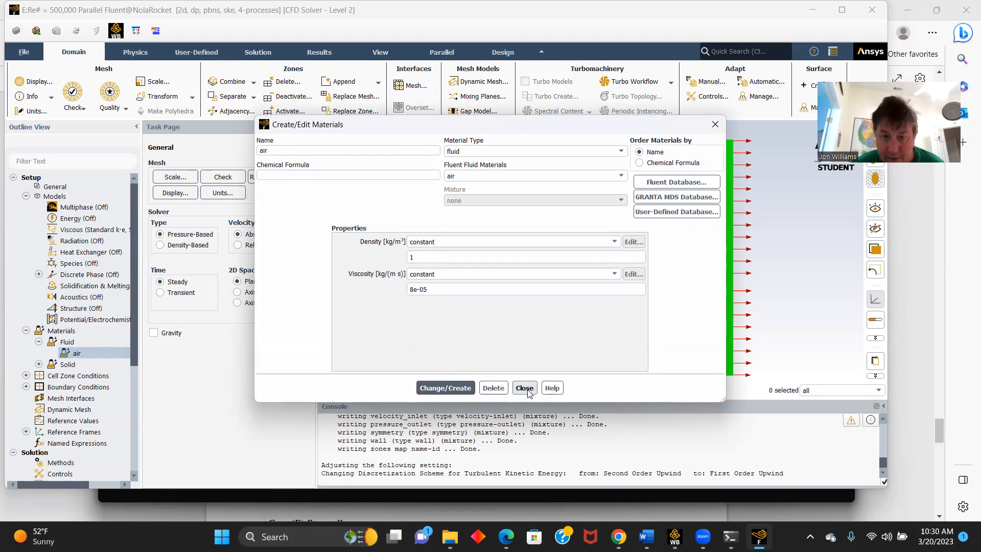
{"action": "left_click", "coordinate": [525, 388]}
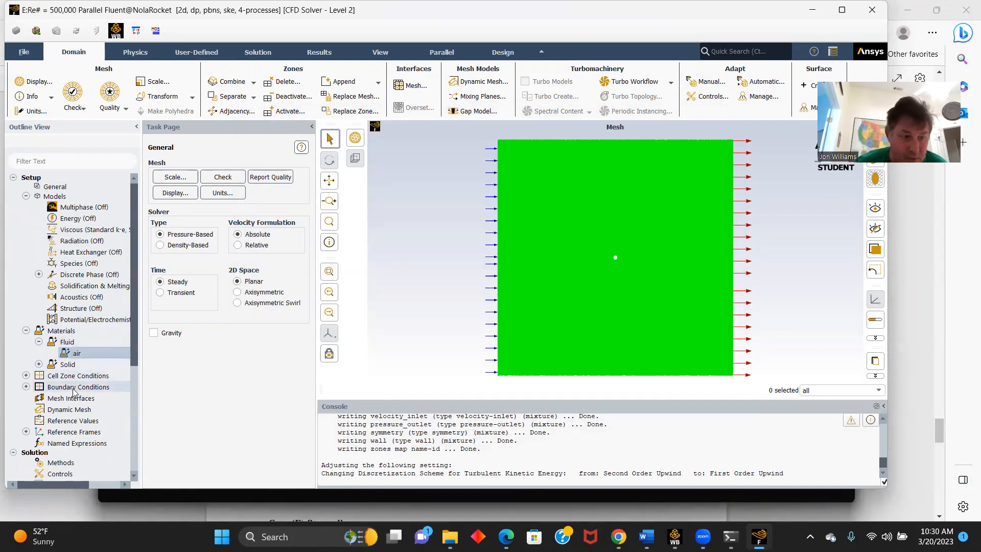
Step: Set the velocity magnitude of the velocity_inlet boundary to 40 m/s
{"action": "double_click", "coordinate": [78, 387]}
{"action": "left_click", "coordinate": [182, 209]}
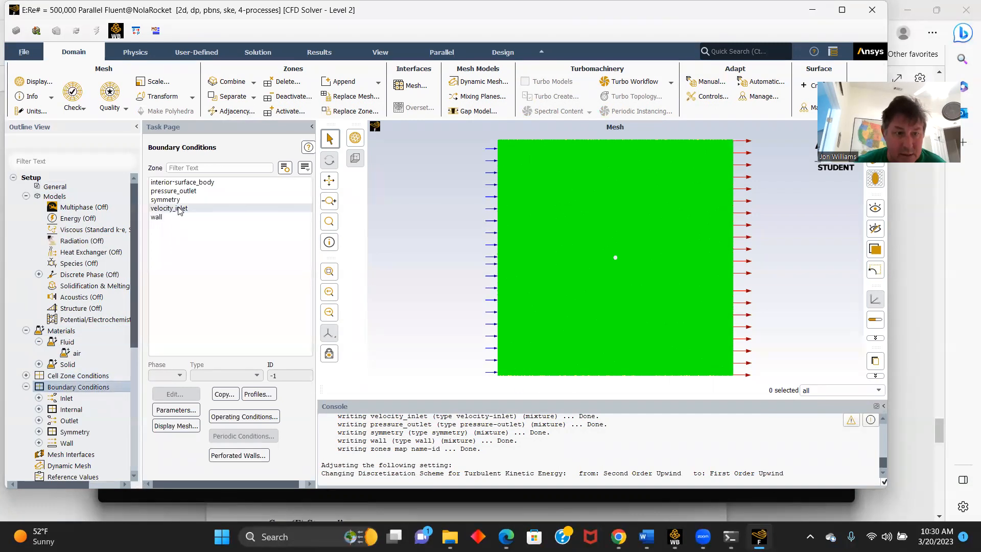
{"action": "left_click", "coordinate": [169, 394]}
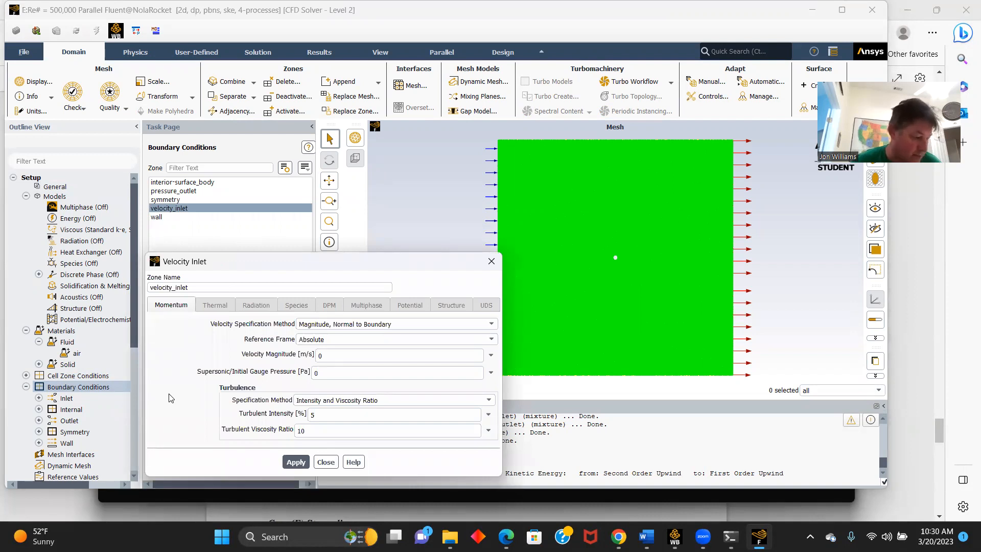
{"action": "left_click", "coordinate": [327, 353]}
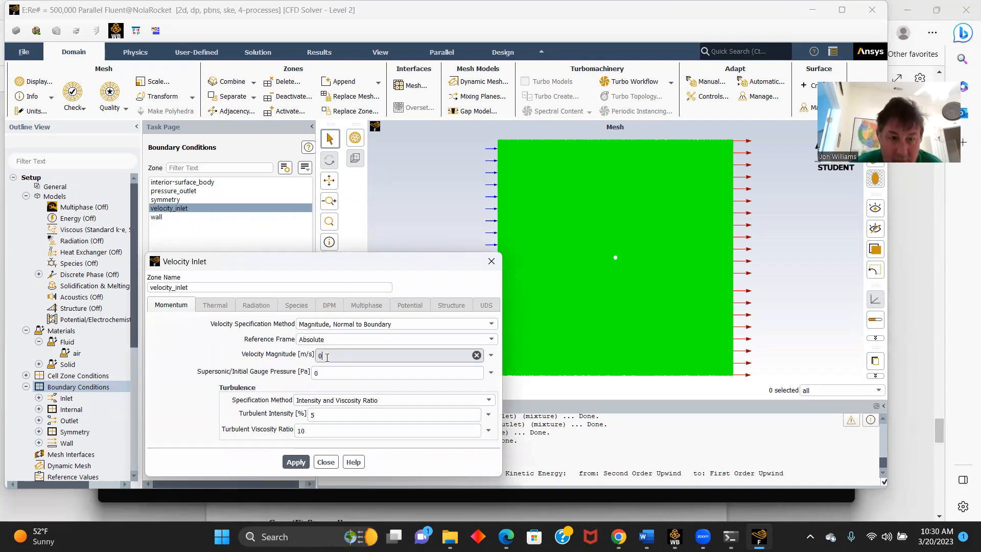
{"action": "key", "text": "BackSpace"}
{"action": "type", "text": "4"}
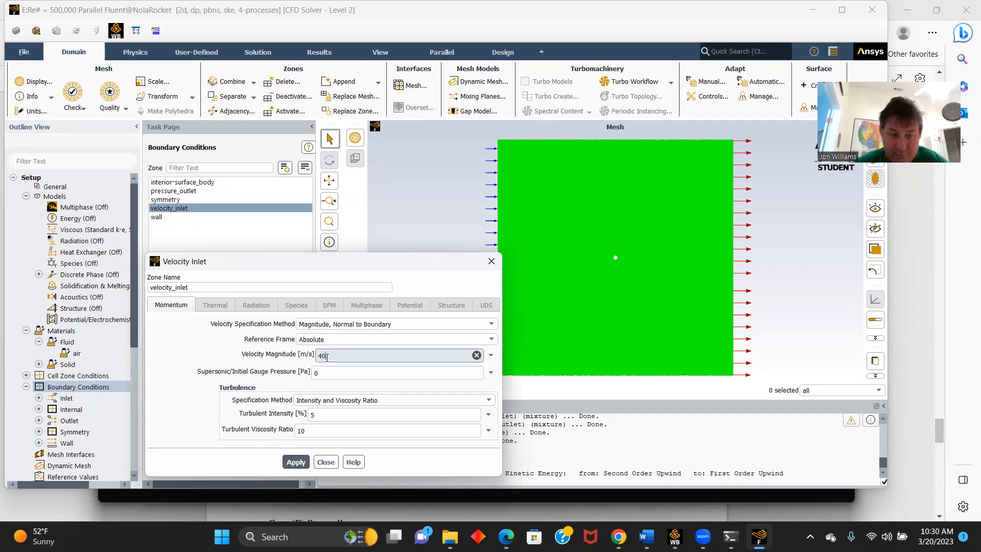
{"action": "left_click", "coordinate": [297, 463]}
{"action": "left_click", "coordinate": [326, 462]}
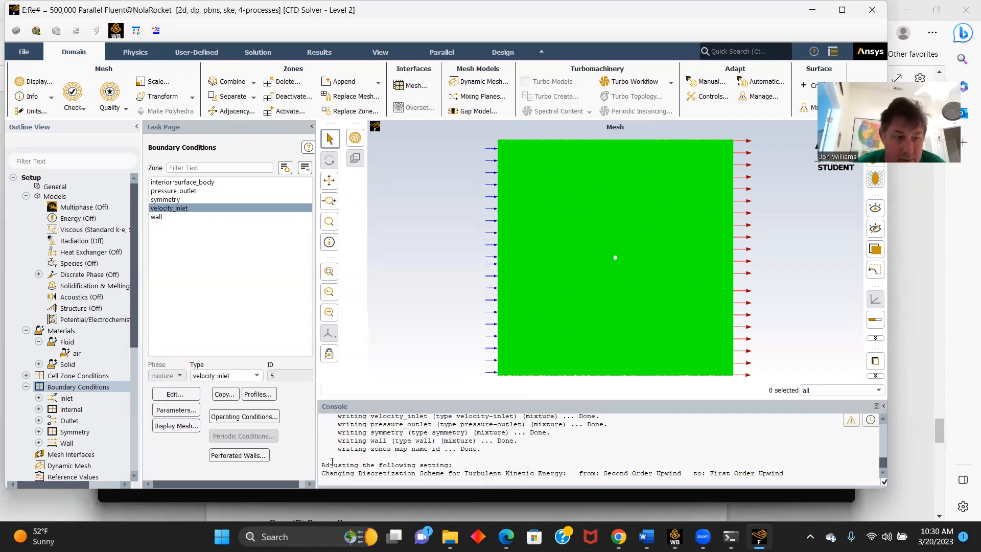
Step: Compute the reference values from the velocity_inlet zone
{"action": "scroll", "coordinate": [121, 414], "scroll_direction": "down", "scroll_amount": 4}
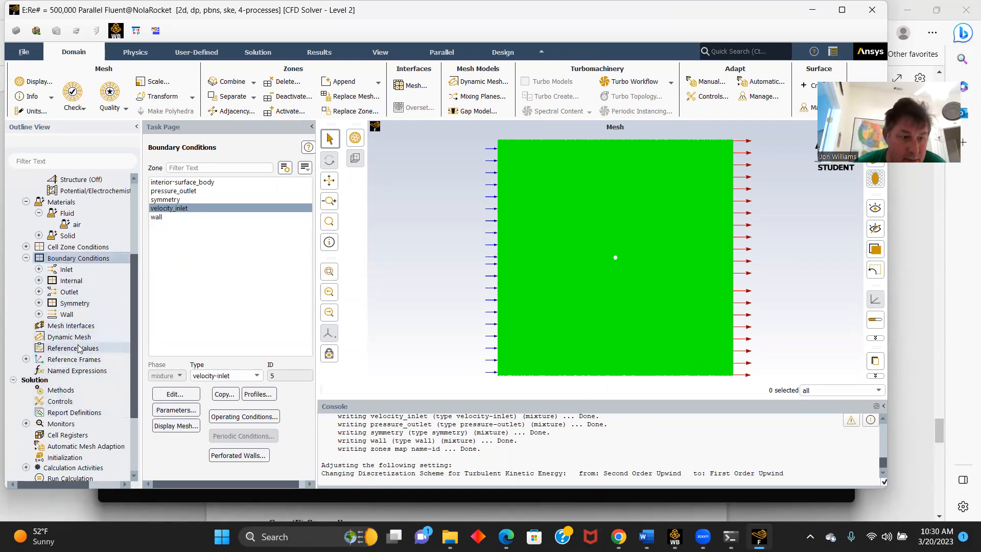
{"action": "left_click", "coordinate": [79, 349]}
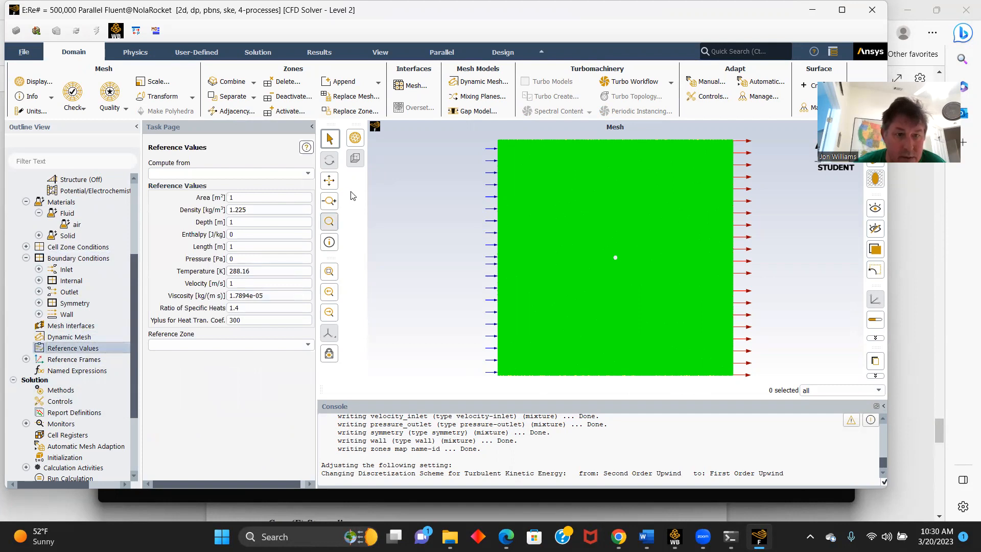
{"action": "left_click", "coordinate": [307, 174]}
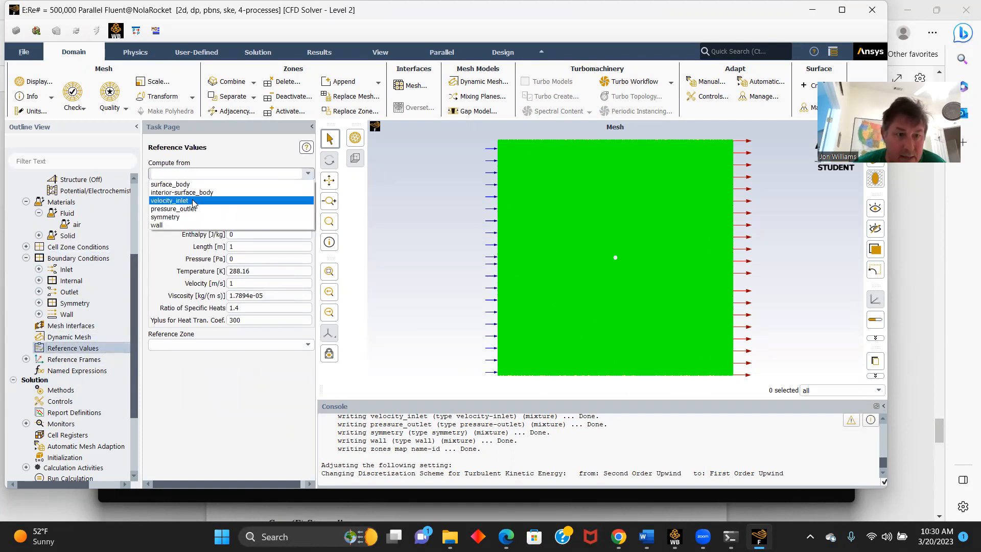
{"action": "left_click", "coordinate": [193, 202]}
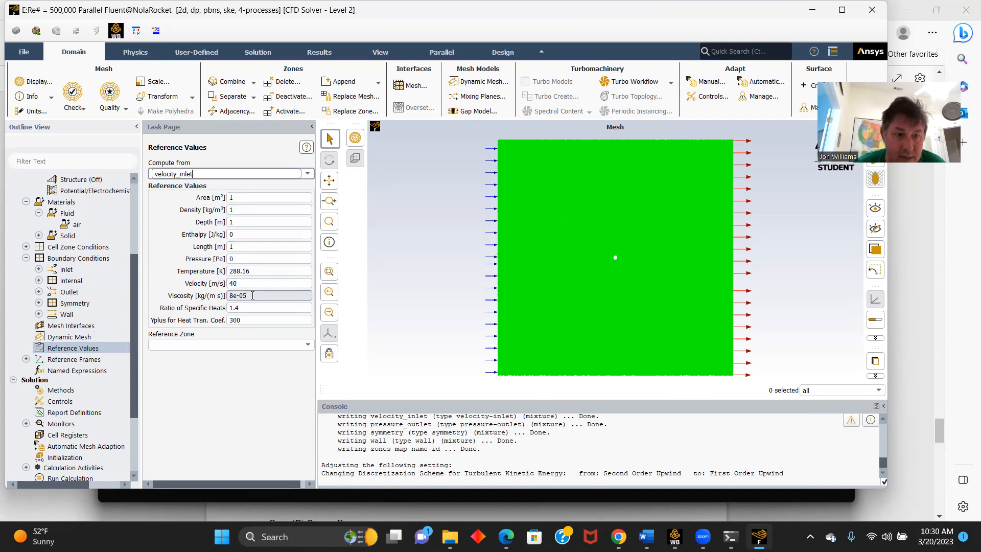
Step: Set the turbulent dissipation rate and turbulent kinetic energy discretization schemes to Second Order Upwind
{"action": "left_click", "coordinate": [61, 390]}
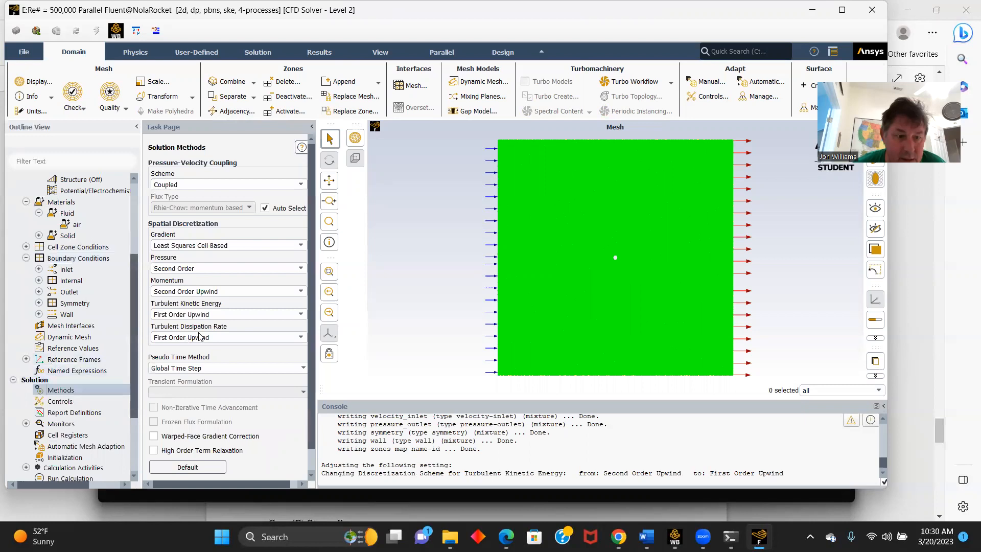
{"action": "left_click", "coordinate": [301, 338]}
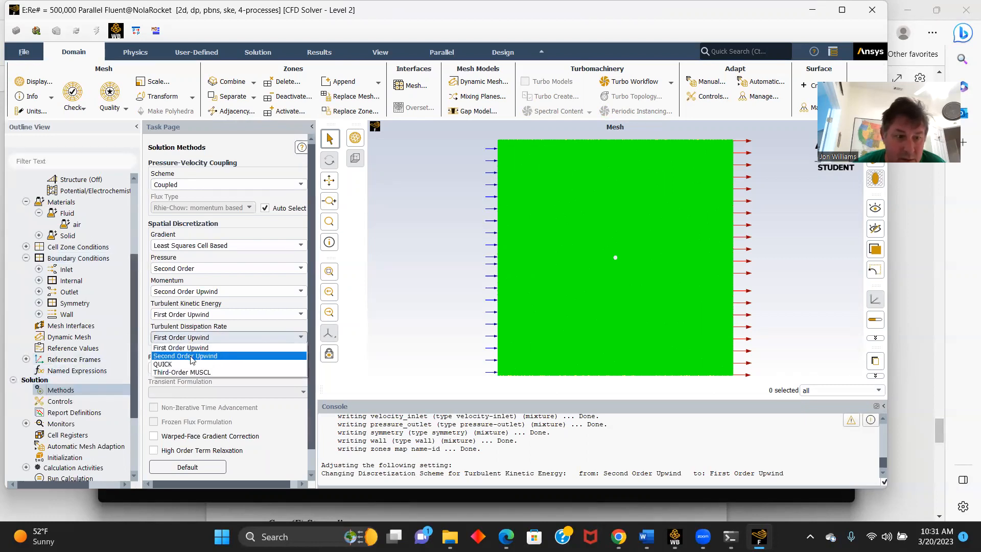
{"action": "left_click", "coordinate": [197, 357]}
{"action": "left_click", "coordinate": [300, 312]}
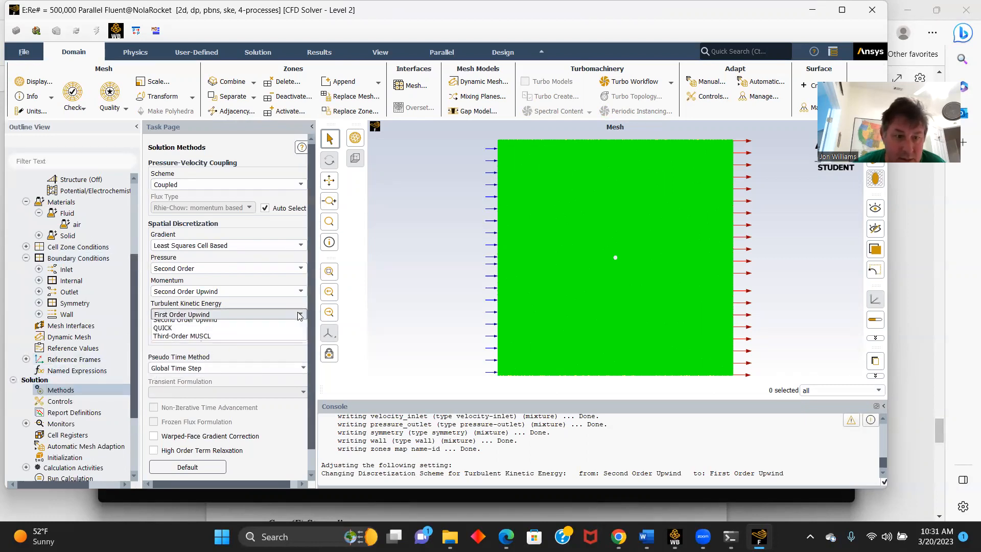
{"action": "left_click", "coordinate": [197, 332]}
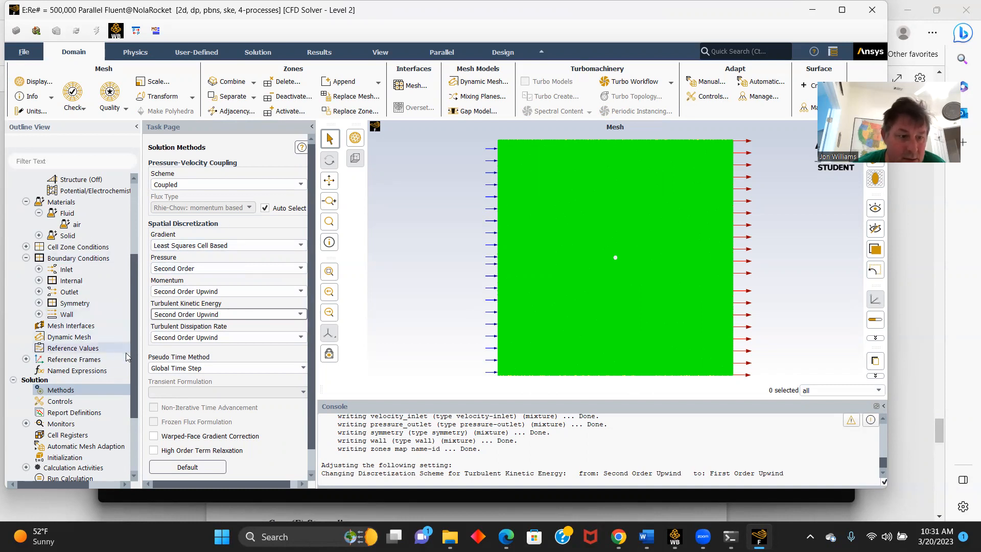
Step: Create a drag coefficient report definition on the wall zone with report file, report plot and console printing enabled
{"action": "left_click", "coordinate": [55, 417]}
{"action": "double_click", "coordinate": [54, 412]}
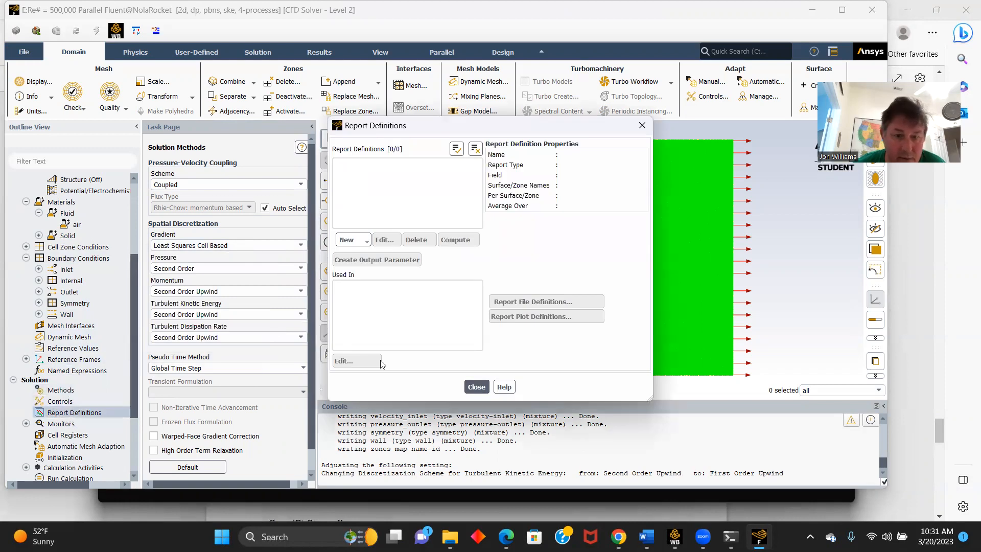
{"action": "left_click", "coordinate": [366, 242]}
{"action": "mouse_move", "coordinate": [381, 278]}
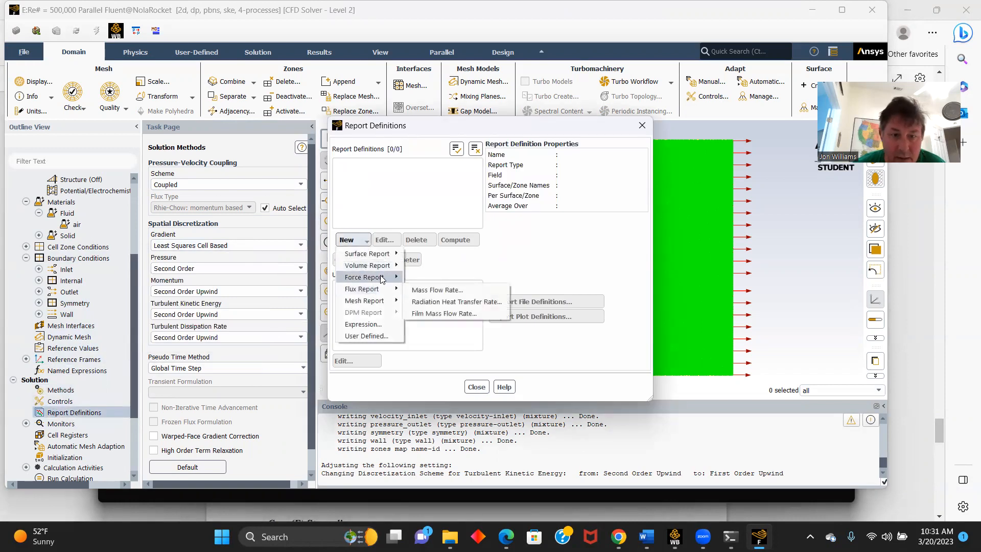
{"action": "left_click", "coordinate": [417, 277]}
{"action": "left_click", "coordinate": [485, 168]}
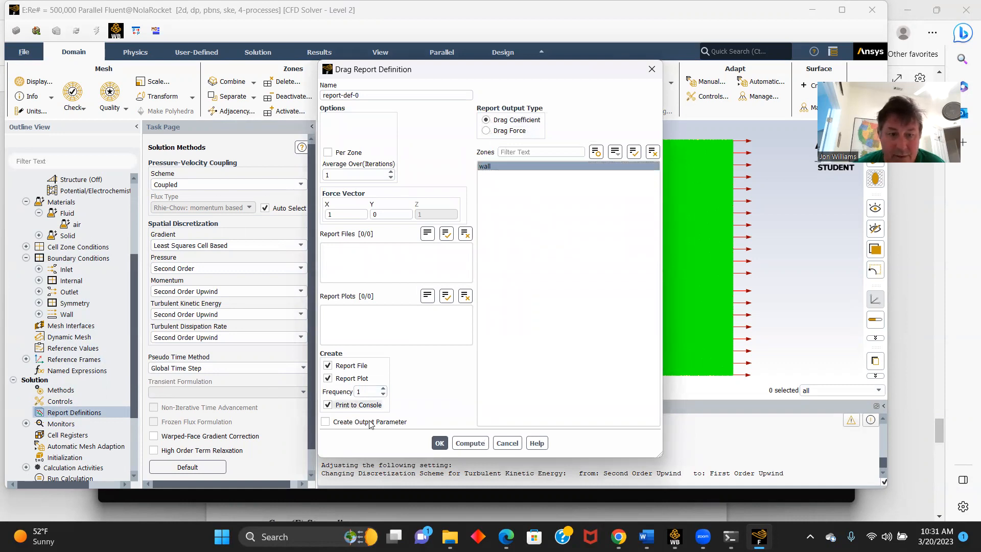
{"action": "left_click", "coordinate": [439, 443]}
{"action": "left_click", "coordinate": [483, 389]}
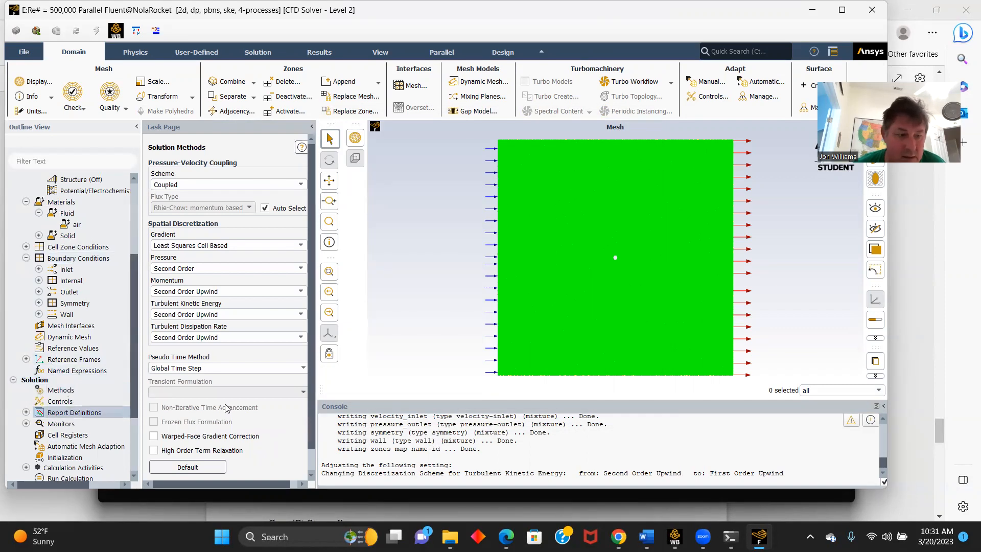
Step: Set the hybrid initialization to 25 iterations and initialize the solution
{"action": "scroll", "coordinate": [71, 409], "scroll_direction": "down", "scroll_amount": 2}
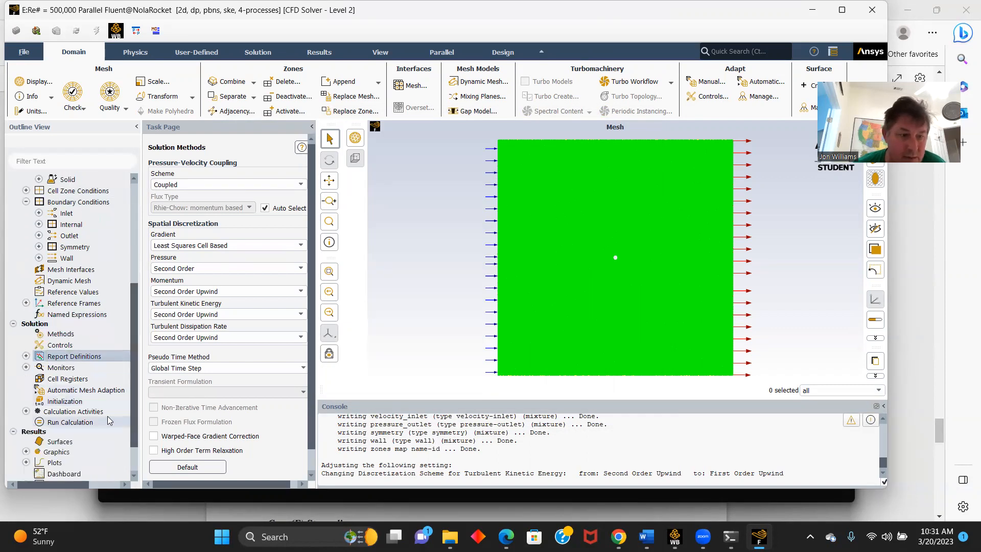
{"action": "left_click", "coordinate": [64, 401]}
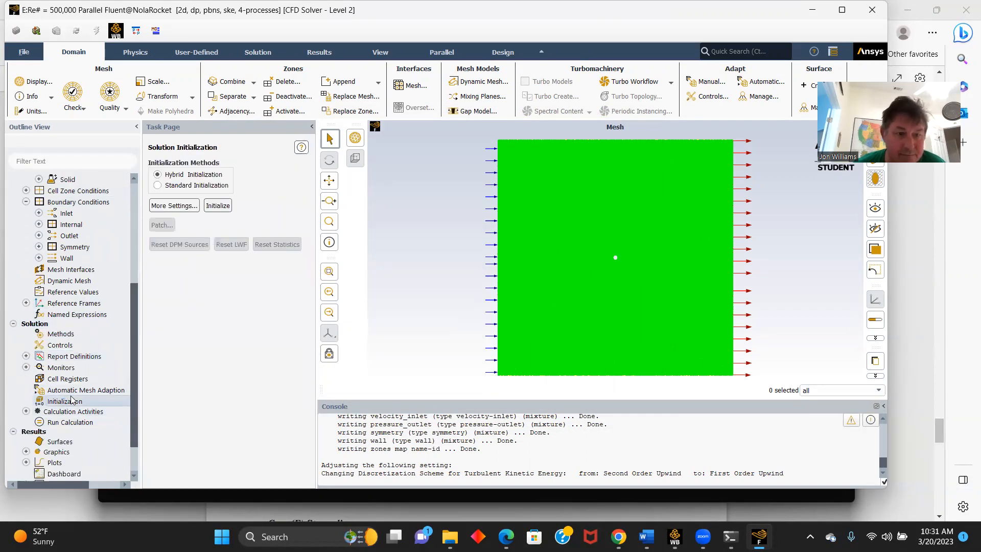
{"action": "left_click", "coordinate": [174, 206]}
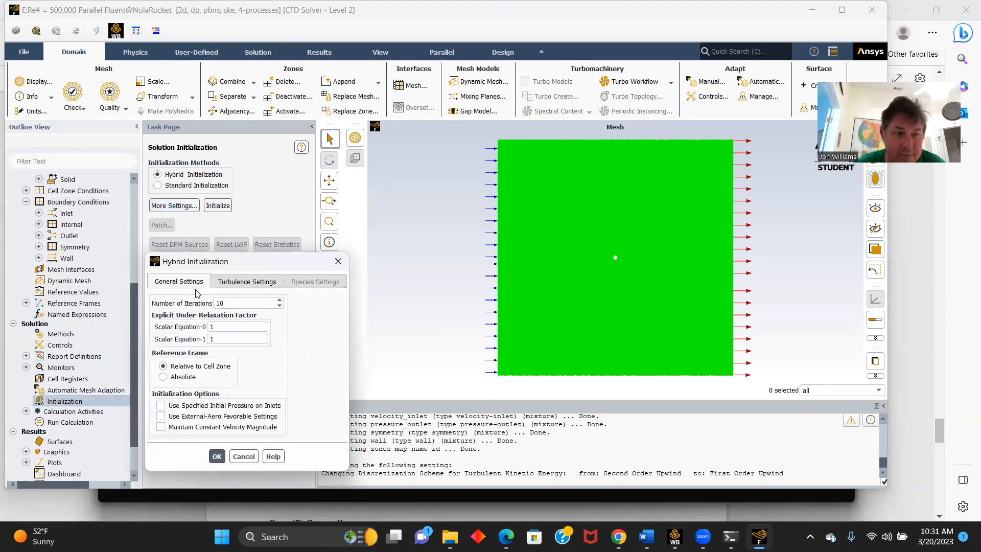
{"action": "left_click", "coordinate": [222, 303]}
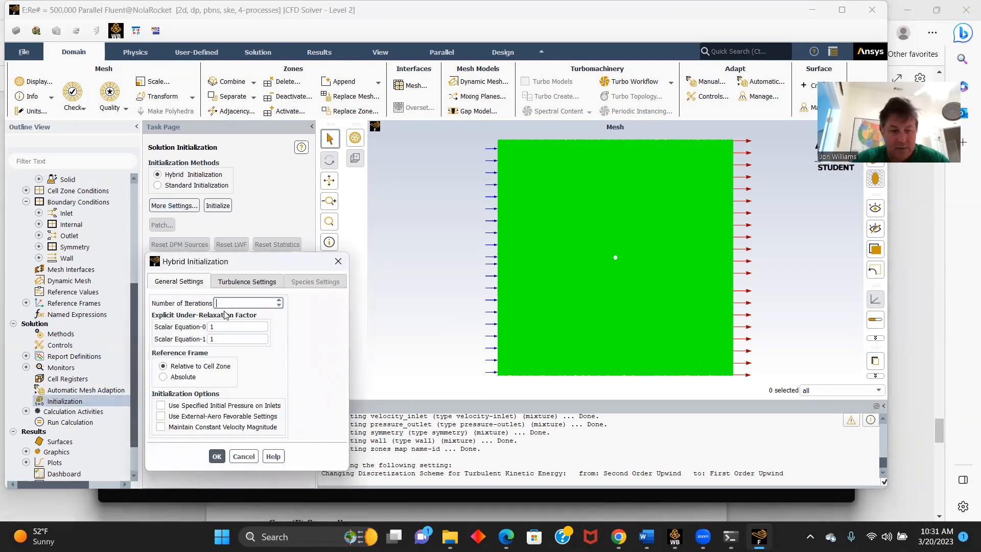
{"action": "type", "text": "25"}
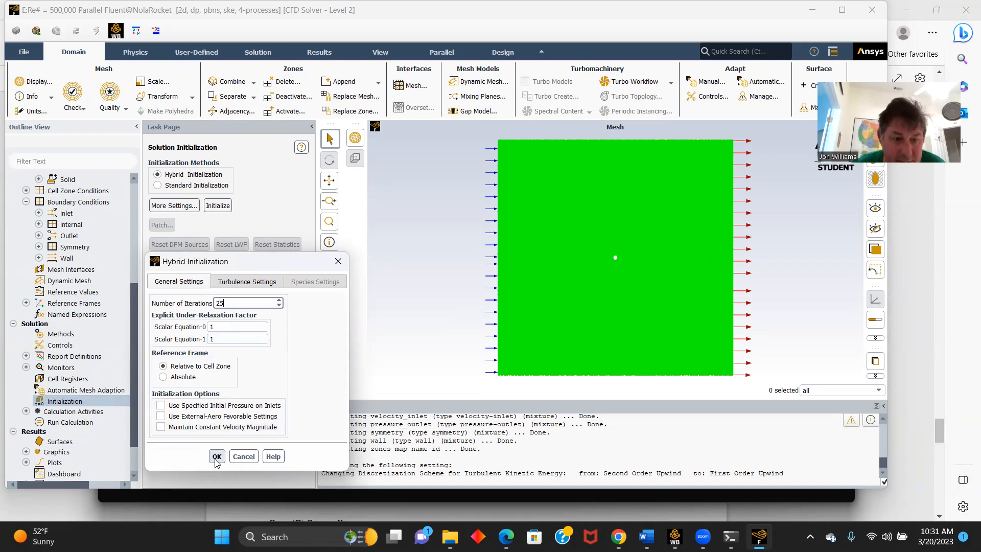
{"action": "left_click", "coordinate": [216, 456]}
{"action": "left_click", "coordinate": [216, 206]}
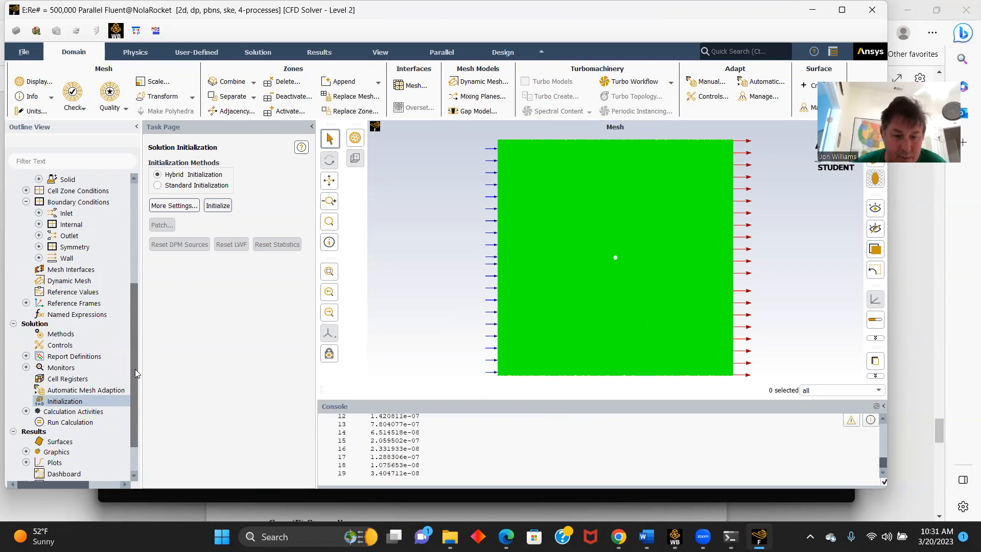
Step: Run the calculation with 500 iterations and dismiss the completion notice
{"action": "left_click", "coordinate": [70, 422]}
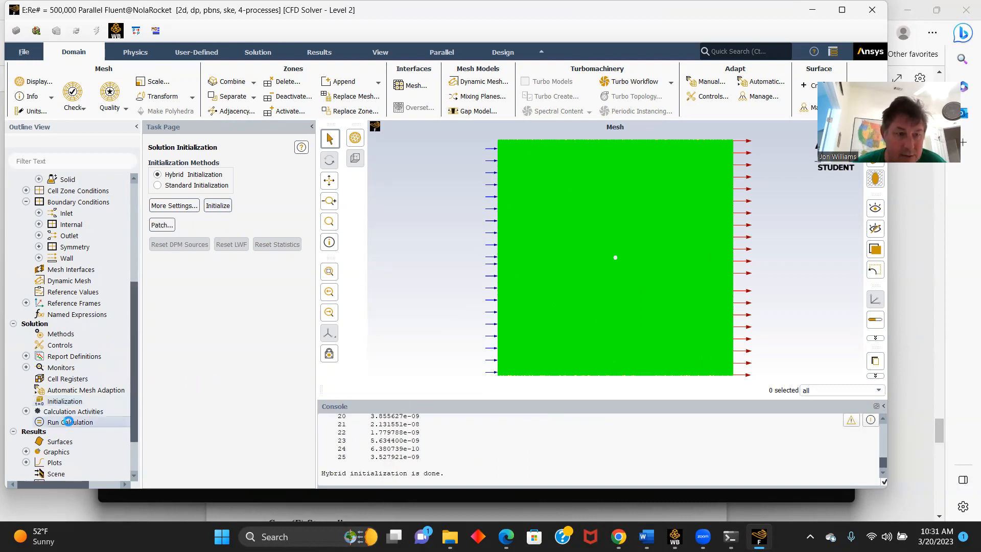
{"action": "left_click", "coordinate": [166, 289]}
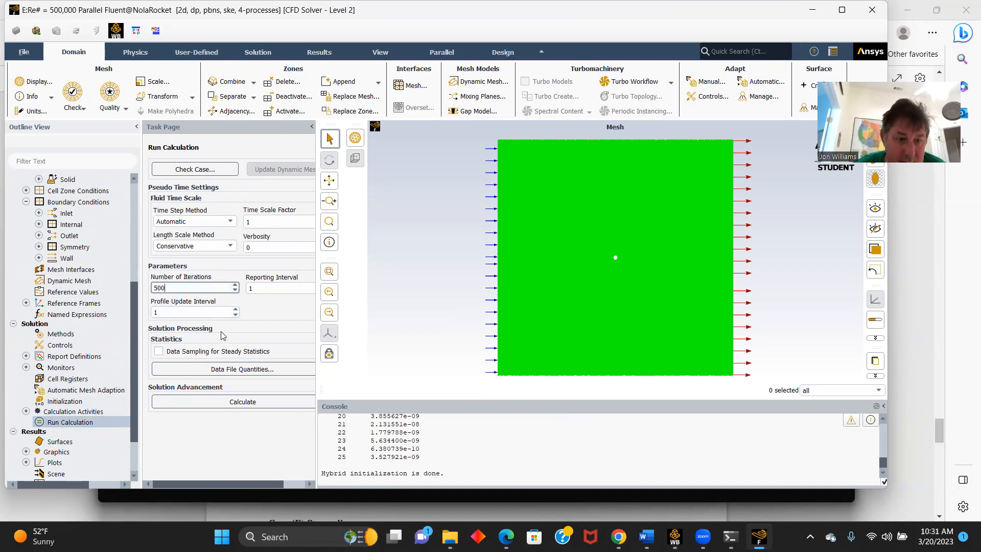
{"action": "left_click", "coordinate": [243, 402]}
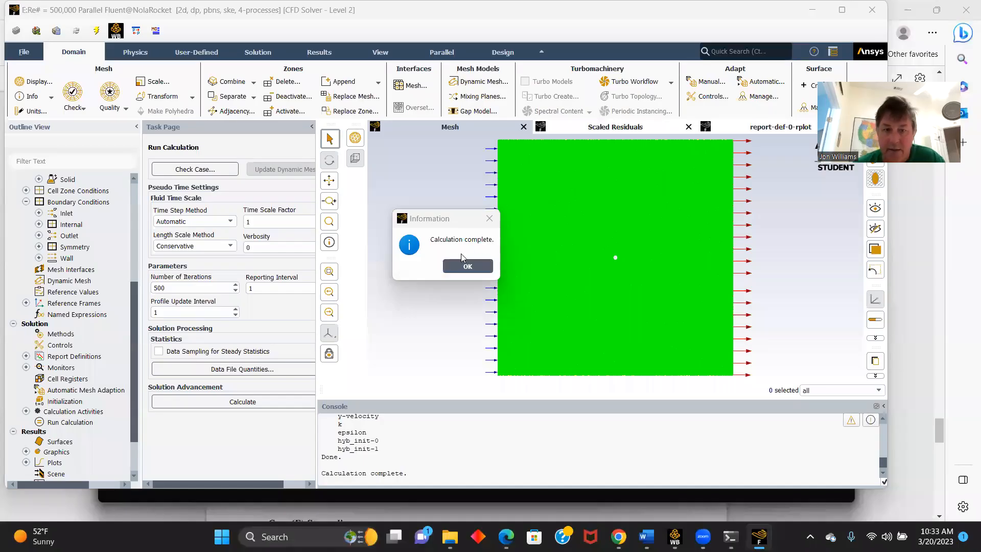
{"action": "left_click", "coordinate": [465, 267]}
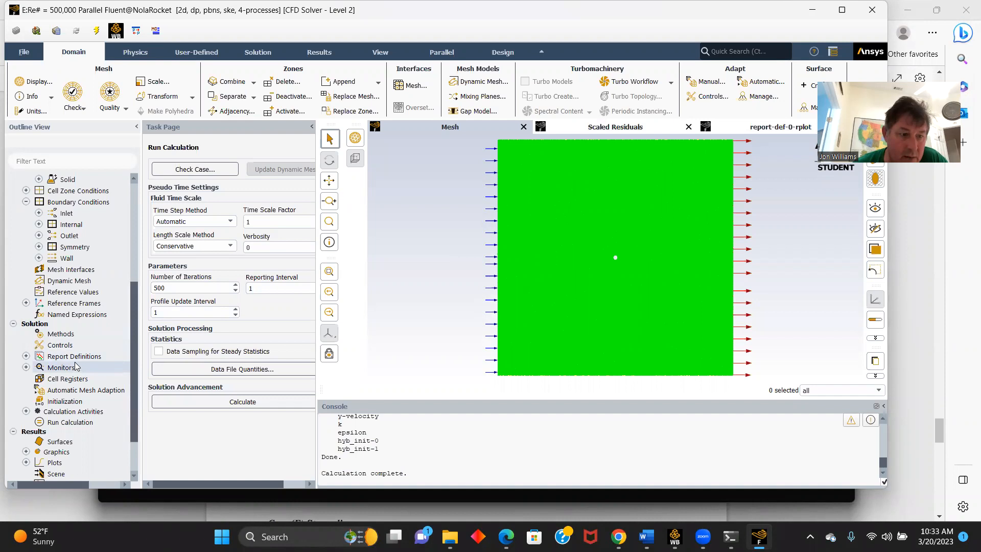
Step: Compute the drag coefficient on the wall from the report definition and highlight its value in the console
{"action": "left_click", "coordinate": [25, 356]}
{"action": "double_click", "coordinate": [77, 367]}
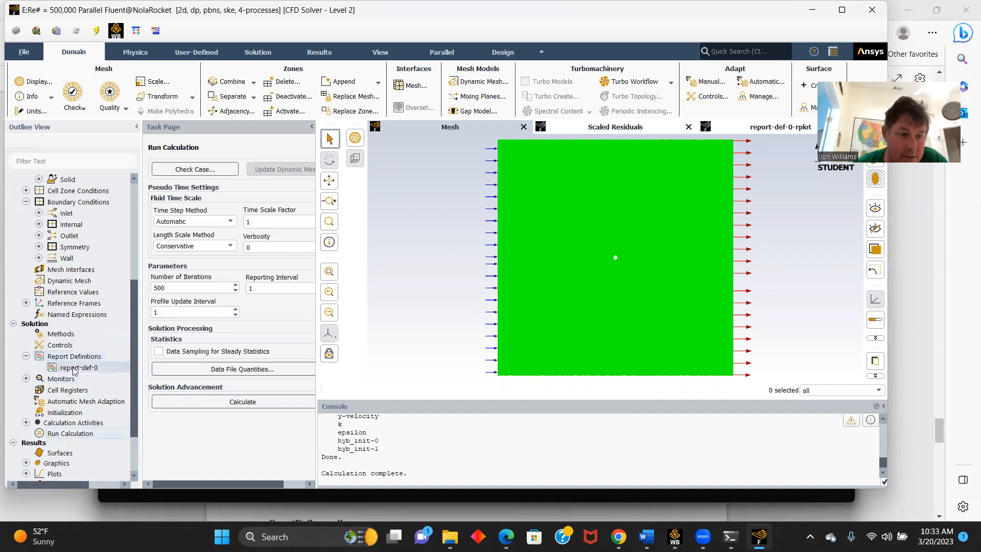
{"action": "left_click", "coordinate": [476, 444]}
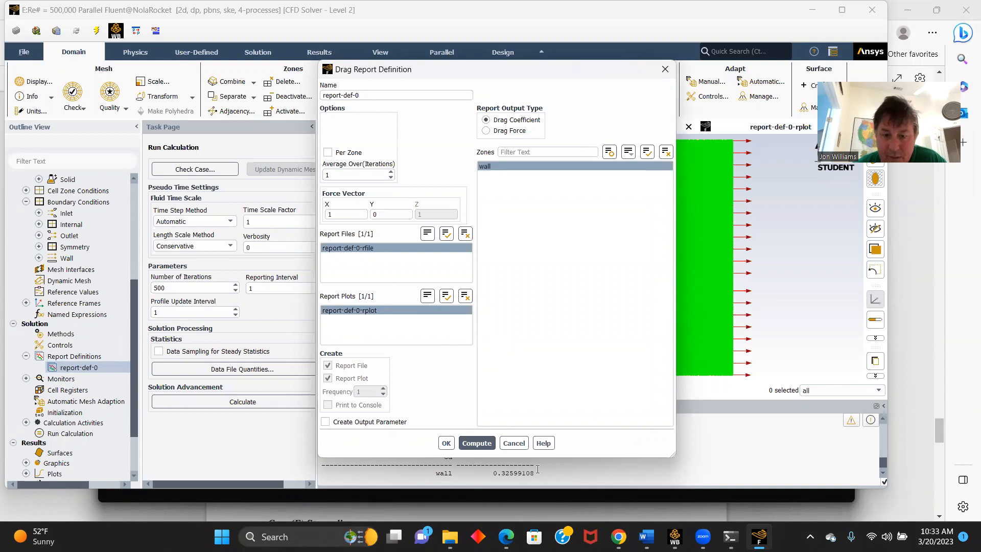
{"action": "left_click", "coordinate": [448, 443]}
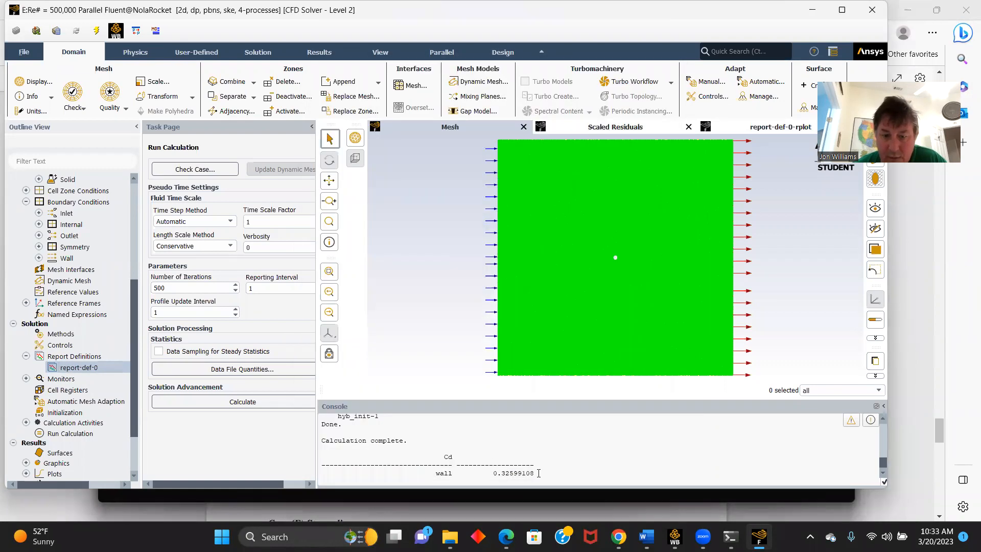
{"action": "left_click_drag", "start_coordinate": [538, 473], "coordinate": [494, 475]}
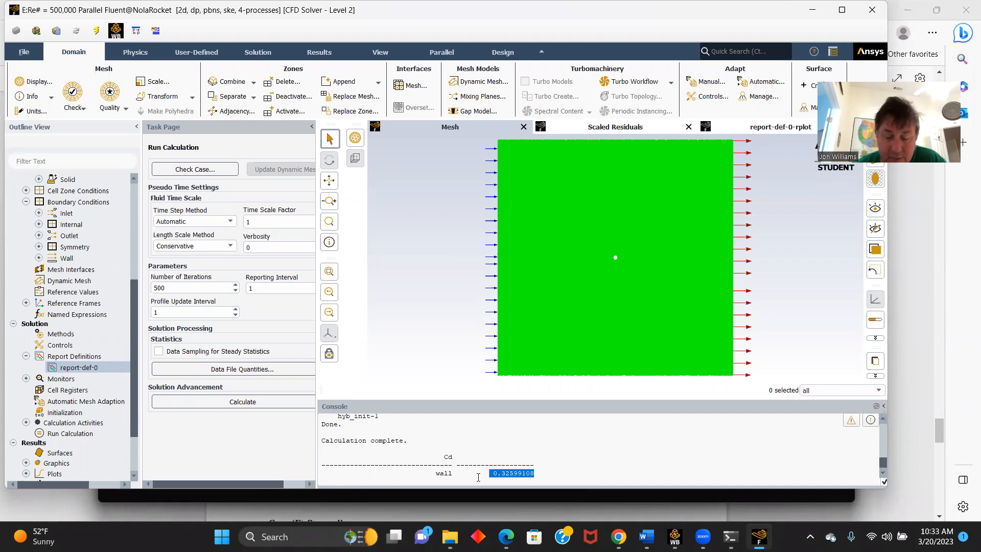
Step: Print the force report for the wall along direction vector X = 1, Y = 0 and highlight the net total force
{"action": "left_click_drag", "start_coordinate": [135, 426], "coordinate": [135, 467]}
{"action": "left_click", "coordinate": [24, 451]}
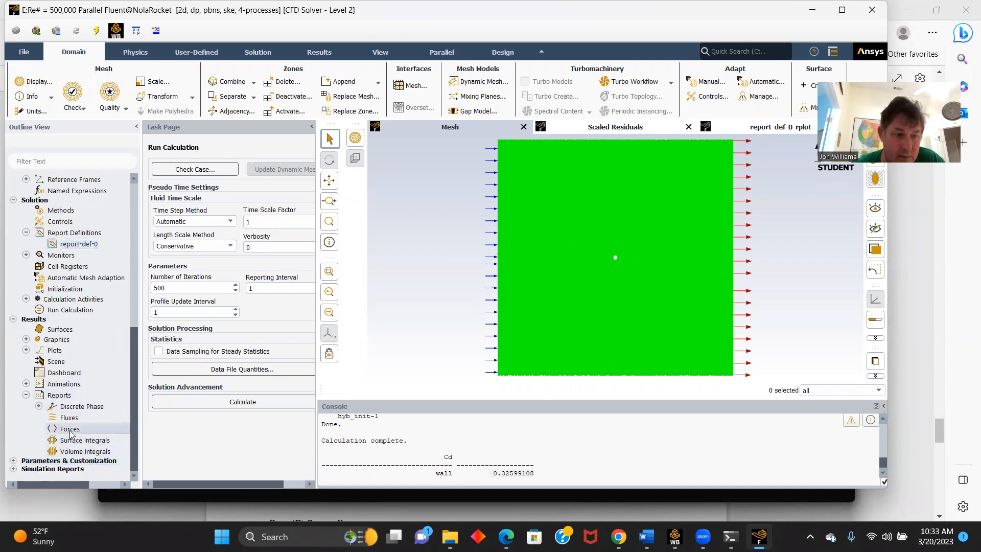
{"action": "double_click", "coordinate": [70, 430]}
{"action": "left_click", "coordinate": [302, 296]}
{"action": "left_click", "coordinate": [242, 420]}
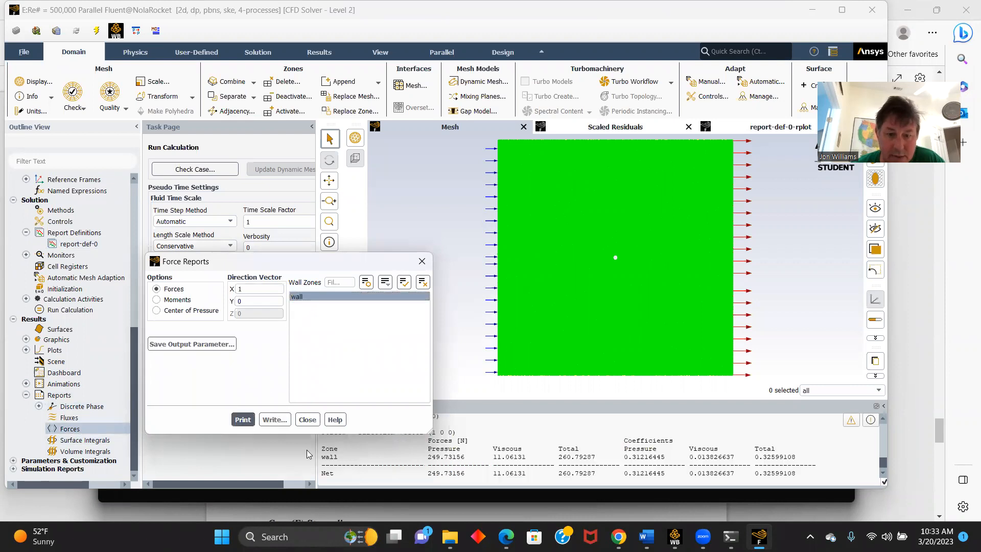
{"action": "left_click", "coordinate": [307, 419]}
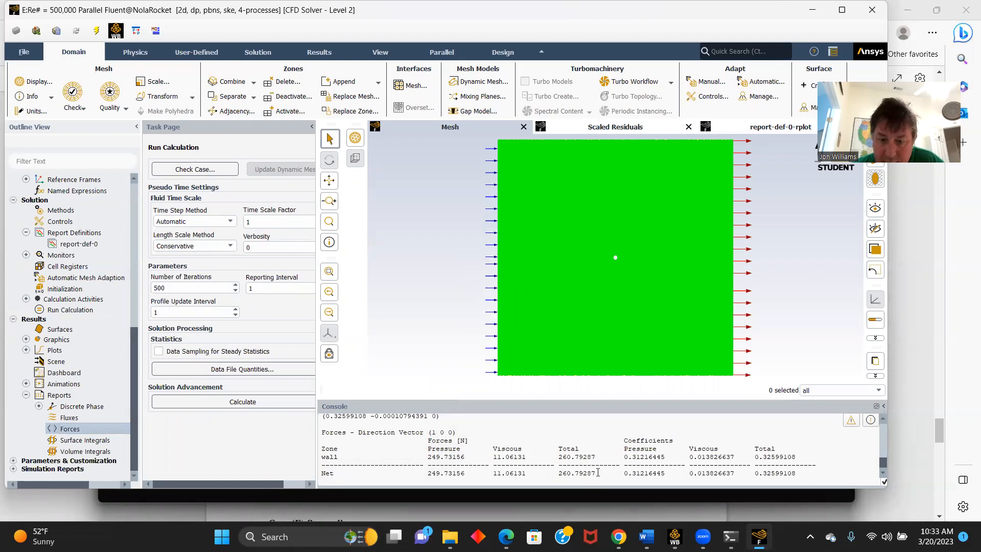
{"action": "left_click_drag", "start_coordinate": [597, 472], "coordinate": [551, 473]}
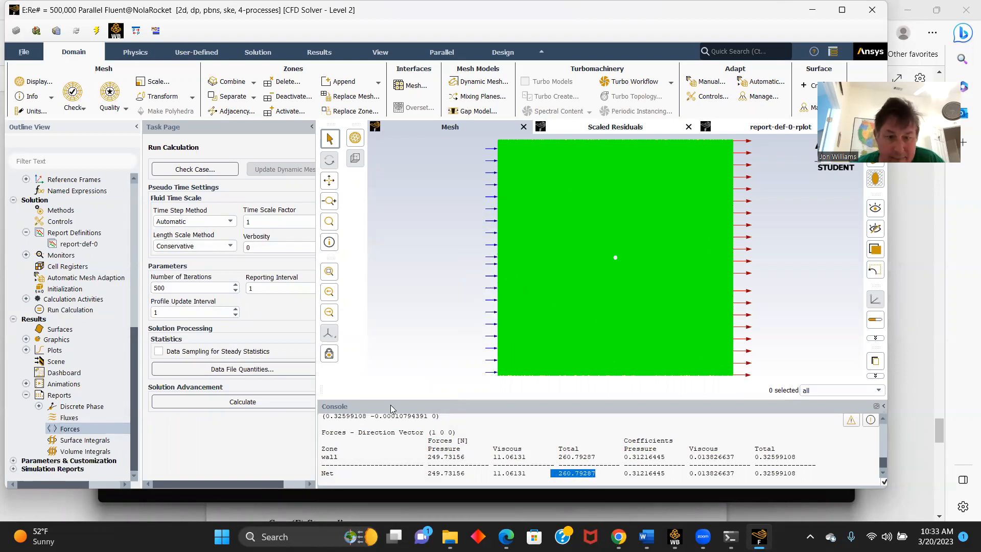
Step: Close Fluent, switch to Workbench and open the results of the Re# = 500,000 system in CFD-Post
{"action": "left_click", "coordinate": [872, 11]}
{"action": "left_click", "coordinate": [450, 267]}
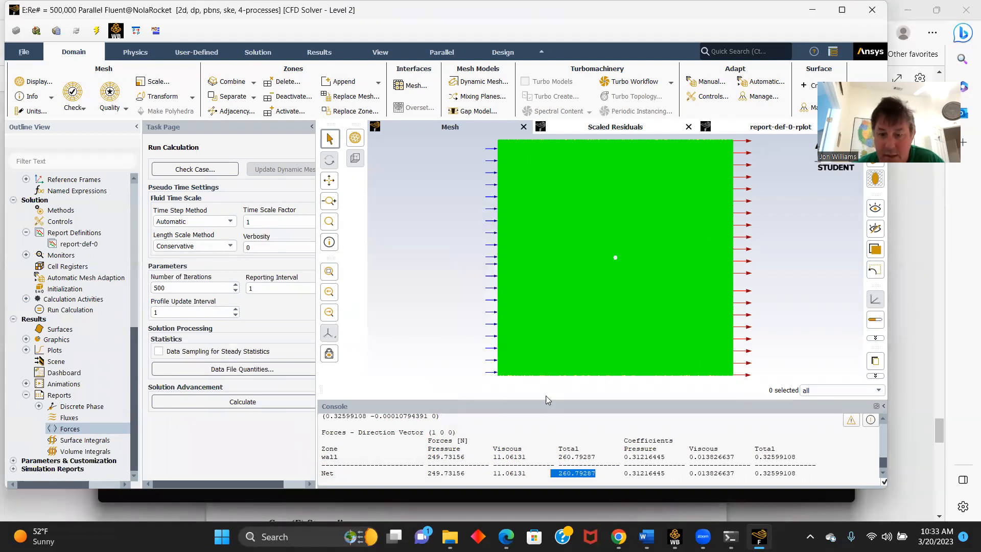
{"action": "mouse_move", "coordinate": [674, 523]}
{"action": "left_click", "coordinate": [675, 489]}
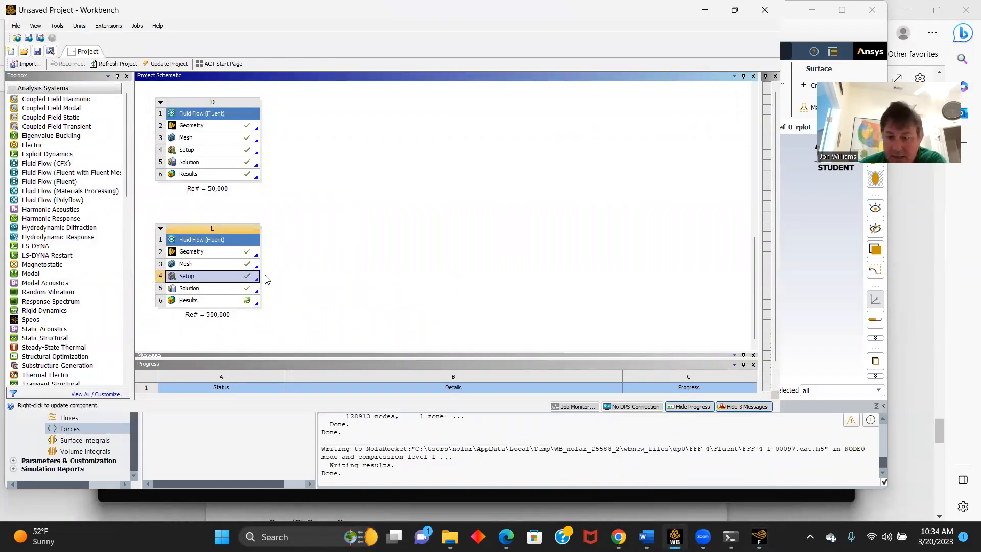
{"action": "left_click", "coordinate": [190, 301]}
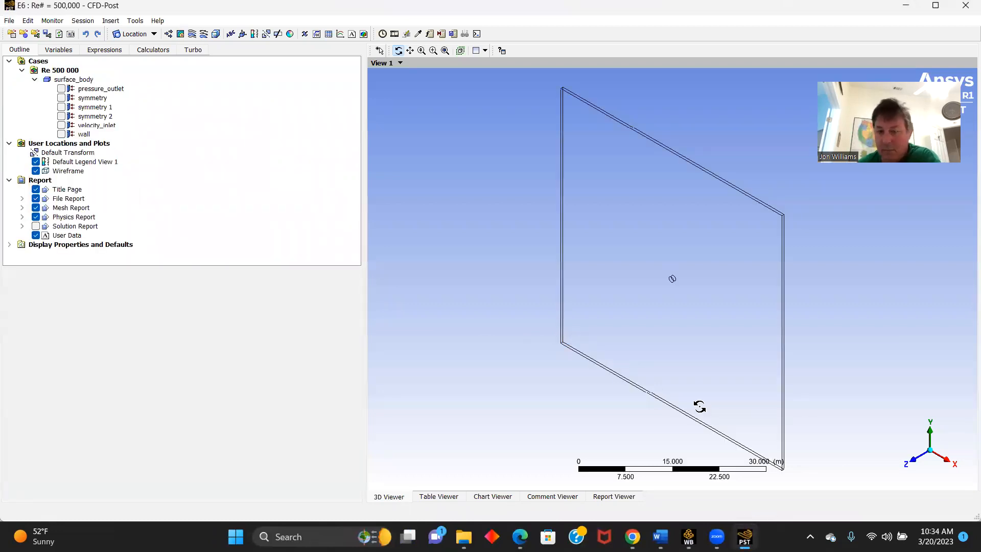
Step: Orient the view along the Z axis and create a 3D velocity streamline plot from velocity_inlet with 500 equally spaced points
{"action": "left_click", "coordinate": [920, 460]}
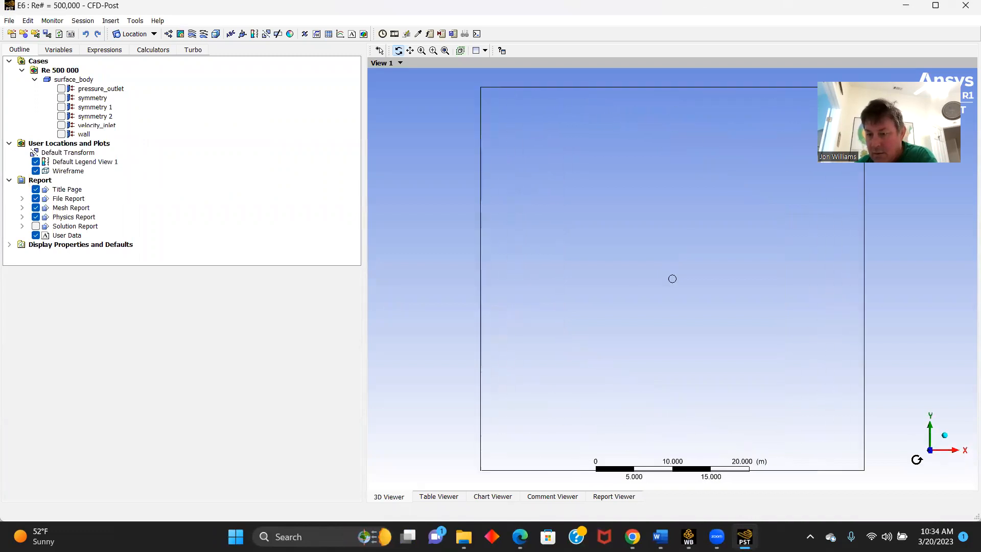
{"action": "left_click", "coordinate": [193, 34]}
{"action": "left_click", "coordinate": [236, 84]}
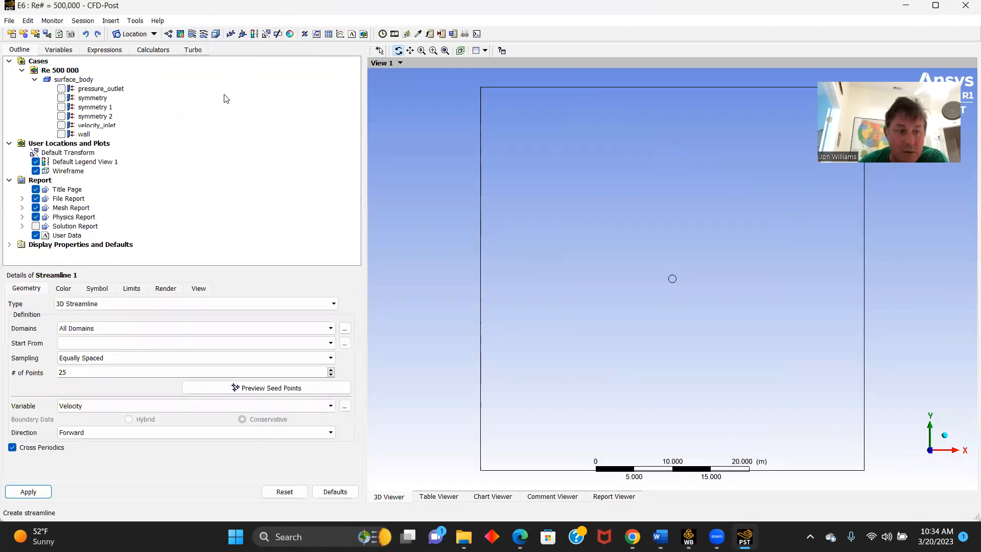
{"action": "left_click", "coordinate": [332, 344]}
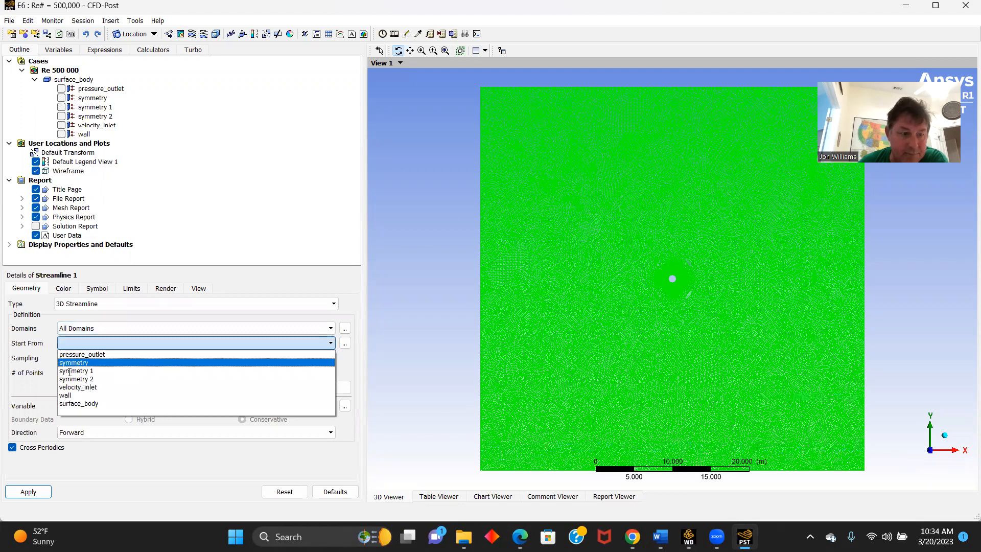
{"action": "left_click", "coordinate": [78, 387]}
{"action": "left_click", "coordinate": [70, 372]}
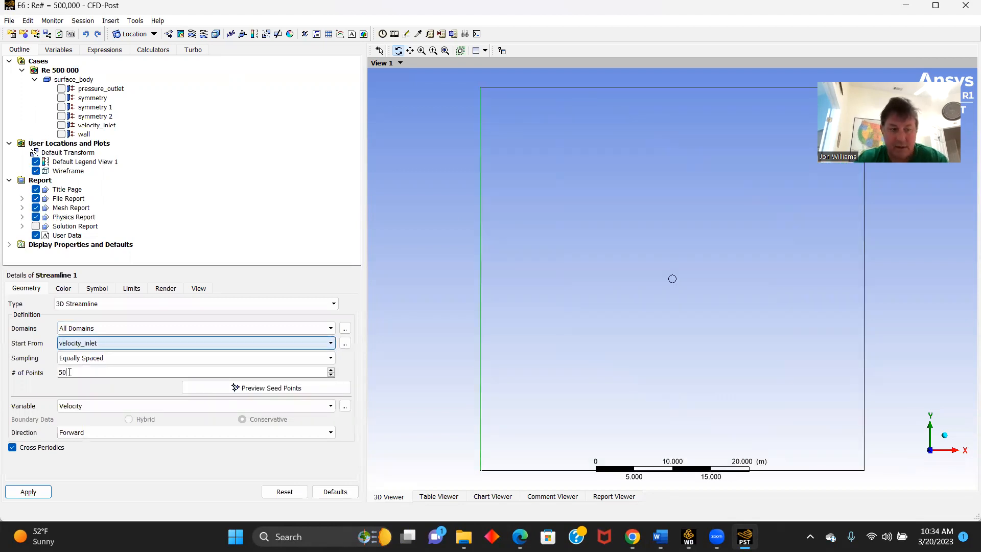
{"action": "left_click", "coordinate": [28, 491]}
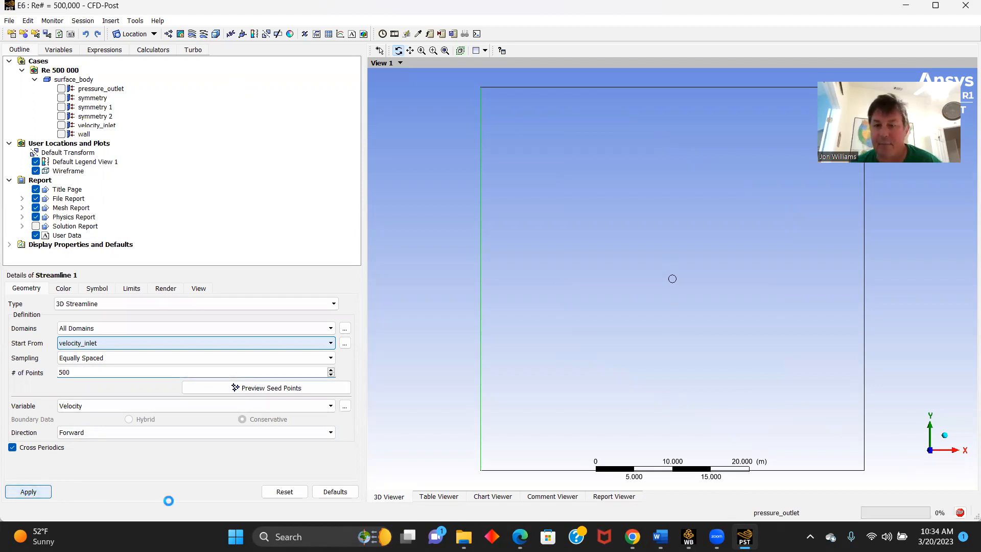
{"action": "scroll", "coordinate": [656, 309], "scroll_direction": "up", "scroll_amount": 4}
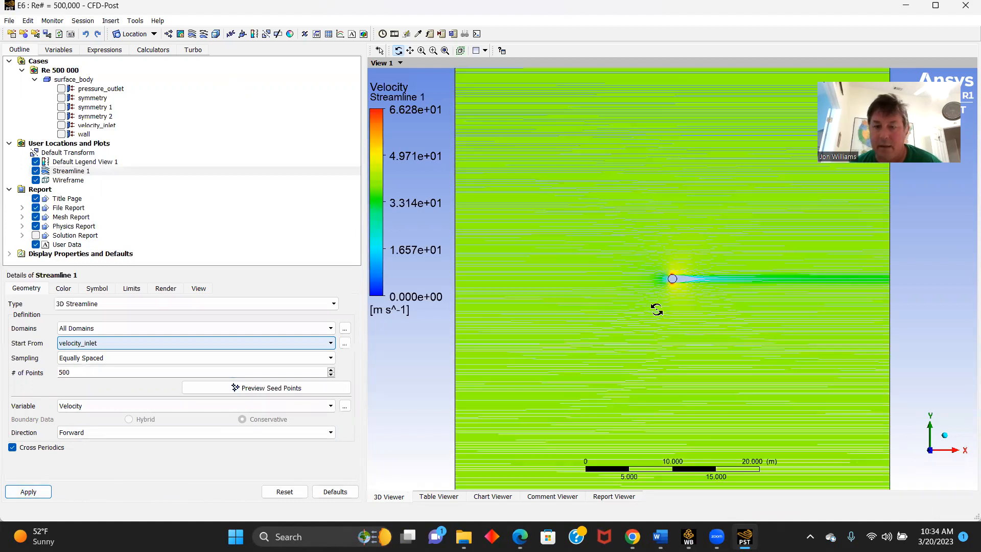
{"action": "scroll", "coordinate": [664, 306], "scroll_direction": "up", "scroll_amount": 4}
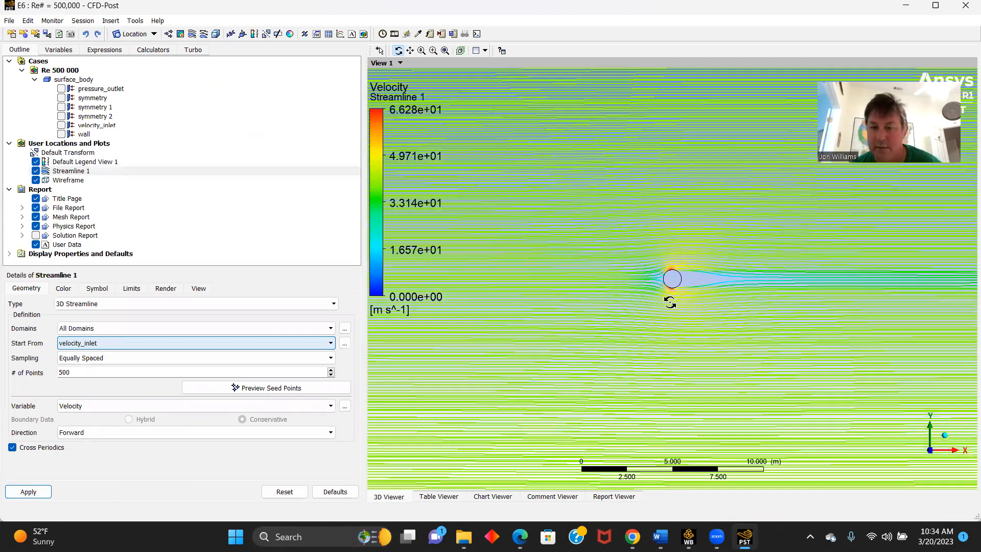
{"action": "scroll", "coordinate": [664, 299], "scroll_direction": "up", "scroll_amount": 5}
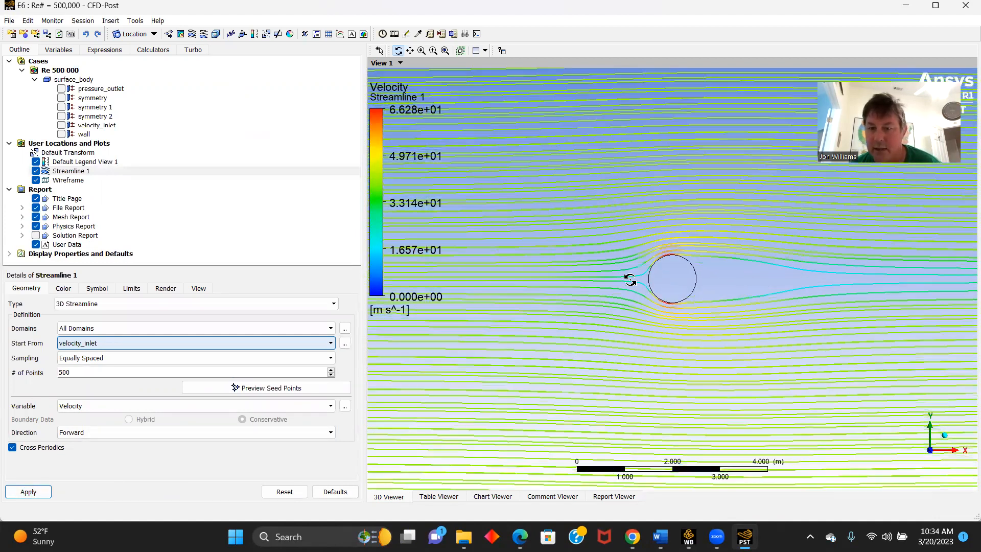
{"action": "scroll", "coordinate": [664, 220], "scroll_direction": "up", "scroll_amount": 2}
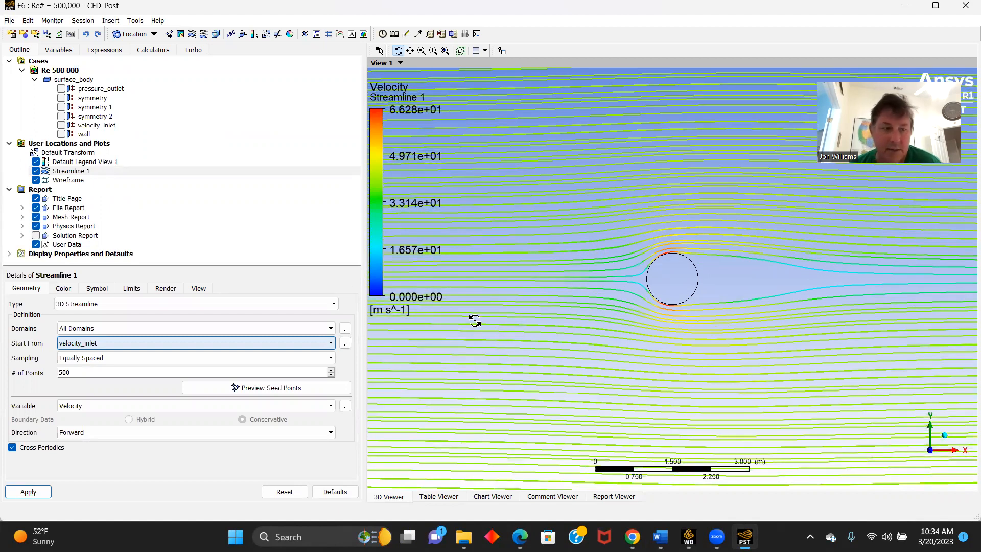
Step: Create a velocity vector plot located on symmetry 1 and inspect the vectors around the cylinder and its wake
{"action": "left_click", "coordinate": [168, 35]}
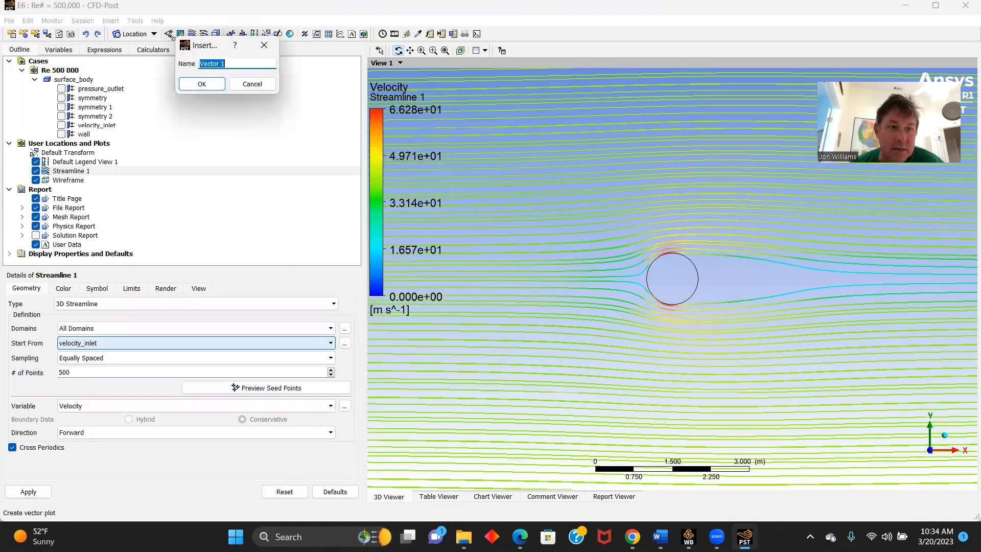
{"action": "left_click", "coordinate": [202, 84]}
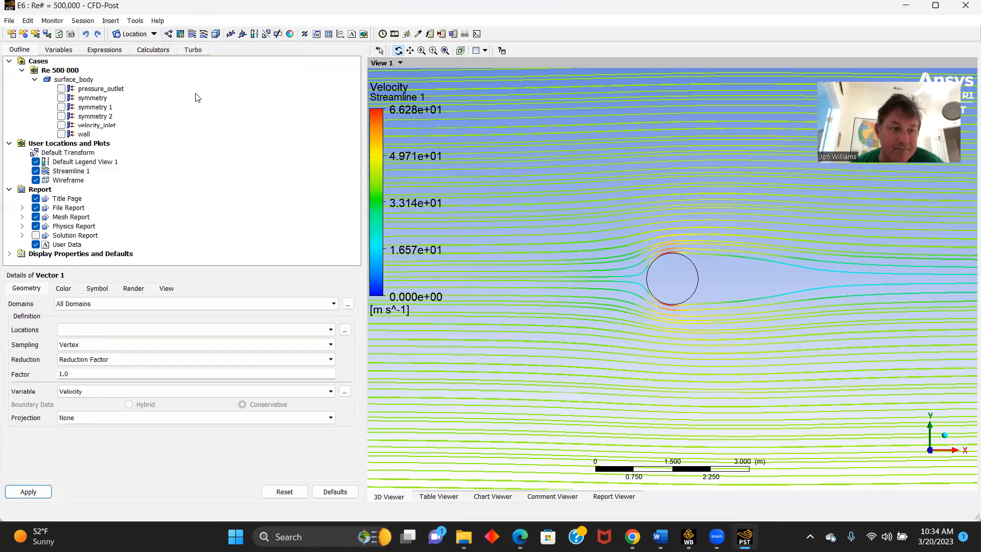
{"action": "left_click", "coordinate": [320, 331]}
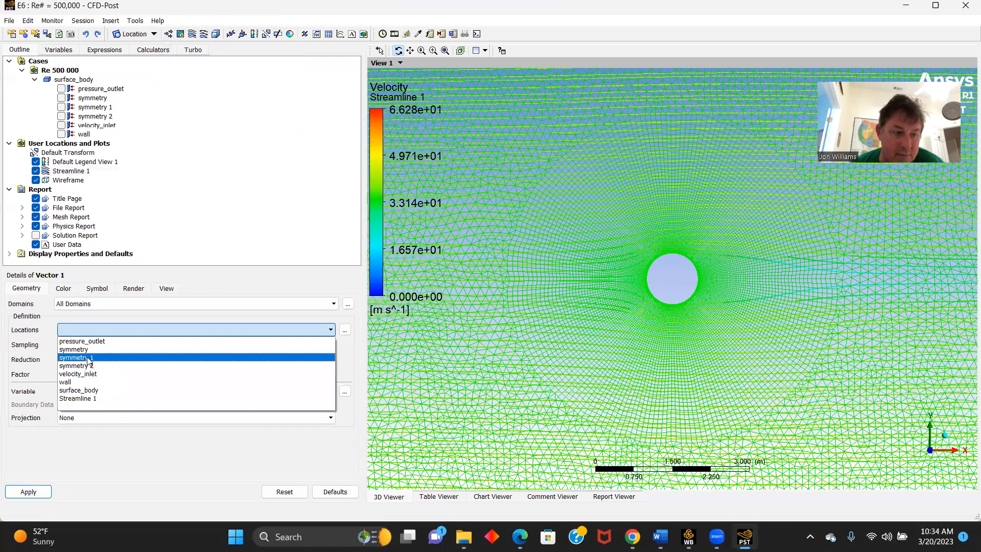
{"action": "left_click", "coordinate": [29, 492]}
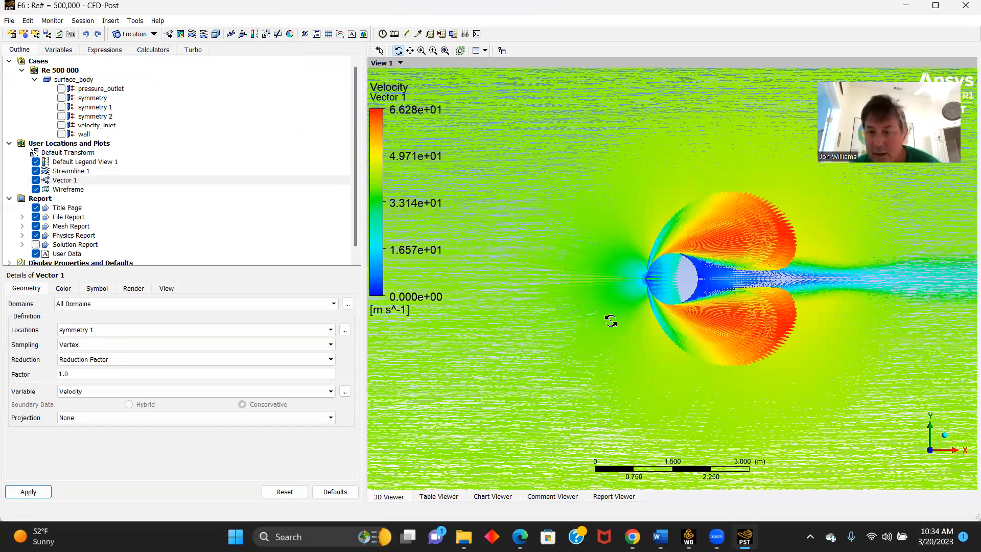
{"action": "scroll", "coordinate": [743, 305], "scroll_direction": "up", "scroll_amount": 1}
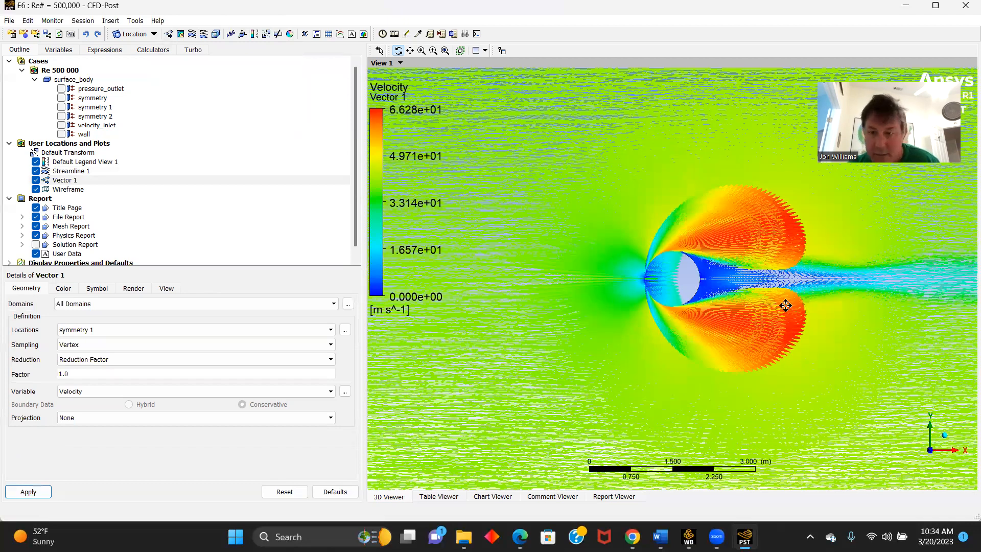
{"action": "scroll", "coordinate": [709, 301], "scroll_direction": "up", "scroll_amount": 2}
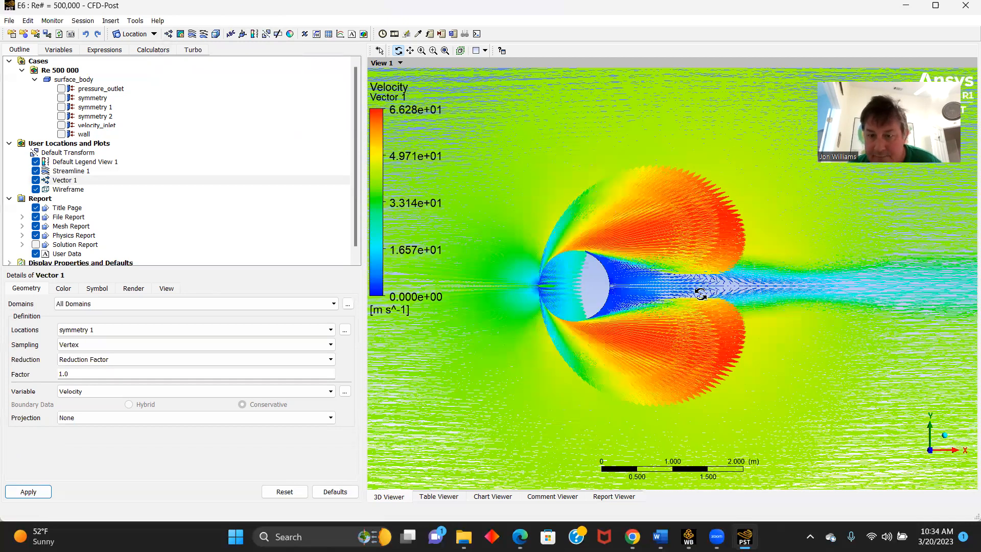
{"action": "scroll", "coordinate": [698, 293], "scroll_direction": "up", "scroll_amount": 2}
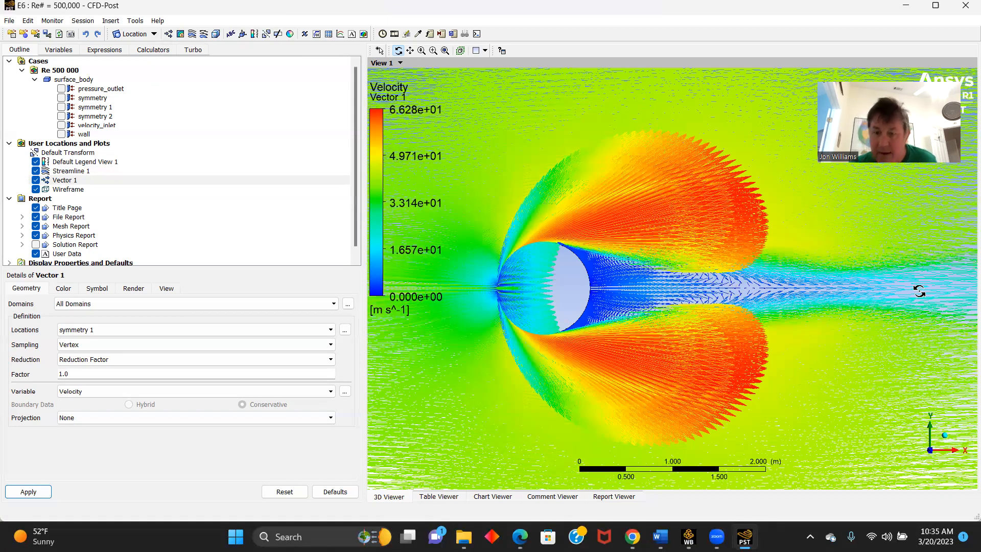
Step: Create a velocity contour plot on symmetry 1 with 750 contours and hide the vector plot
{"action": "left_click", "coordinate": [180, 34]}
{"action": "left_click", "coordinate": [210, 80]}
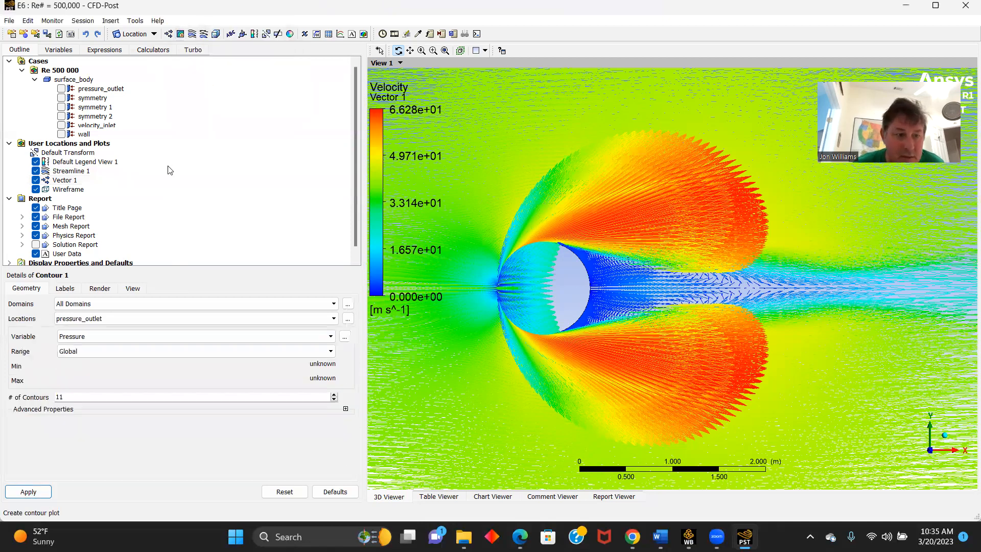
{"action": "left_click", "coordinate": [334, 318]}
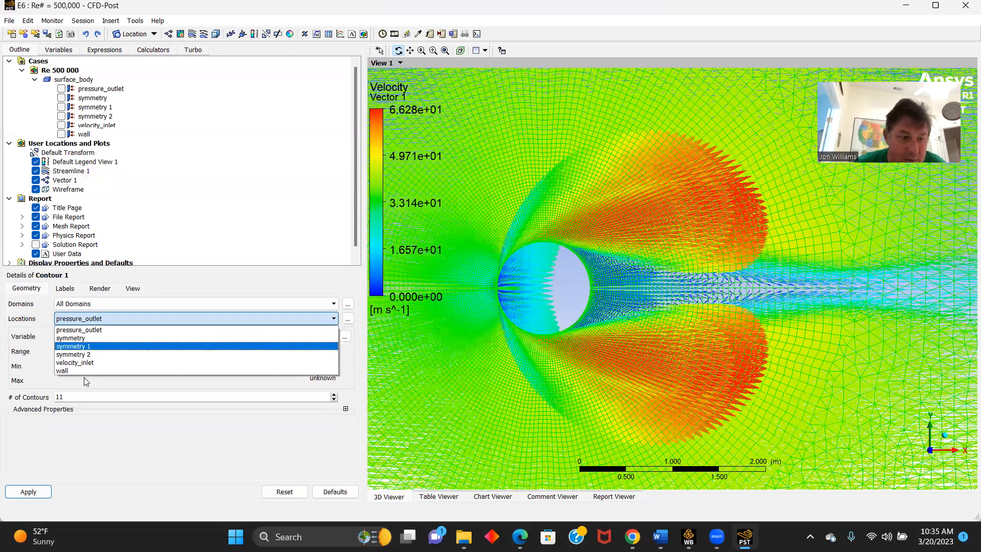
{"action": "key", "text": "Return"}
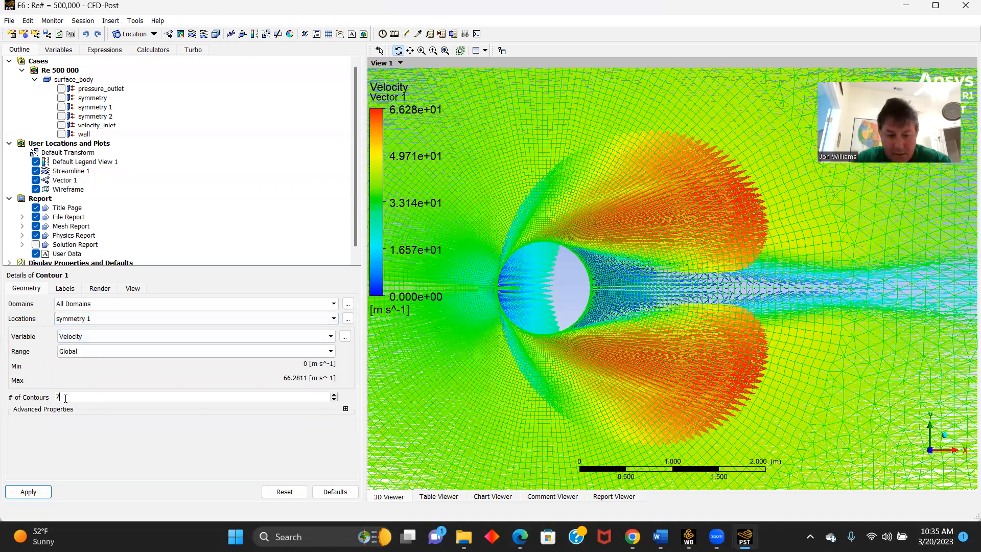
{"action": "left_click", "coordinate": [65, 398]}
{"action": "type", "text": "750"}
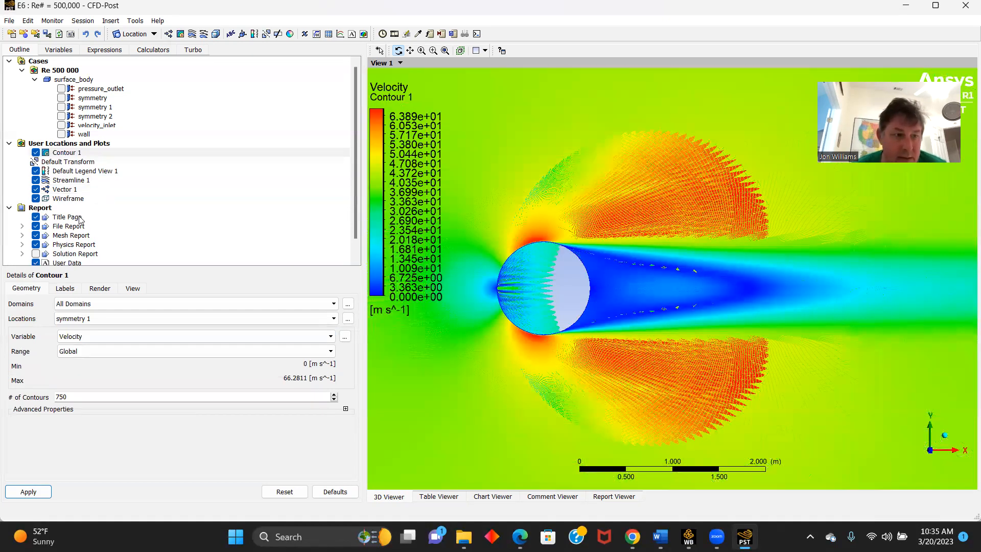
{"action": "left_click", "coordinate": [36, 189]}
{"action": "scroll", "coordinate": [613, 302], "scroll_direction": "down", "scroll_amount": 3}
{"action": "left_click_drag", "start_coordinate": [618, 303], "coordinate": [594, 295]}
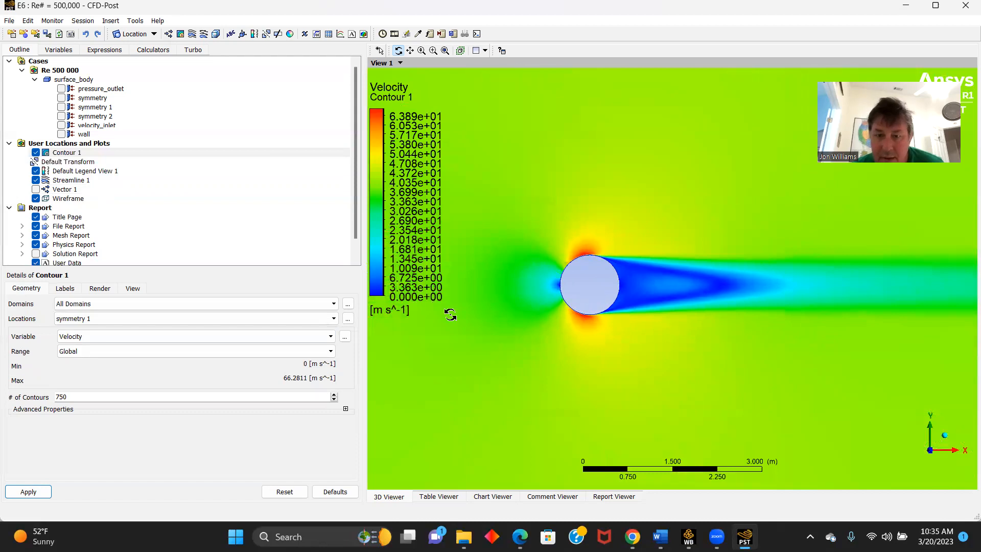
Step: Change the contour plot's variable to Pressure and apply it
{"action": "left_click", "coordinate": [329, 336]}
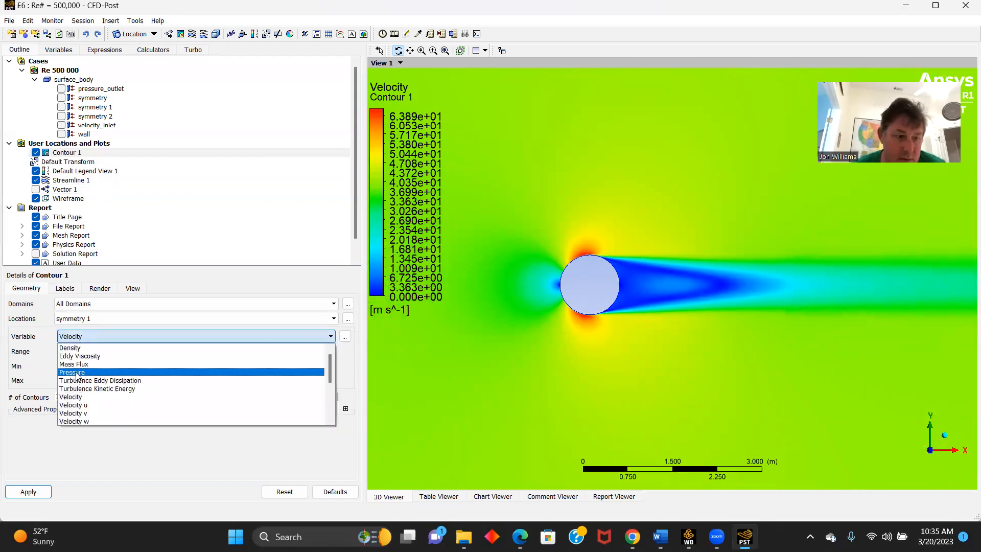
{"action": "left_click", "coordinate": [77, 373]}
{"action": "left_click", "coordinate": [28, 492]}
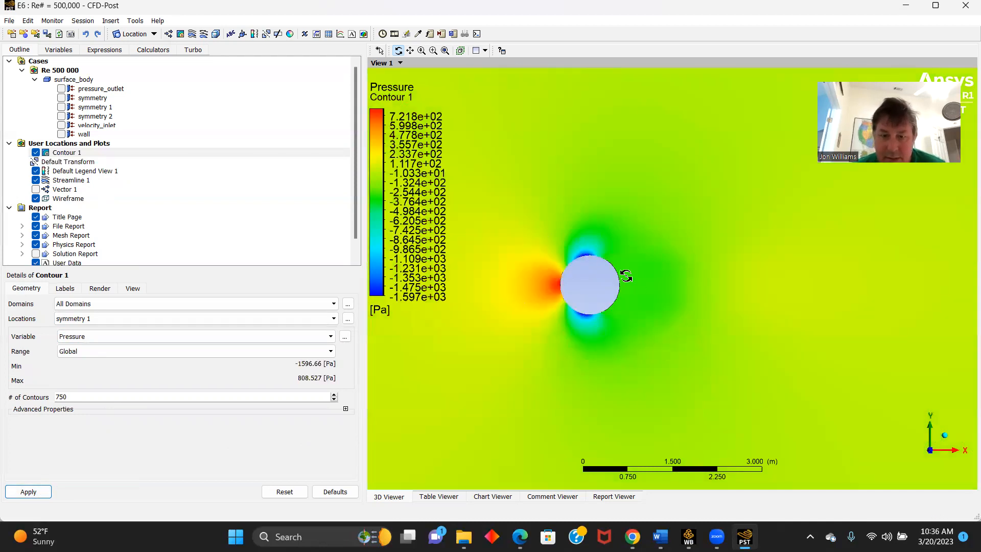
Step: Show the vector plot again over the pressure contour and inspect the flow separation and wake behind the cylinder
{"action": "left_click", "coordinate": [36, 189]}
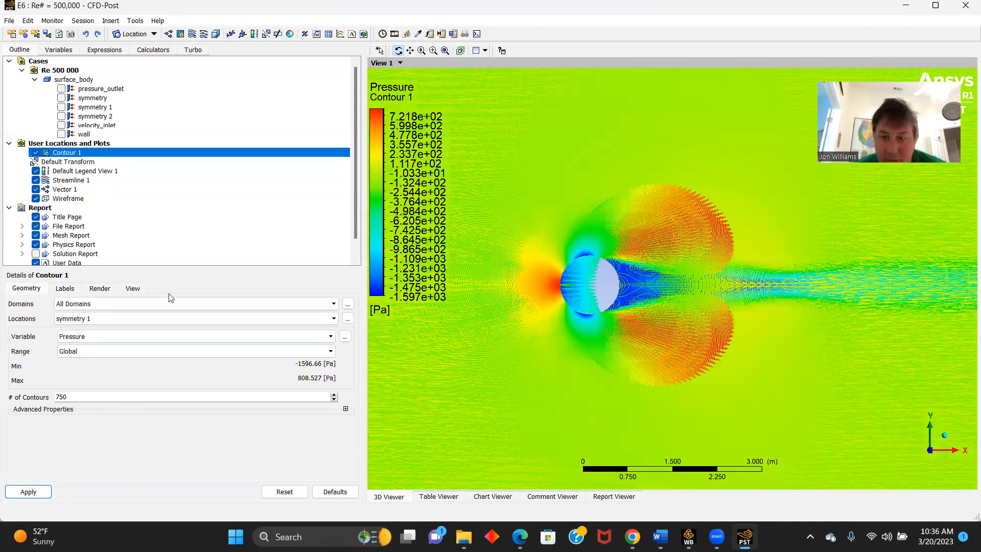
{"action": "scroll", "coordinate": [610, 363], "scroll_direction": "down", "scroll_amount": 1}
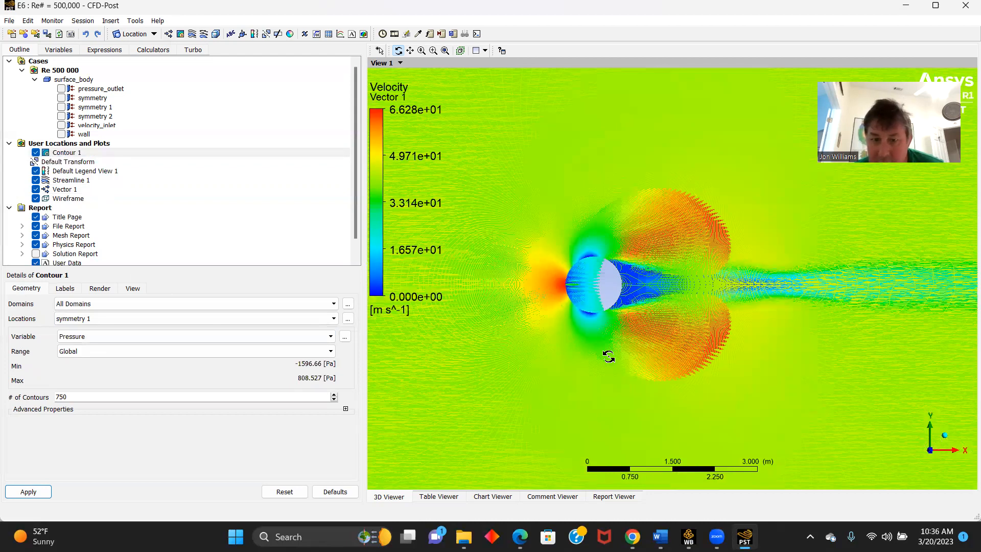
{"action": "scroll", "coordinate": [607, 354], "scroll_direction": "up", "scroll_amount": 3}
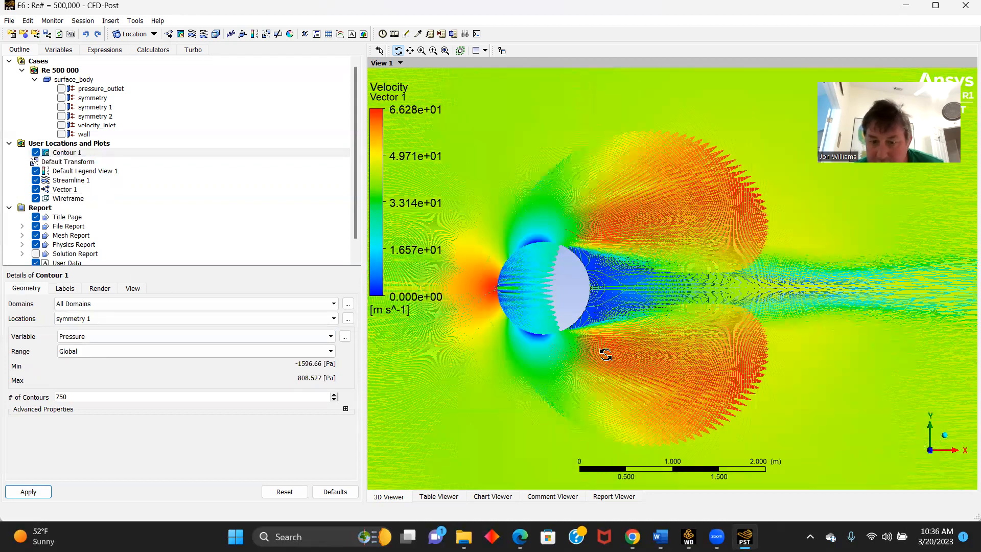
{"action": "scroll", "coordinate": [606, 354], "scroll_direction": "up", "scroll_amount": 3}
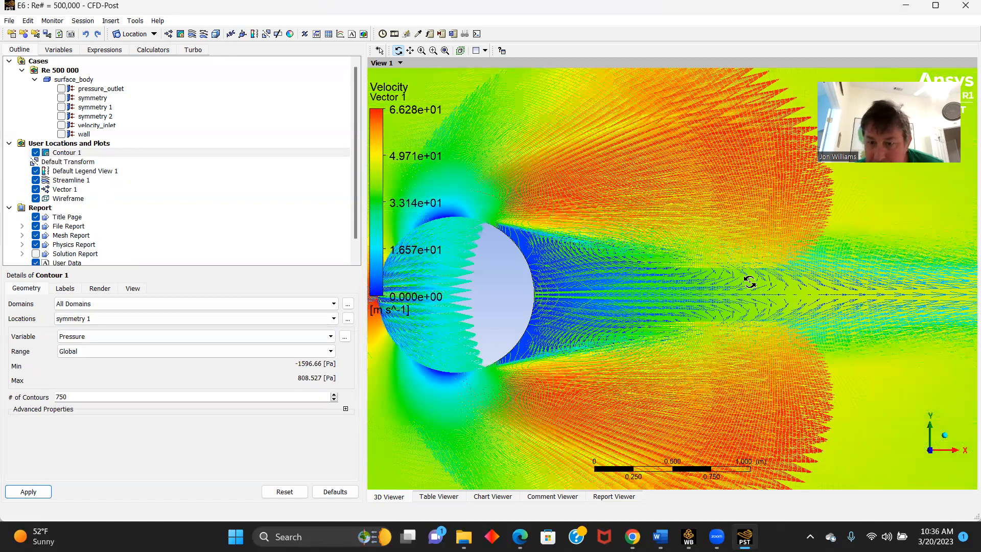
{"action": "scroll", "coordinate": [712, 291], "scroll_direction": "down", "scroll_amount": 1}
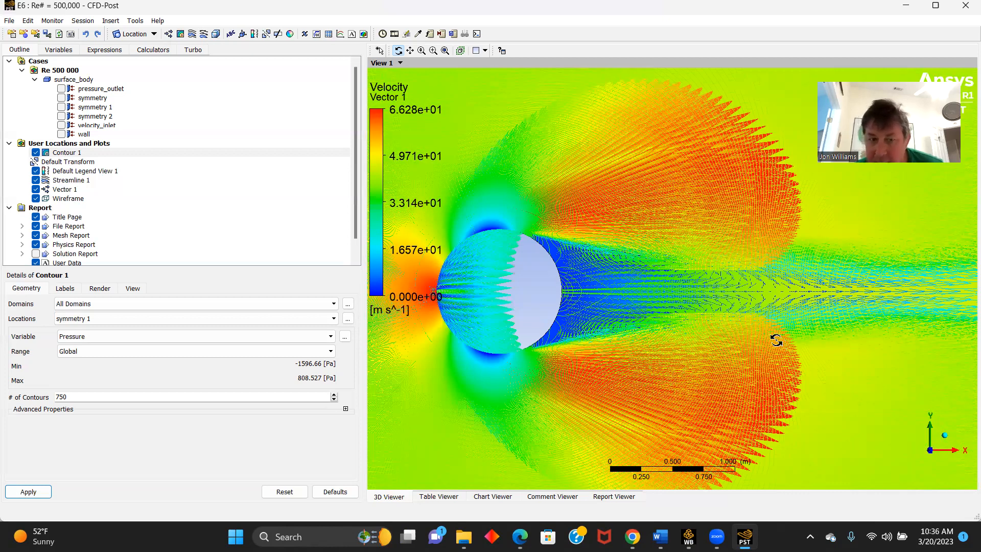
{"action": "scroll", "coordinate": [776, 340], "scroll_direction": "down", "scroll_amount": 1}
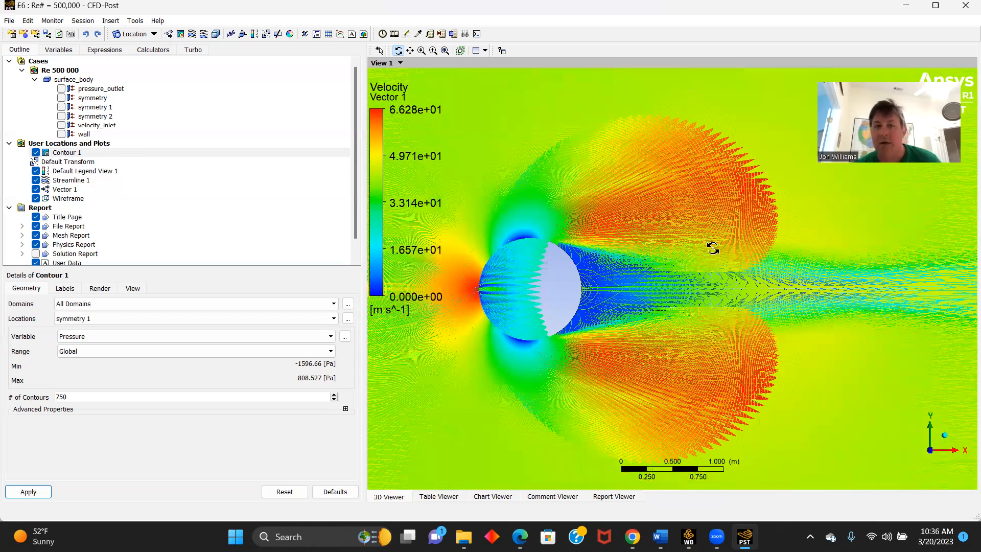
{"action": "scroll", "coordinate": [713, 249], "scroll_direction": "down", "scroll_amount": 2}
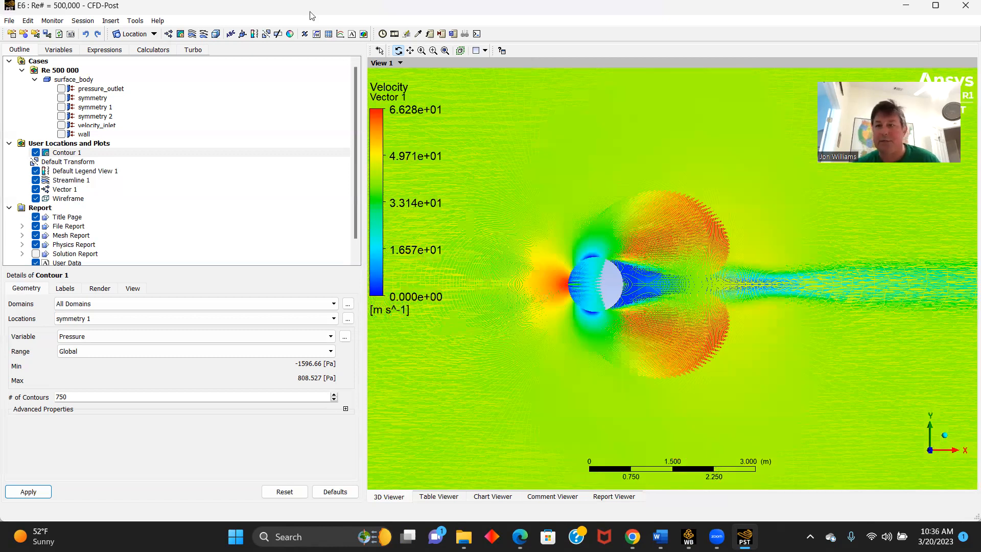